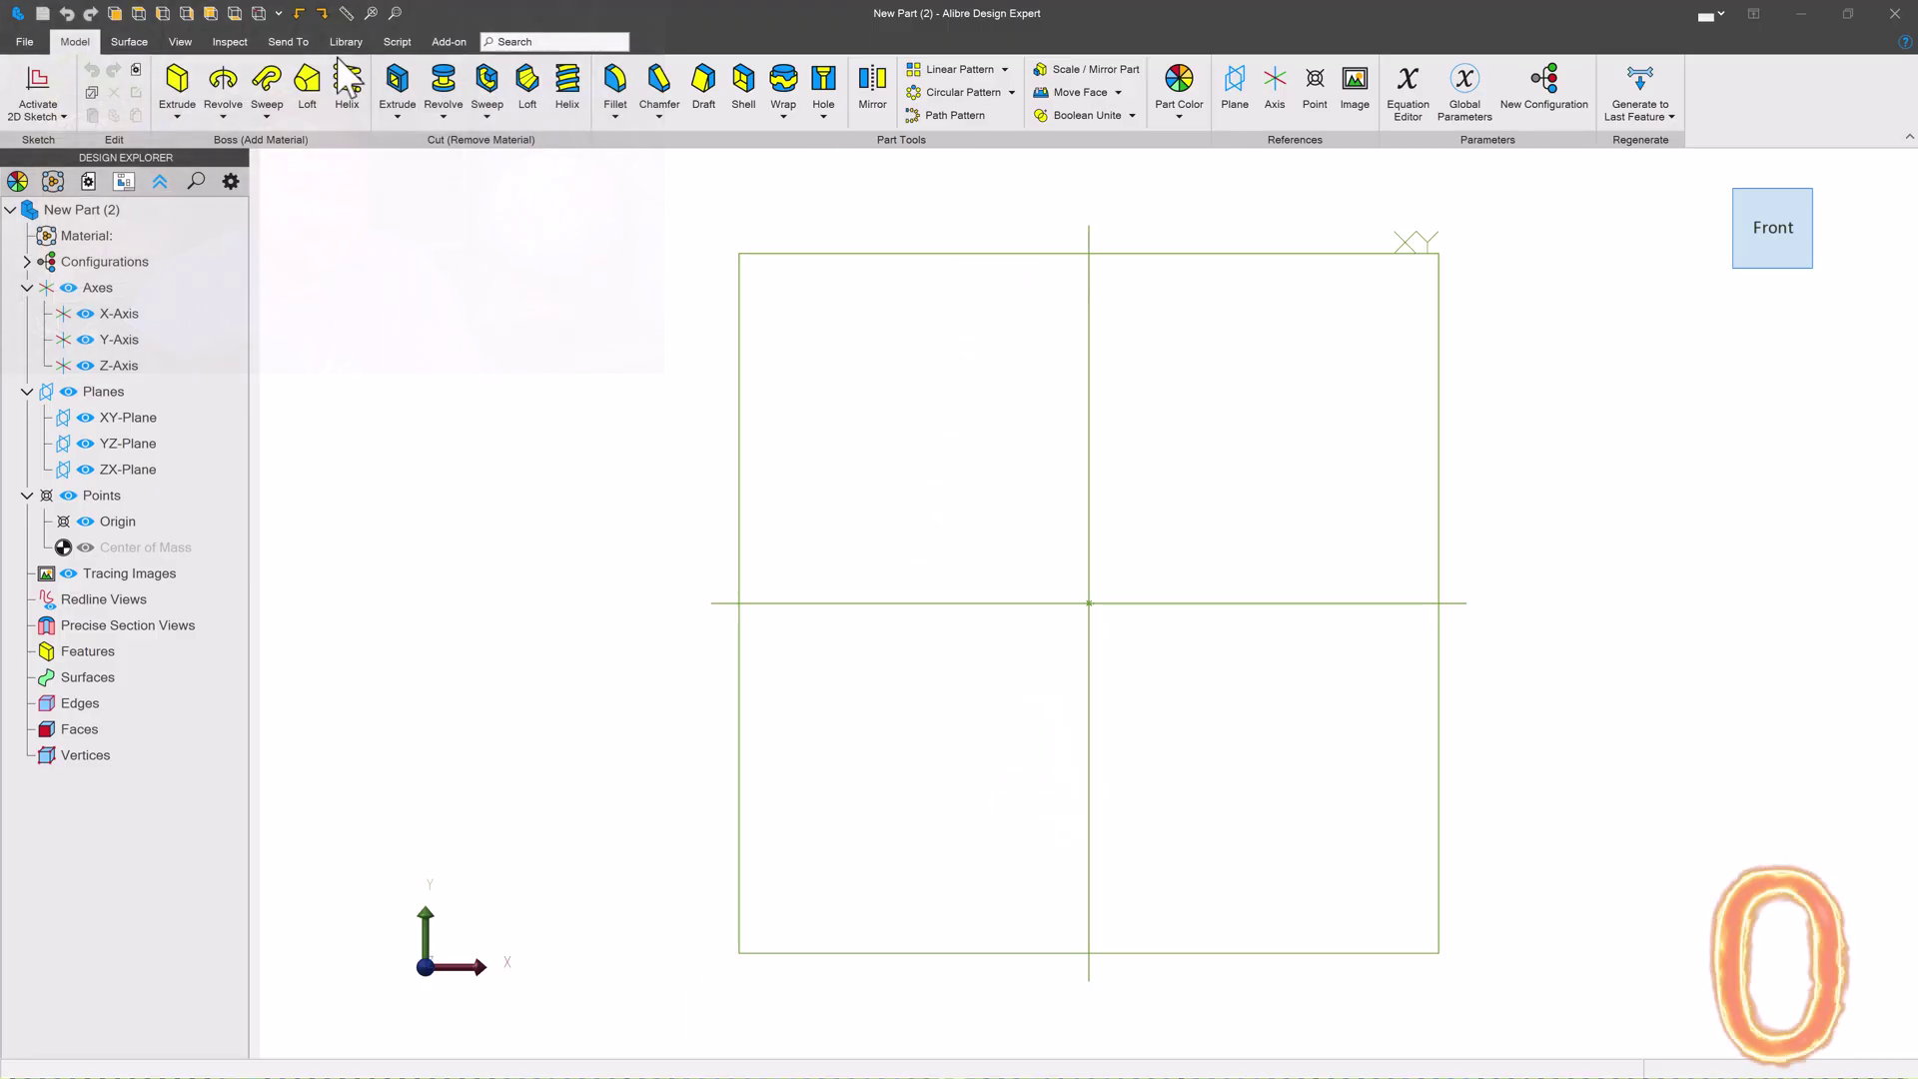
Insert the Tower Extrude.AD_PCF catalog feature on the XY-Plane, adding Extrusion<1> and Sketch<2>
click(346, 41)
click(172, 92)
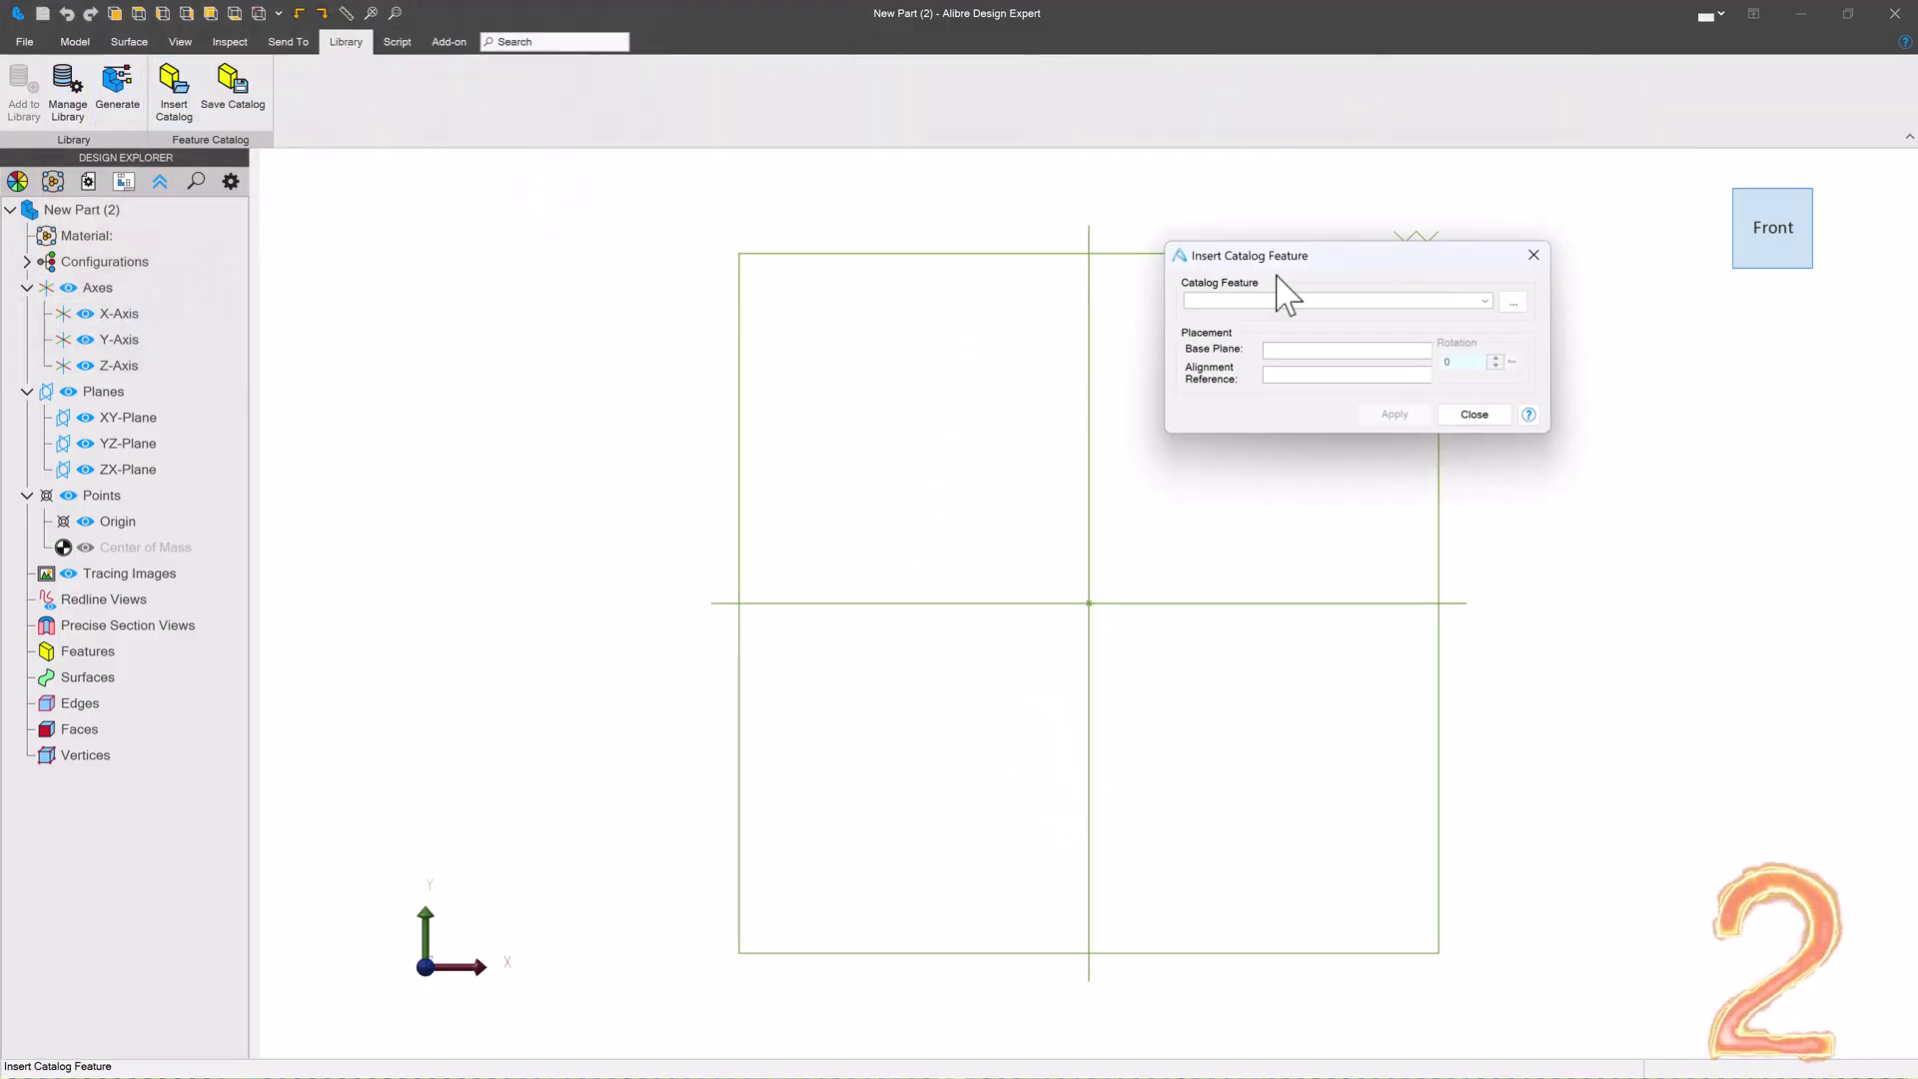
click(1514, 302)
click(1100, 414)
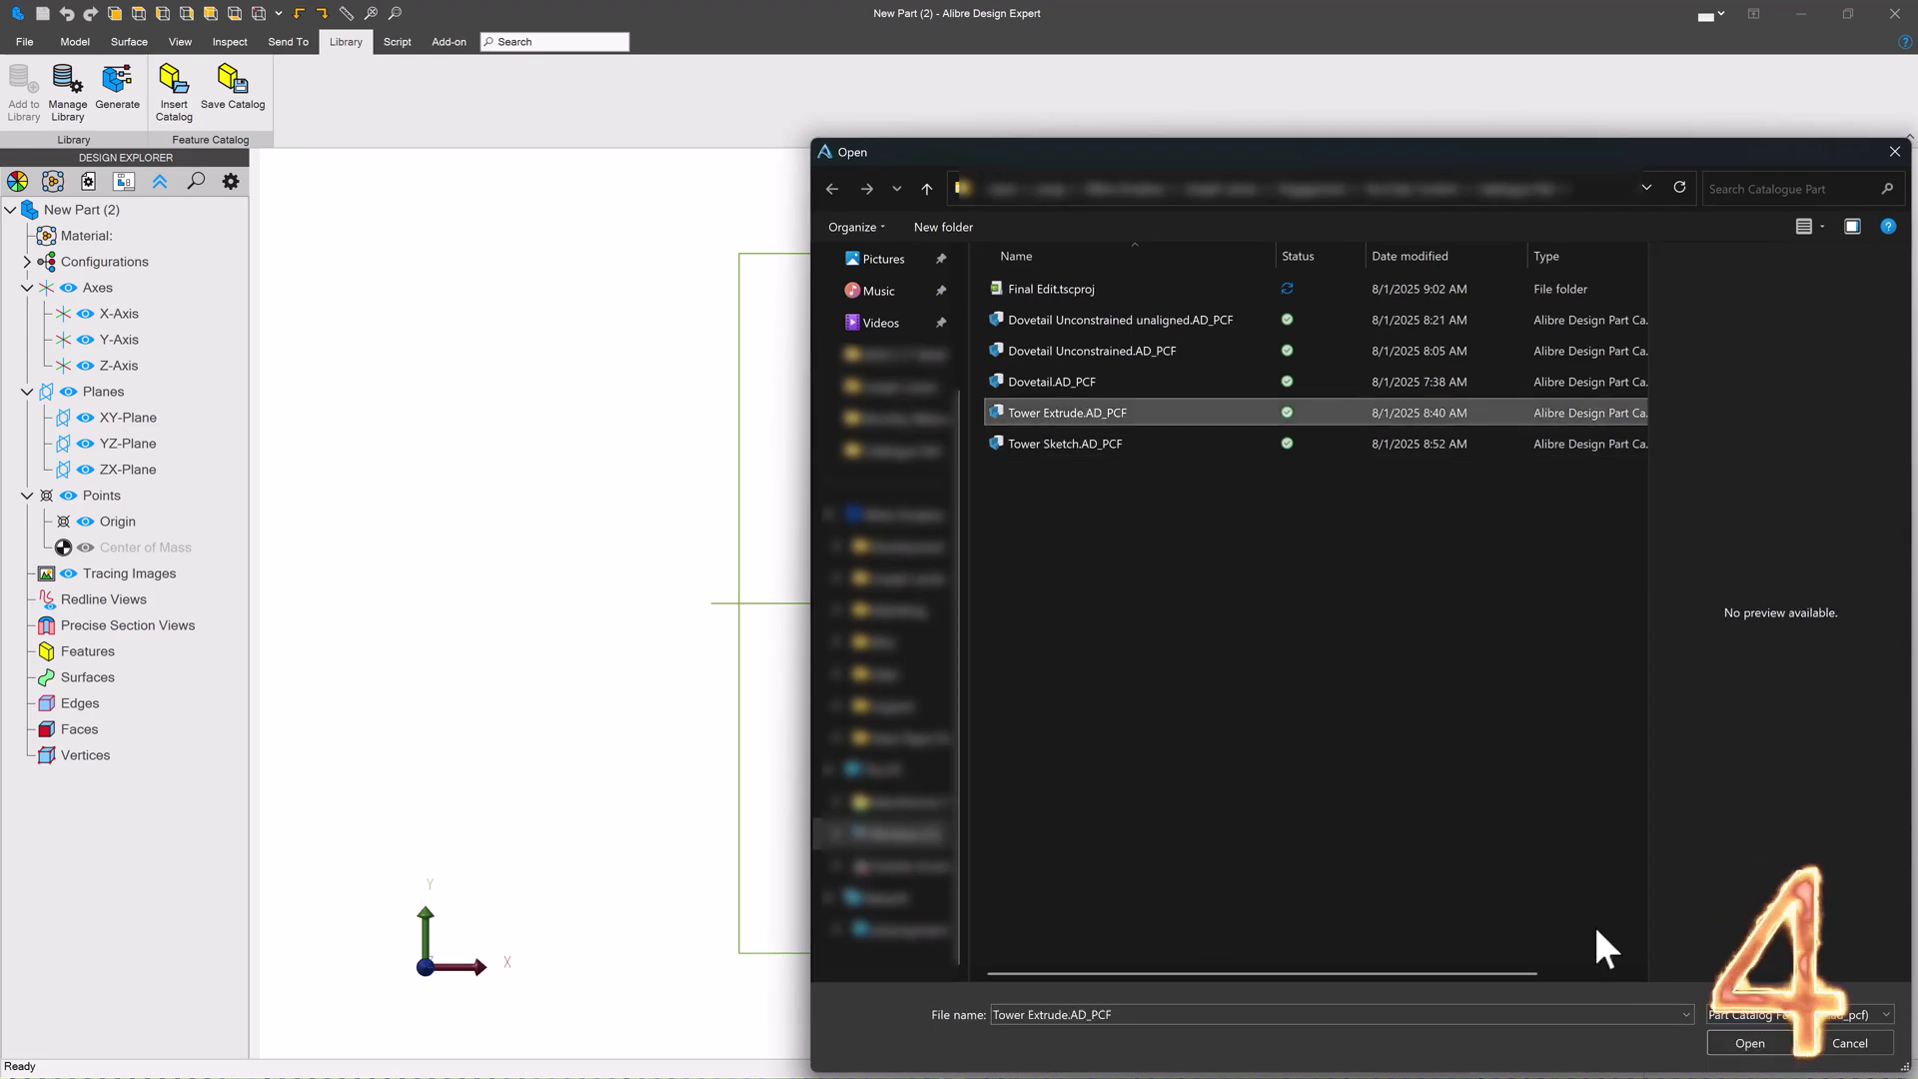
click(1773, 1047)
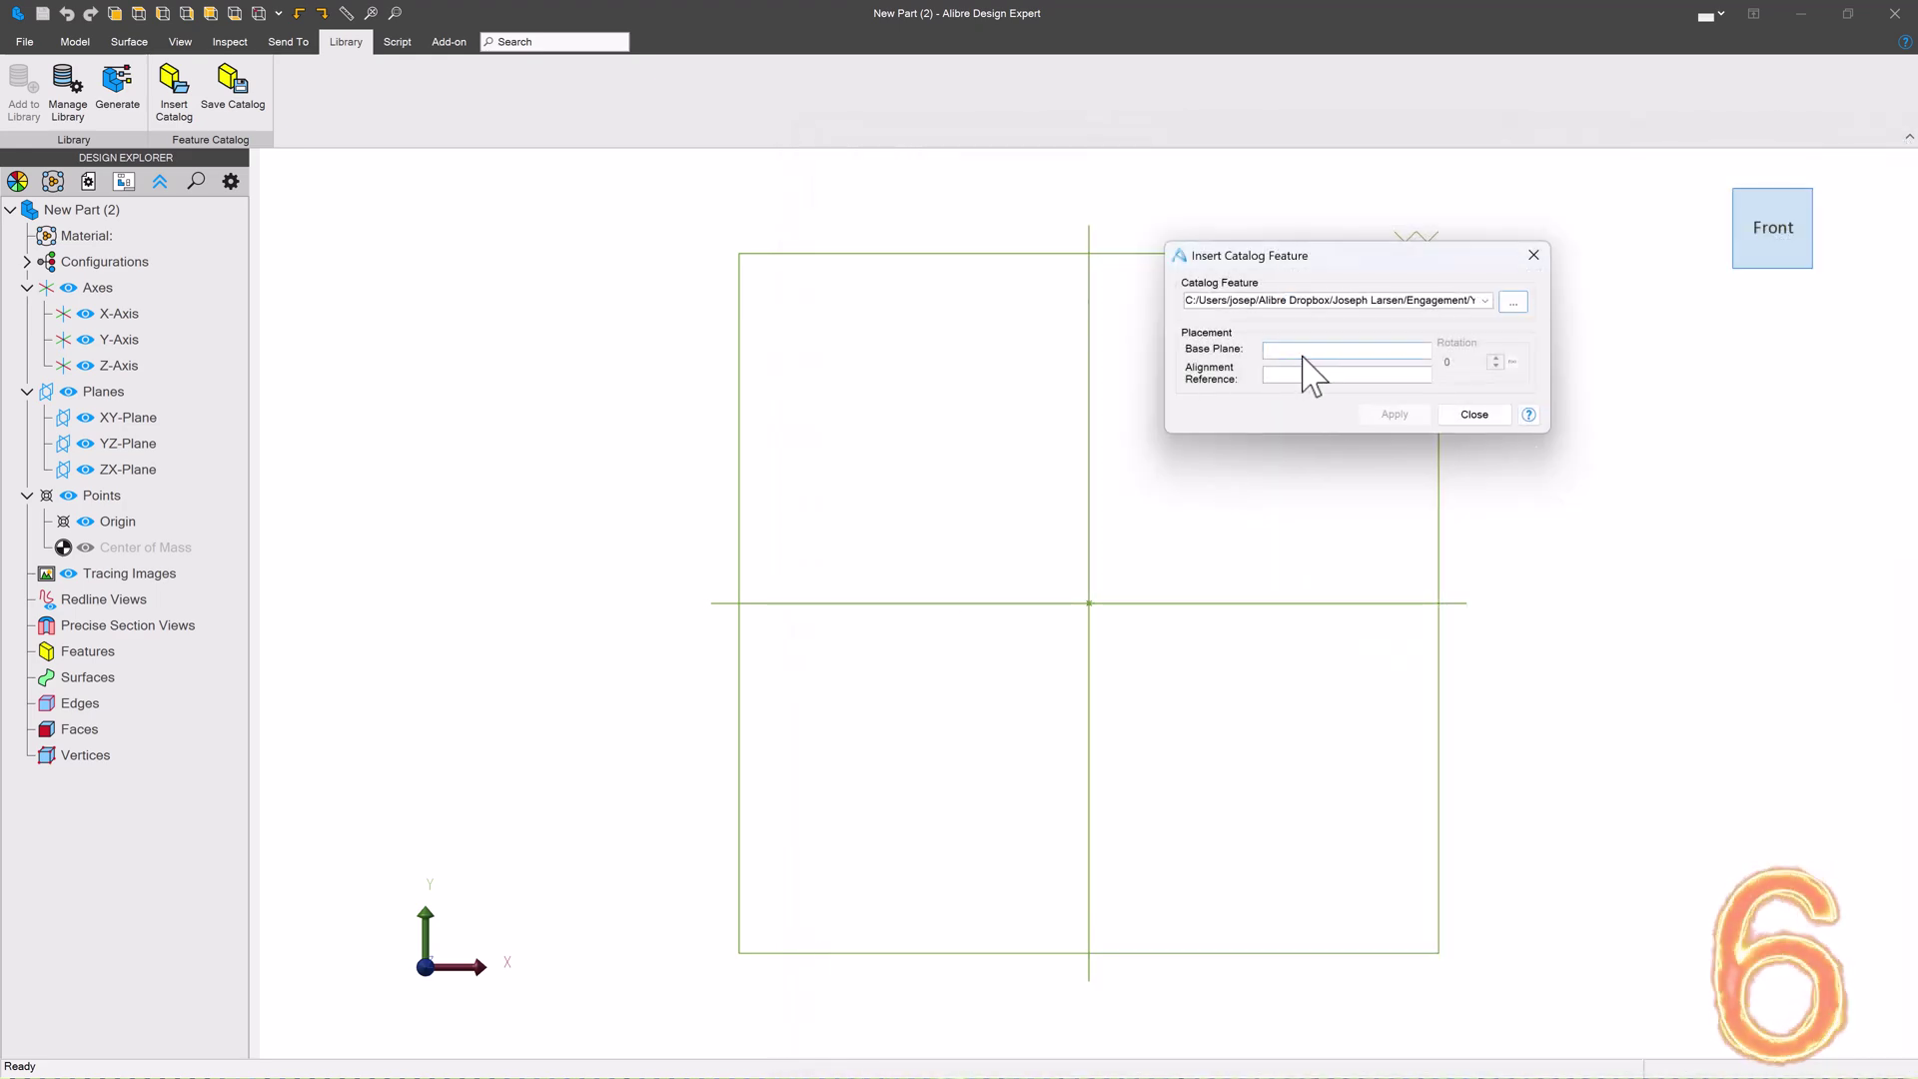
click(916, 279)
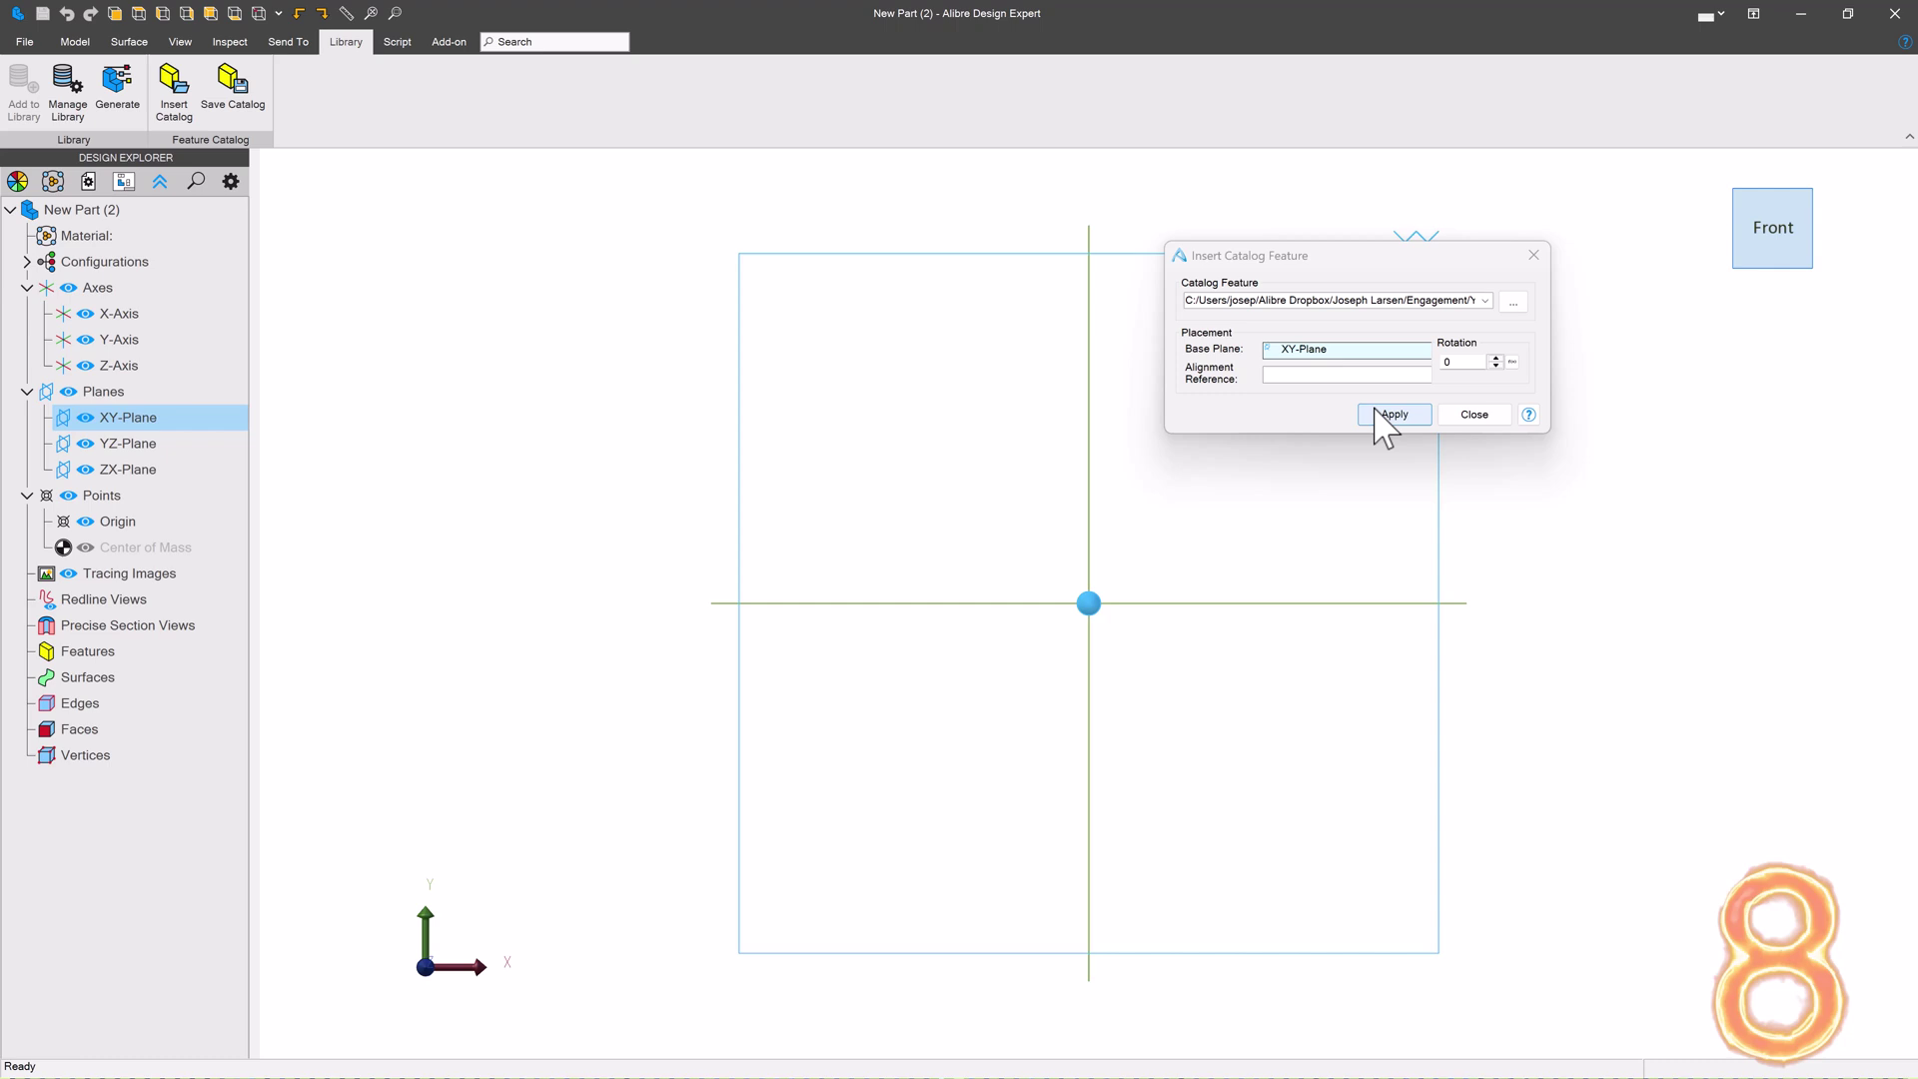
click(1386, 415)
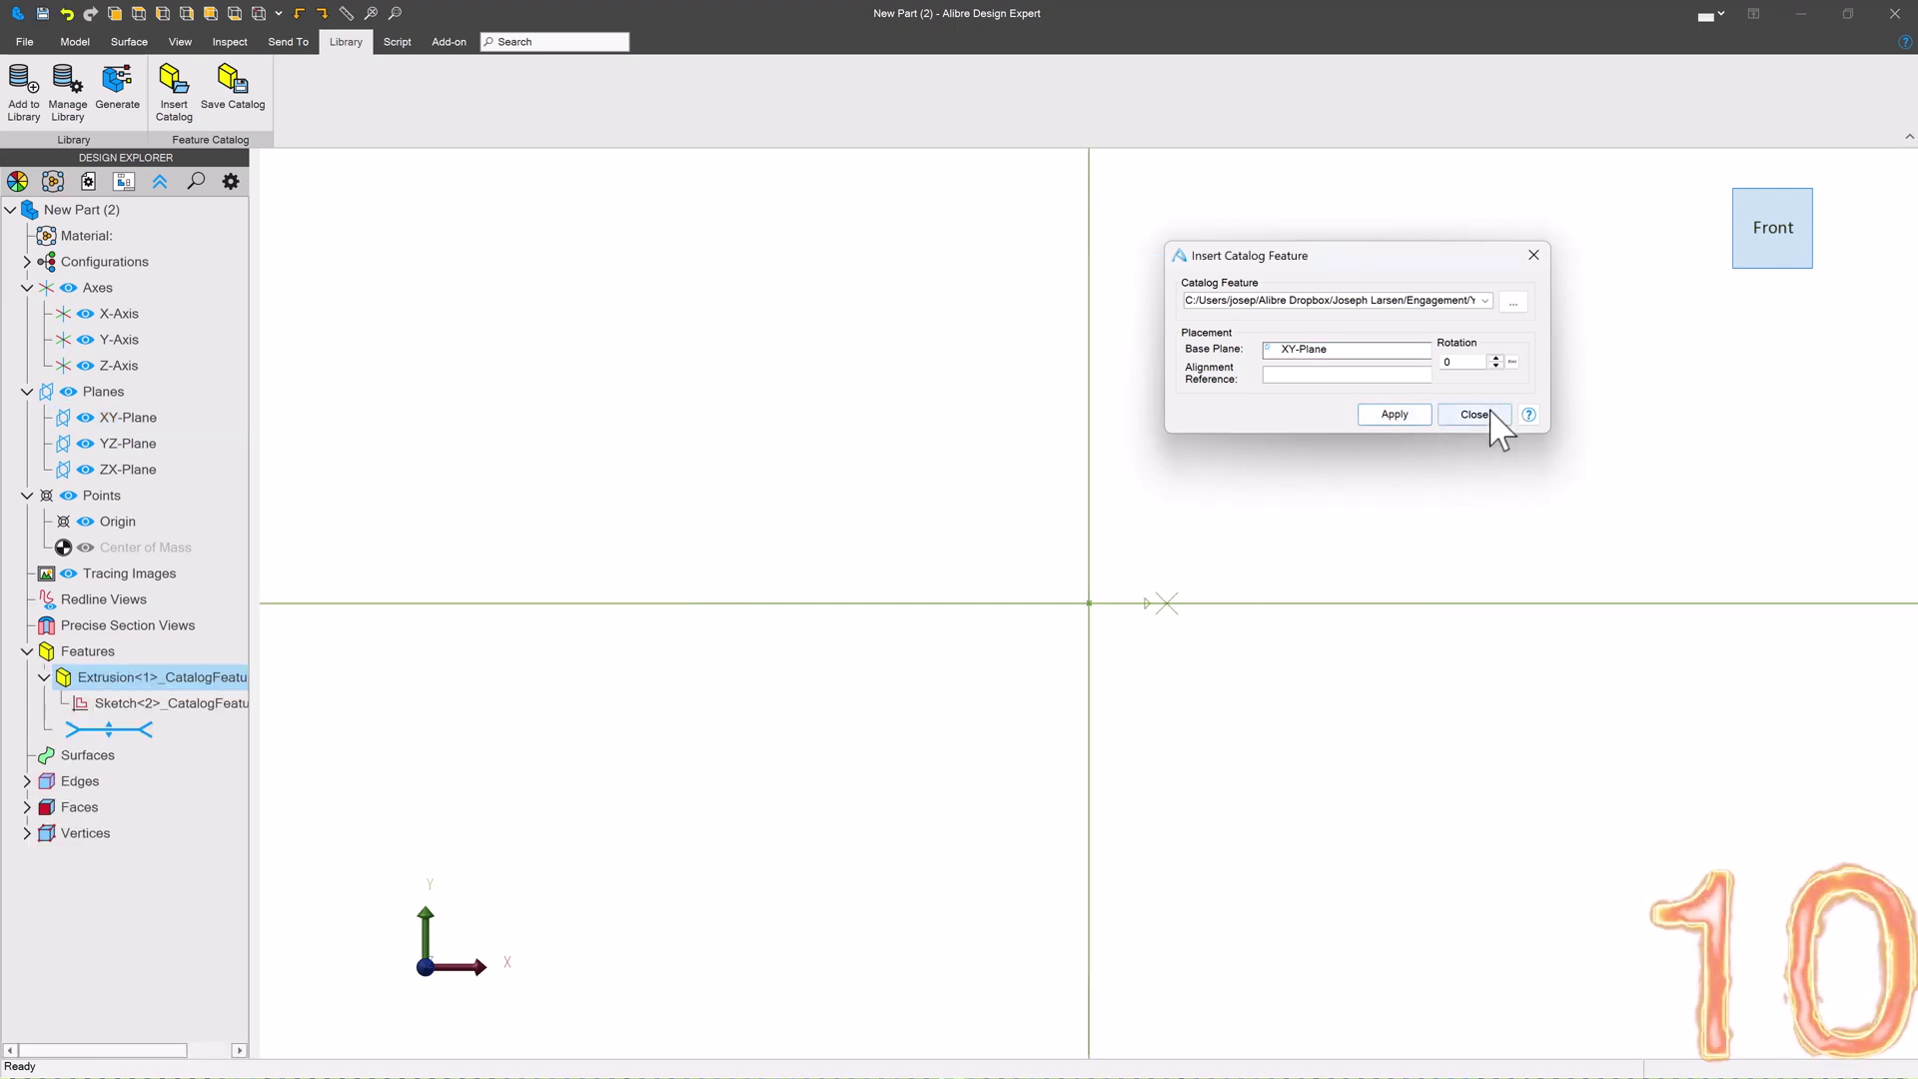
click(1463, 424)
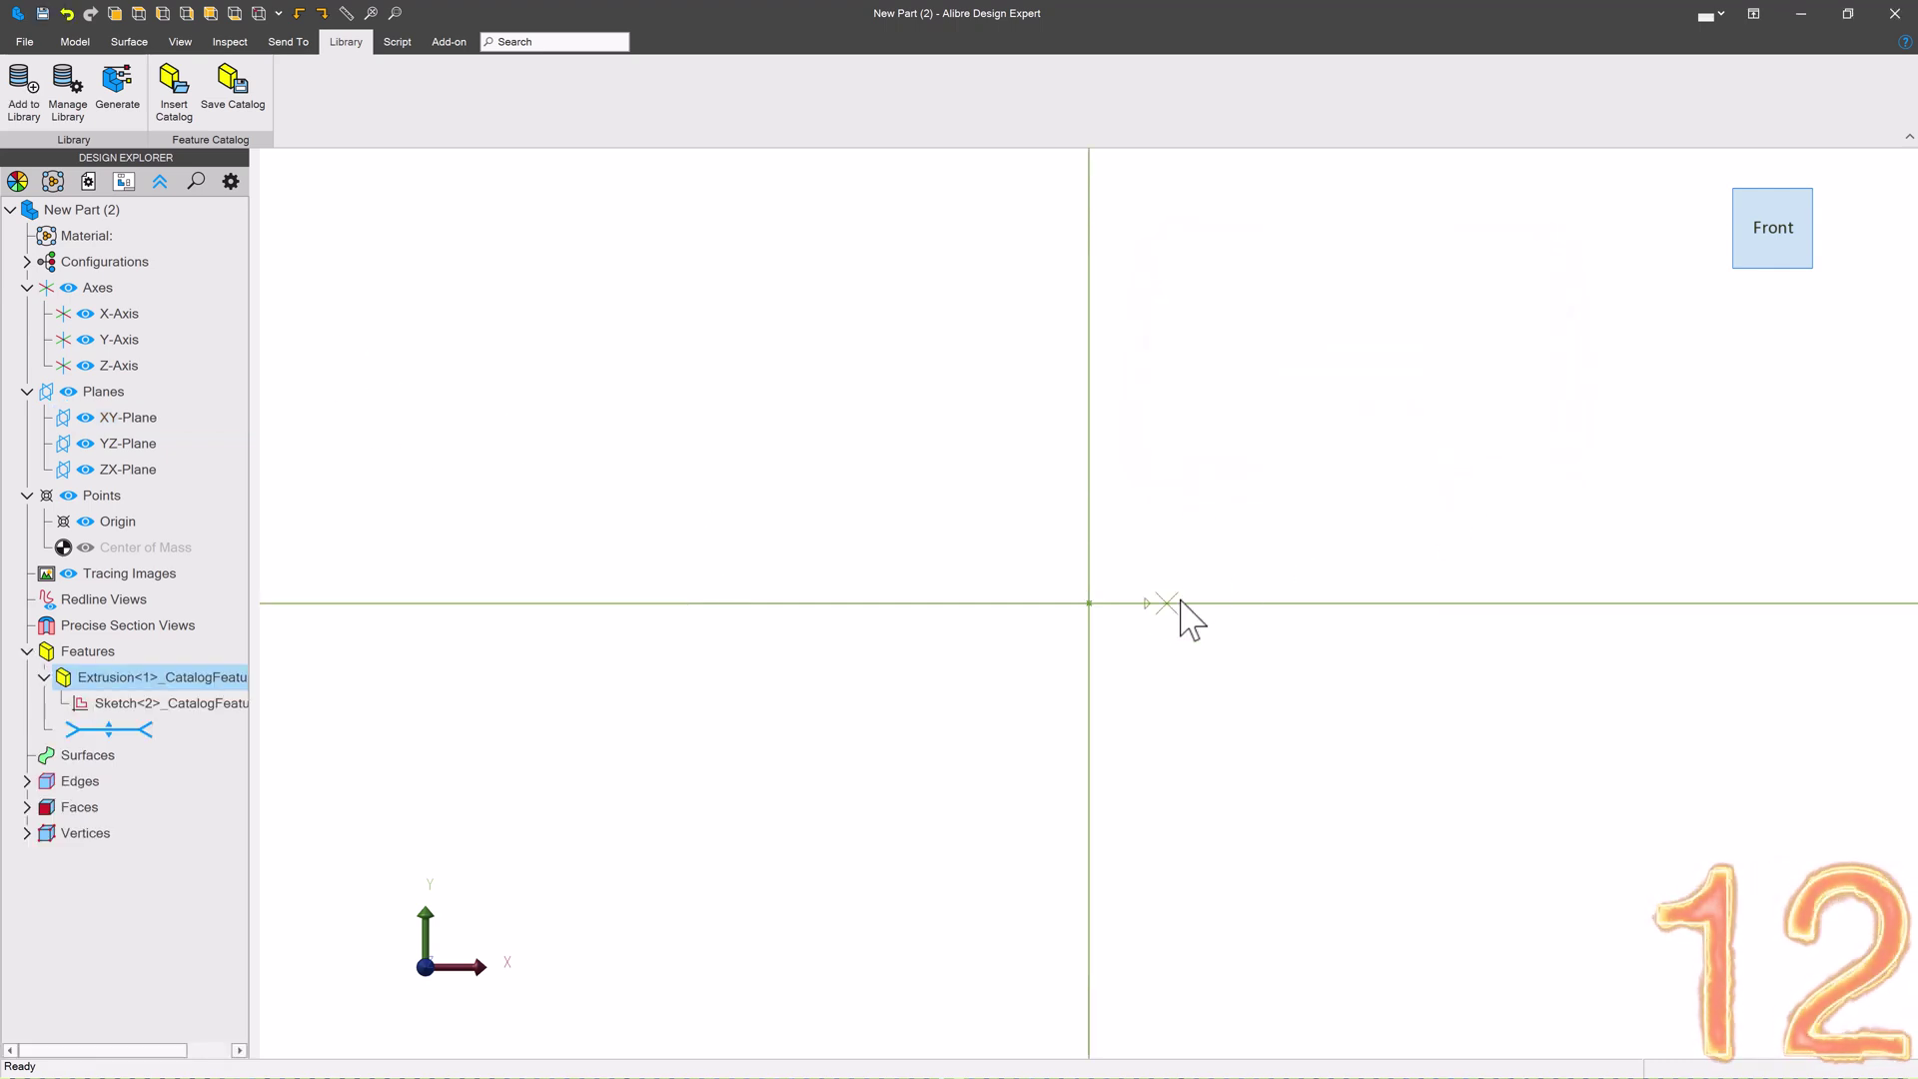
middle_drag(1178, 612, 1382, 792)
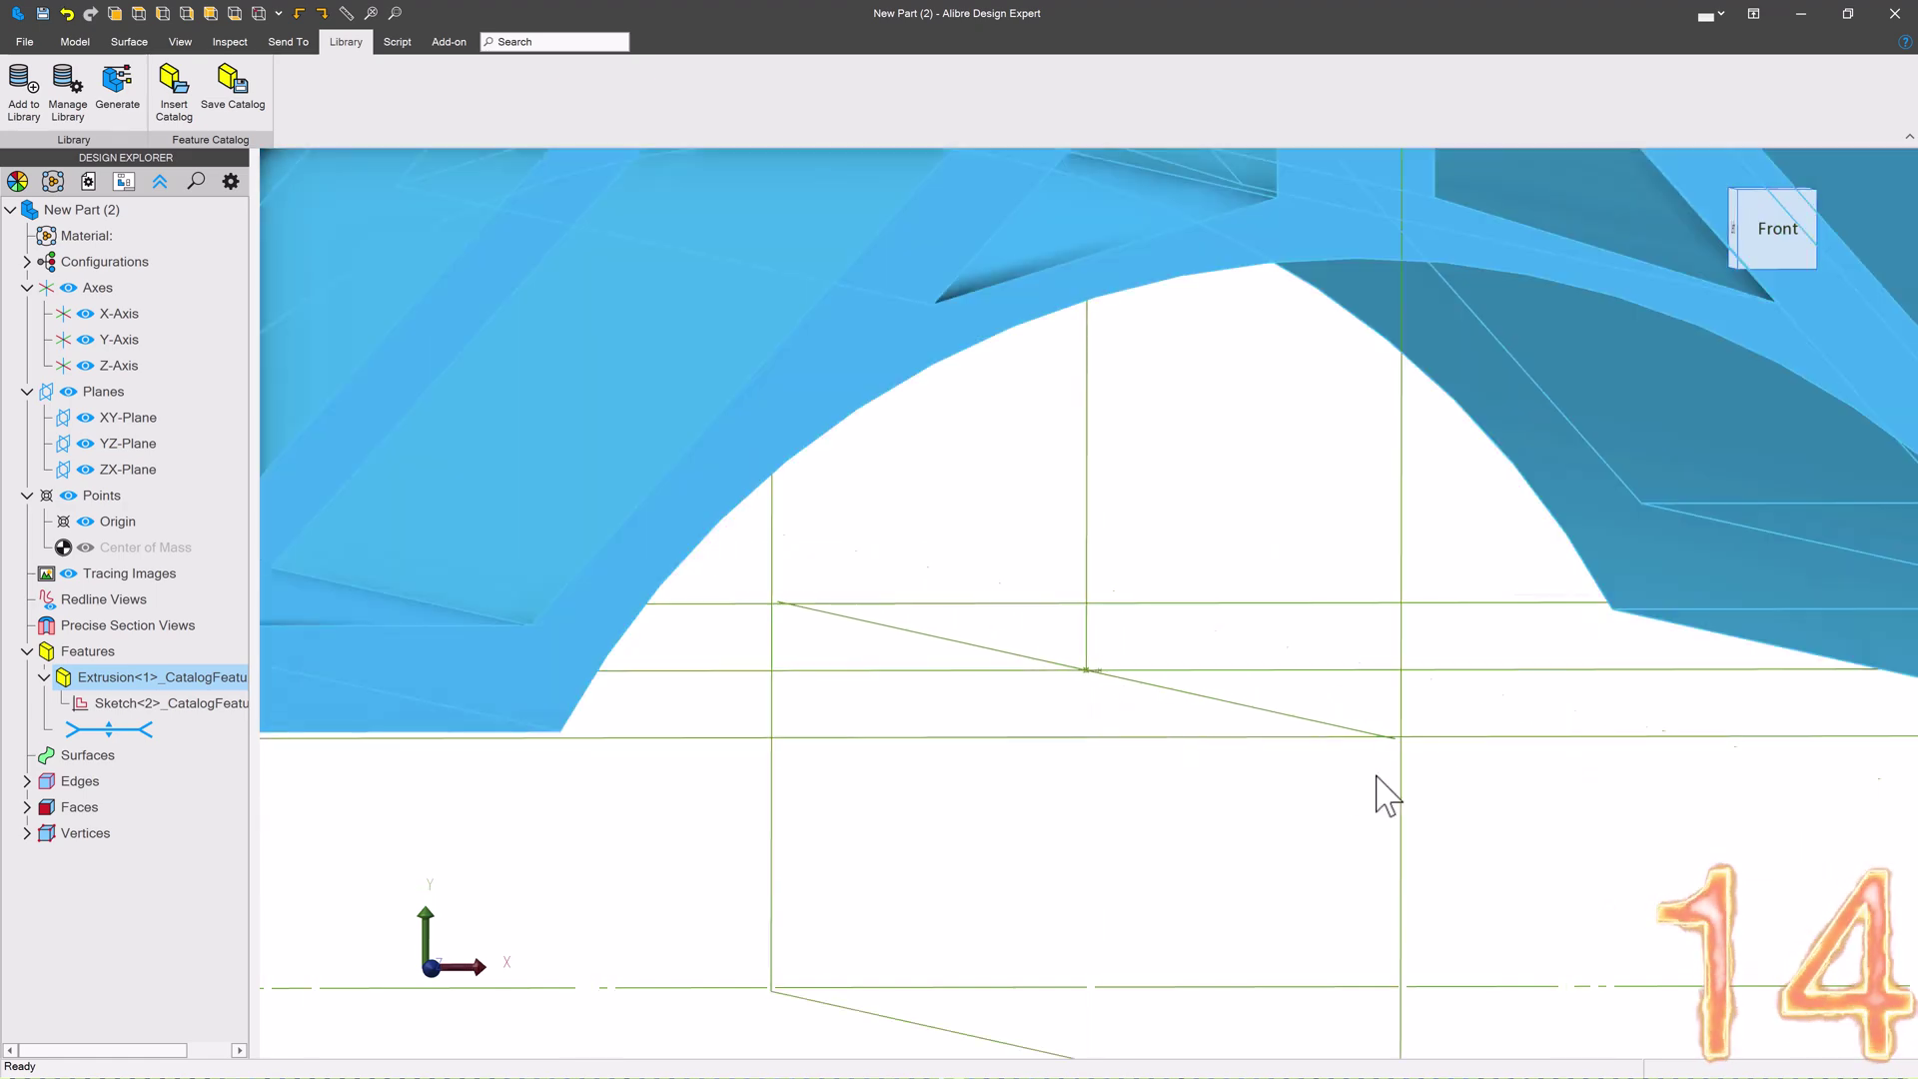
Insert the Tower Sketch.AD_PCF catalog feature on the YZ-Plane with 270° rotation
click(1406, 694)
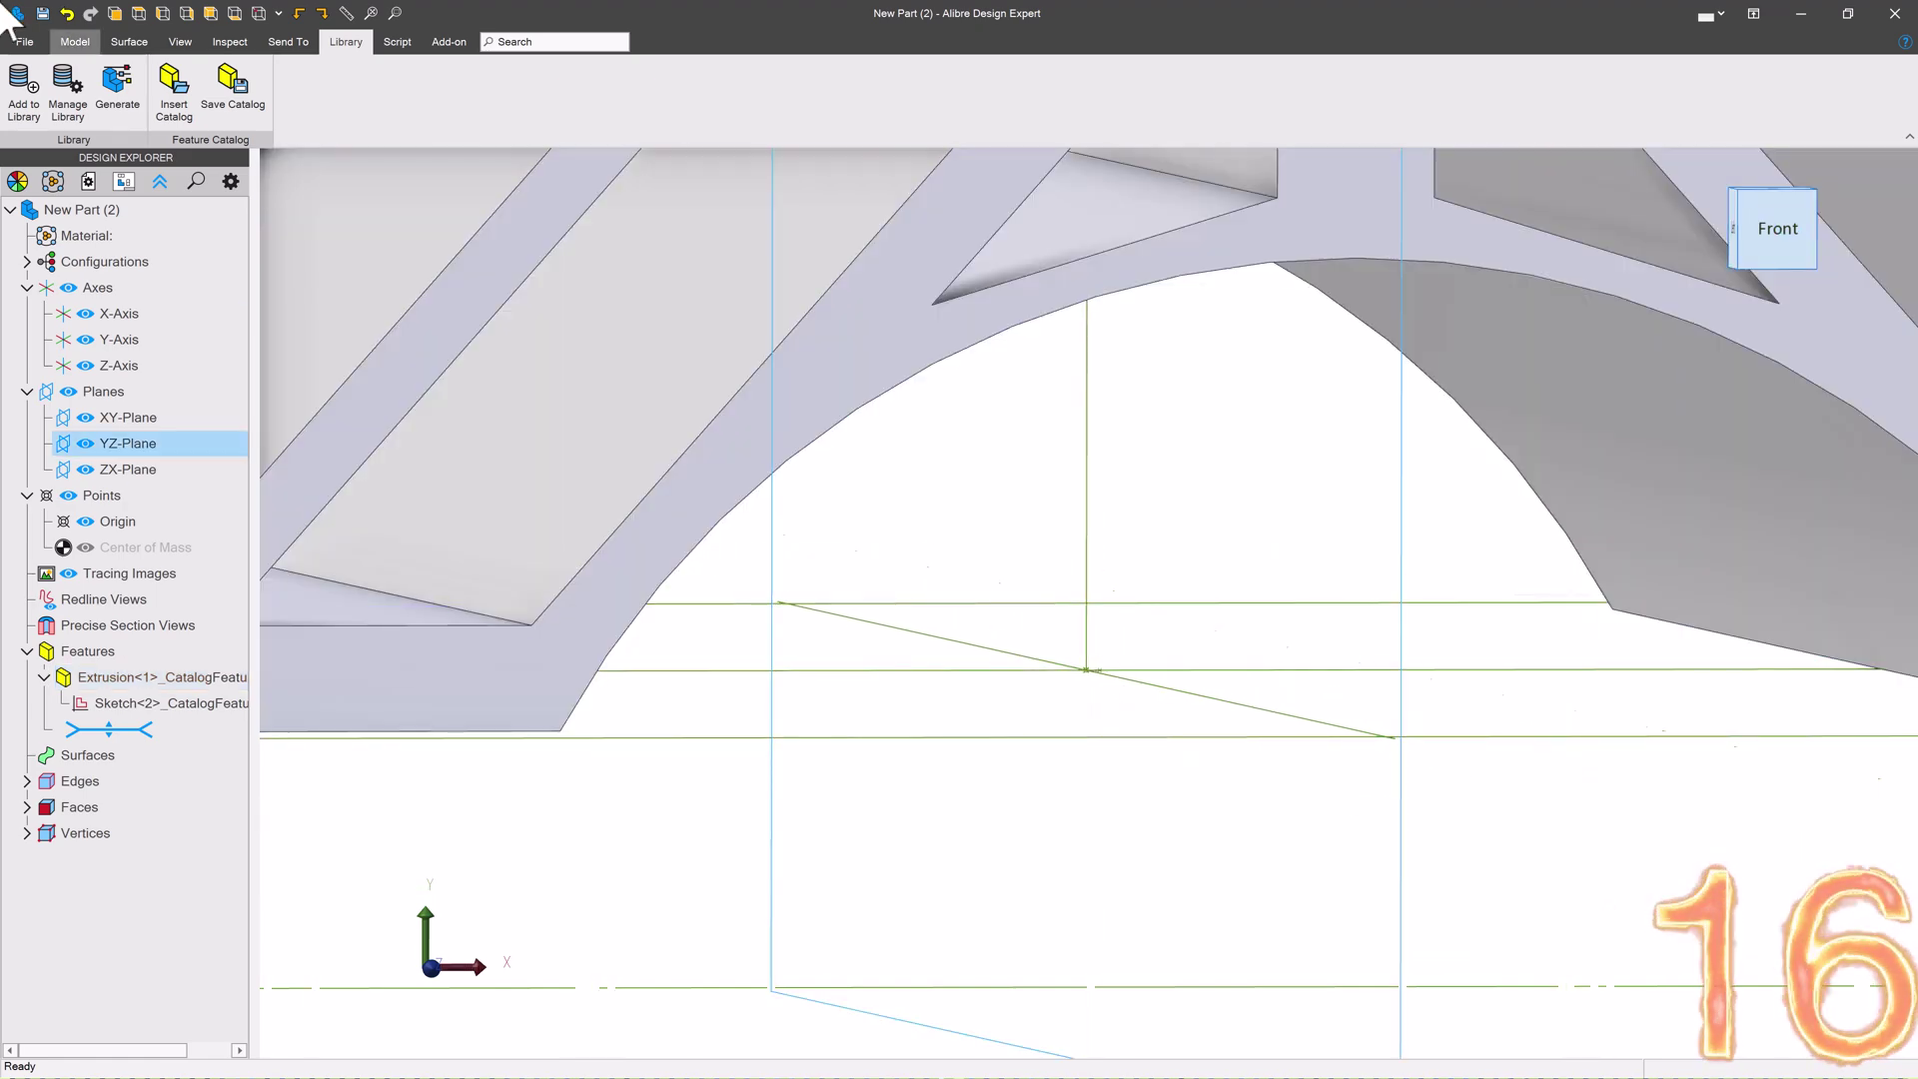
click(173, 90)
click(1513, 301)
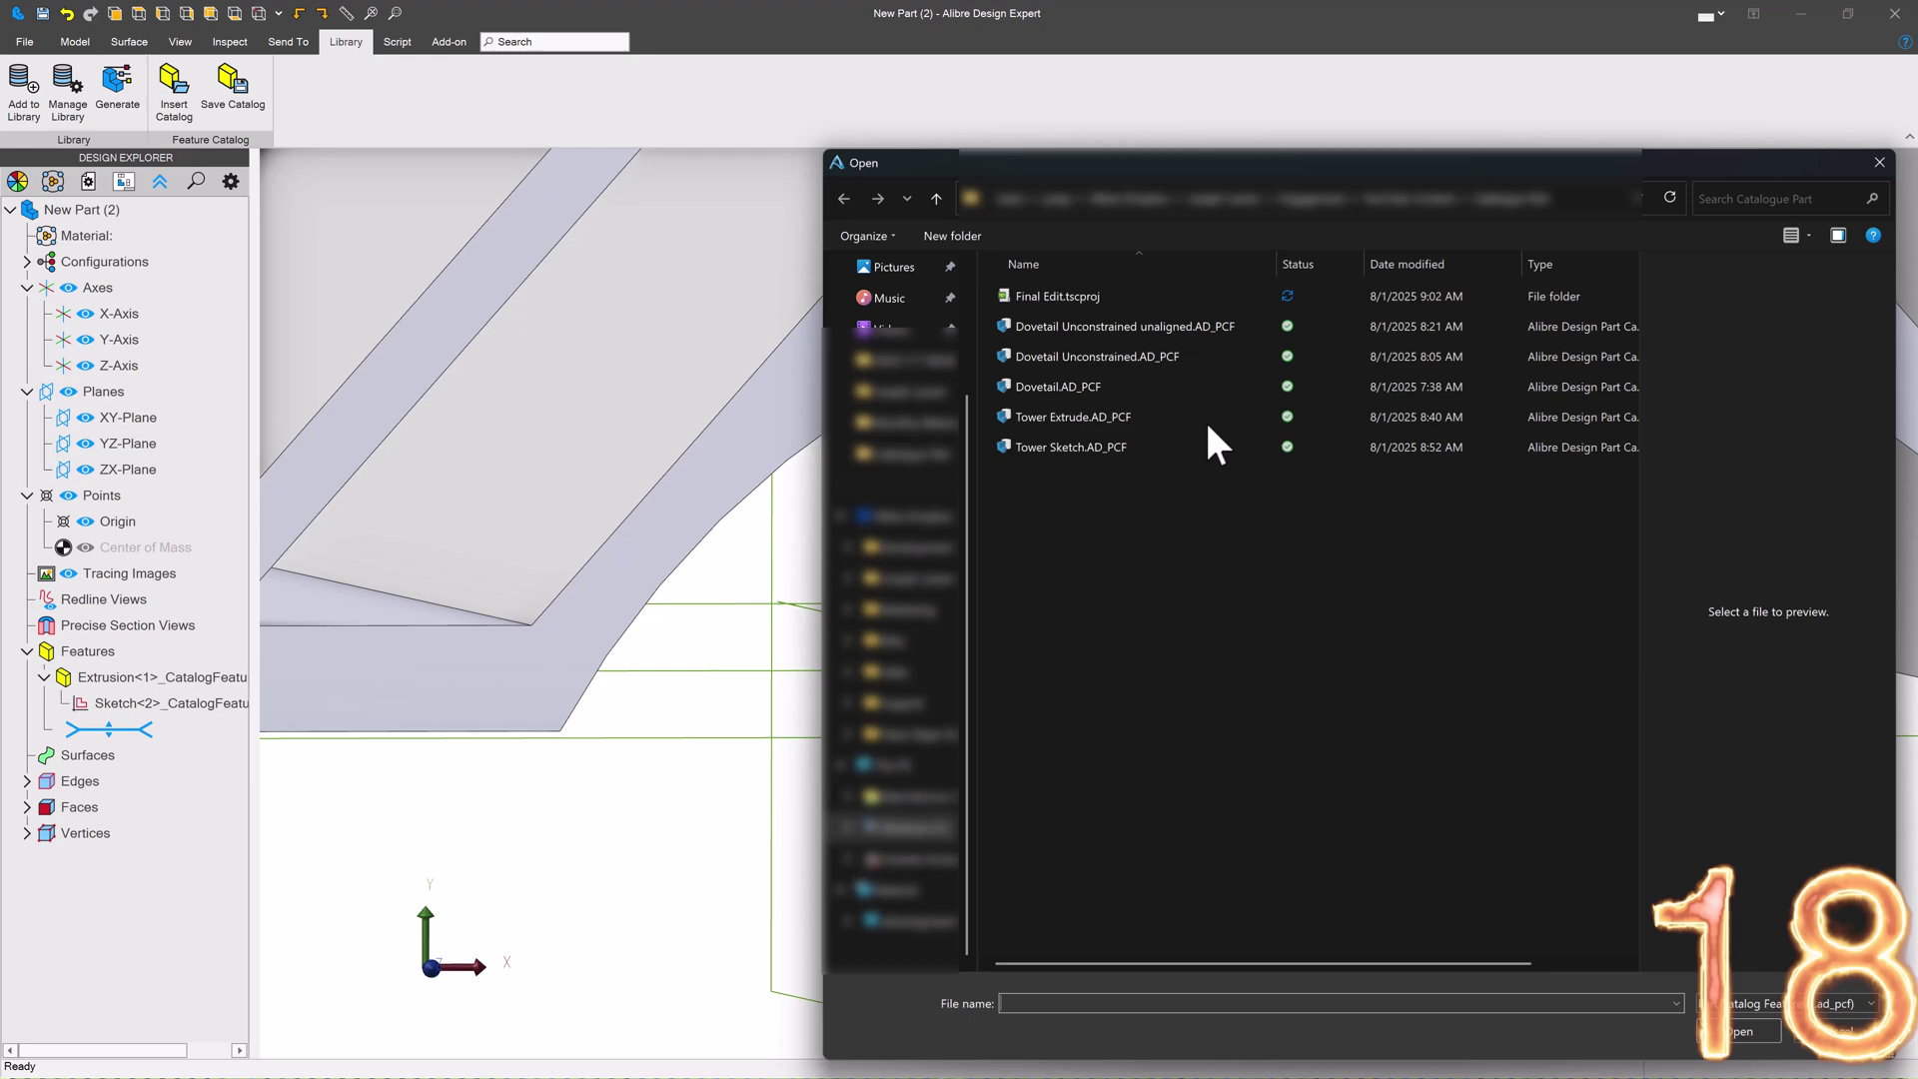
click(1089, 443)
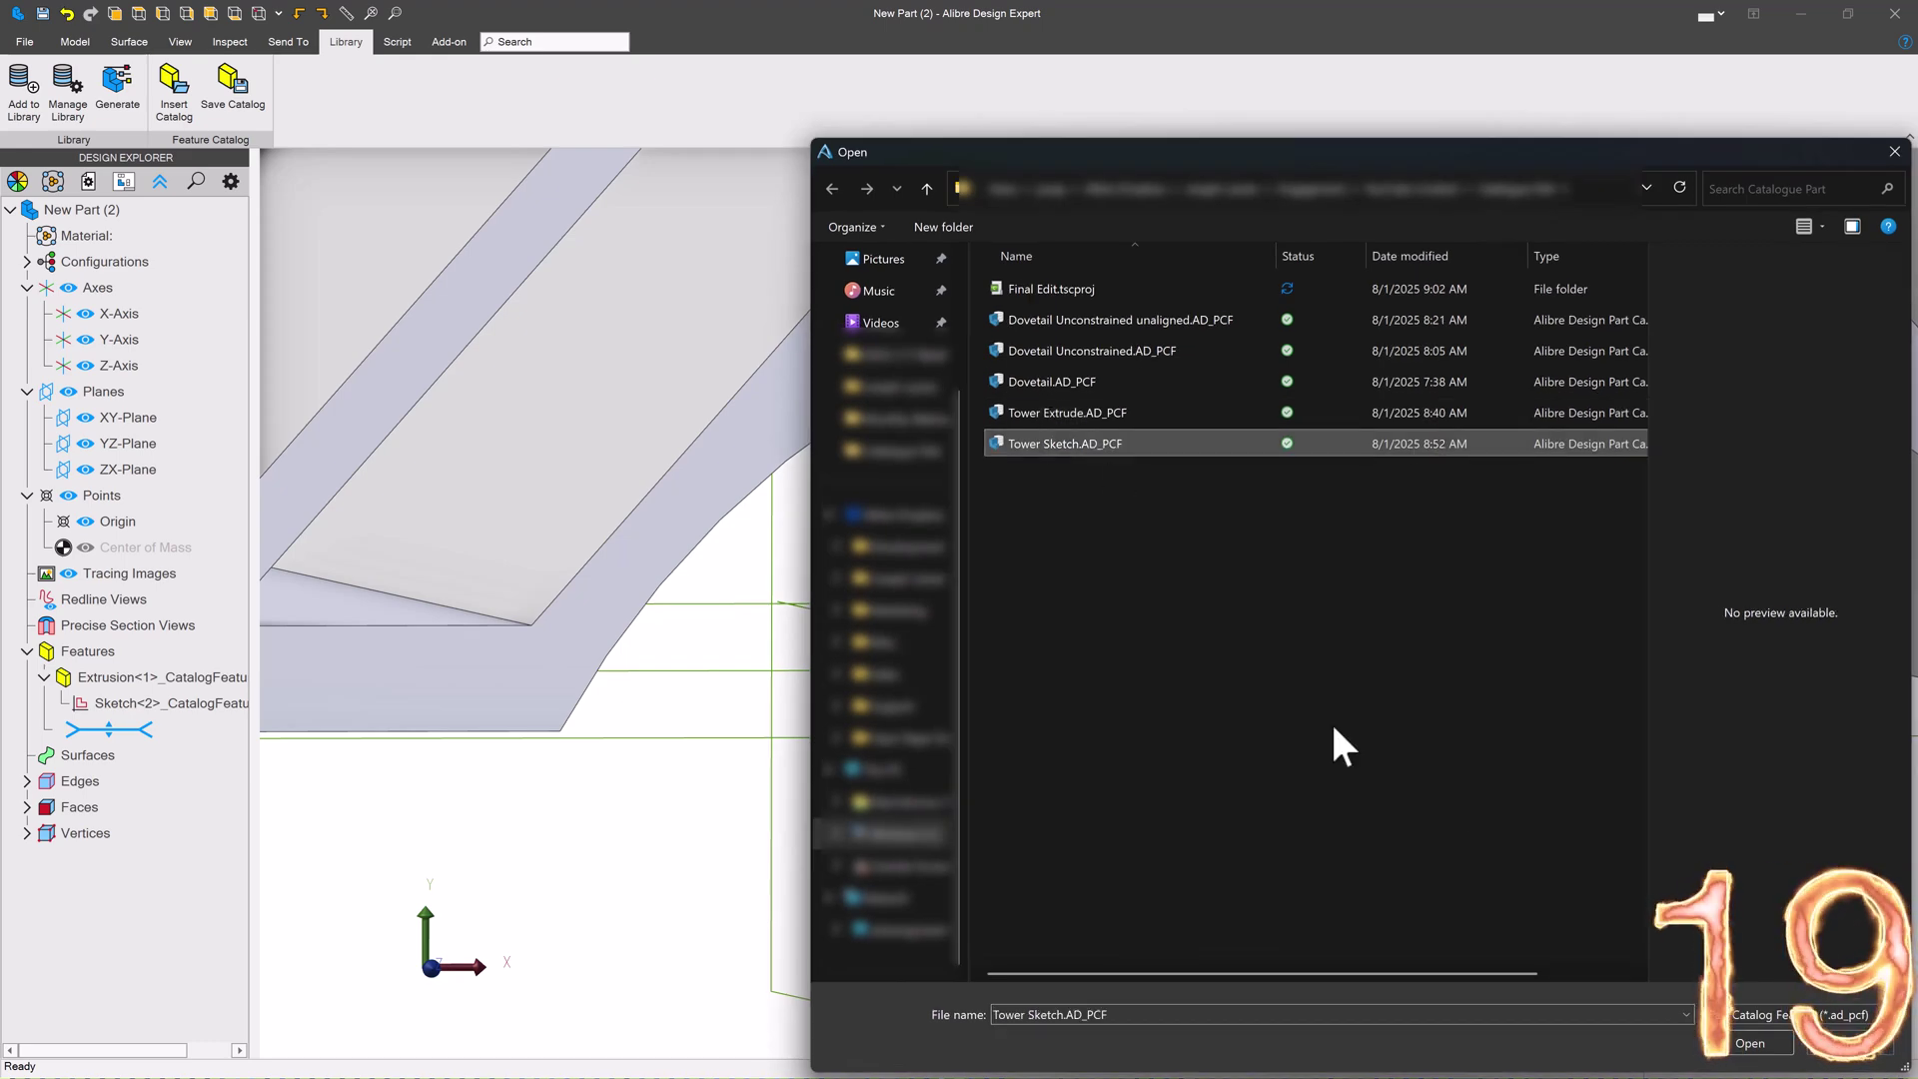
click(1748, 1042)
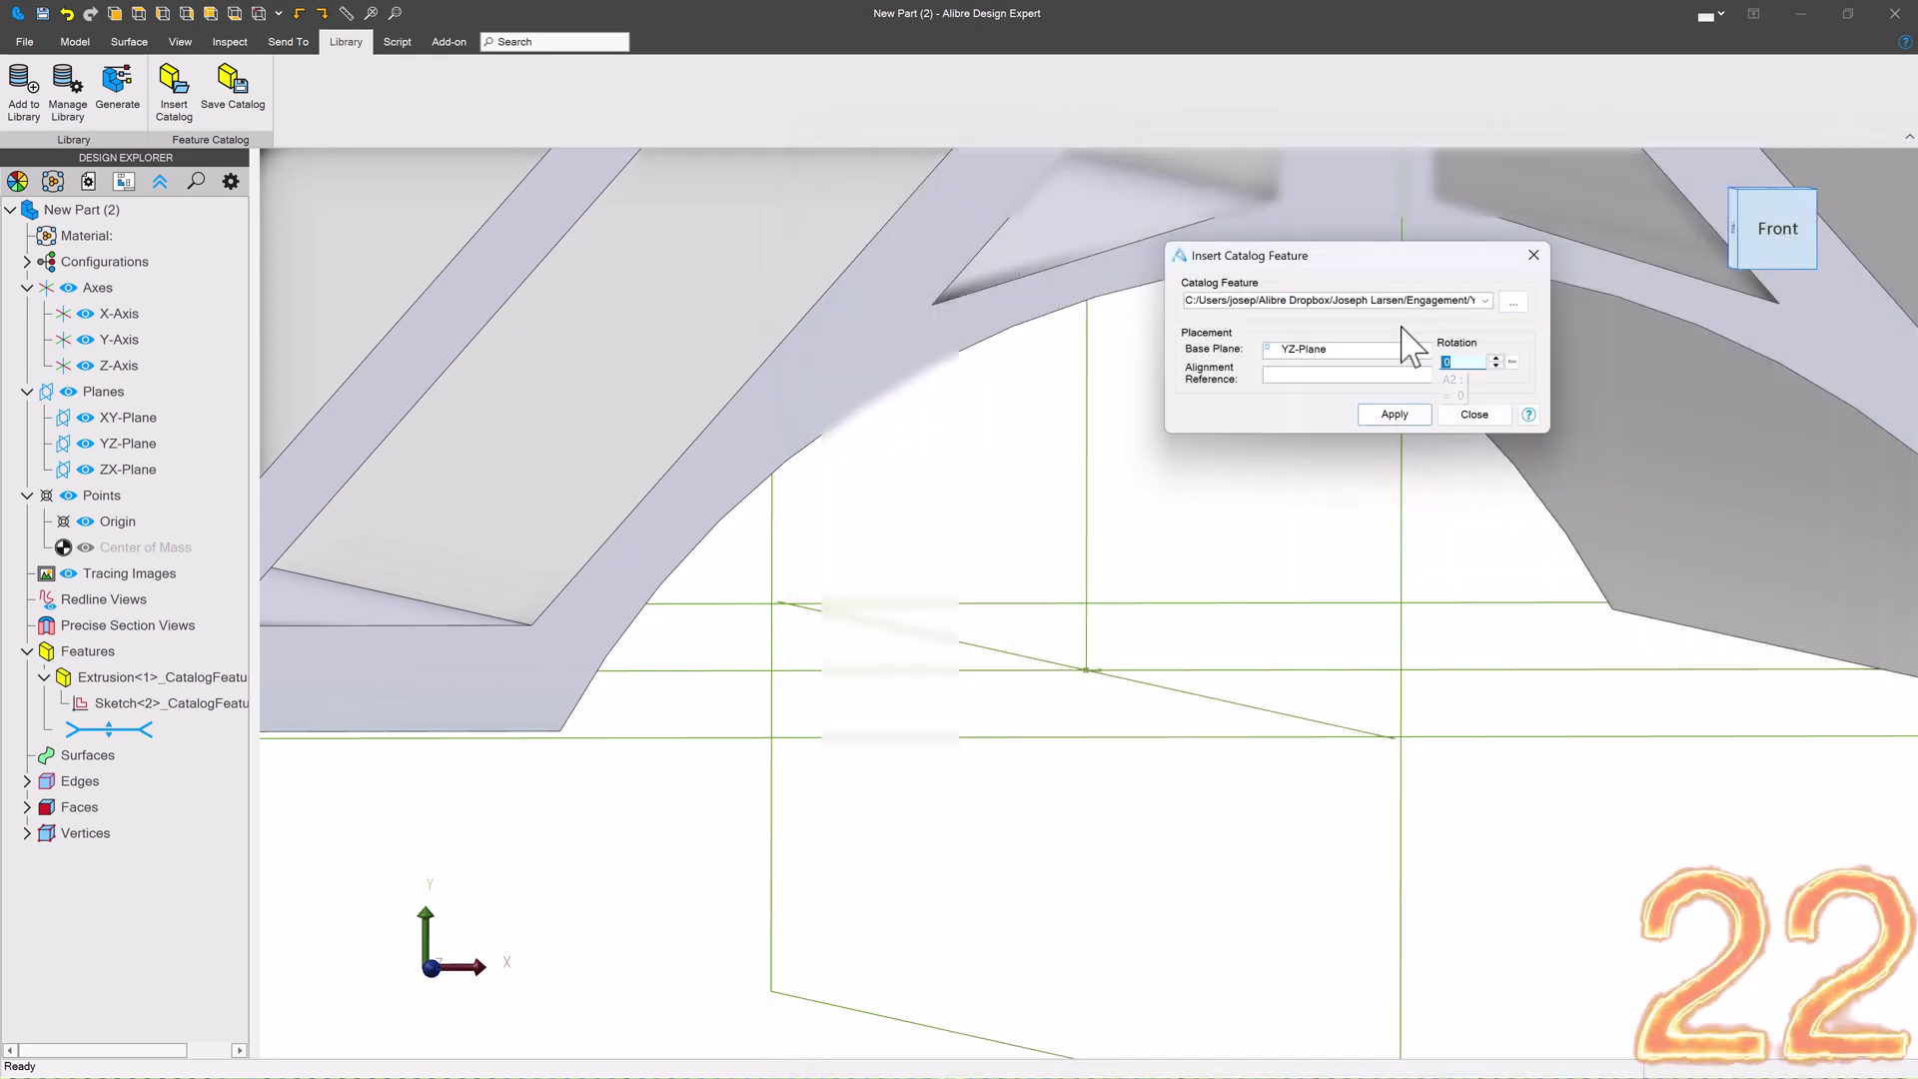
key(Return)
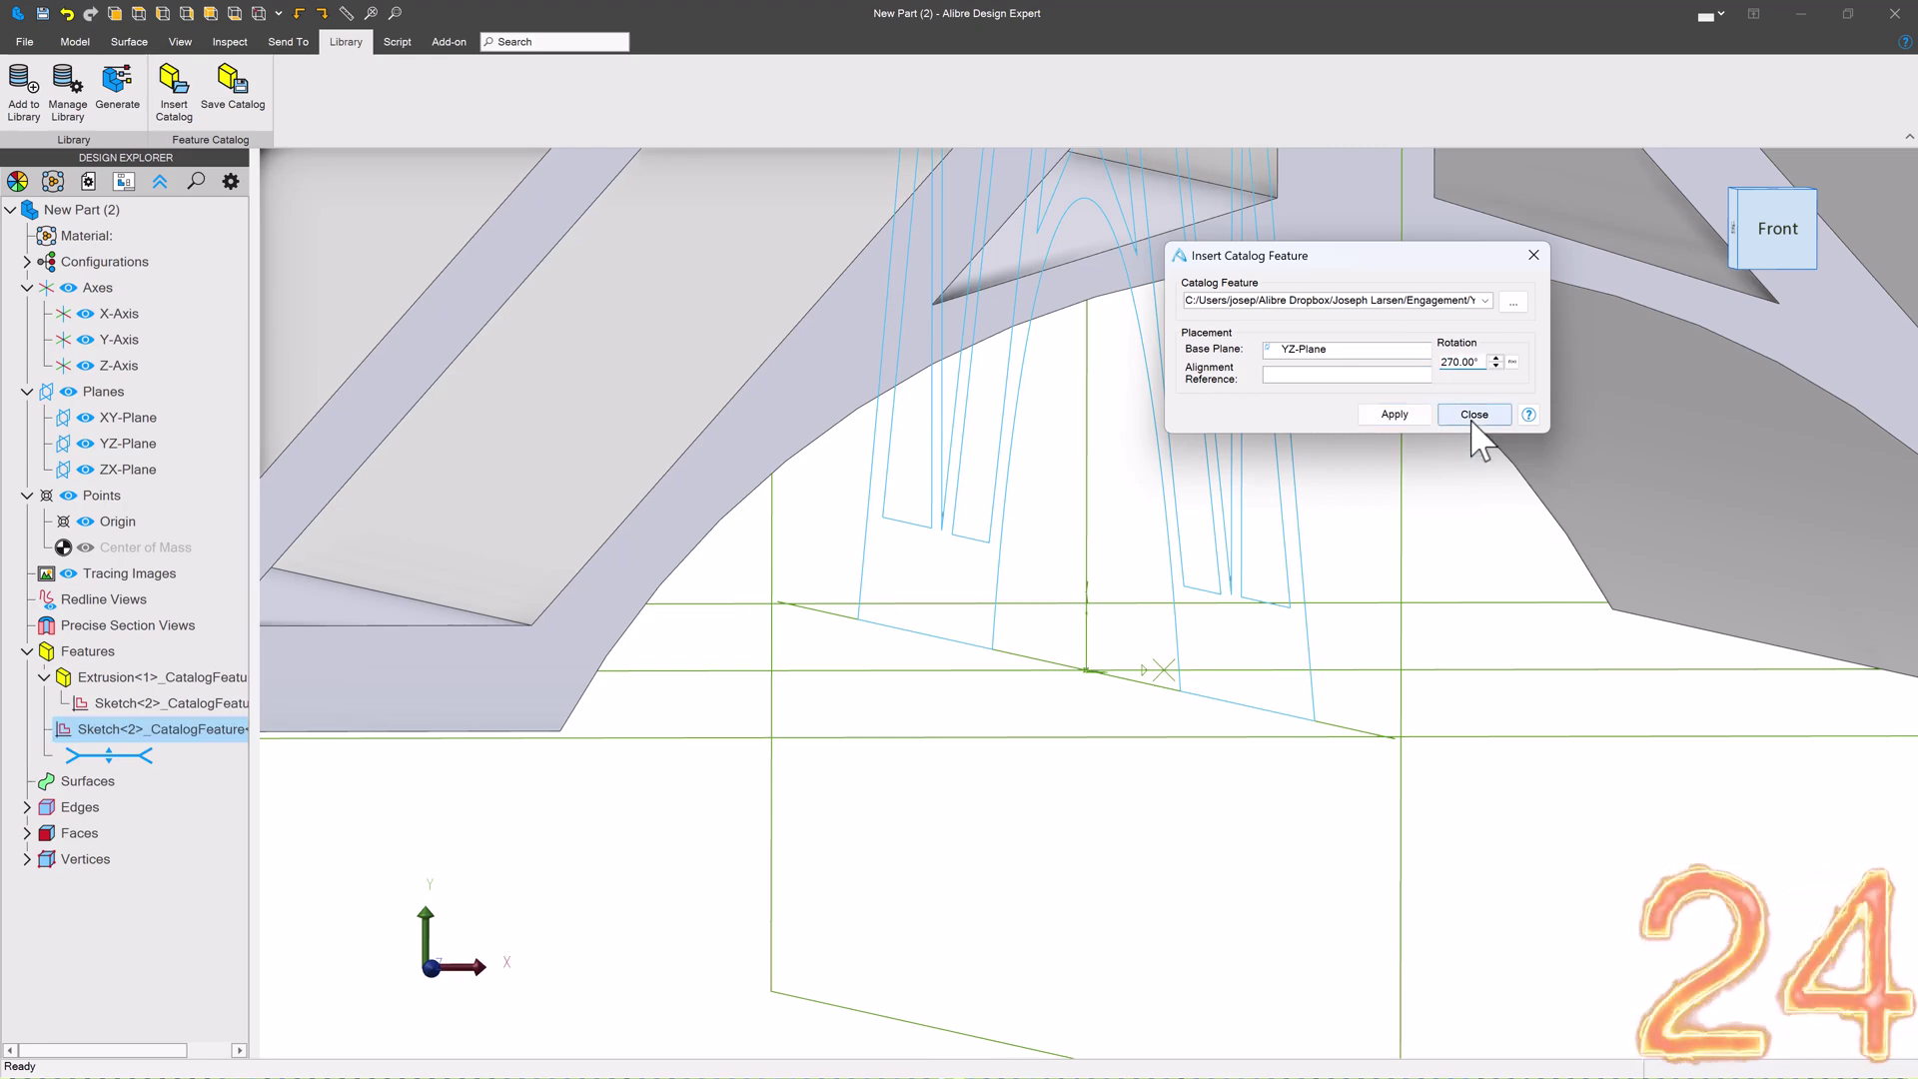
click(1474, 414)
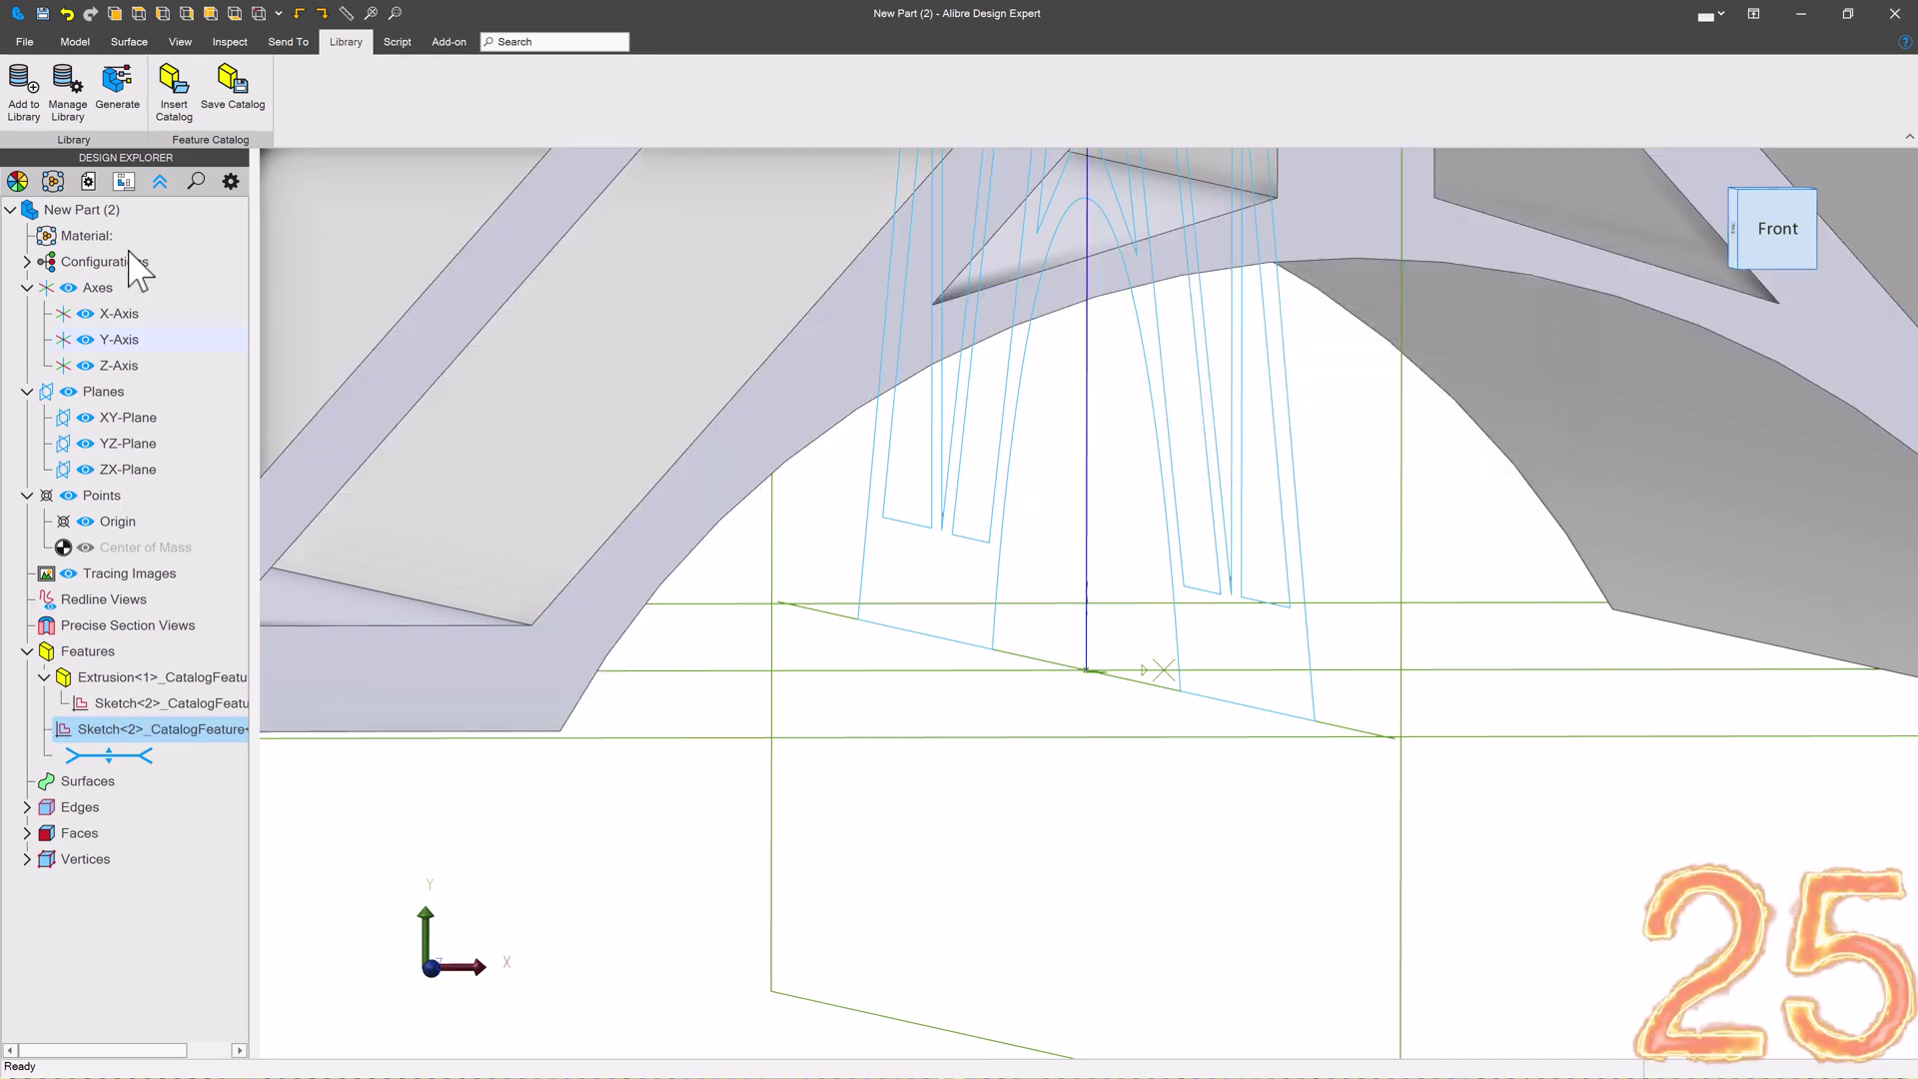
Add a rectangle enclosing the whole tower to Sketch<2>_CatalogFeature
right_click(204, 730)
click(240, 644)
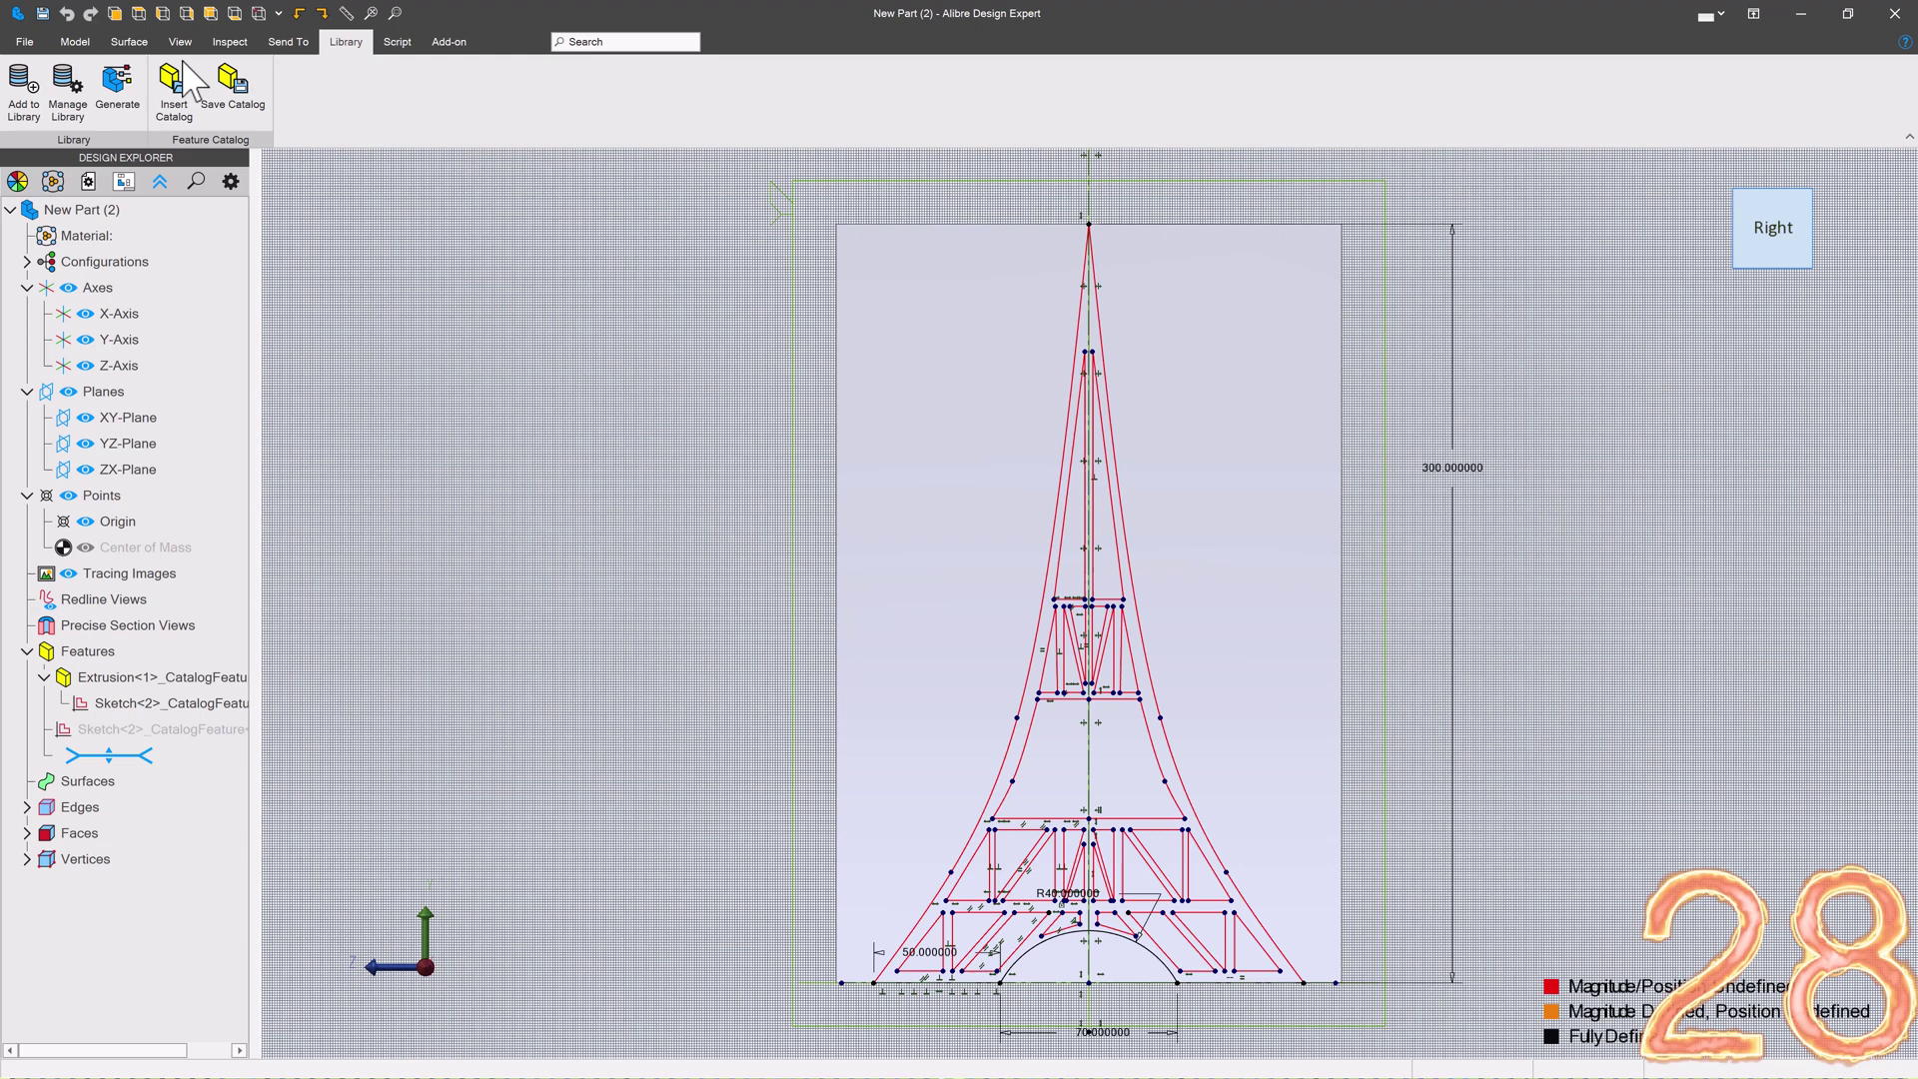
click(452, 84)
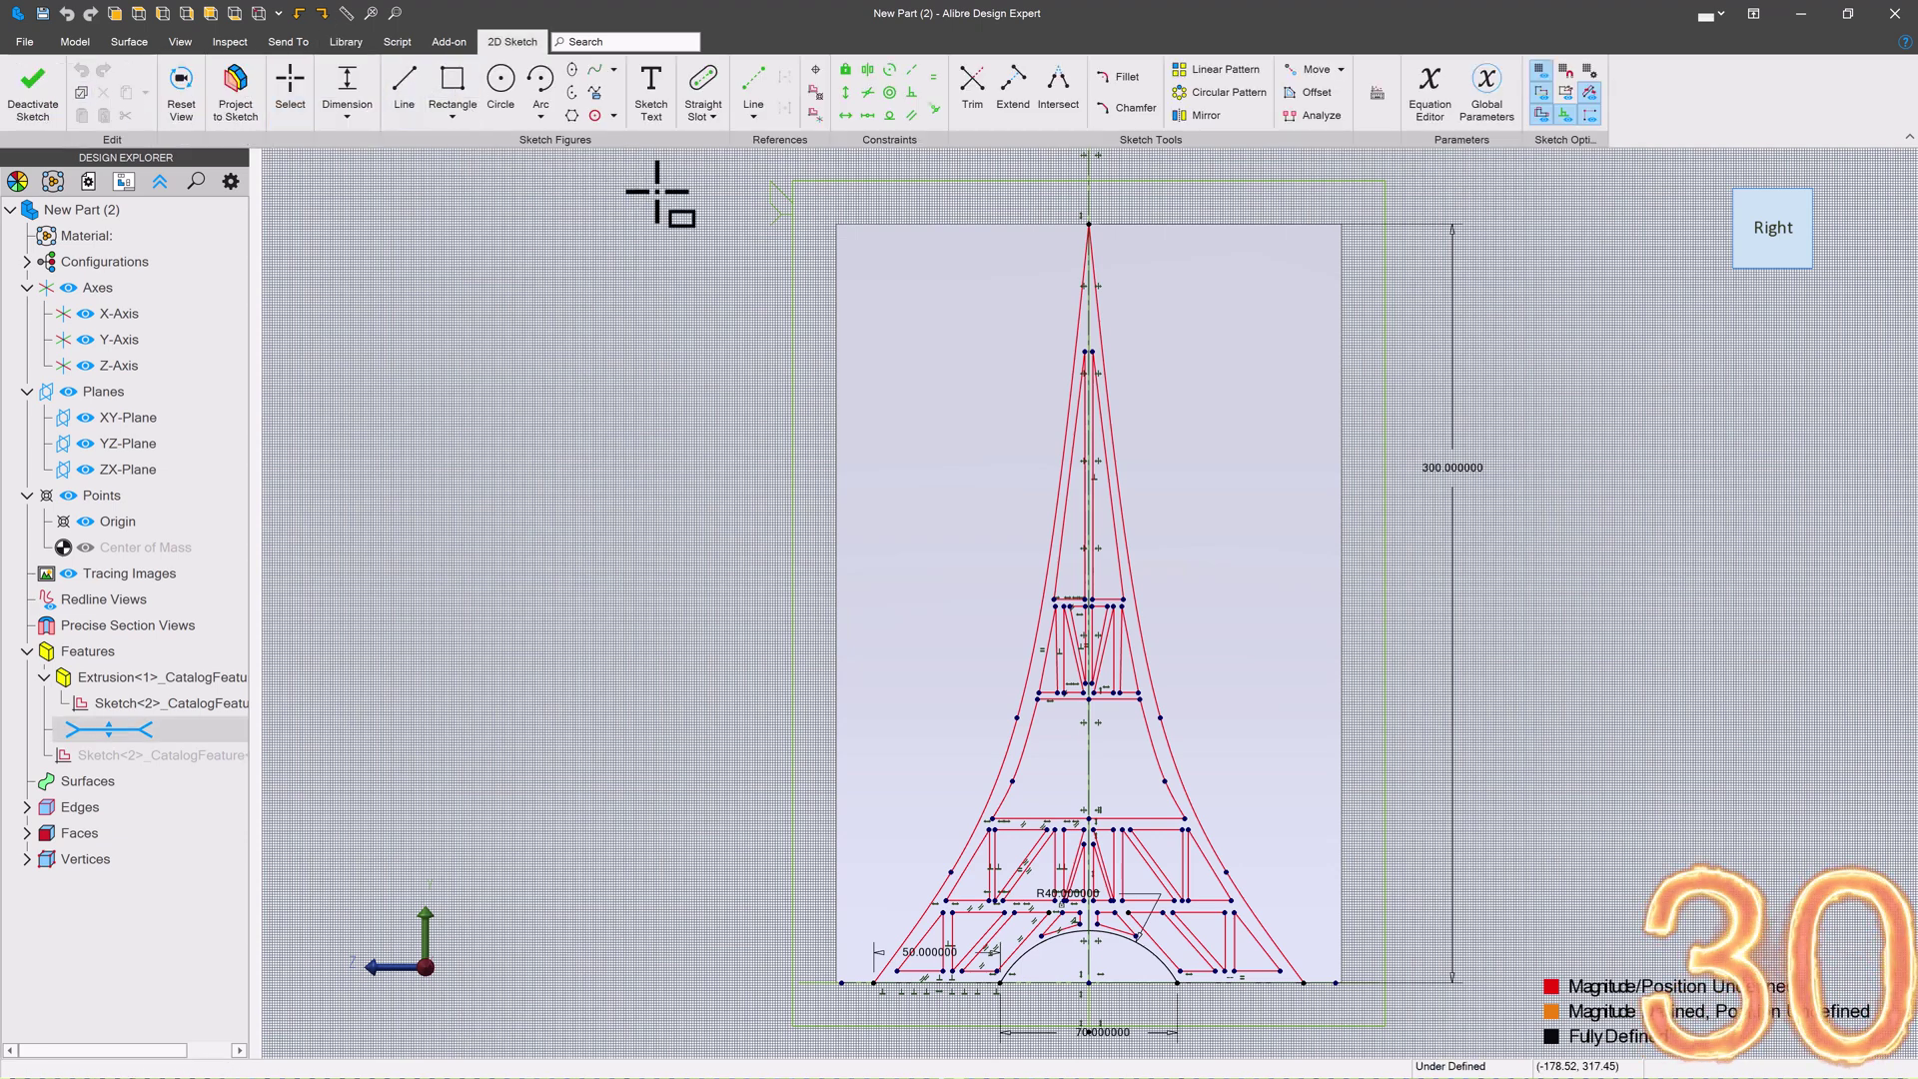
click(646, 184)
click(1491, 1027)
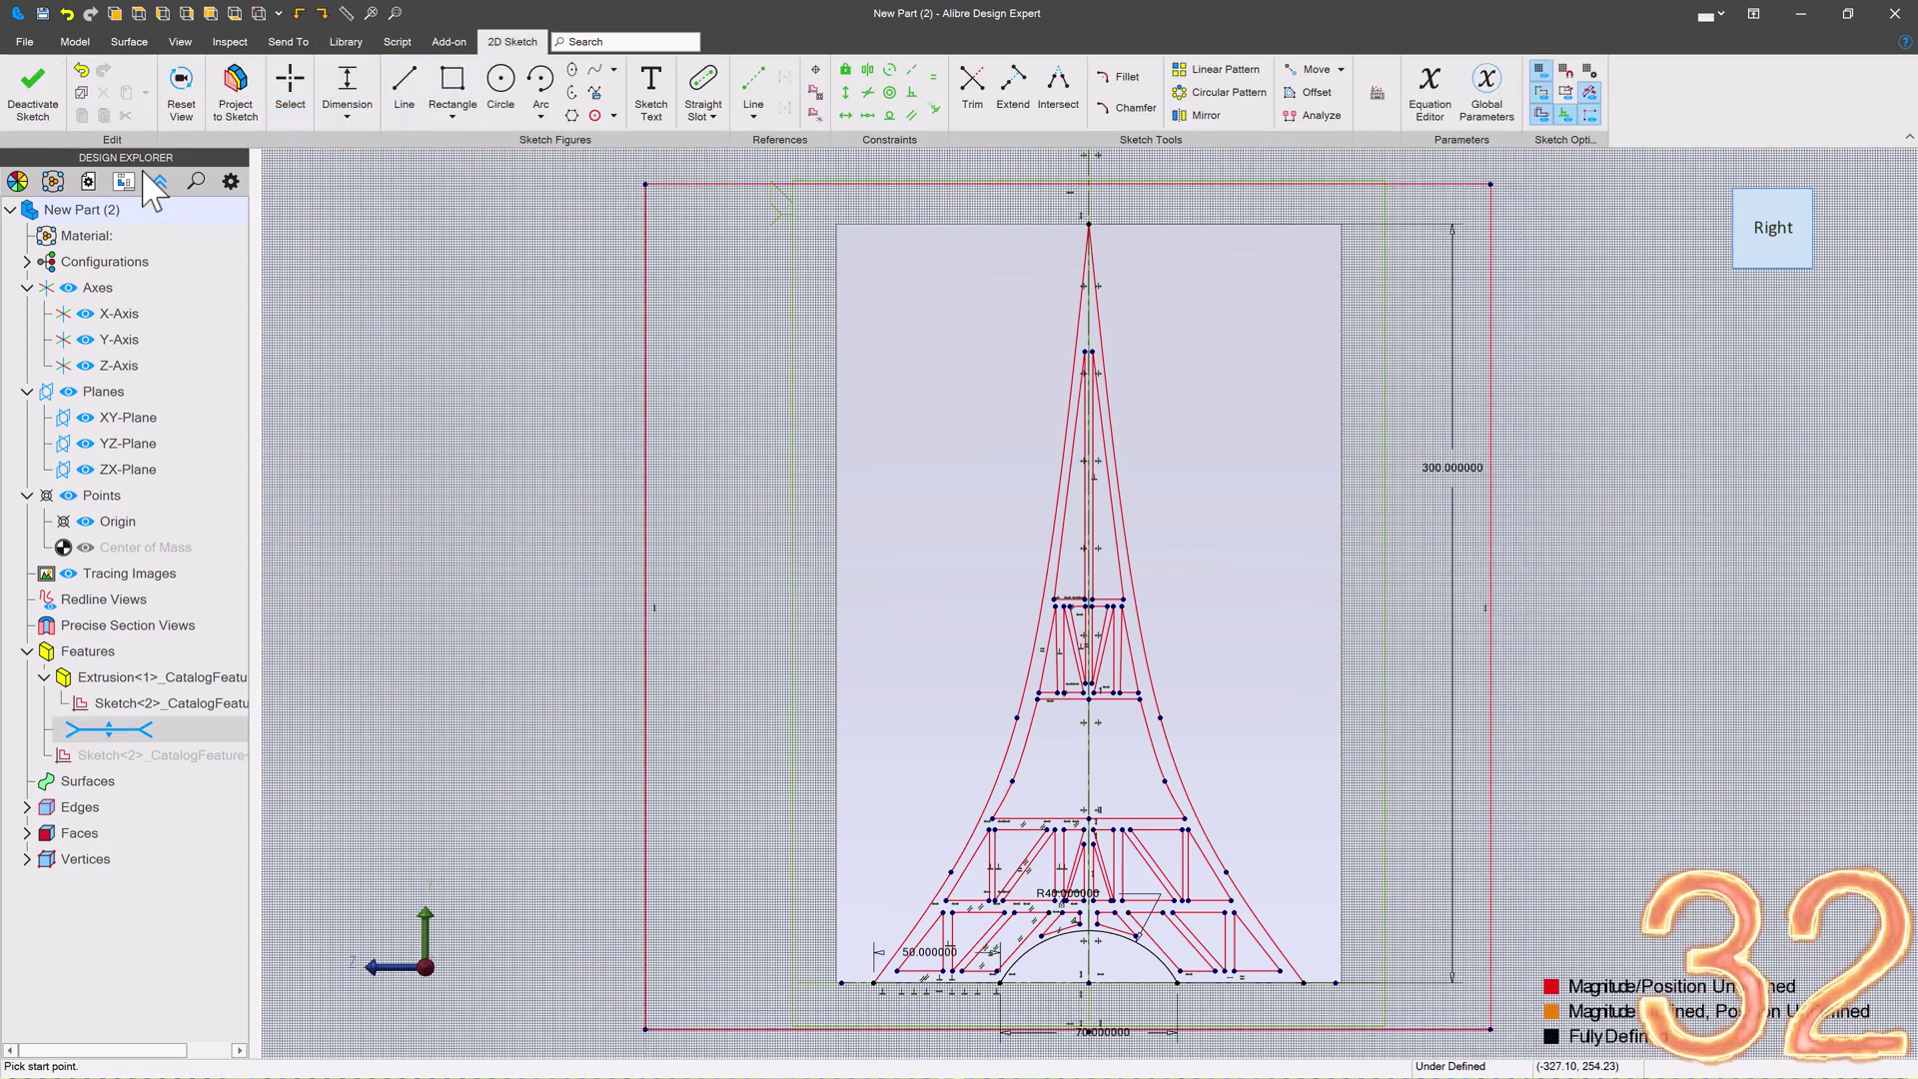
Extrude-cut the edited sketch with Through All depth, leaving only the tower shape
click(40, 100)
click(397, 85)
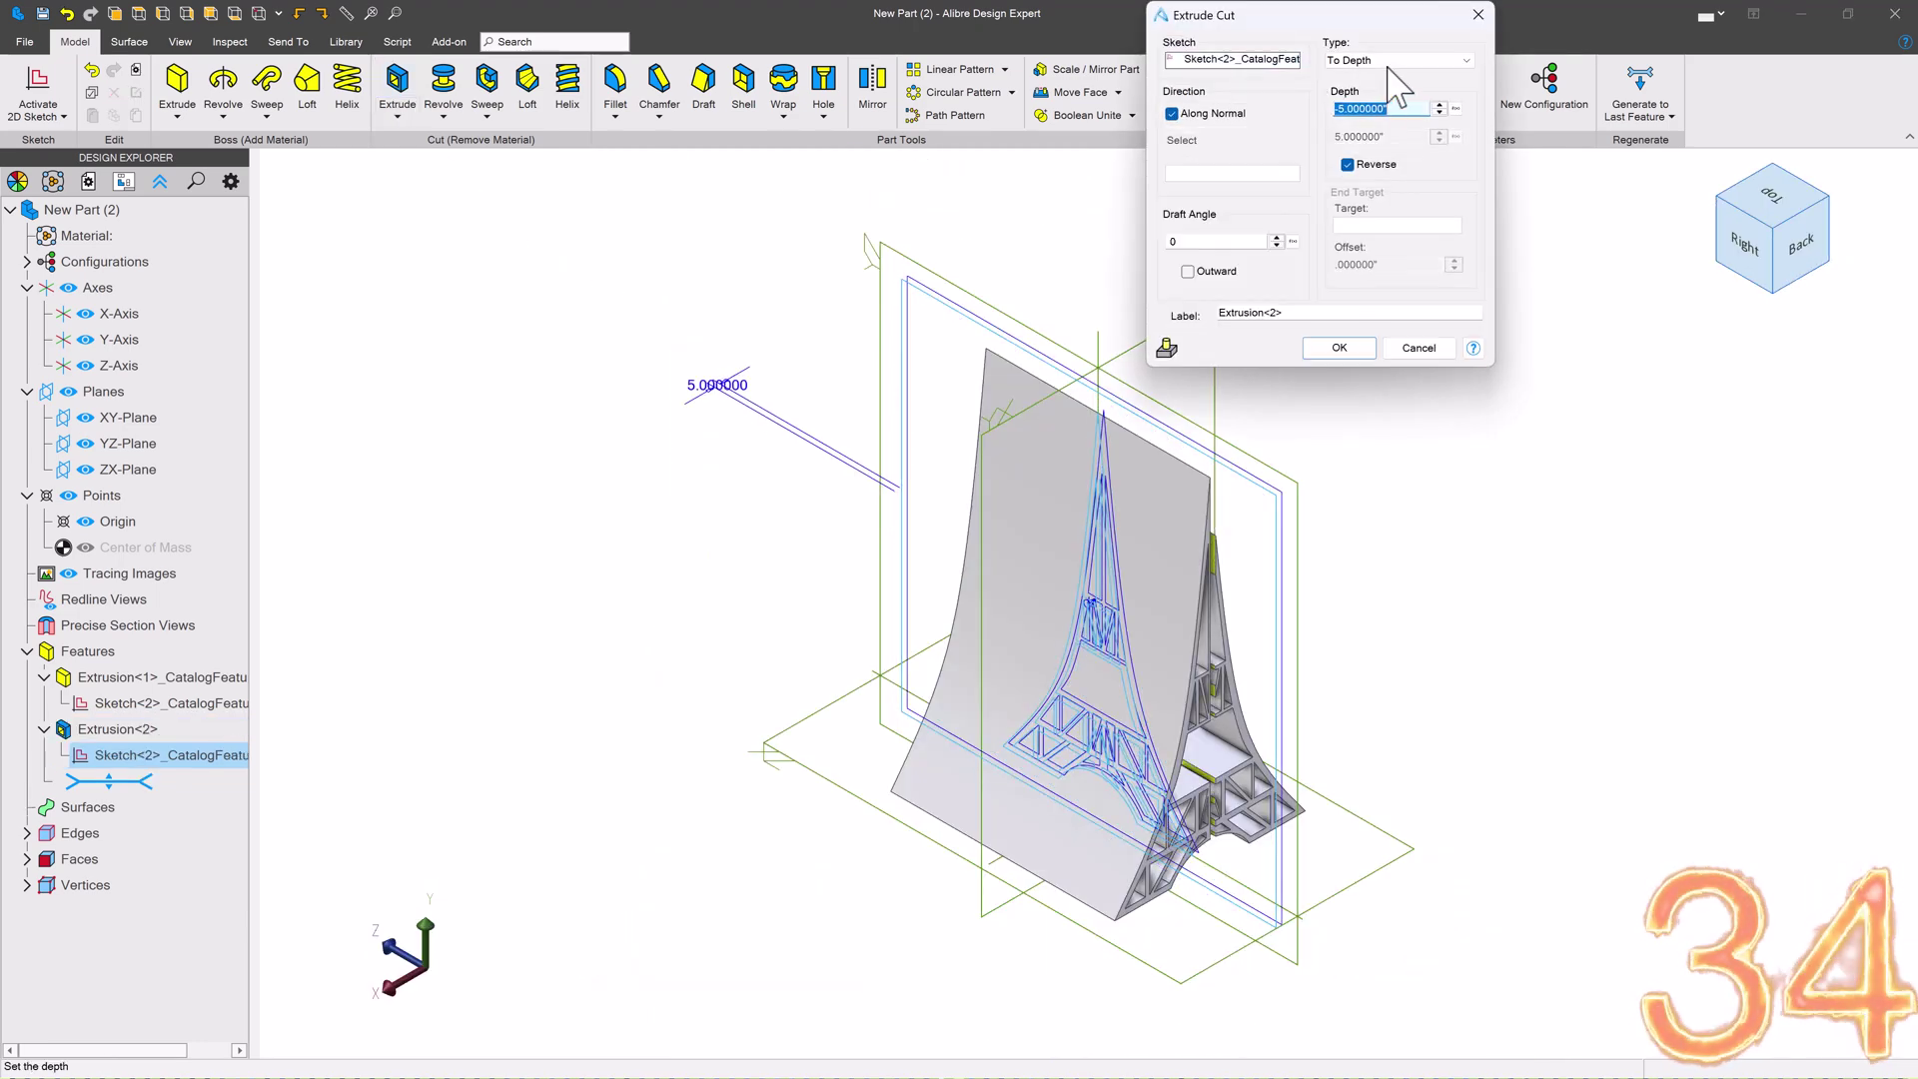
click(1388, 62)
click(1367, 86)
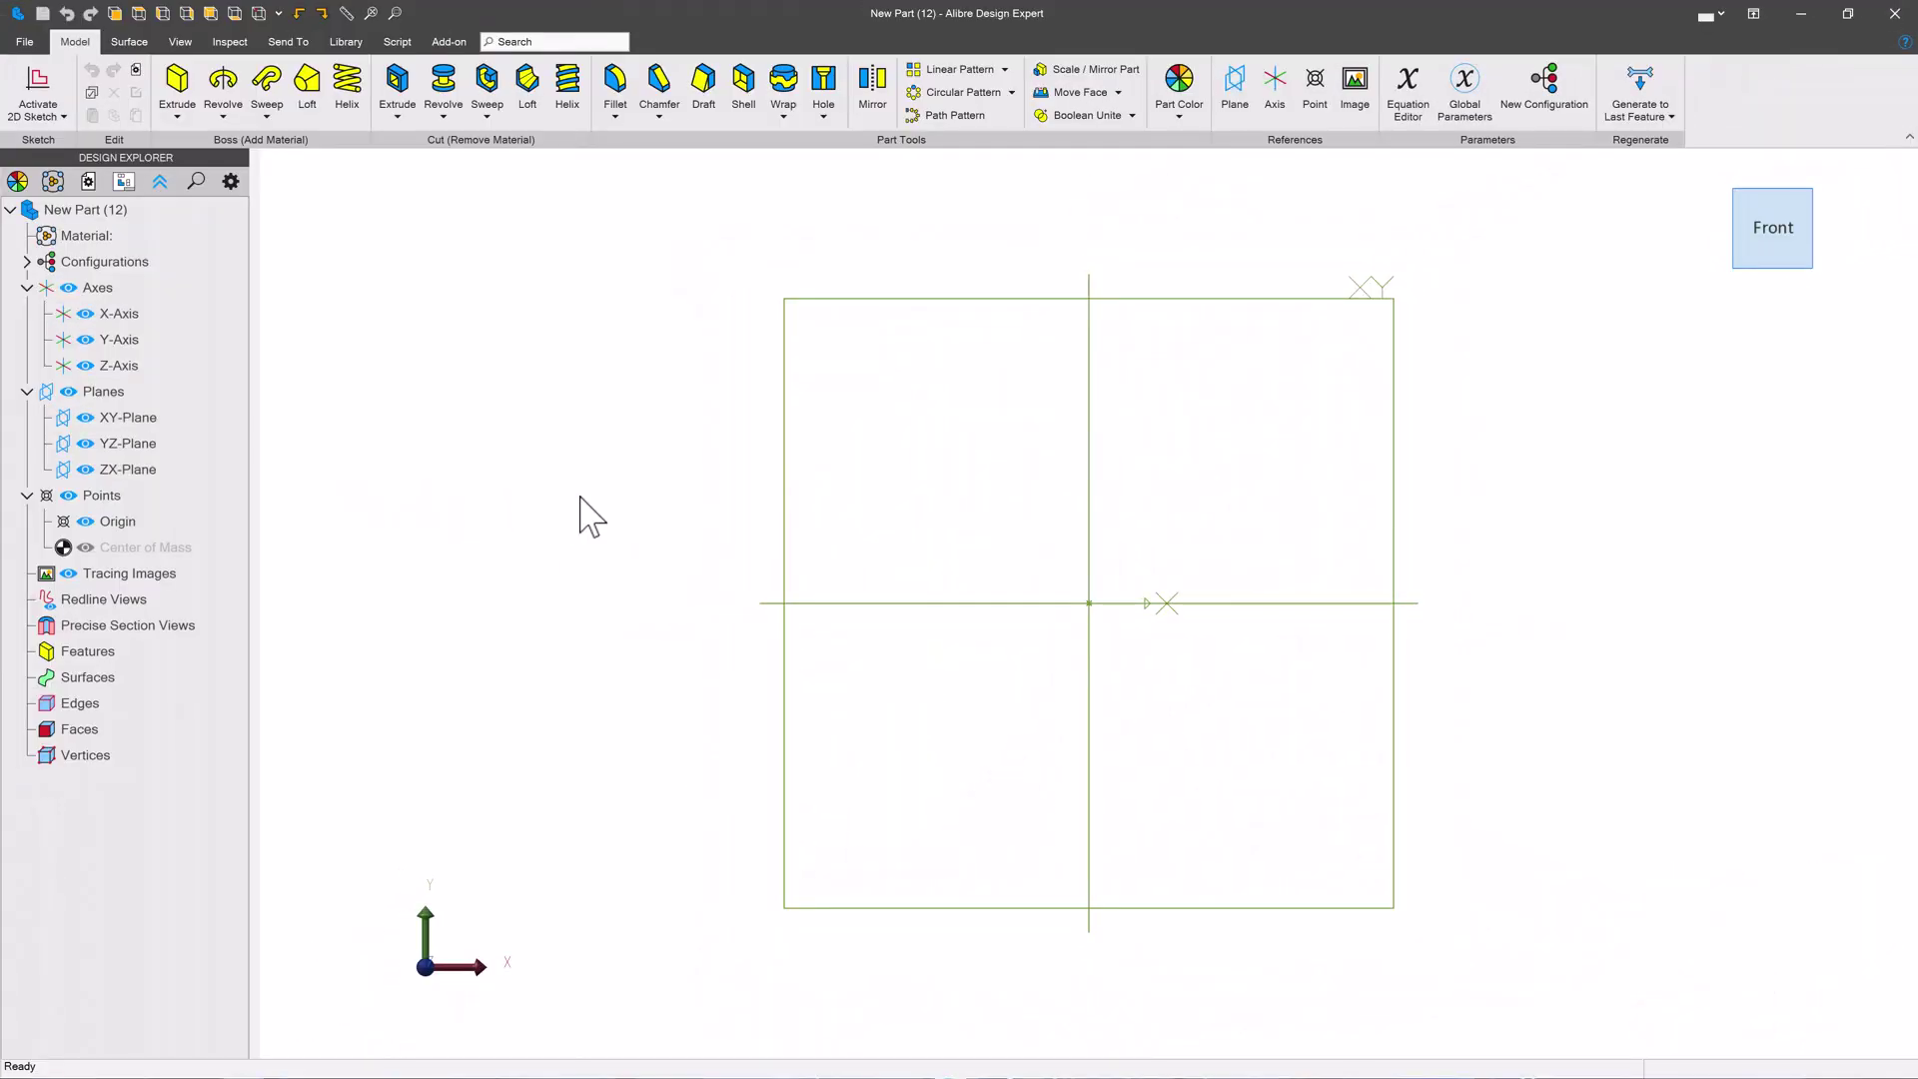
Zoom in on the XY-Plane of New Part (12)
scroll(1151, 629, up, 3)
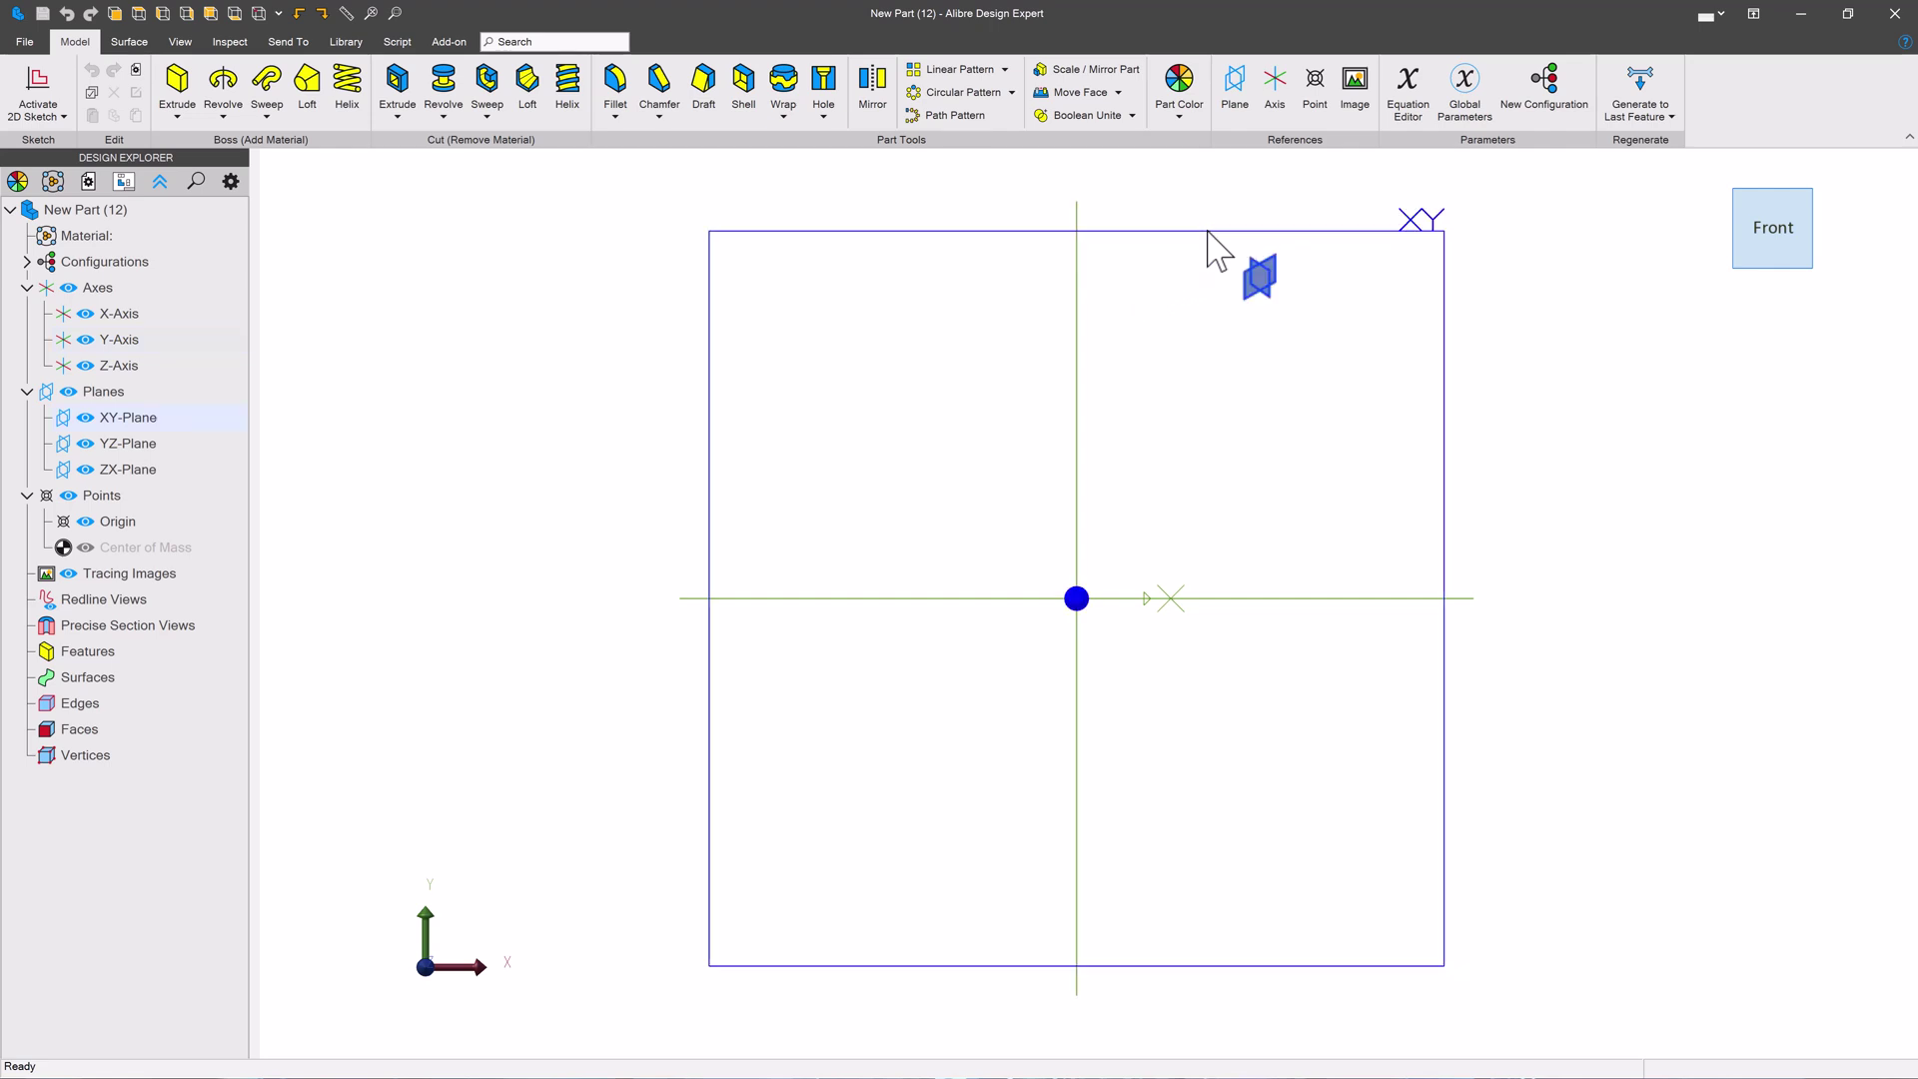
Start a 2D sketch on the XY-Plane
click(1207, 232)
click(36, 85)
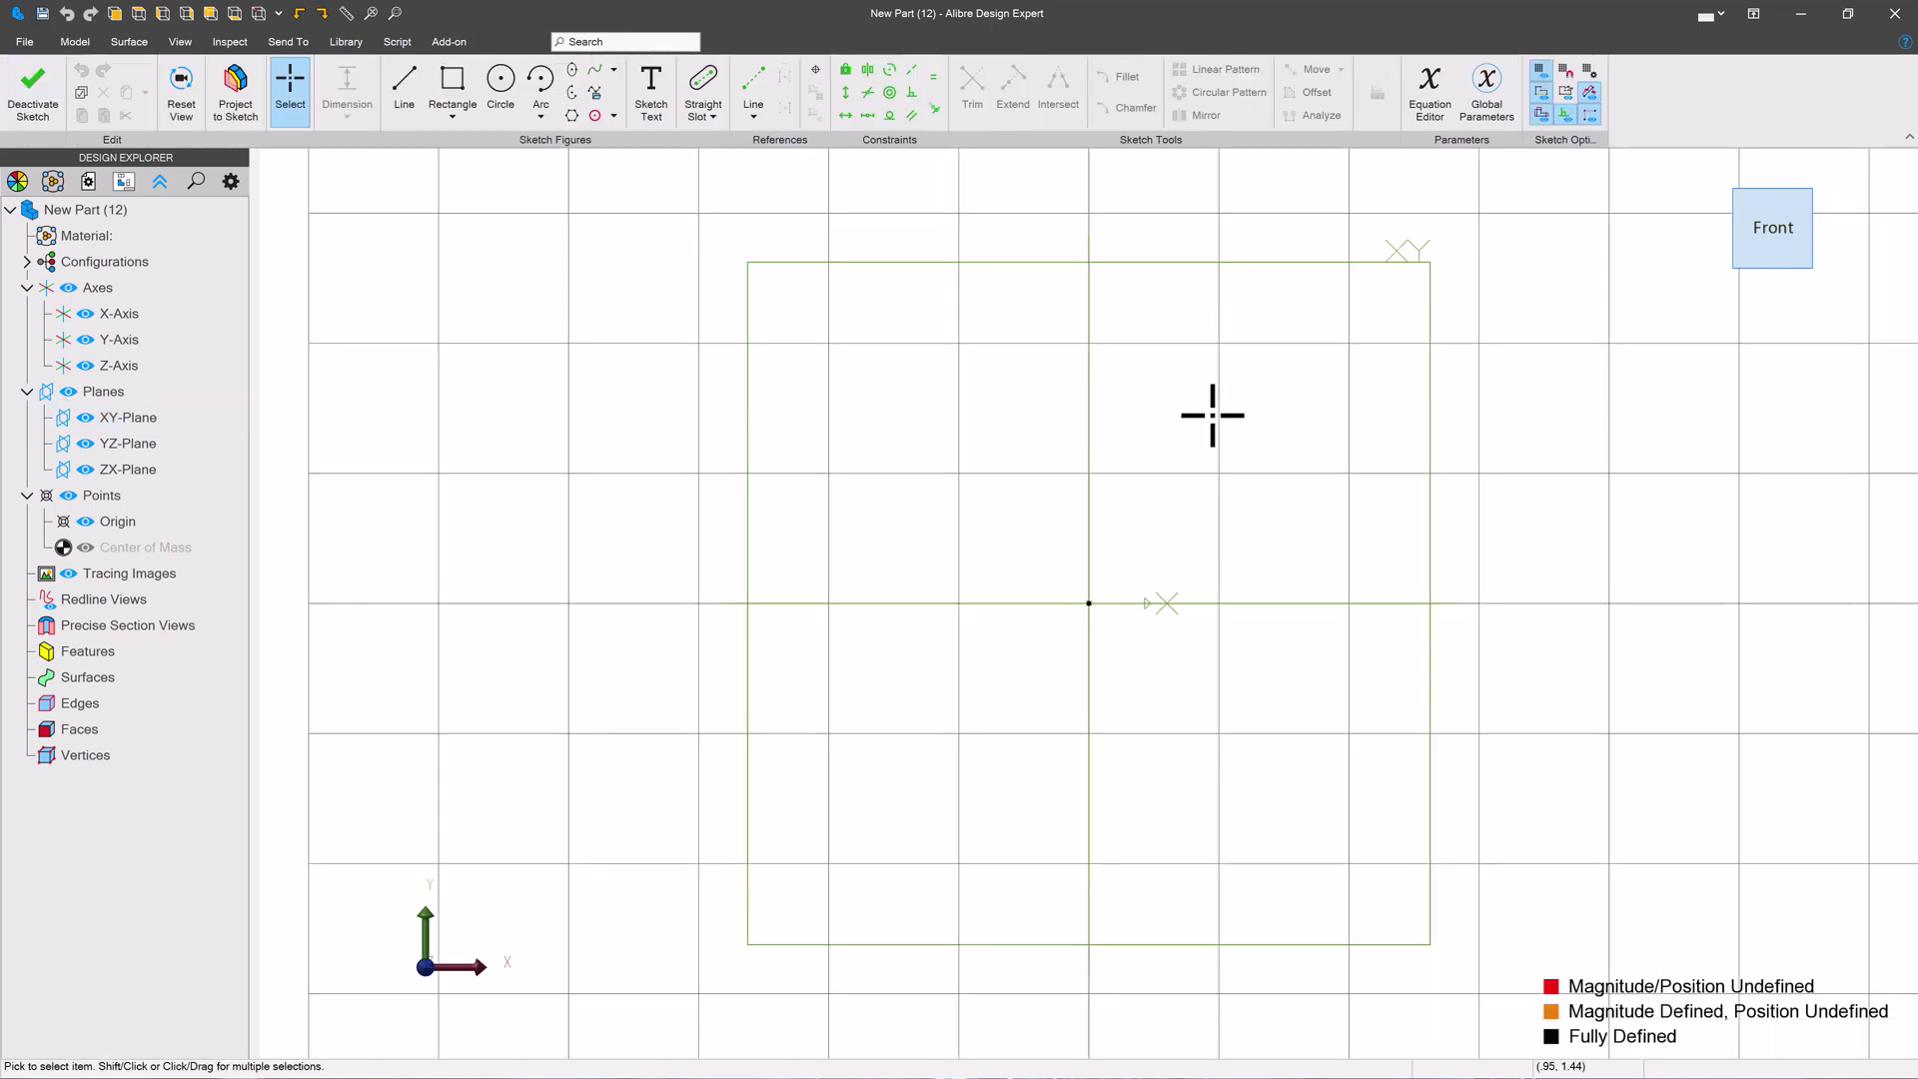
scroll(1212, 415, up, 3)
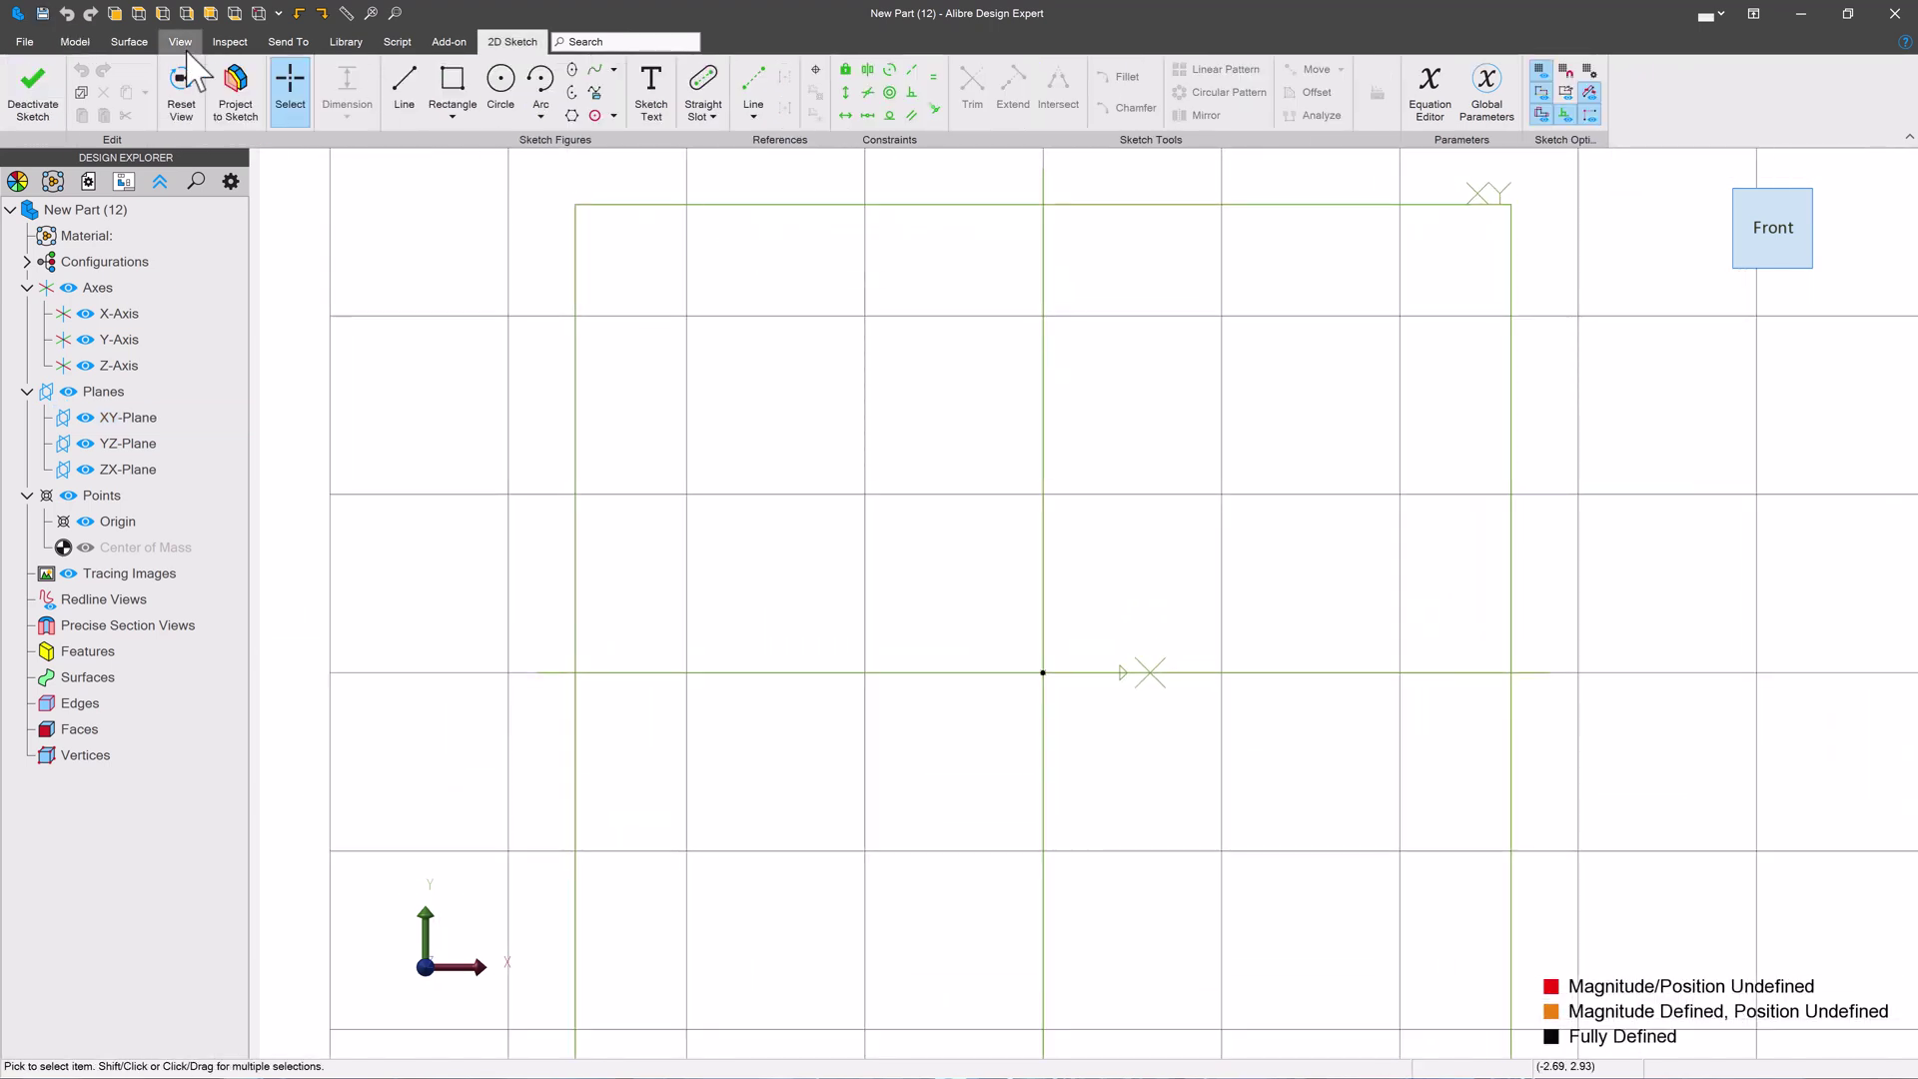
Draw a closed six-segment dovetail line profile beside the vertical axis
click(404, 88)
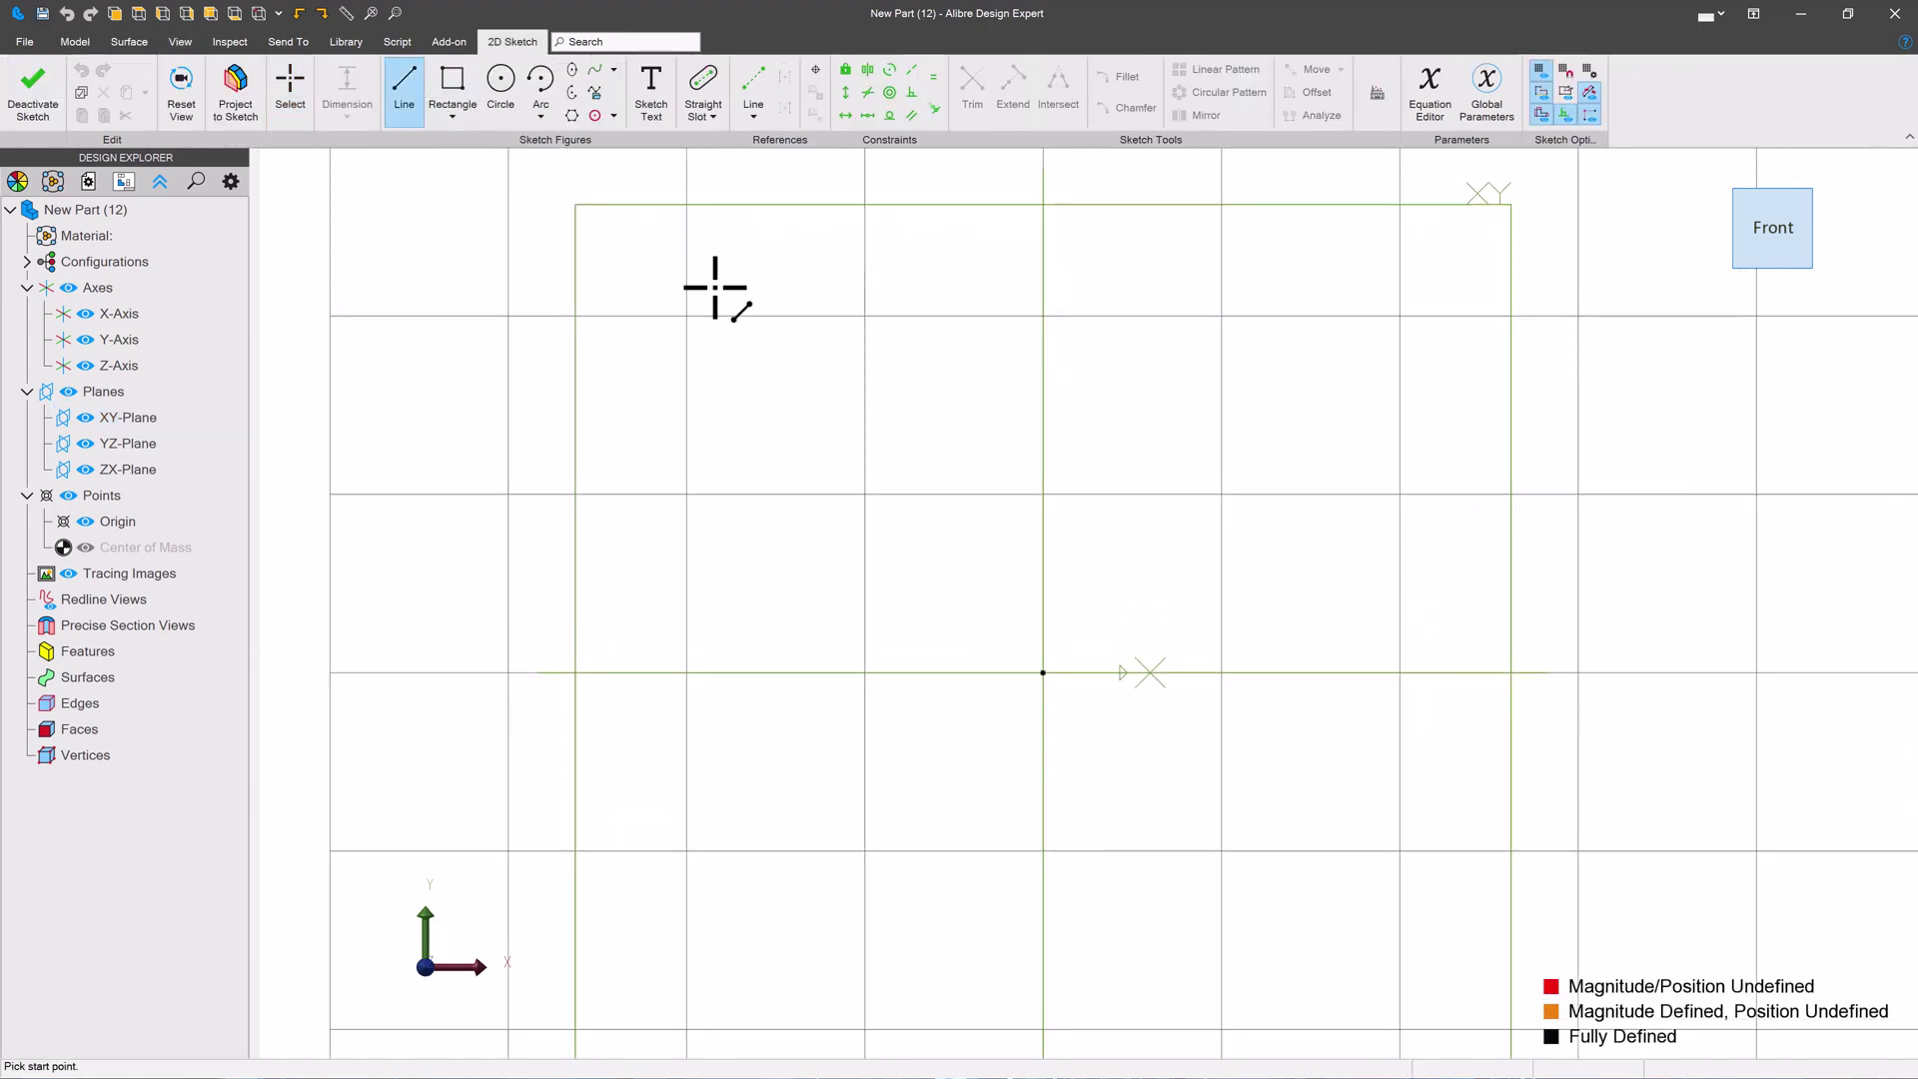
click(1043, 331)
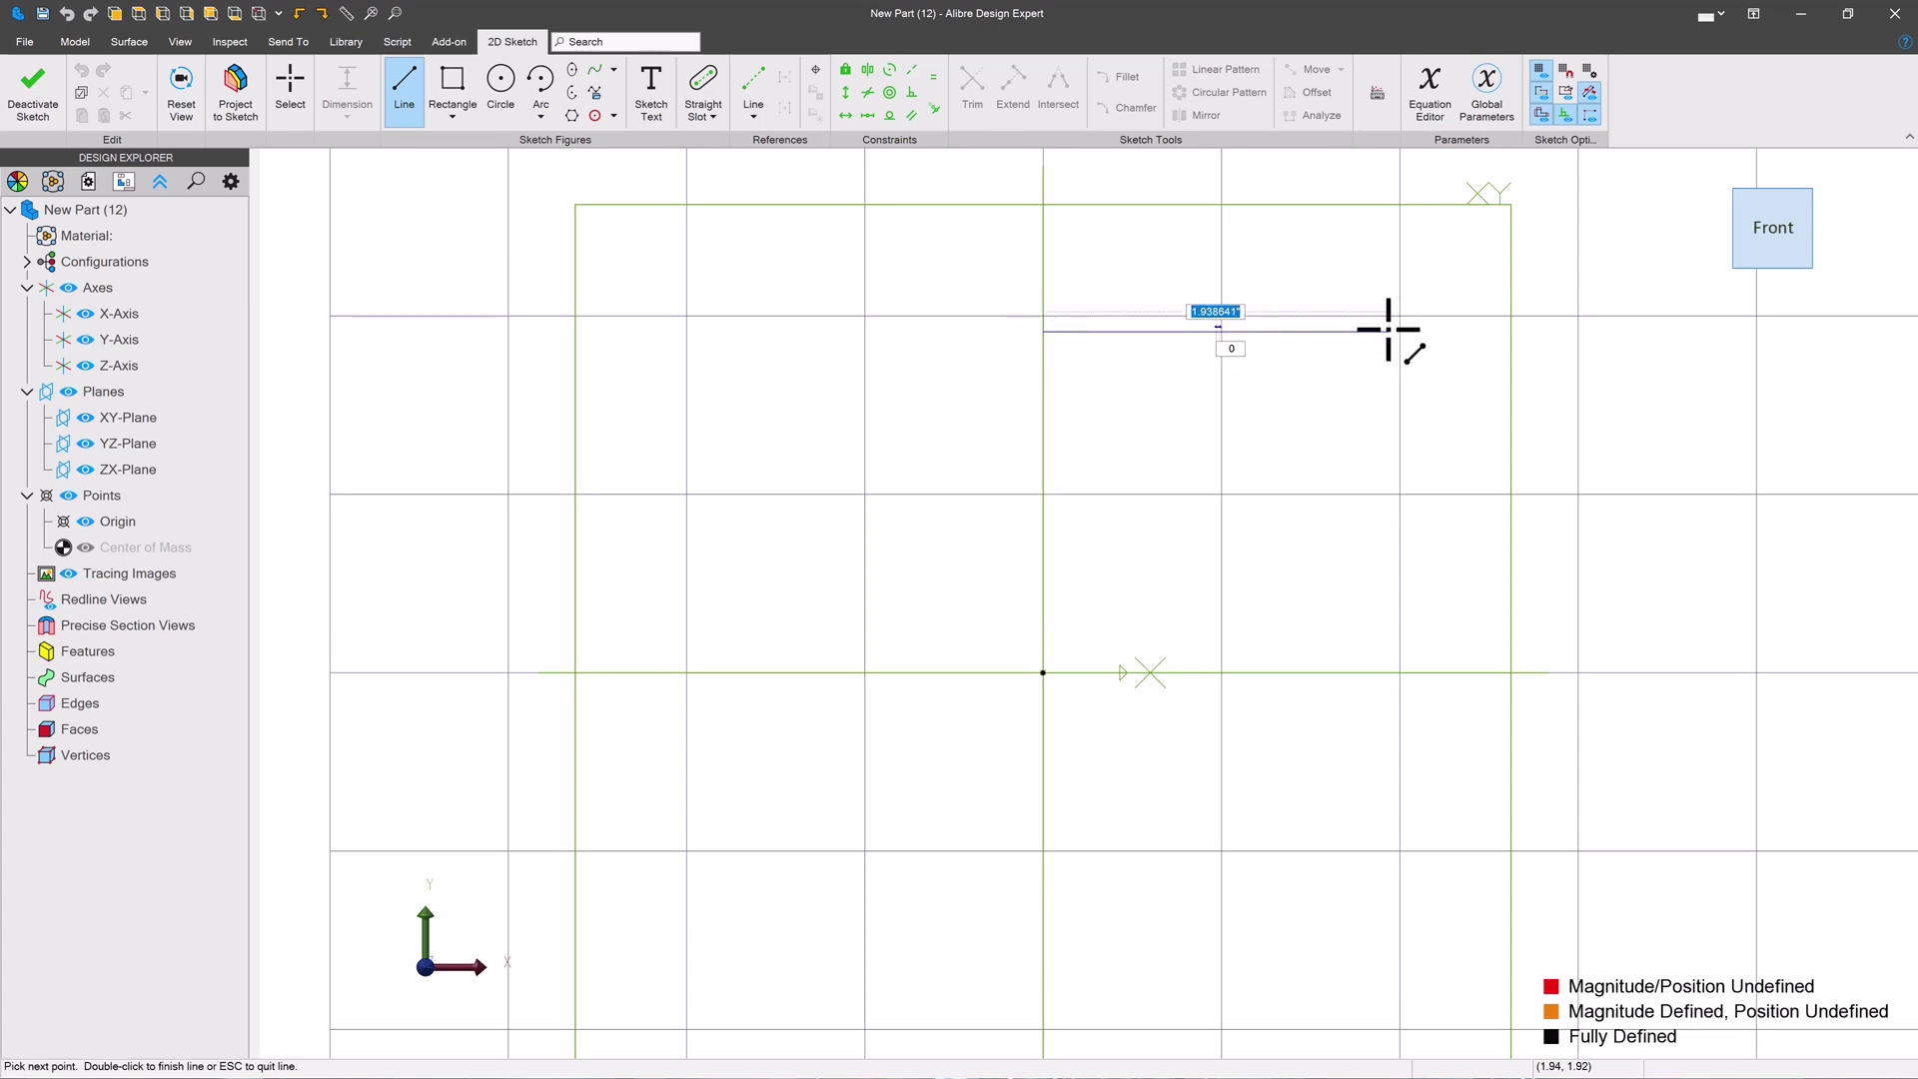
click(1389, 332)
click(1289, 487)
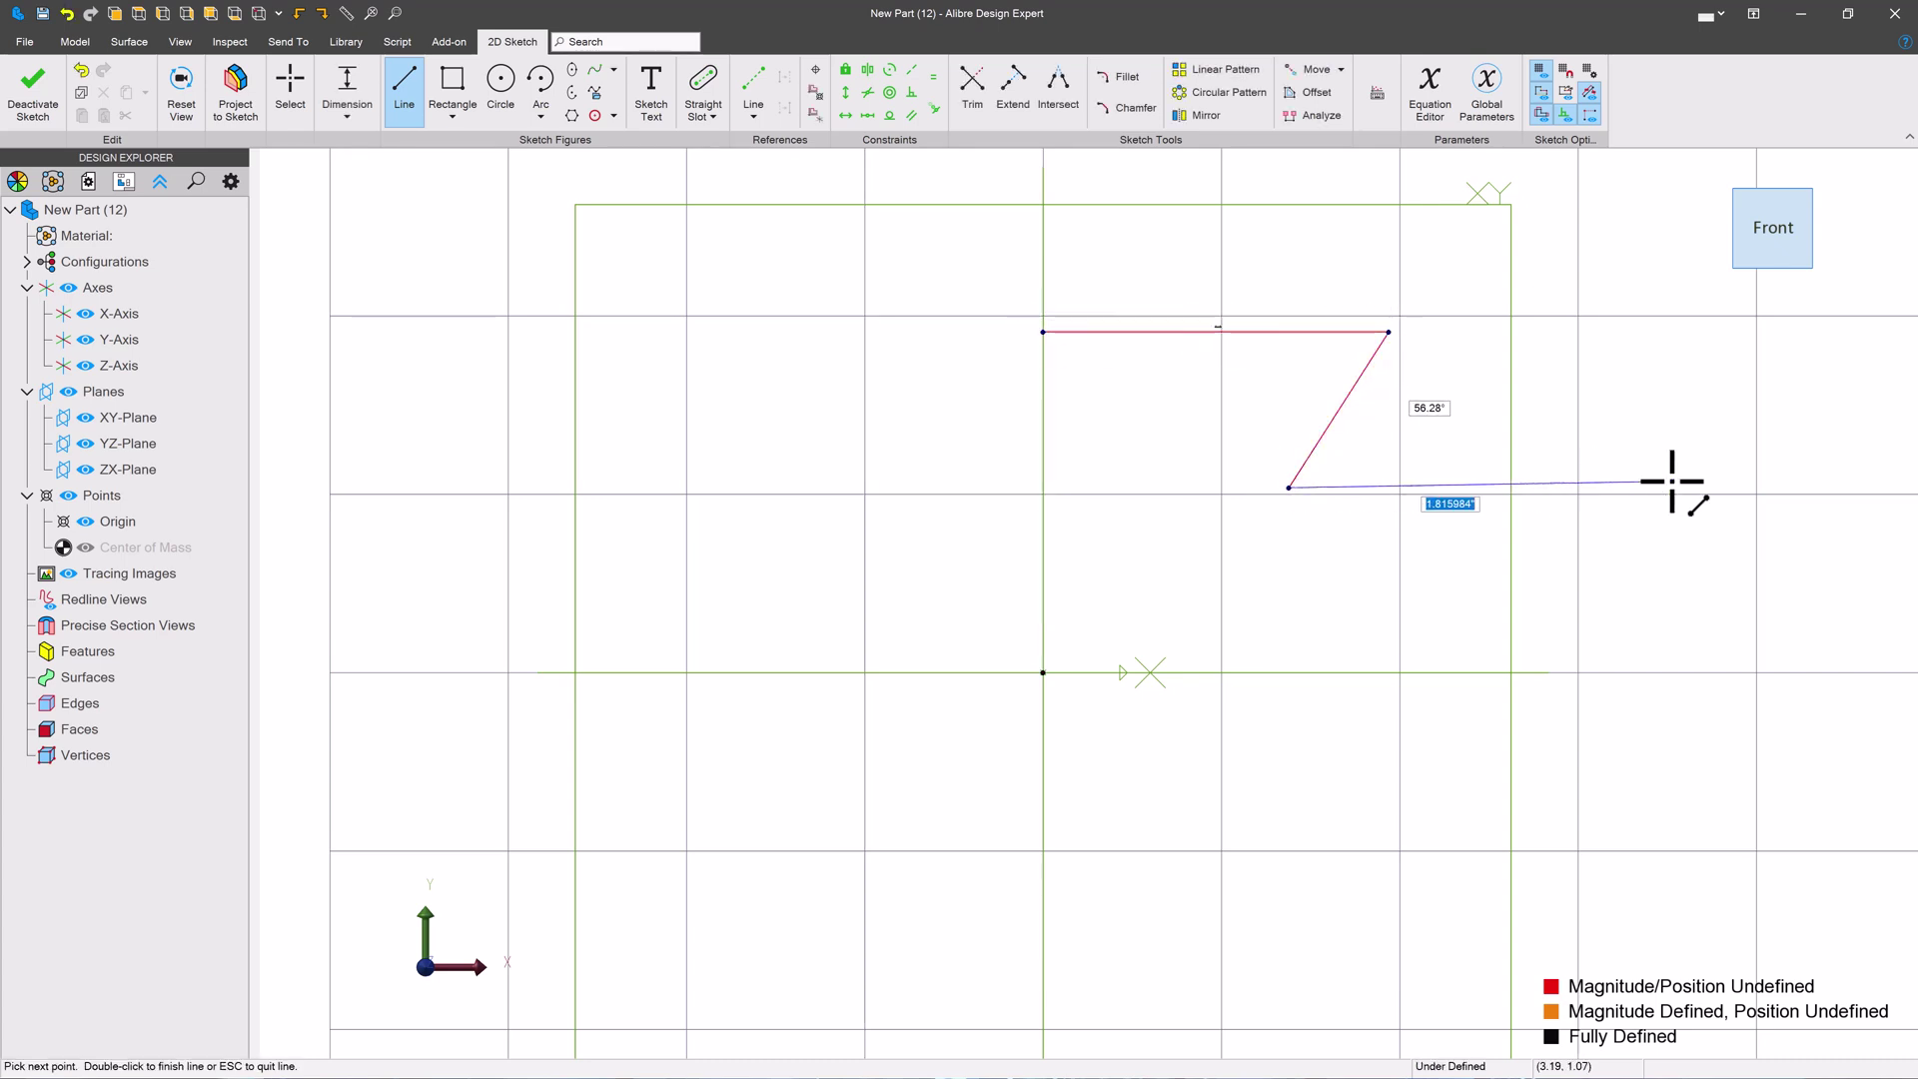
click(1736, 487)
click(1740, 650)
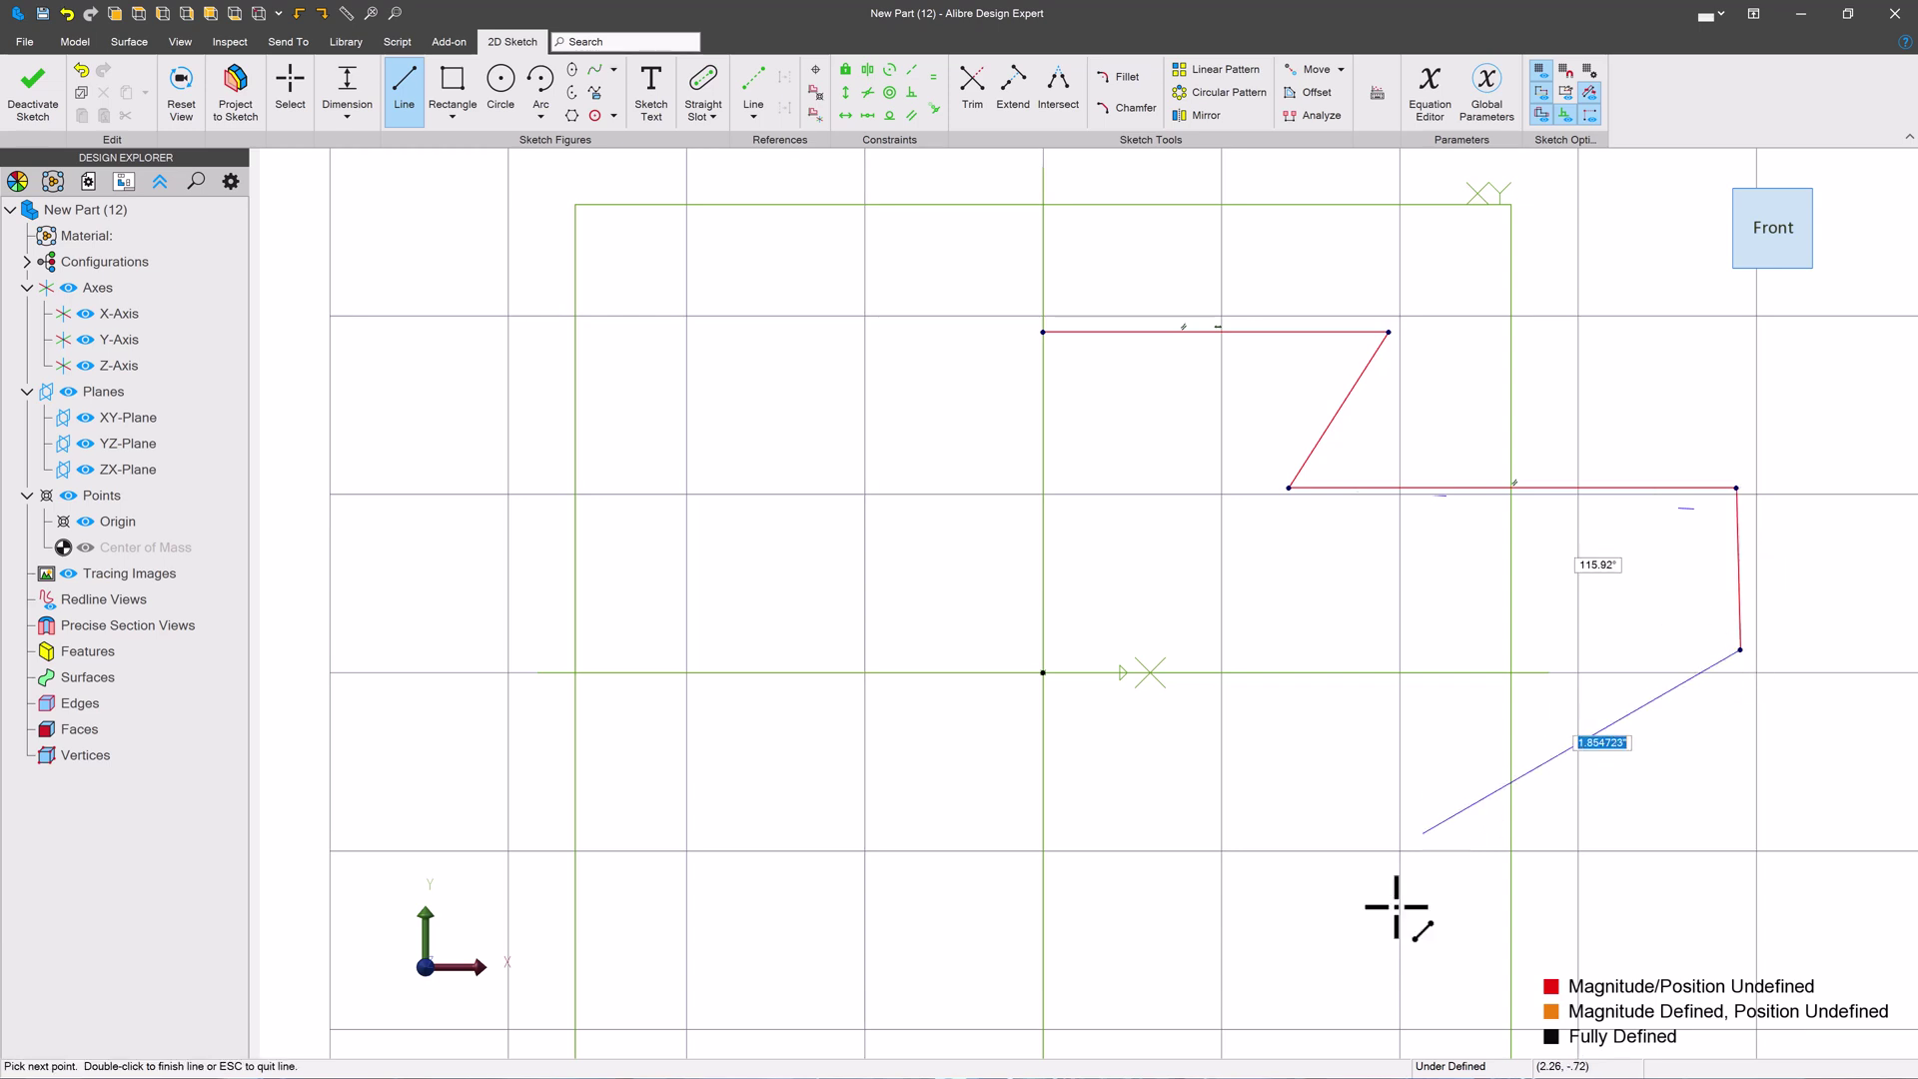
click(1043, 640)
click(1043, 331)
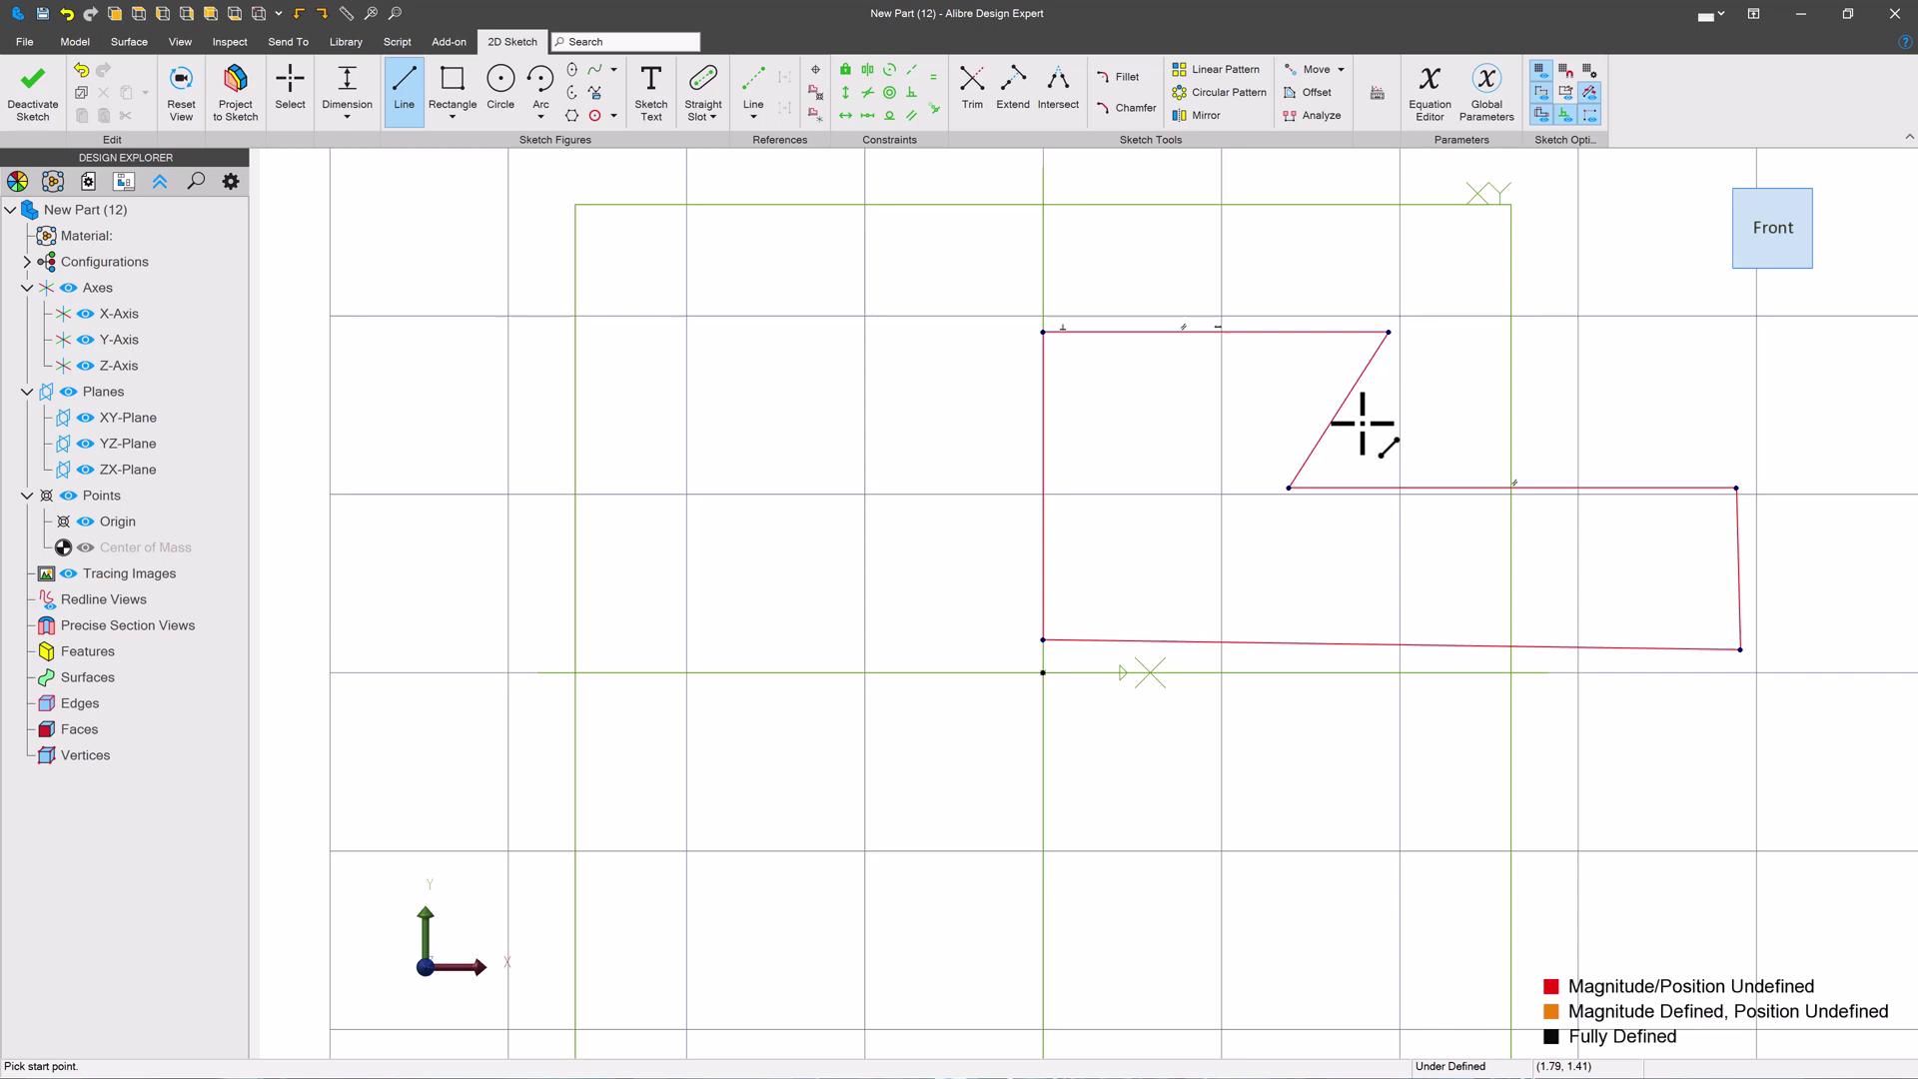
key(Escape)
Nudge the top-left vertex right and constrain the right edge vertical
drag(1043, 332, 1073, 328)
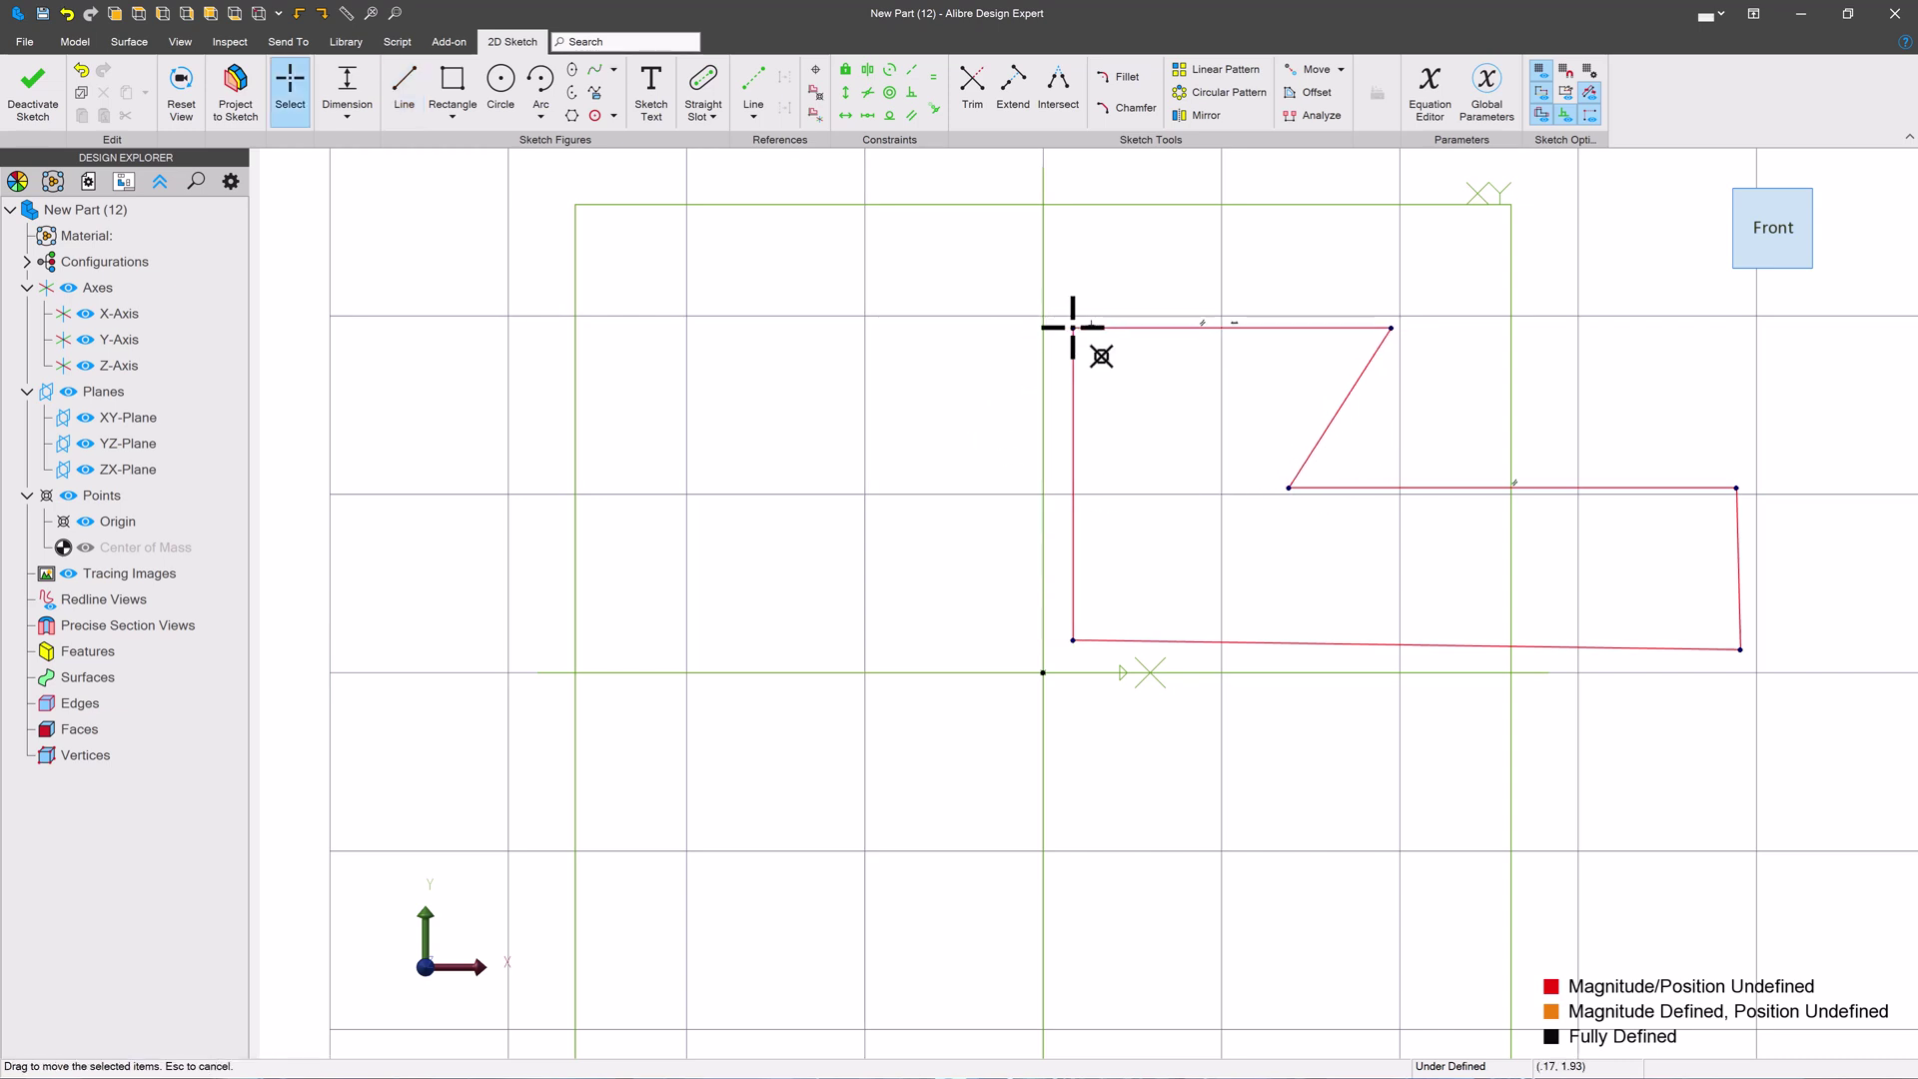
click(1741, 629)
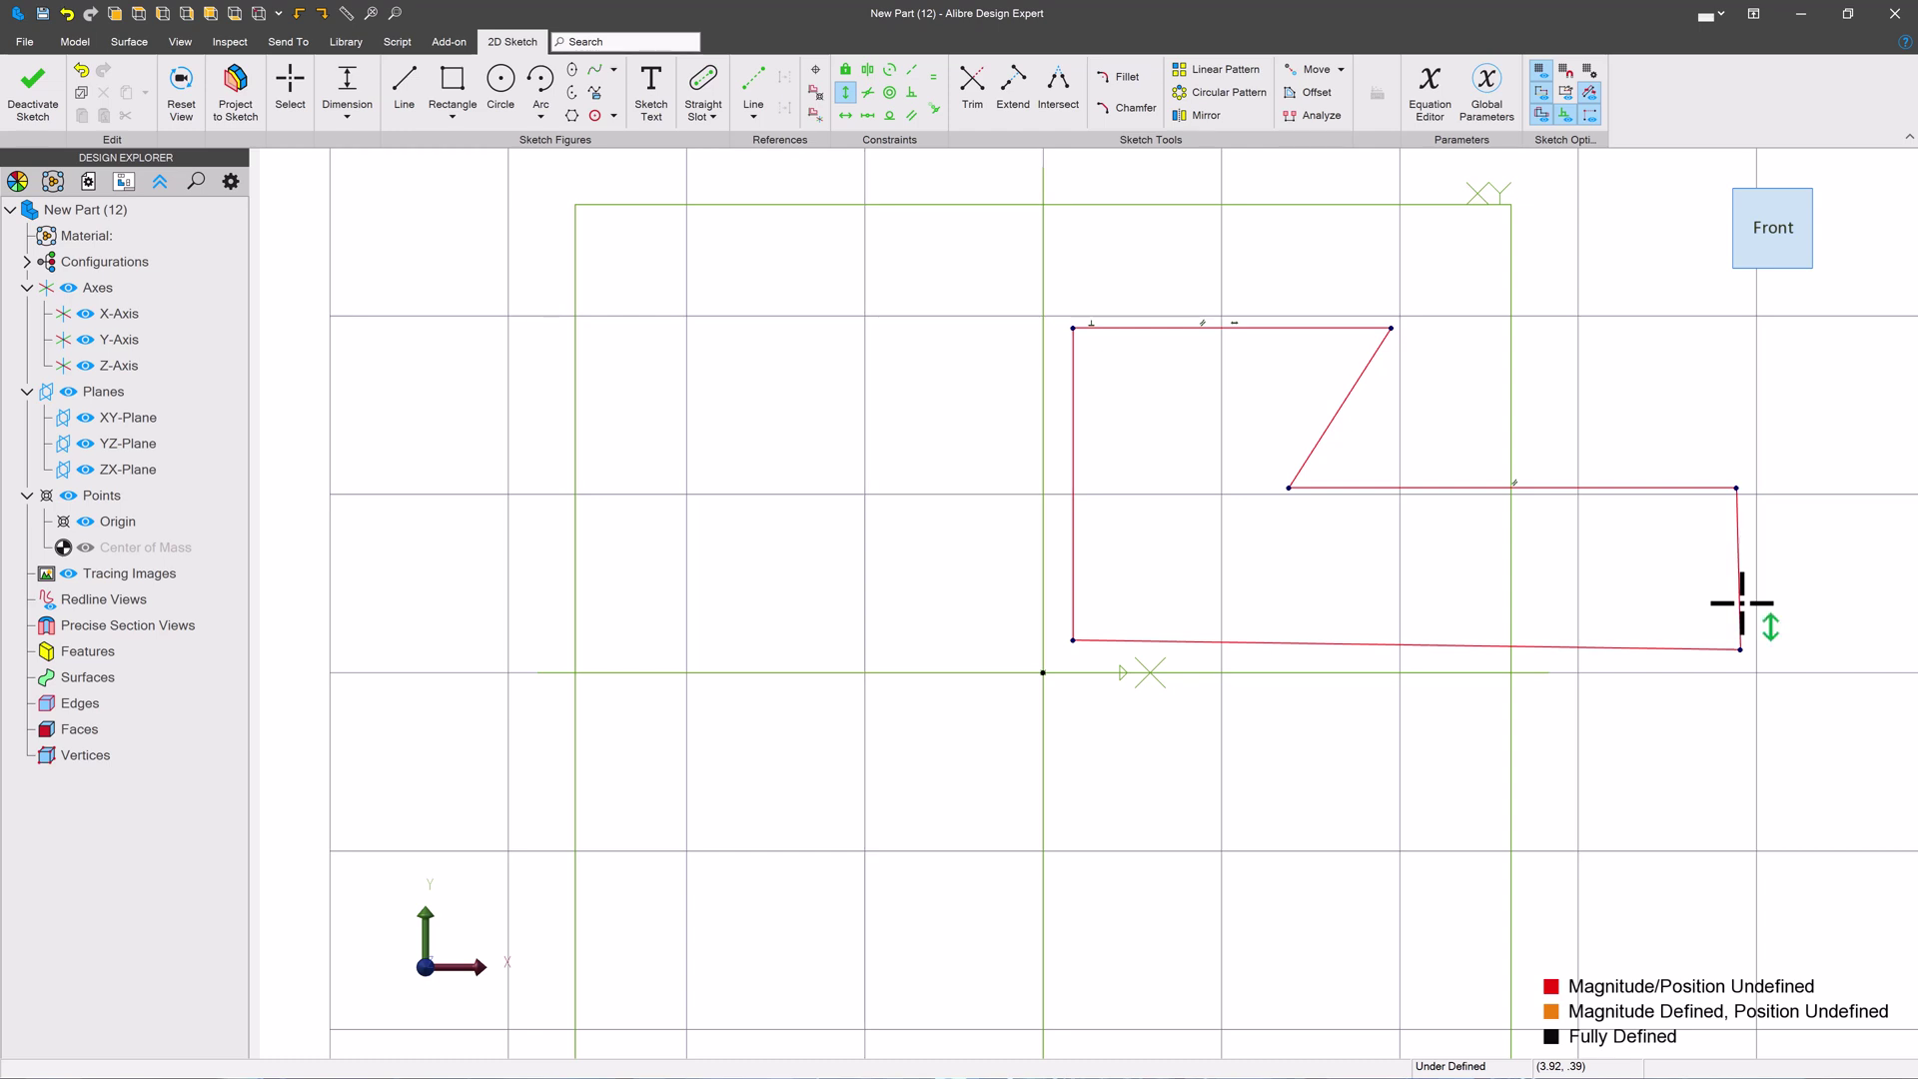
click(1741, 603)
key(Escape)
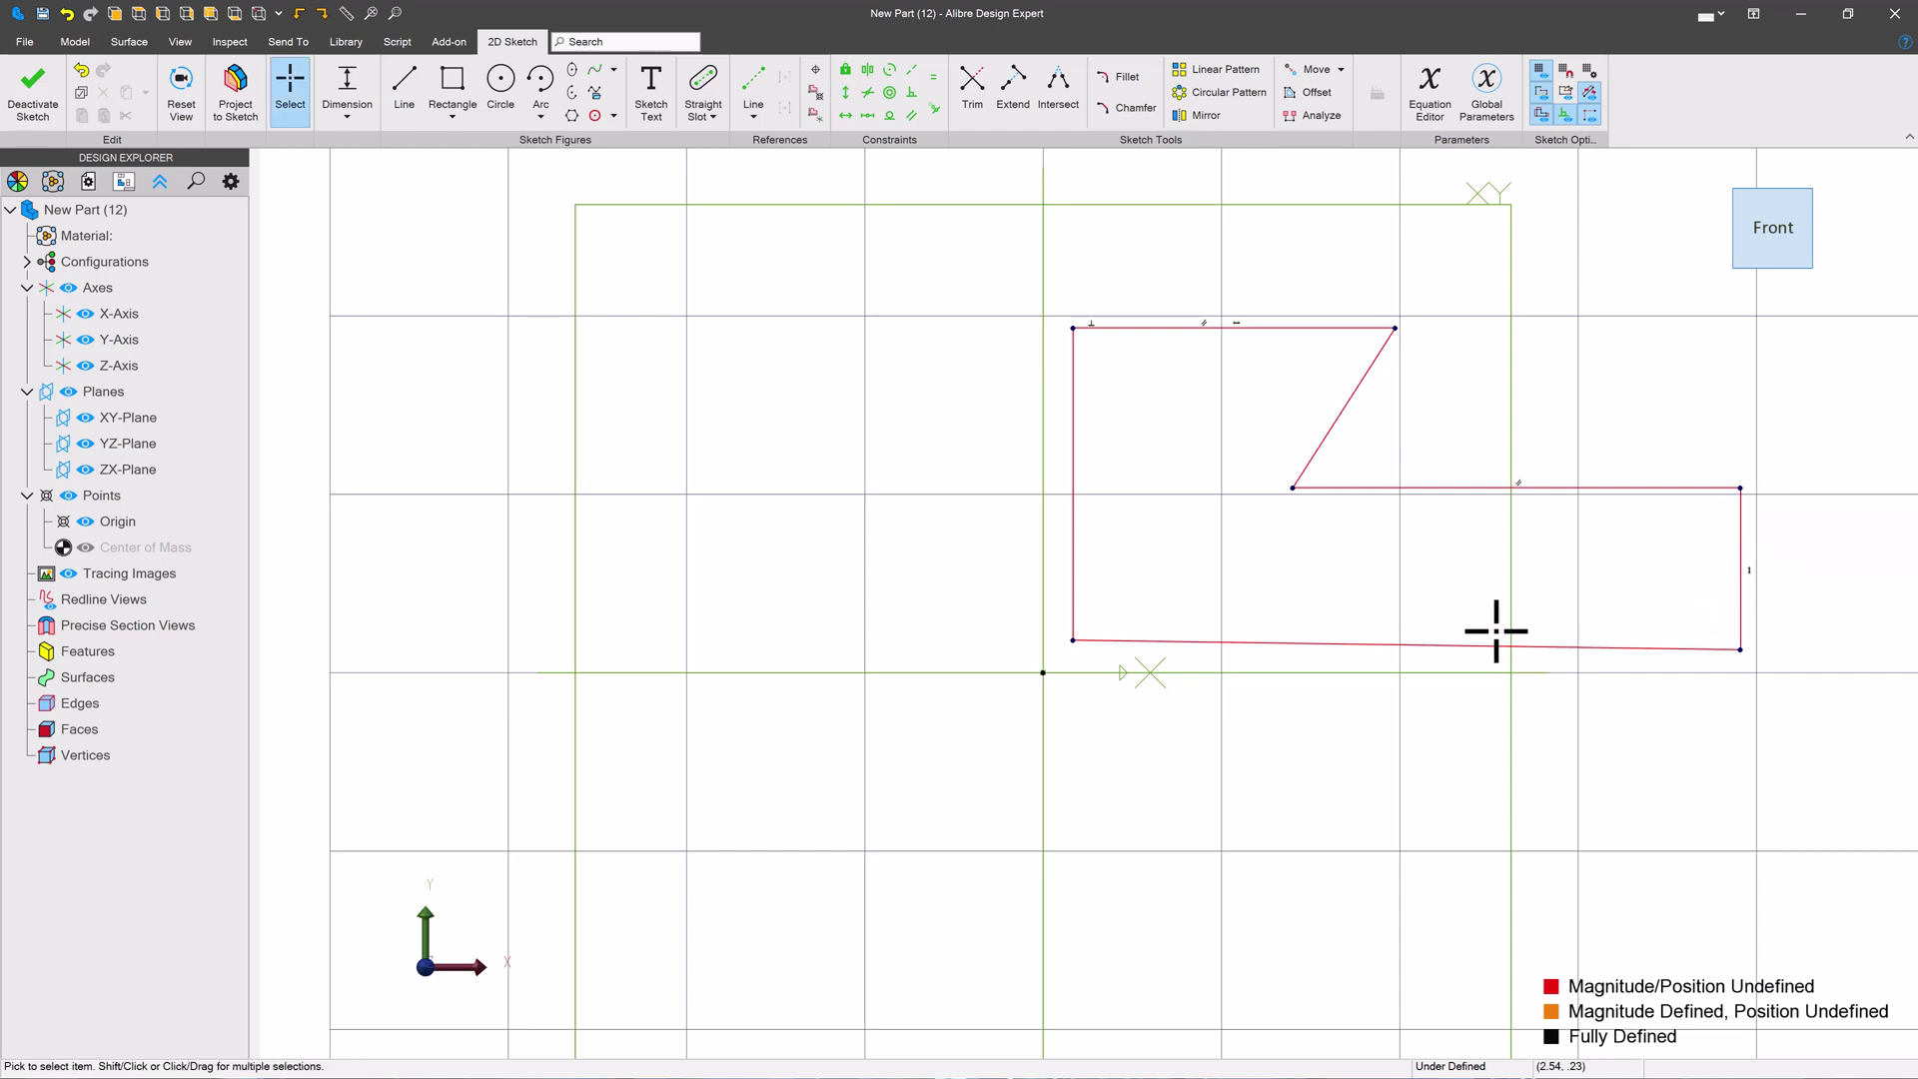
click(1448, 642)
click(1425, 641)
key(Escape)
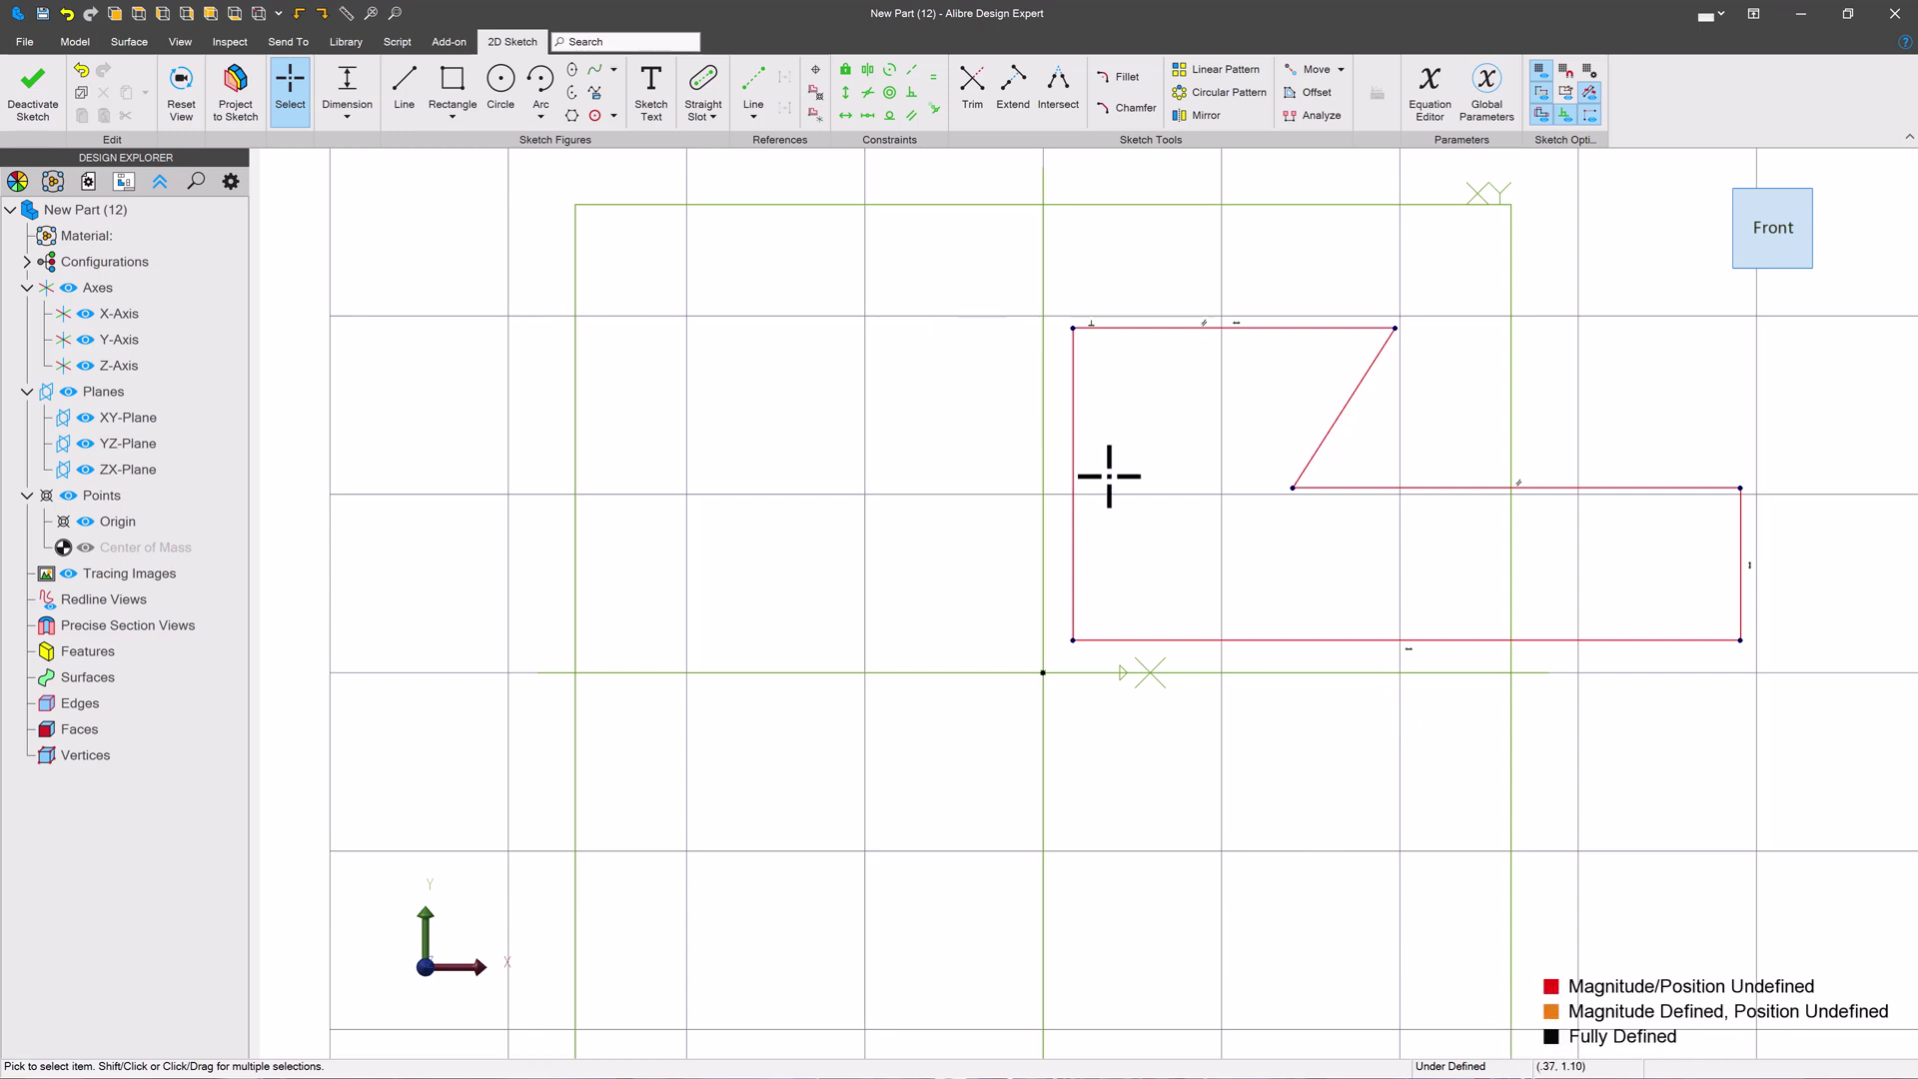
key(v)
click(1073, 514)
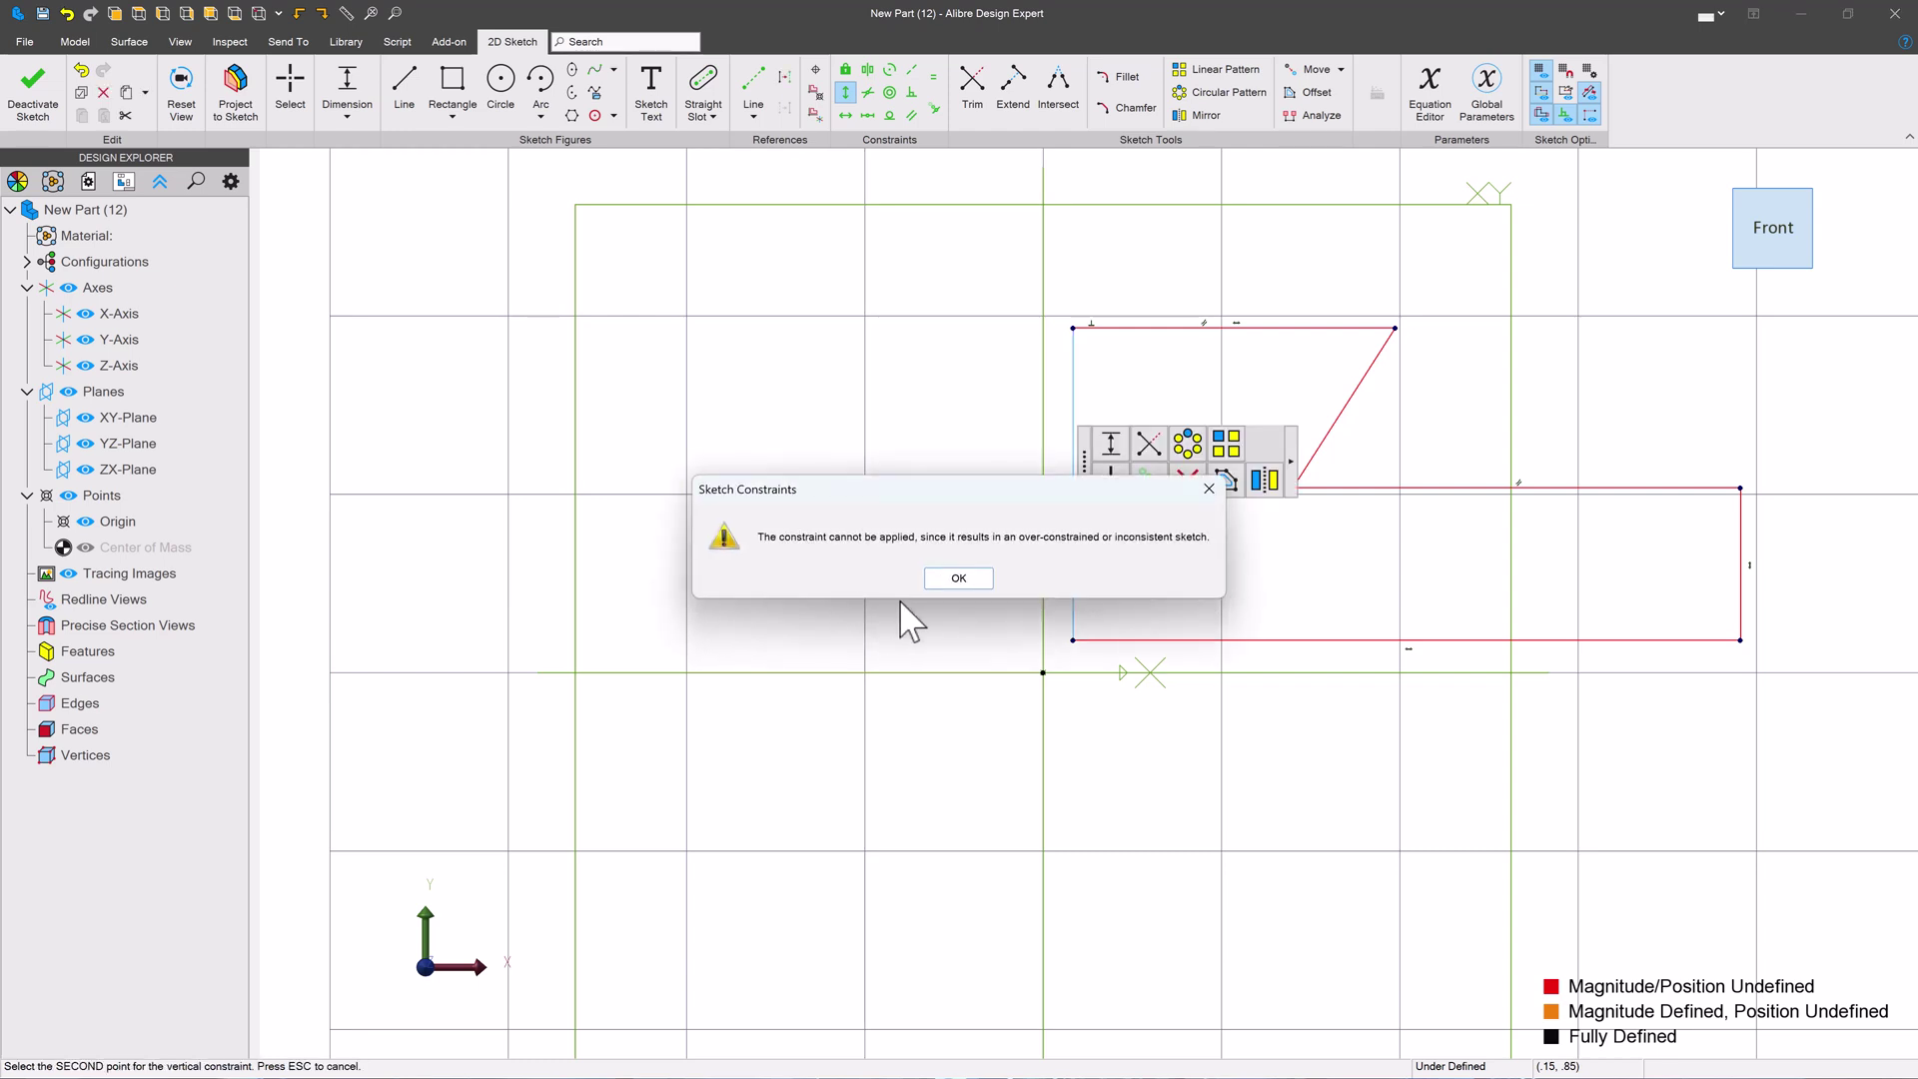
click(939, 579)
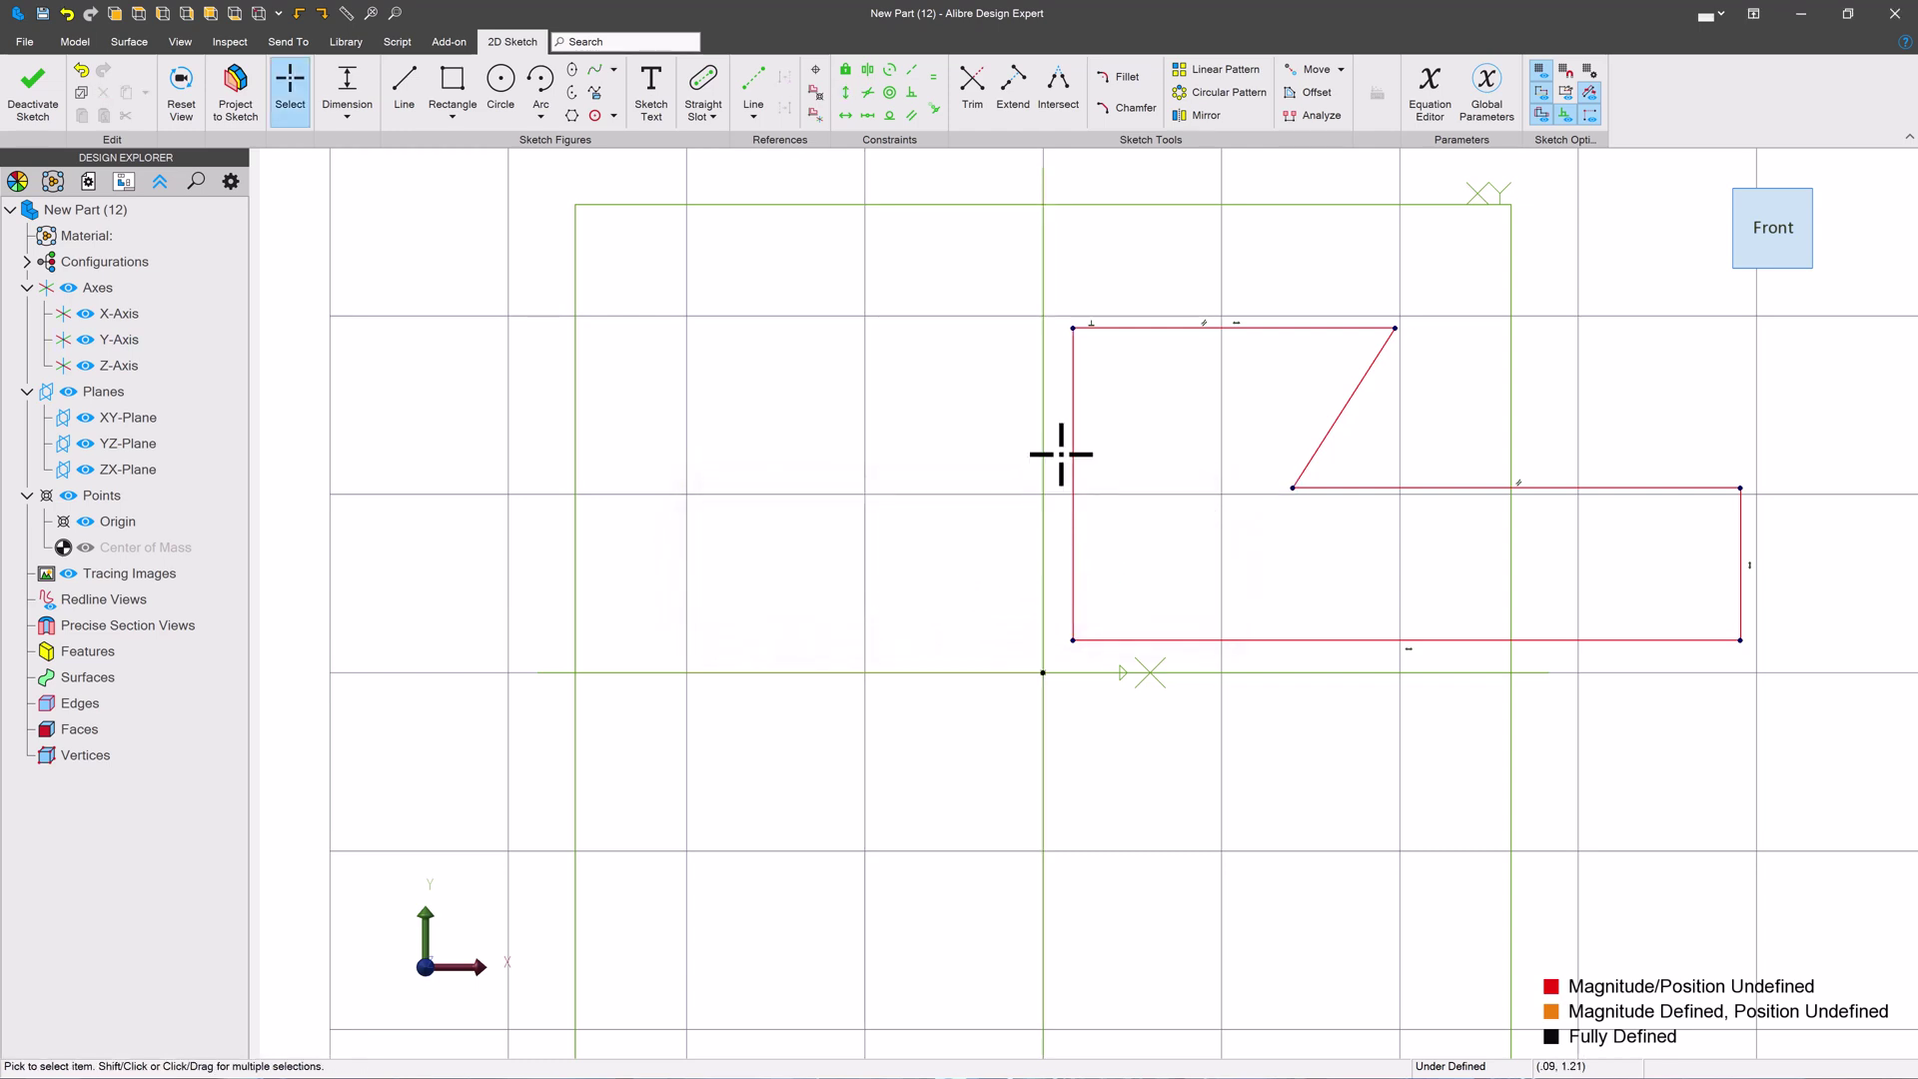
Dimension the left line 1.5, the ledge line 1 and the top line 1
key(d)
click(1073, 439)
click(939, 431)
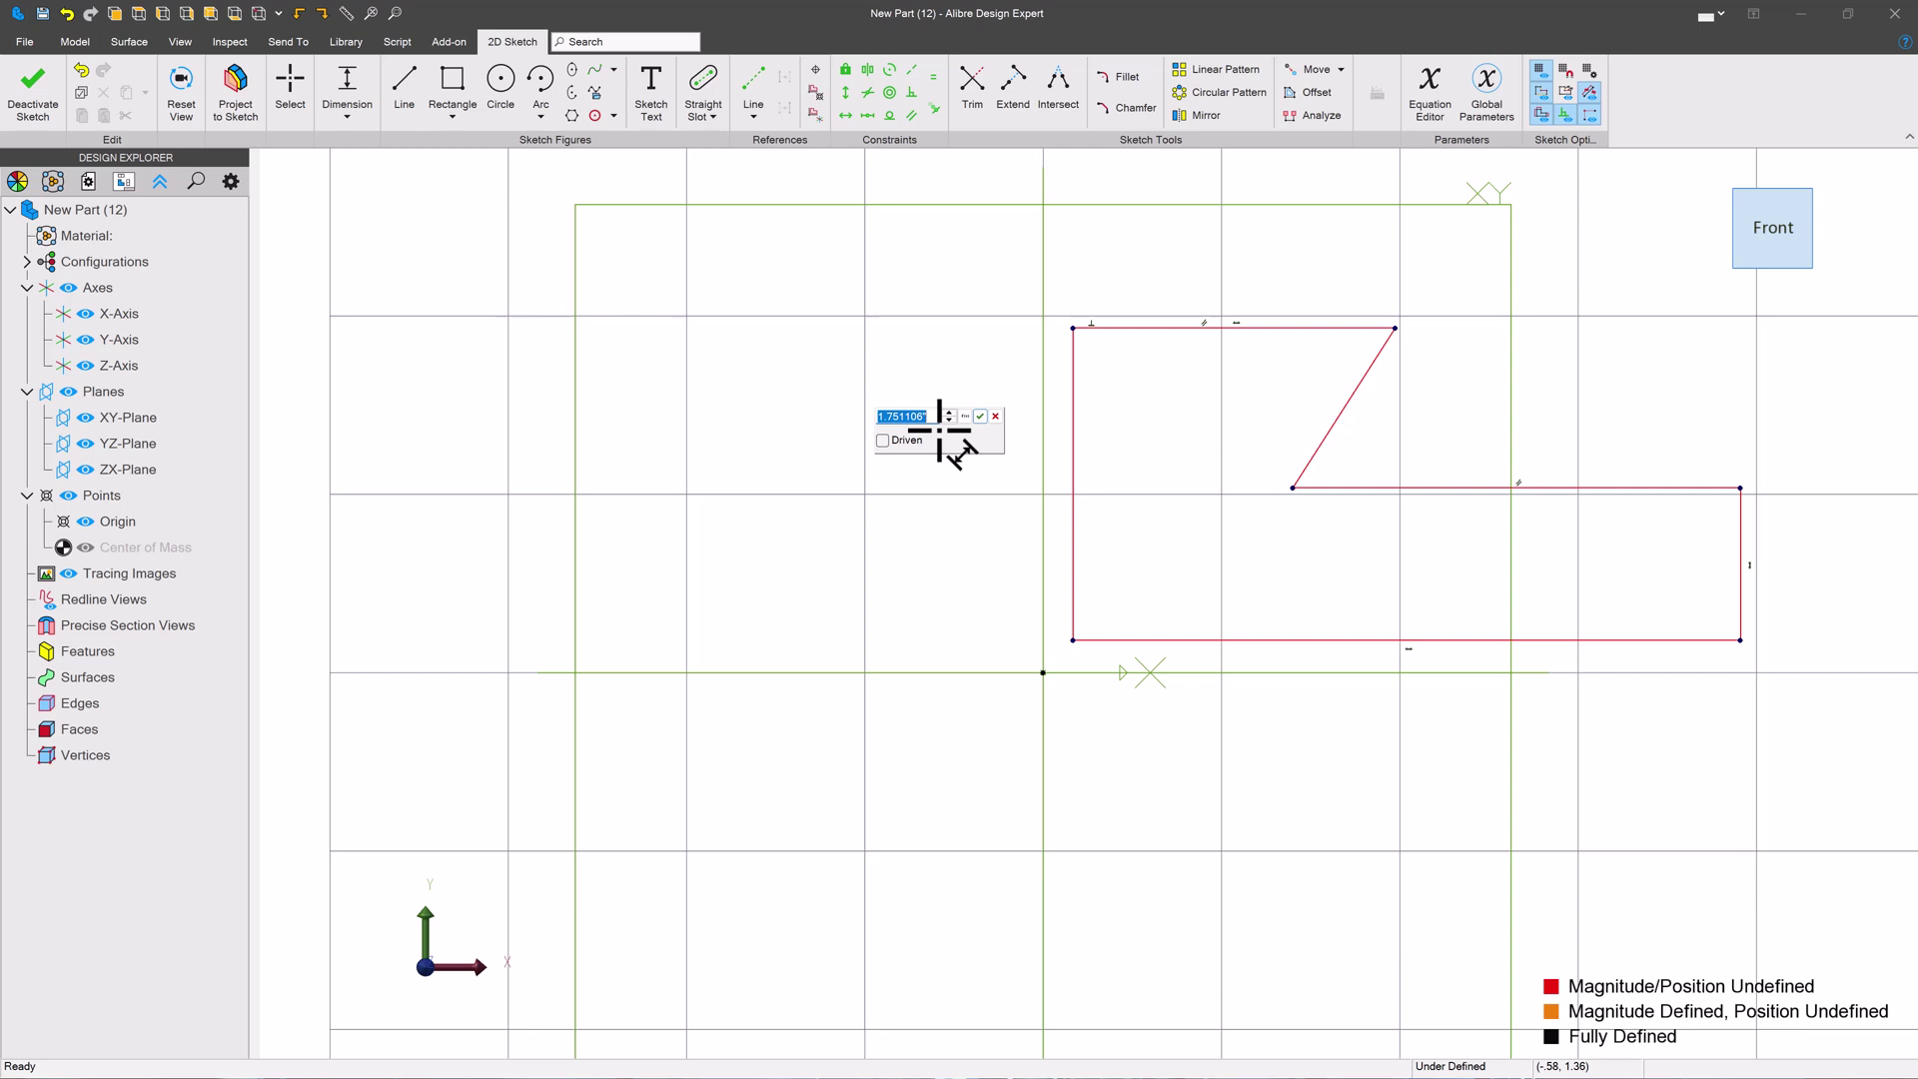
text(1.5)
key(Return)
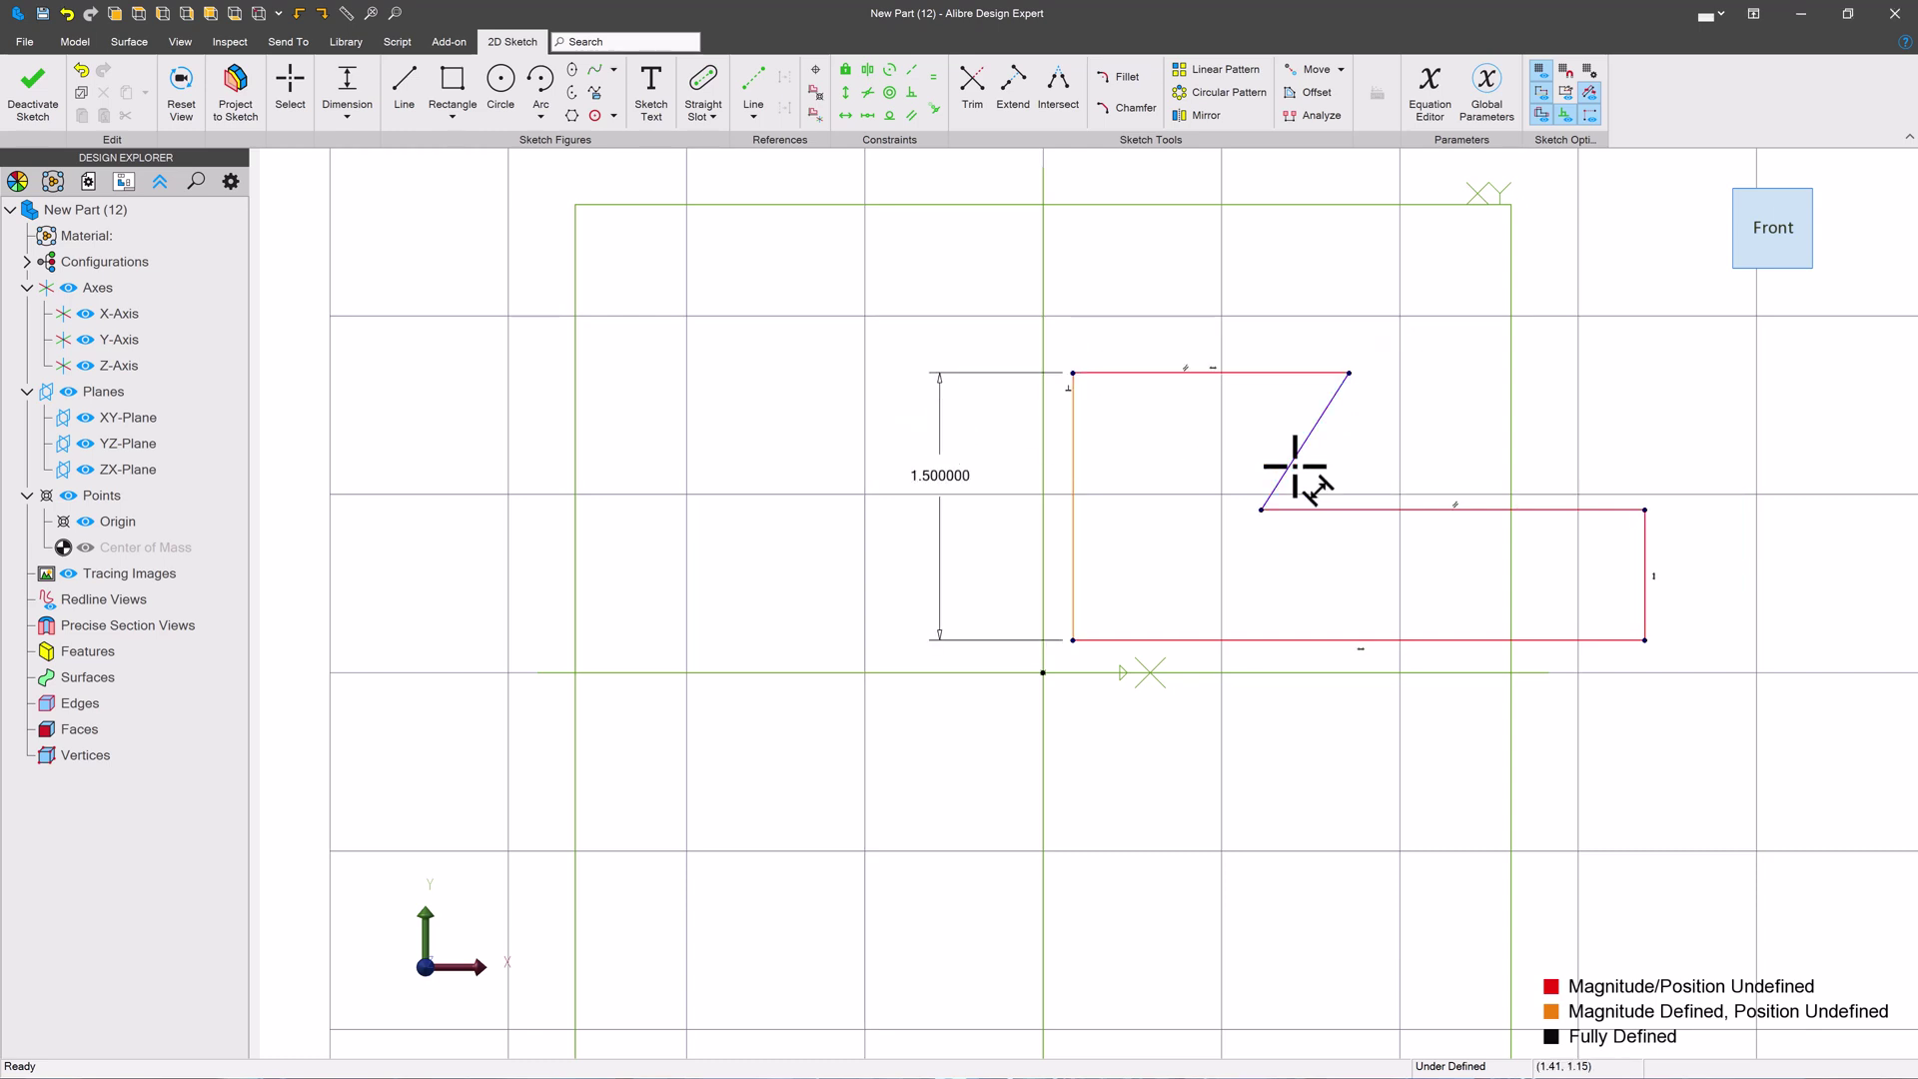
click(1343, 509)
click(1361, 535)
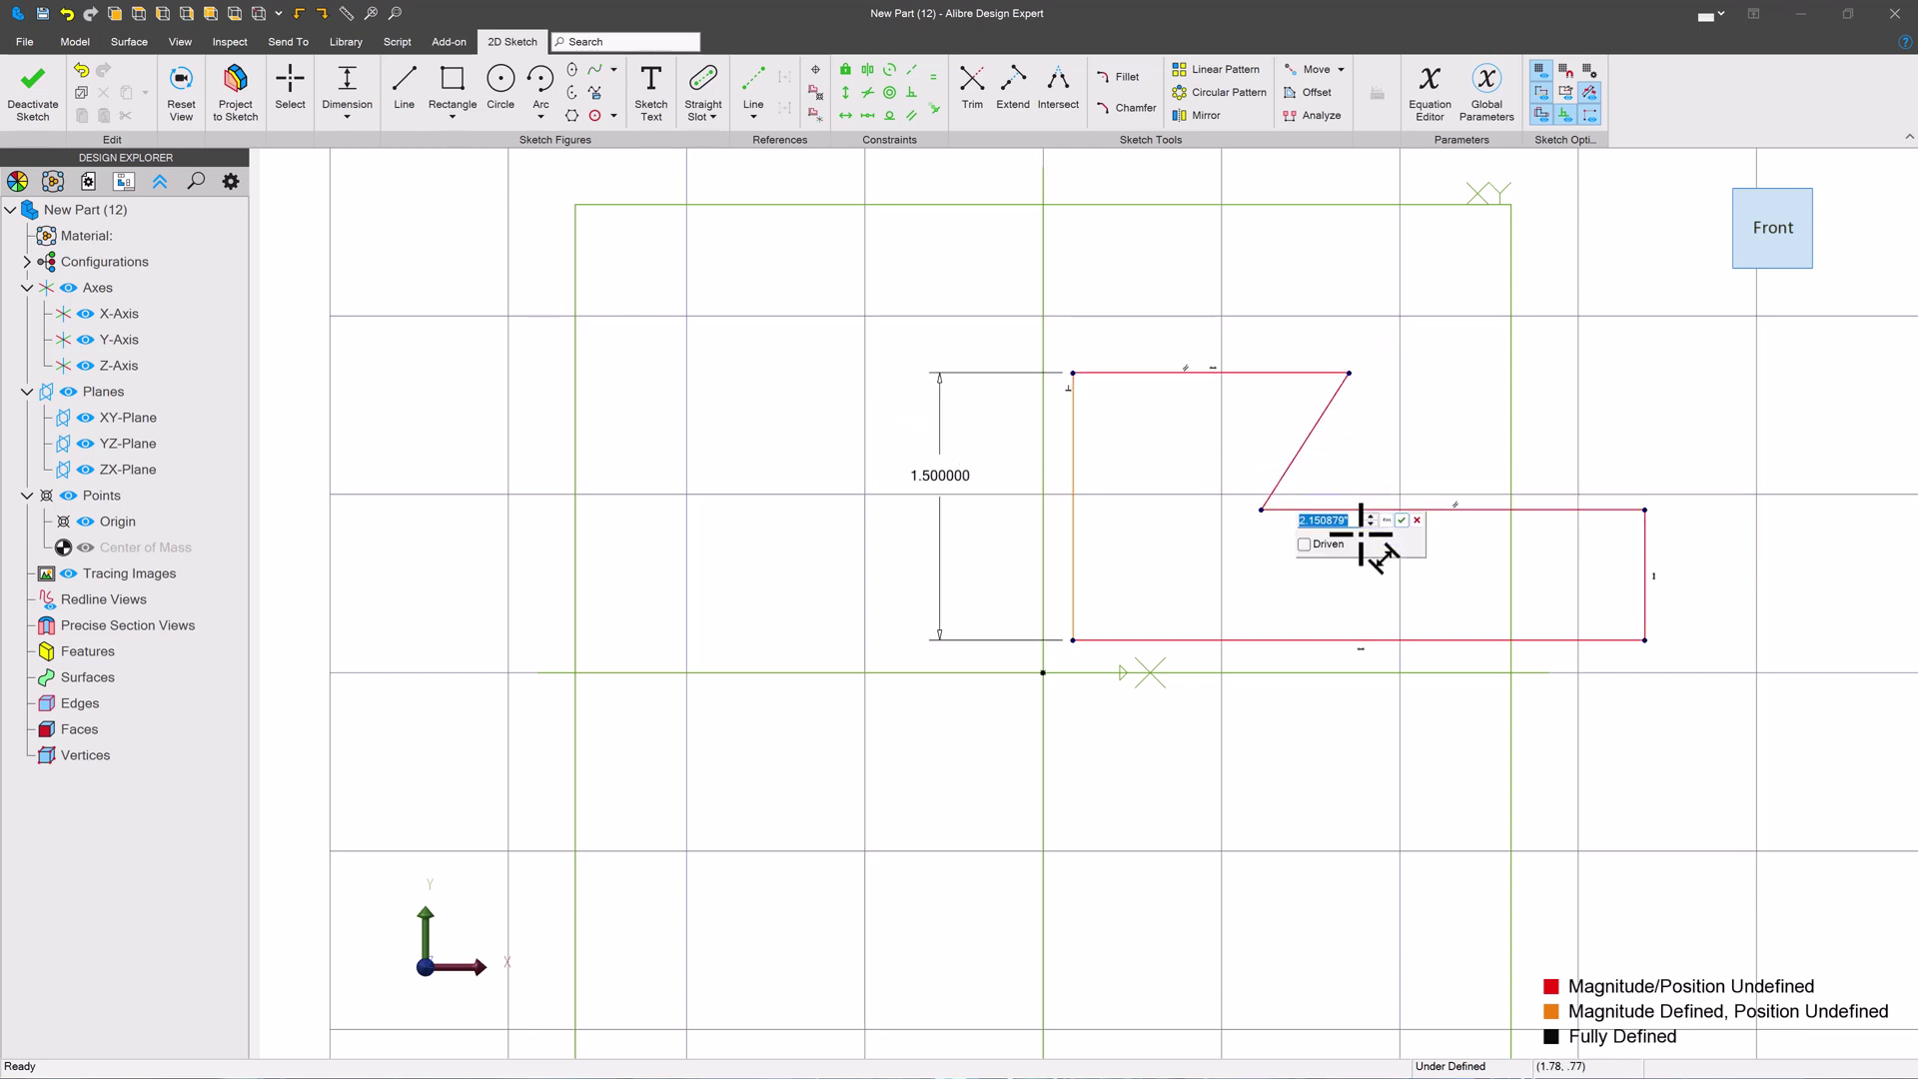
text(1)
key(Return)
click(1205, 370)
click(1219, 312)
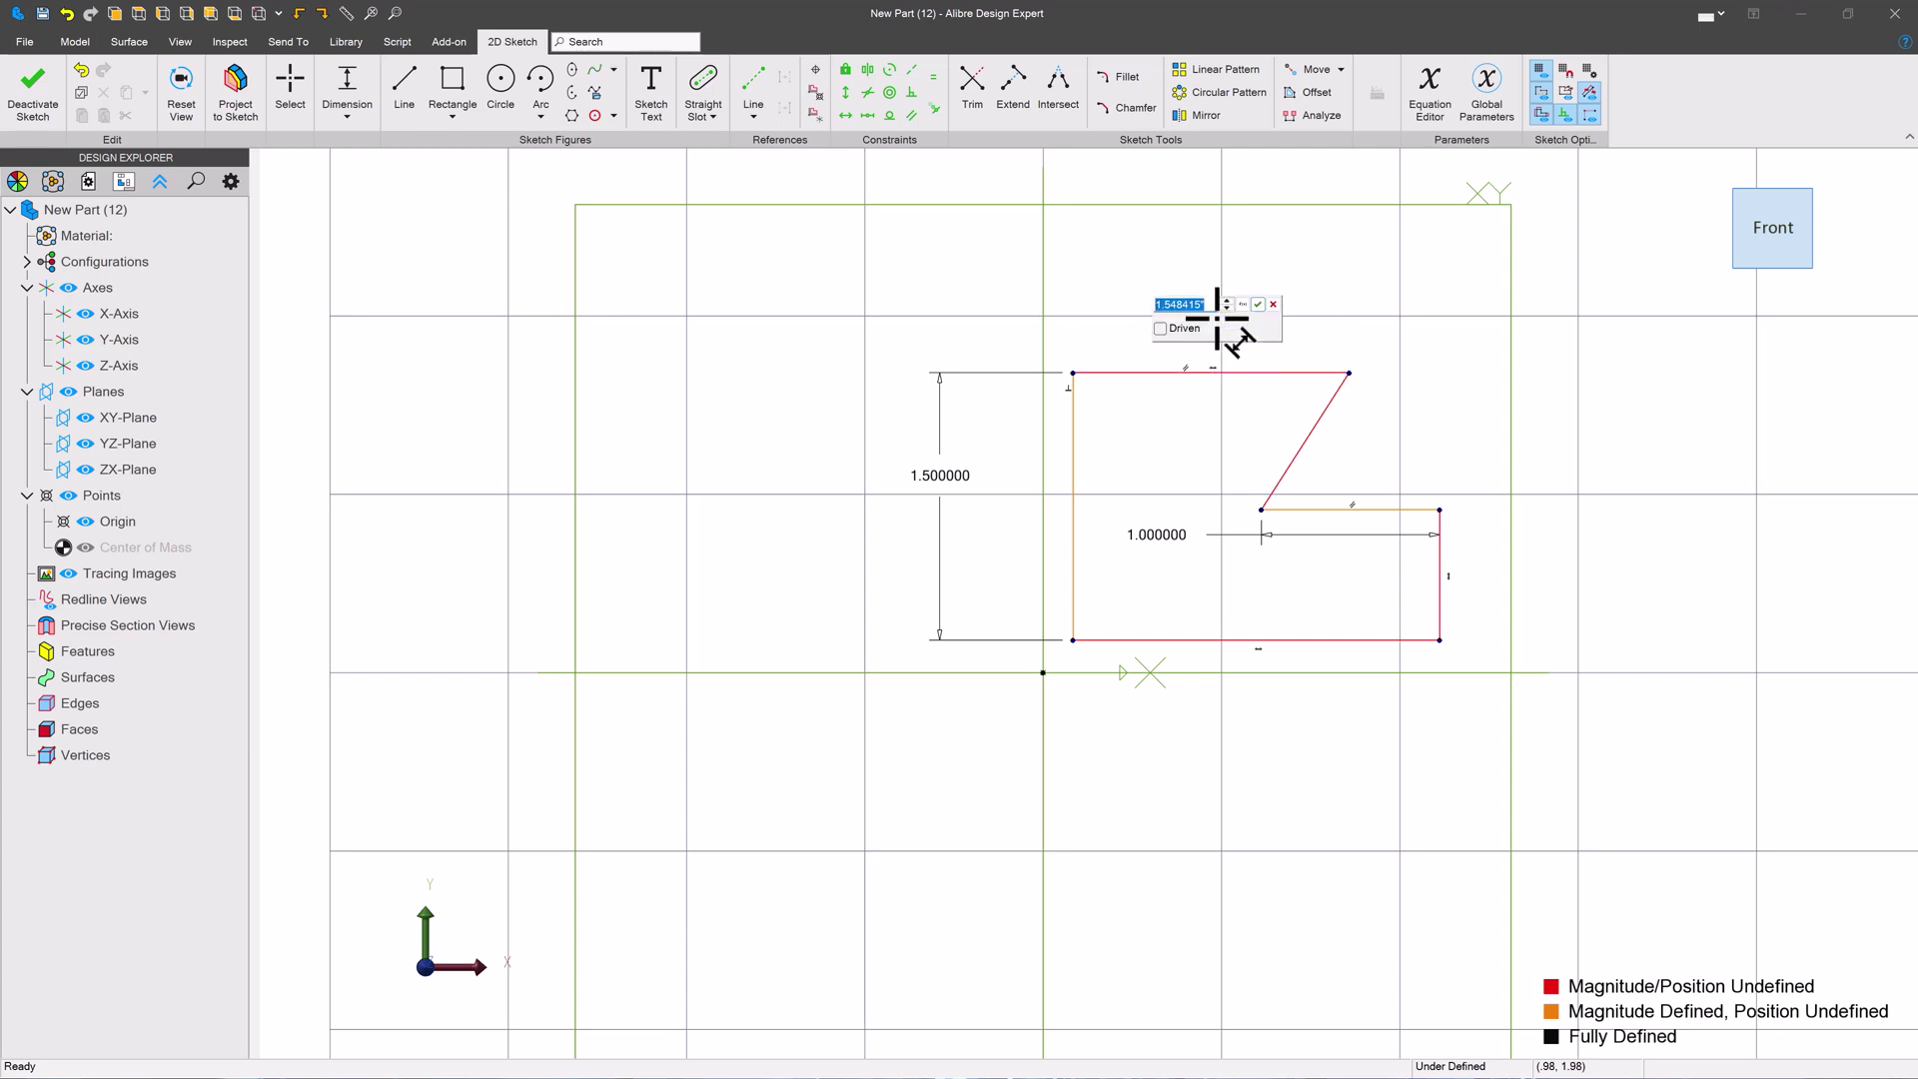
text(1)
key(Return)
Add a vertical offset of 1 from top corner to ledge and a 30° angle
click(1252, 374)
click(1165, 512)
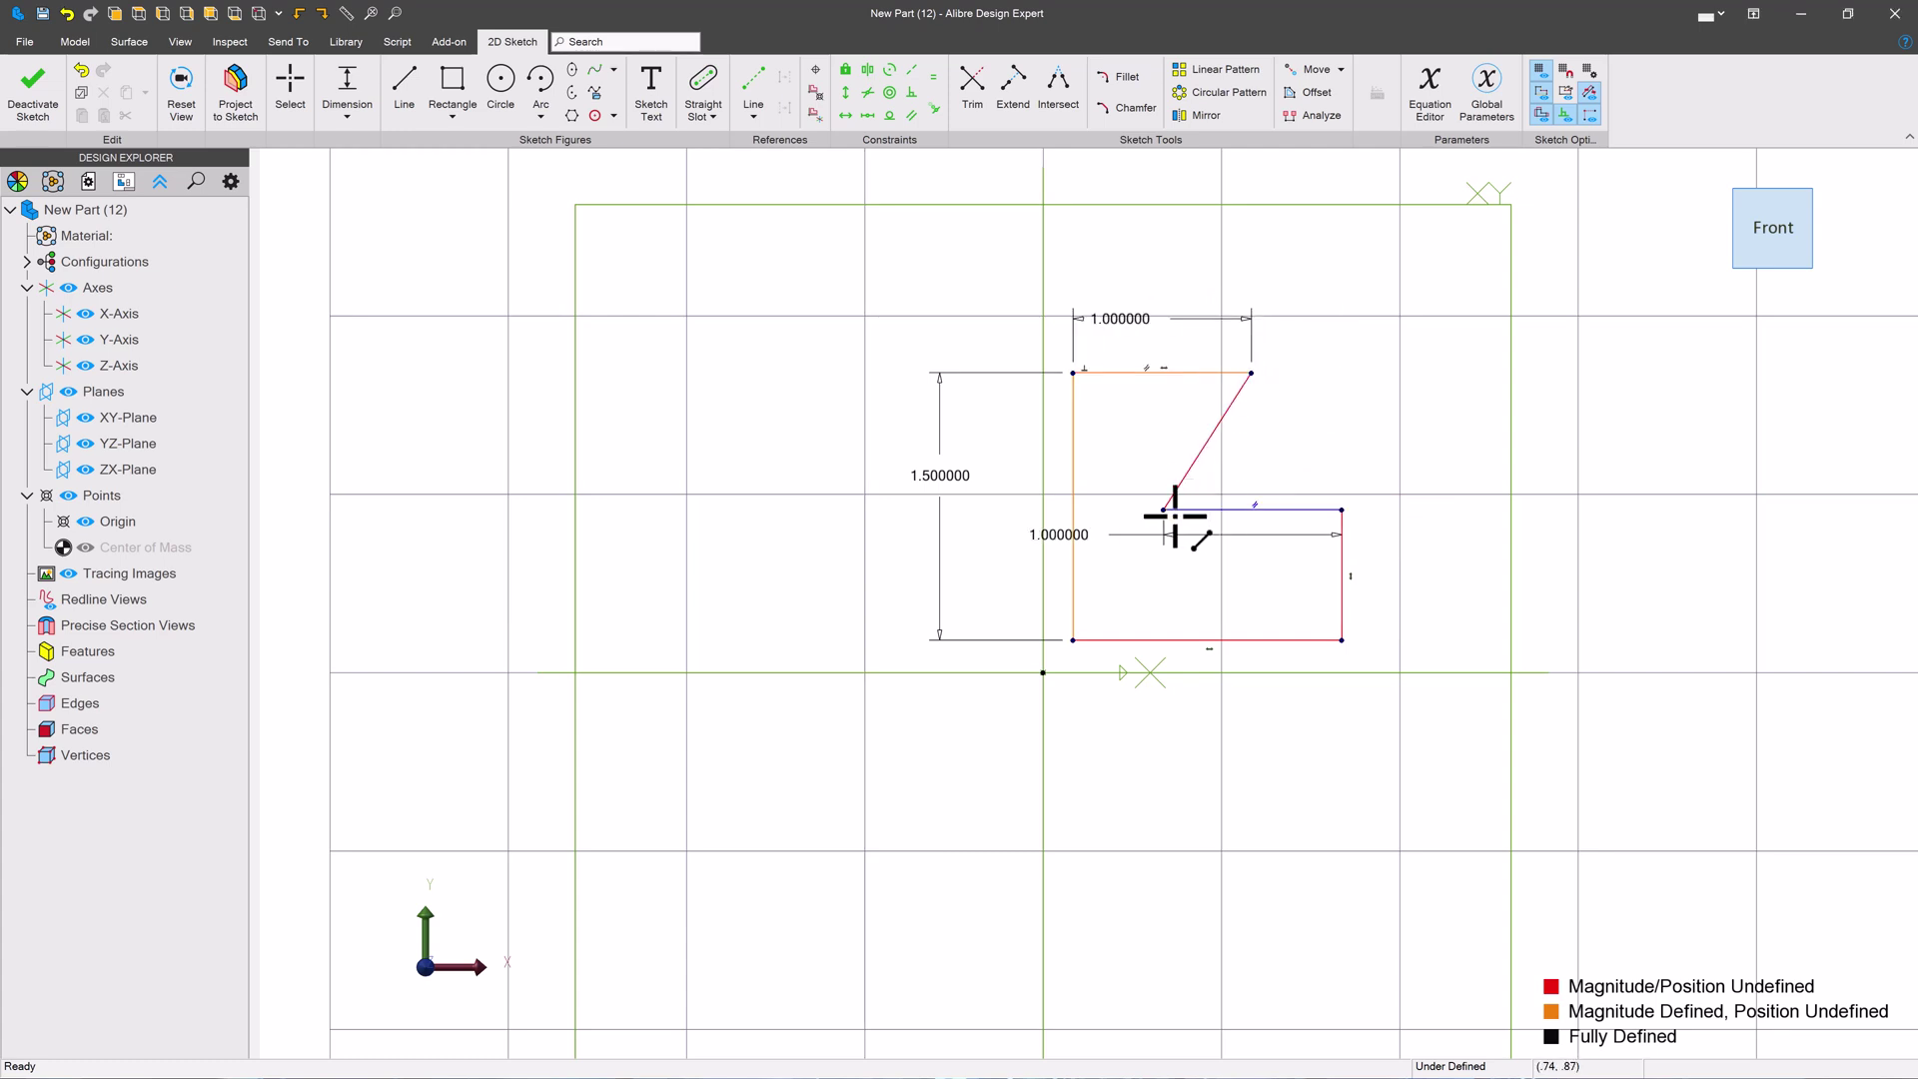
click(1459, 448)
text(1)
key(Return)
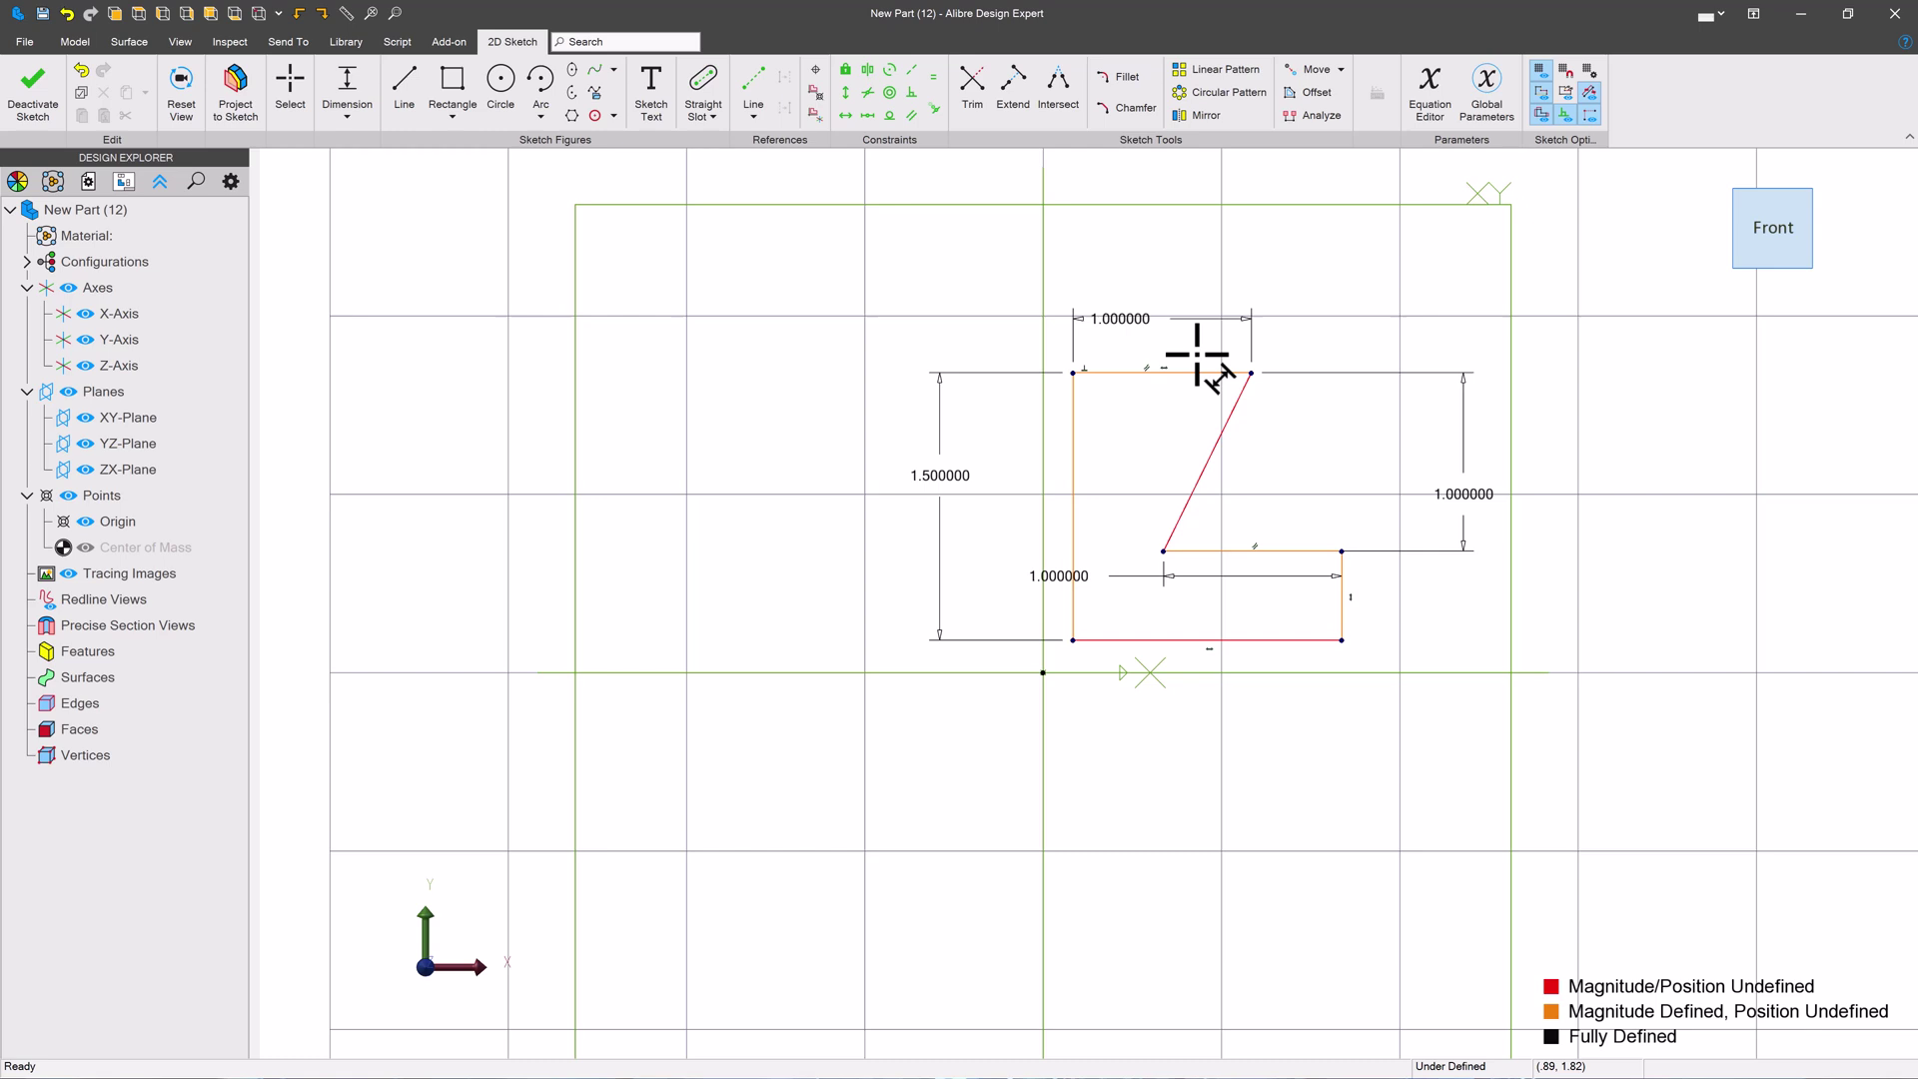
click(1198, 457)
click(1072, 484)
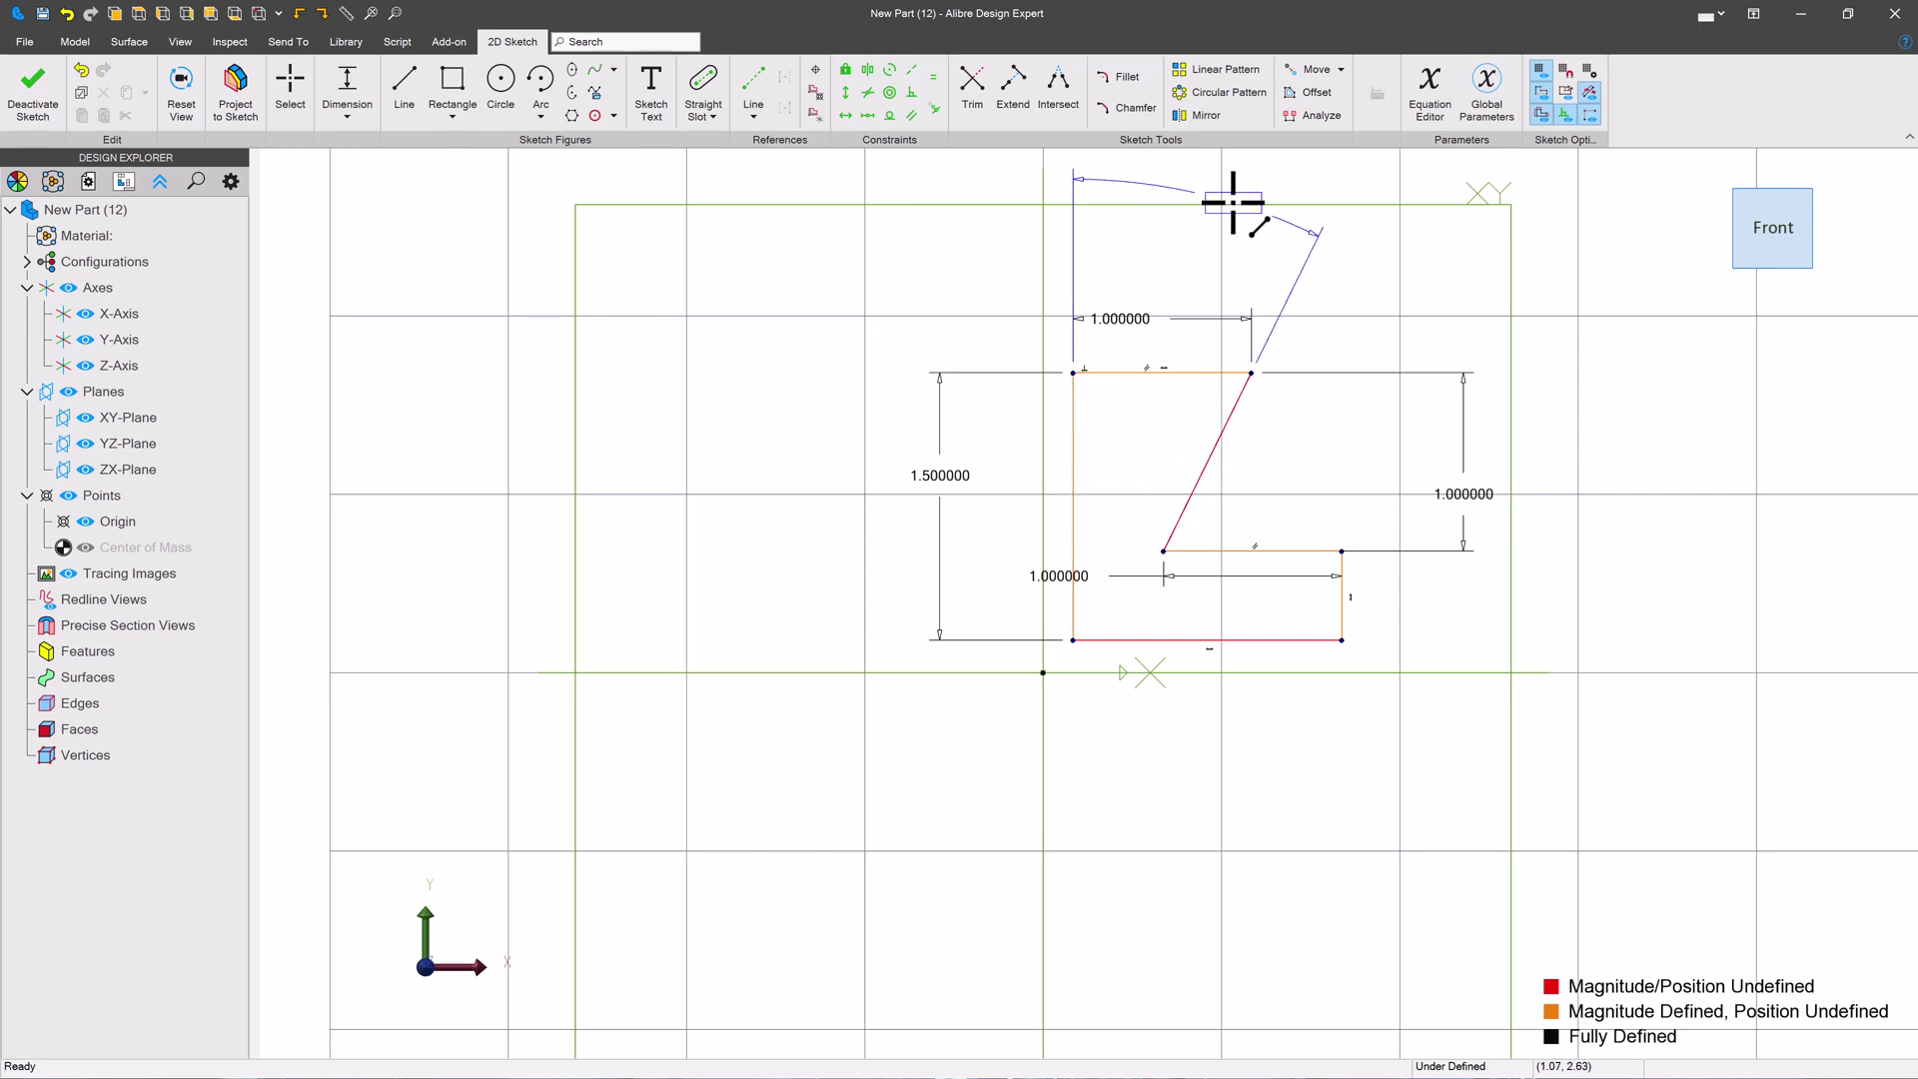
click(1233, 203)
text(30)
key(Return)
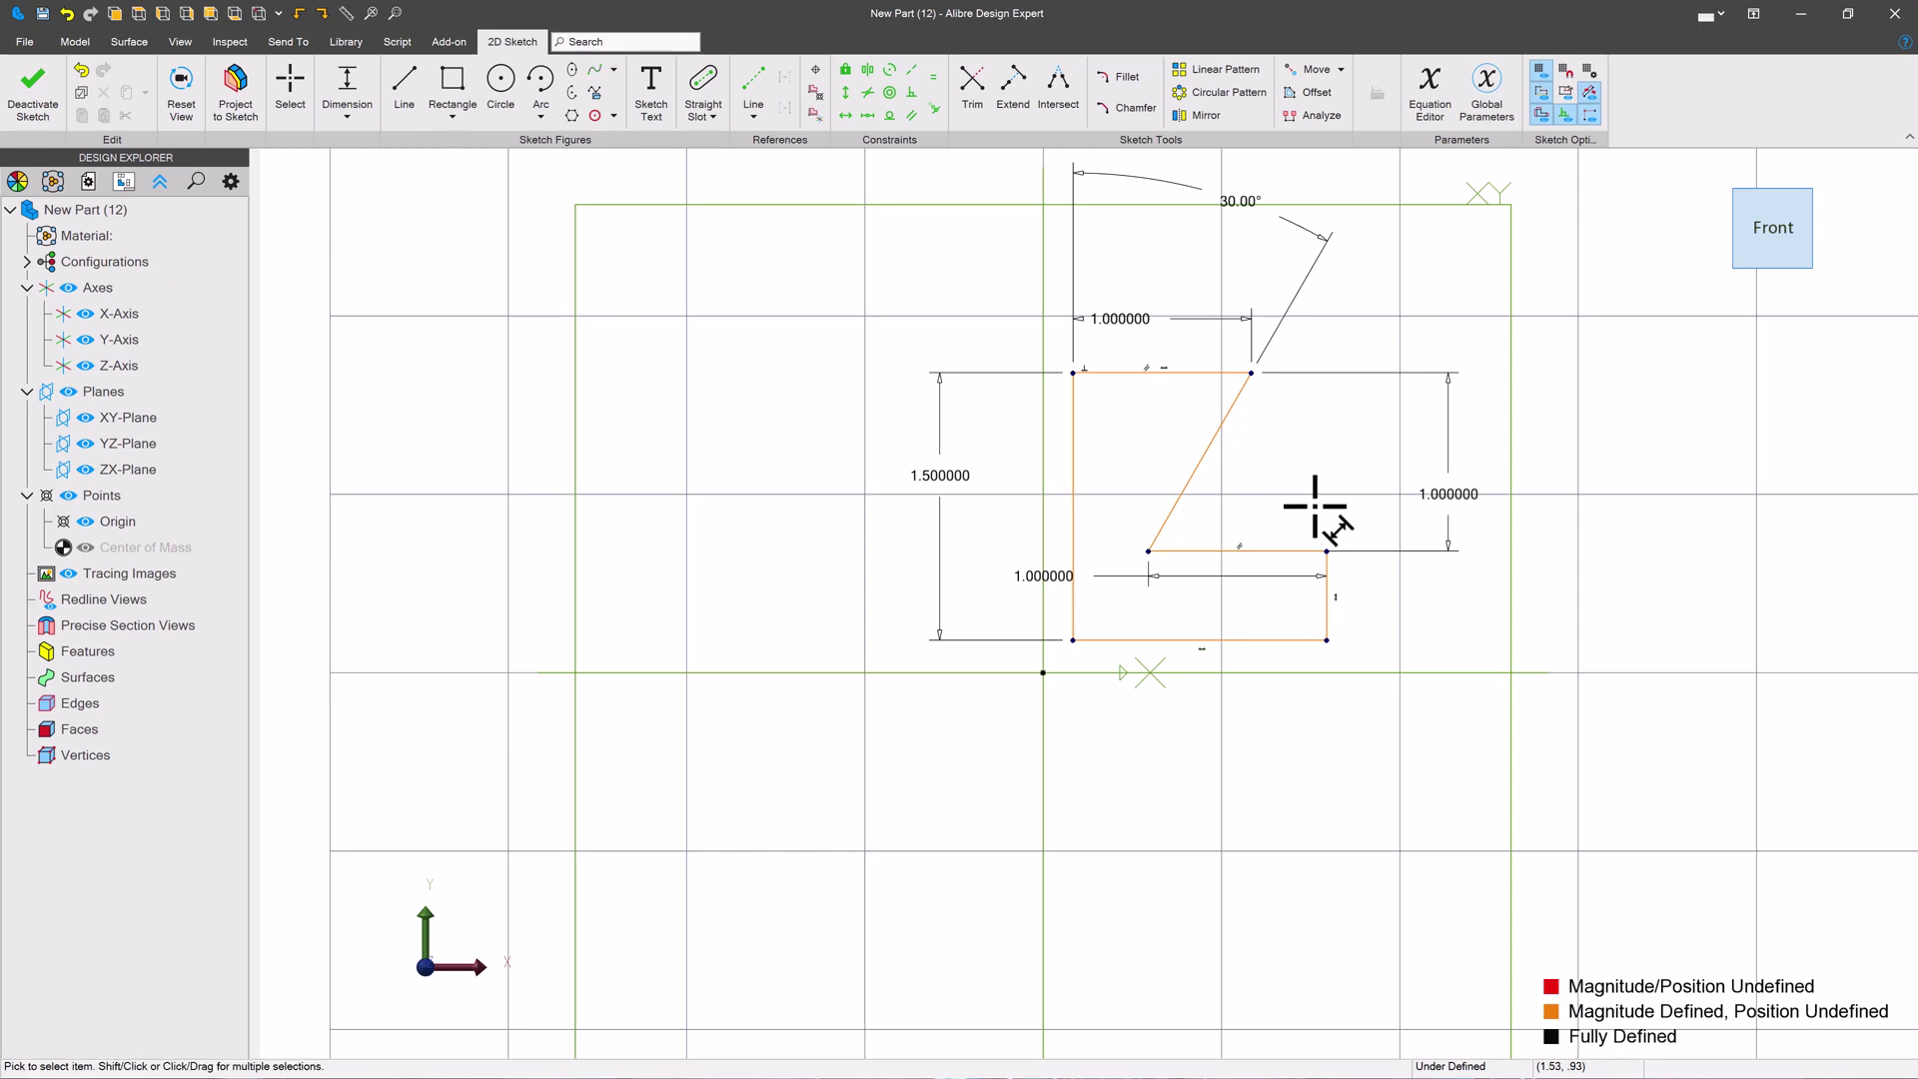
Convert the left edge to a reference line and select Line<3>–Line<5> for mirroring
key(Escape)
mouse_move(1335, 644)
mouse_down()
mouse_move(1538, 676)
mouse_move(1298, 570)
mouse_move(1640, 630)
mouse_move(869, 640)
mouse_move(1752, 676)
mouse_move(1211, 805)
mouse_move(1148, 745)
mouse_move(1163, 792)
mouse_move(1430, 600)
mouse_move(1439, 549)
mouse_up()
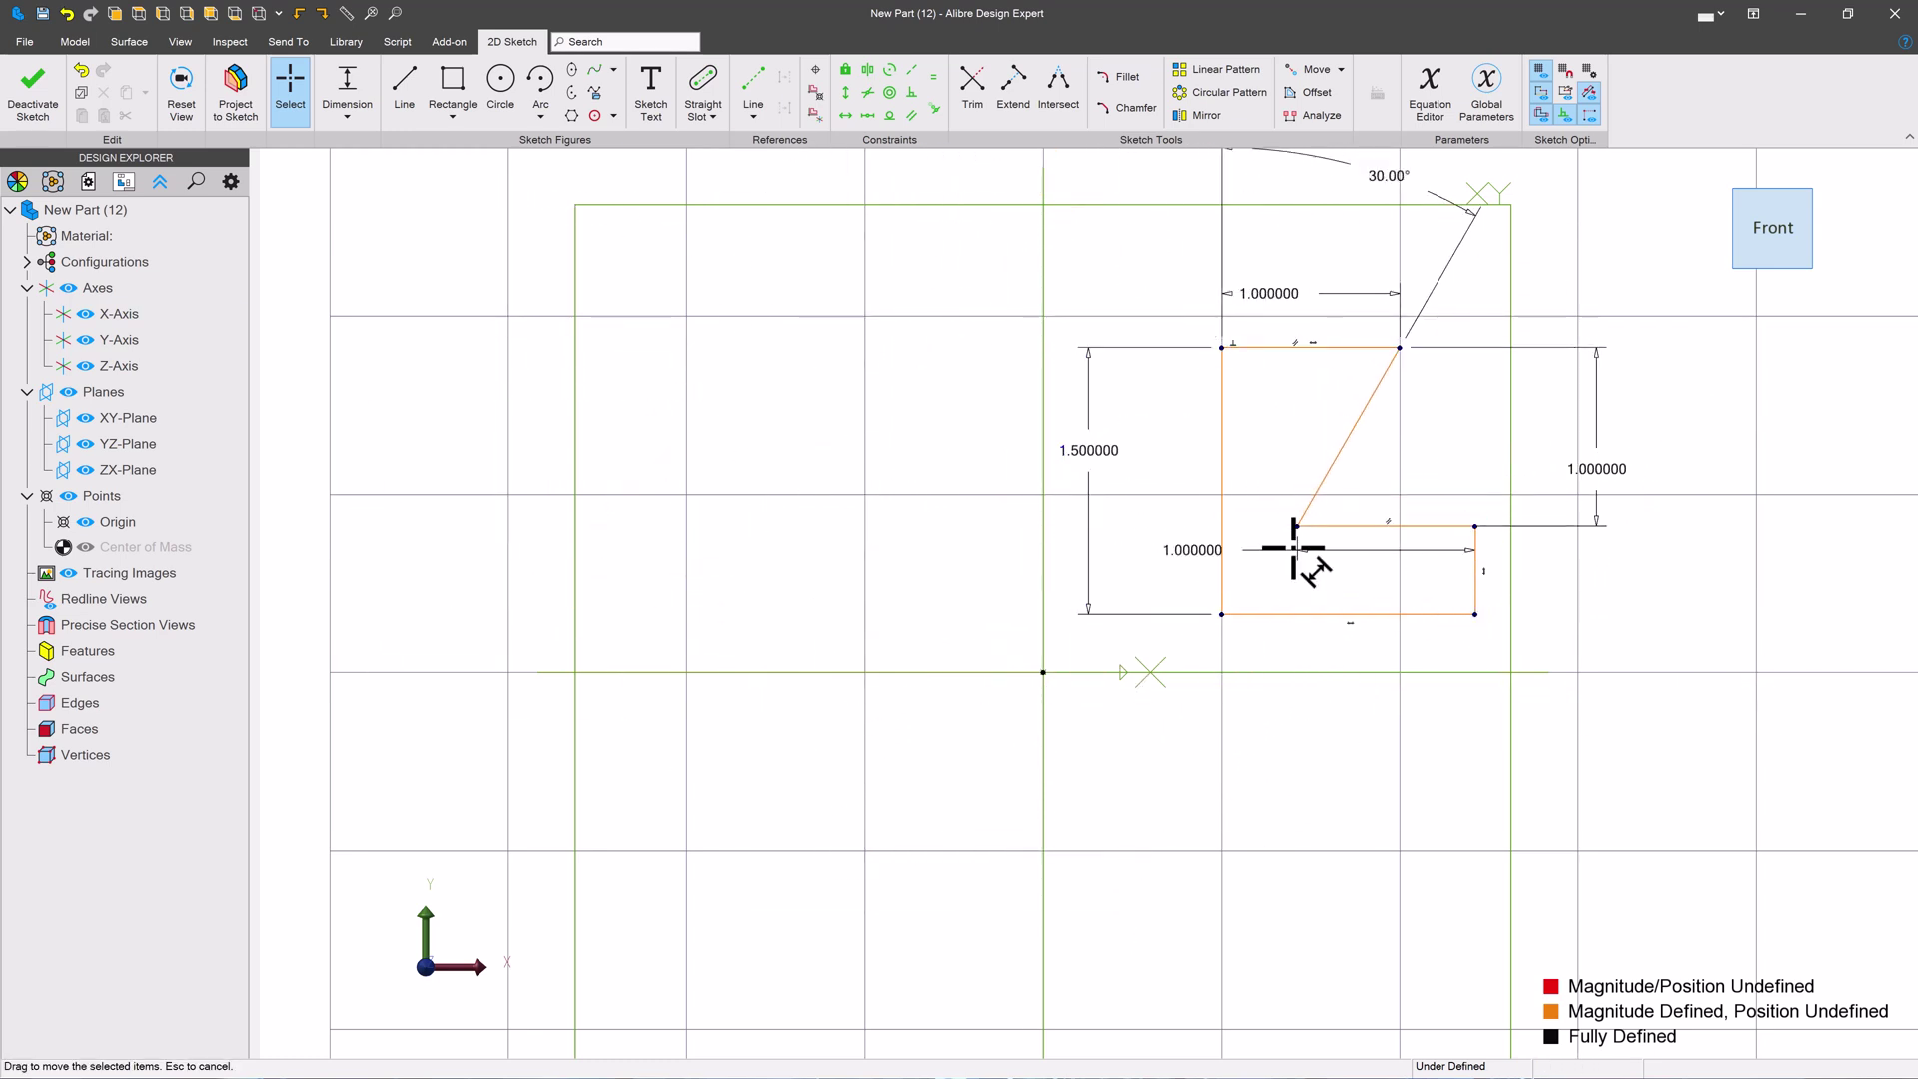
right_click(1225, 409)
click(1348, 939)
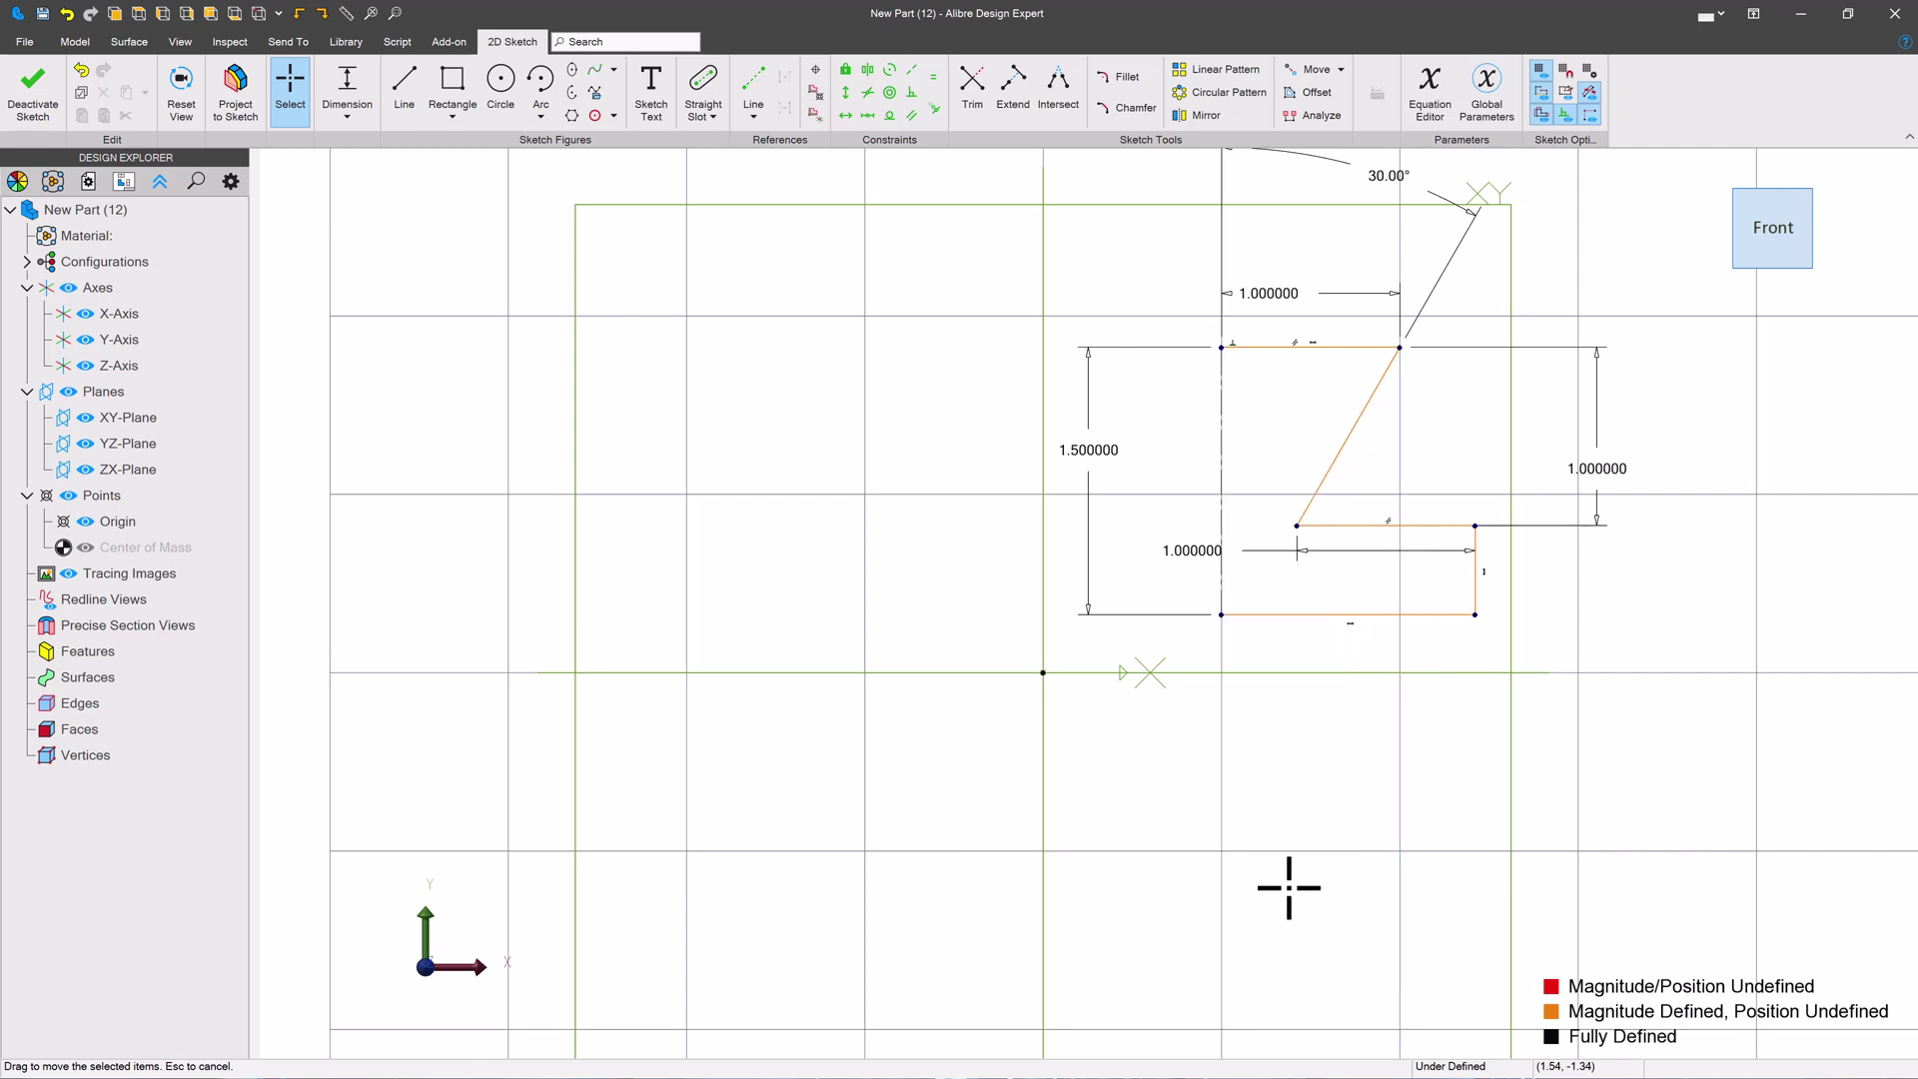
click(1195, 115)
drag(923, 249, 1687, 762)
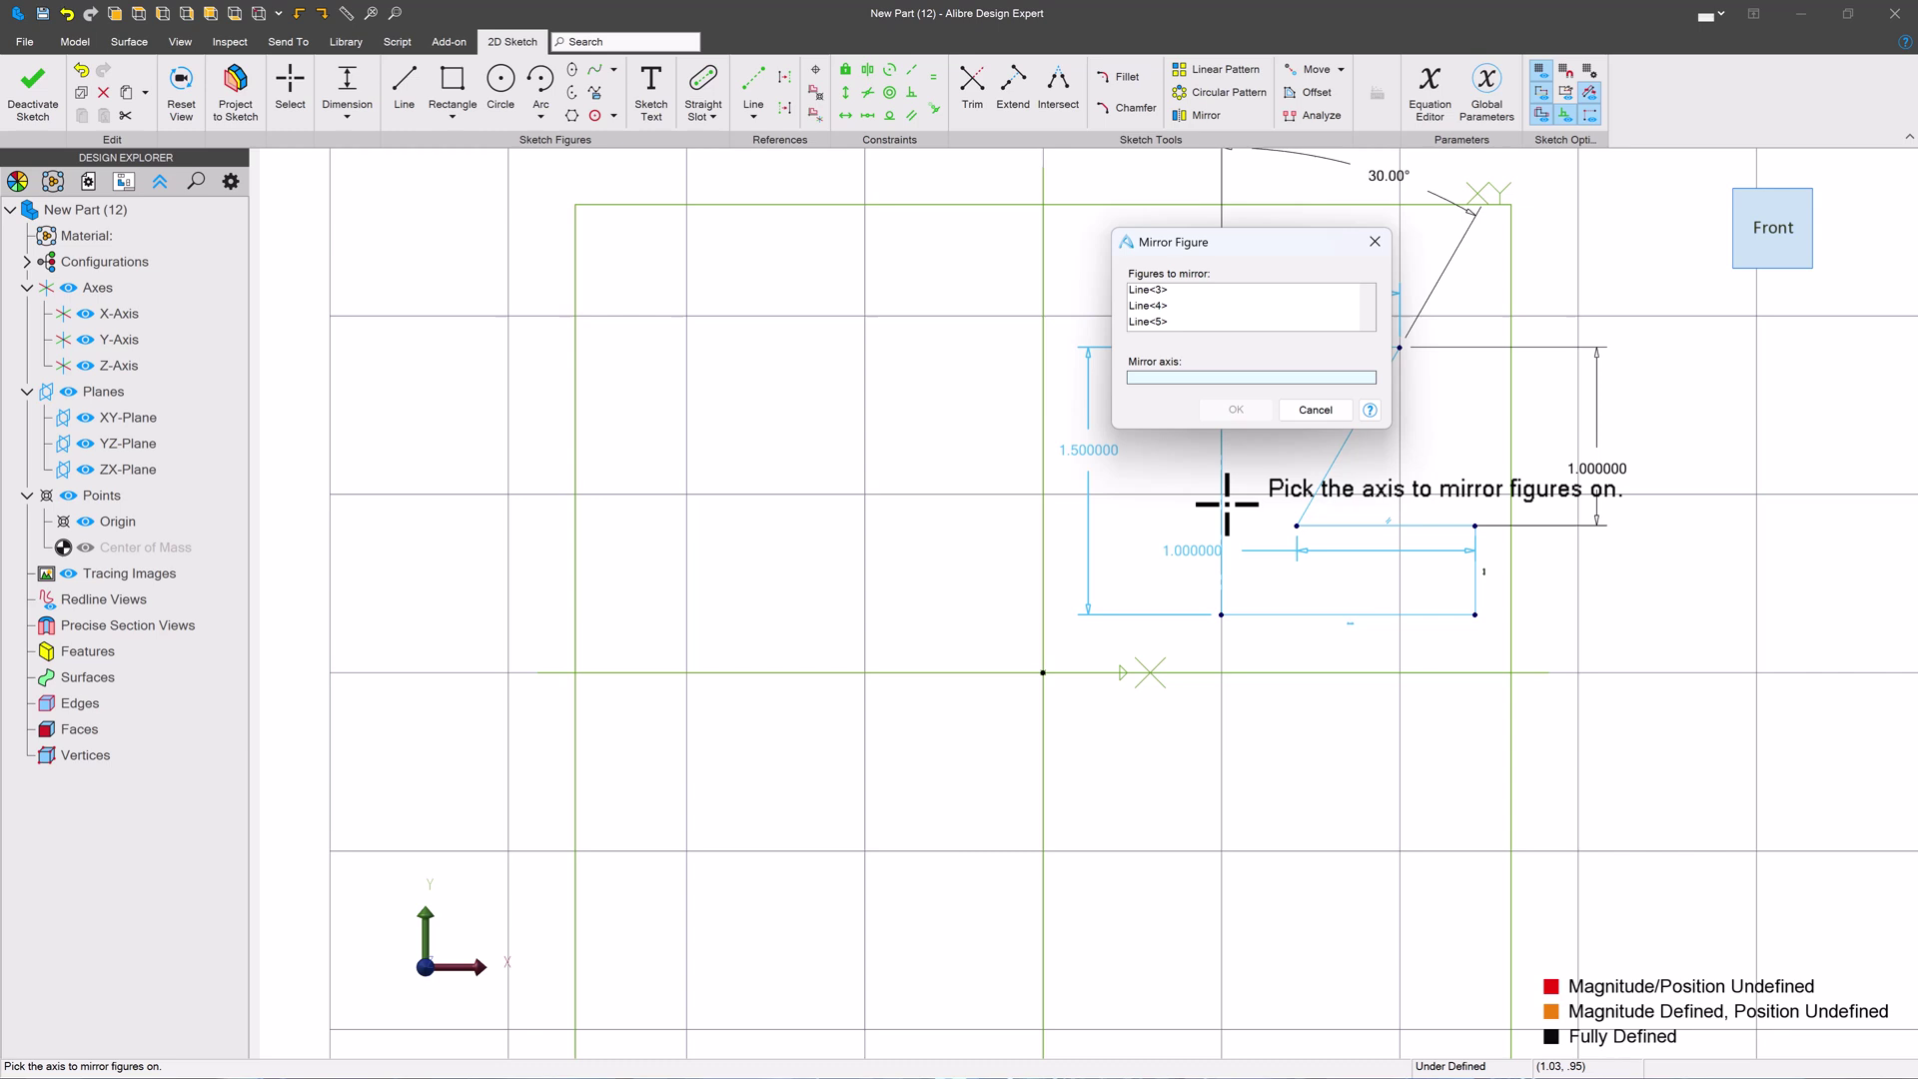
Mirror Line<3>–Line<5> across the vertical reference line and centre the dovetail on the origin
click(1220, 492)
click(1237, 412)
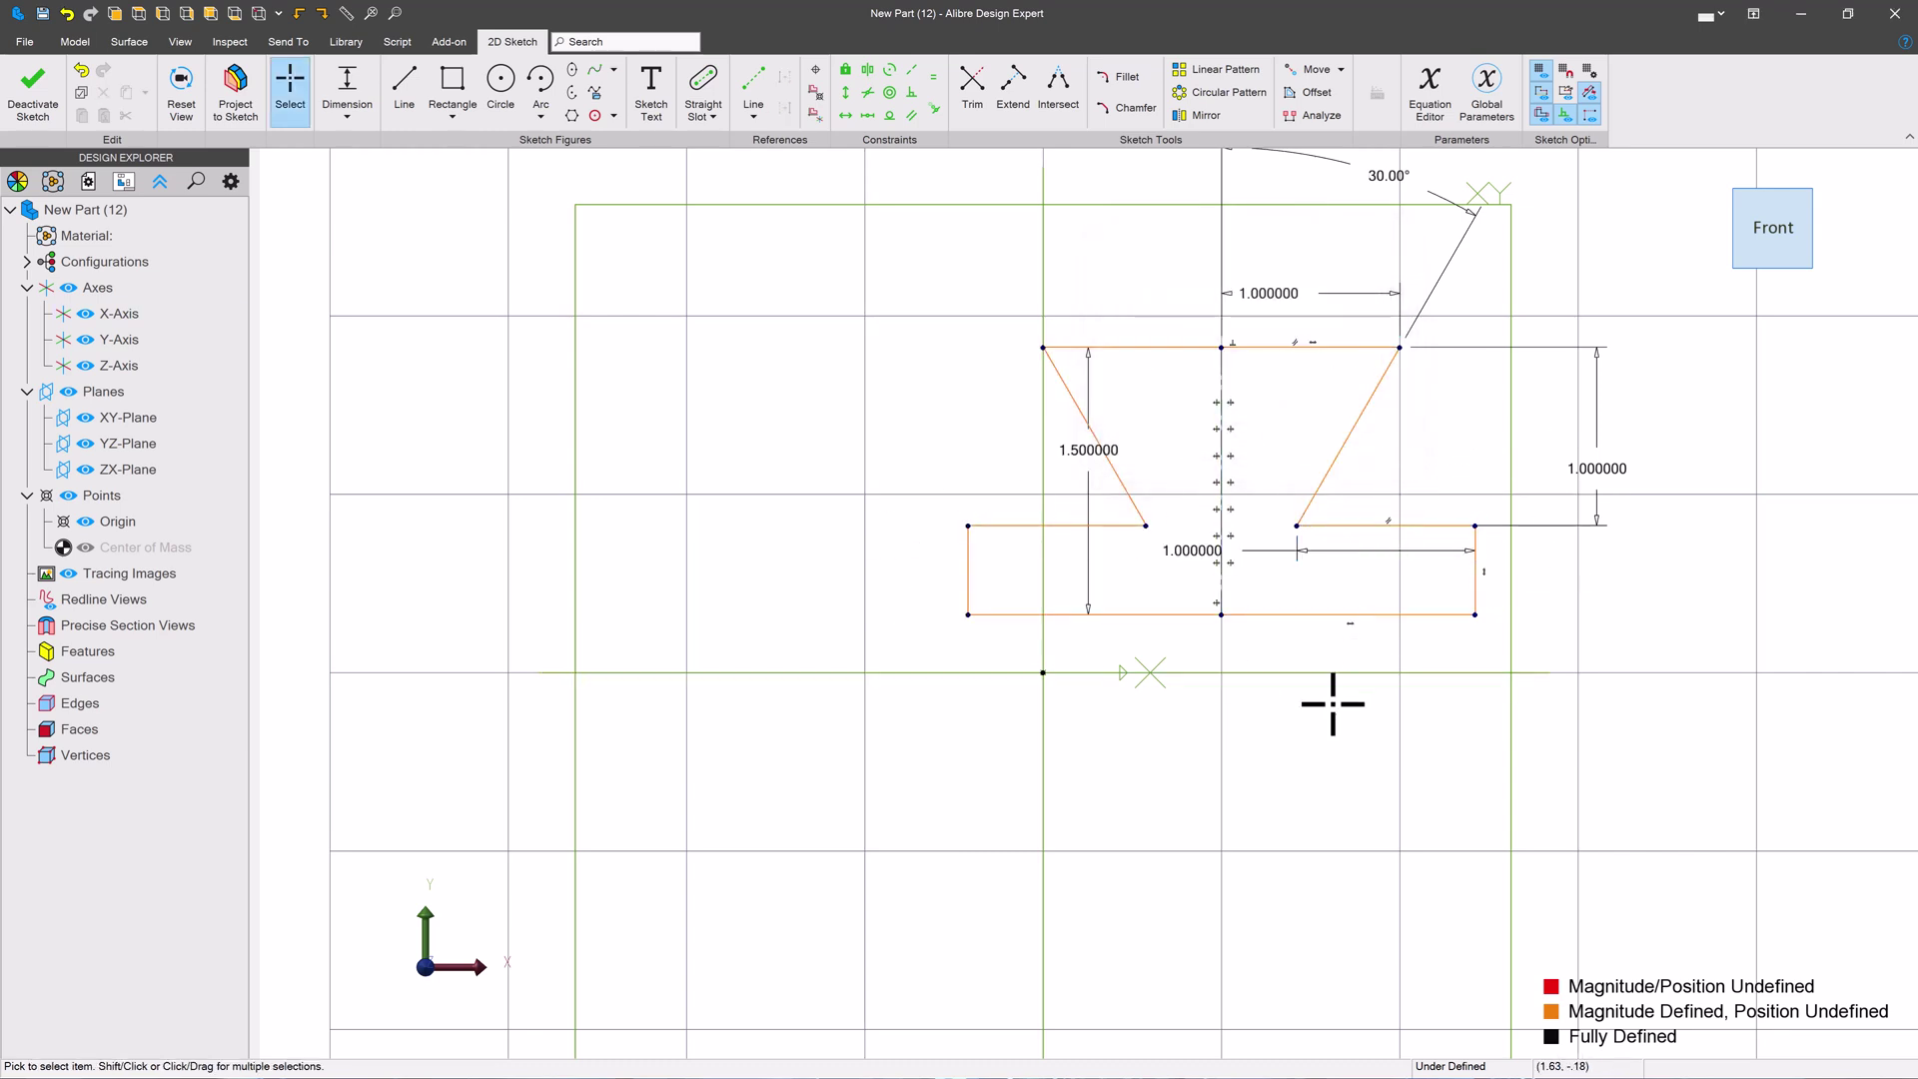
mouse_move(1223, 616)
mouse_down()
mouse_move(1100, 672)
mouse_move(1043, 673)
mouse_up()
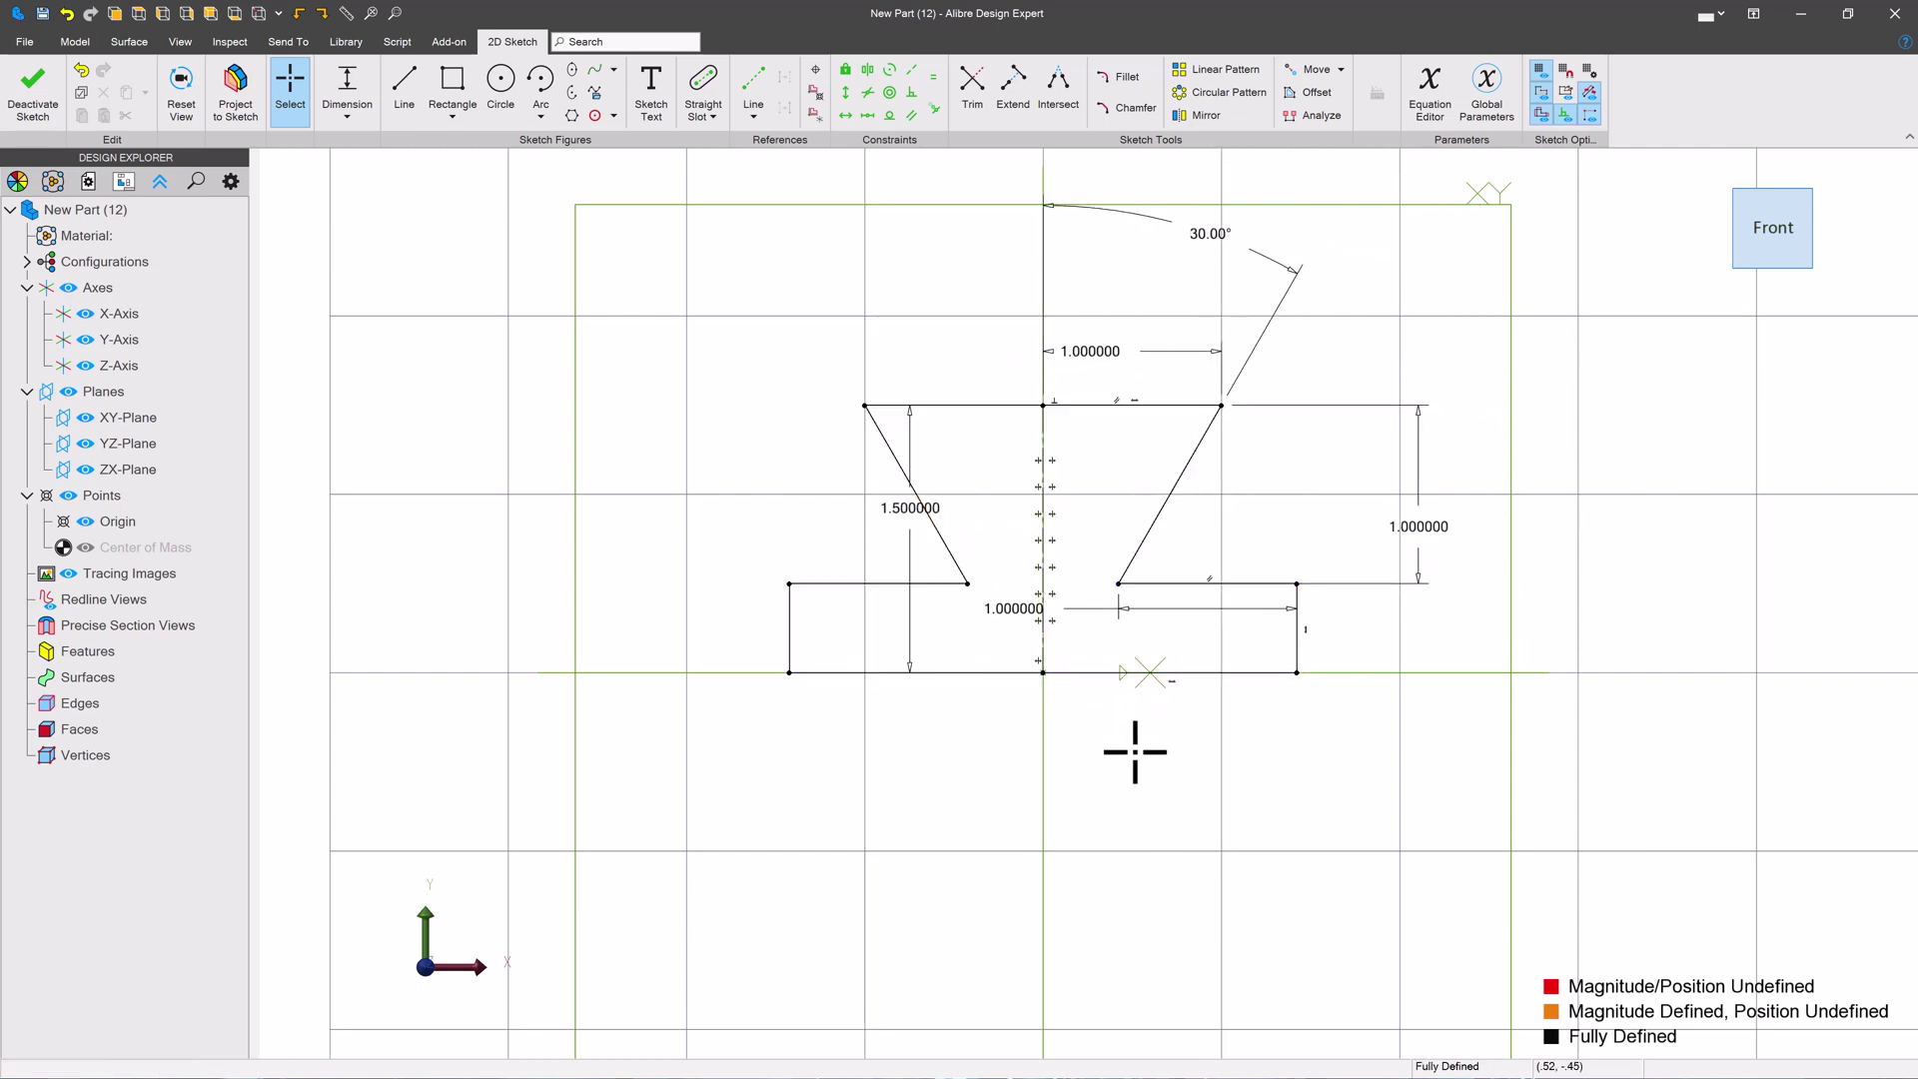
key(ctrl+z)
mouse_move(1216, 610)
mouse_down()
mouse_move(1045, 625)
mouse_move(1096, 663)
mouse_up()
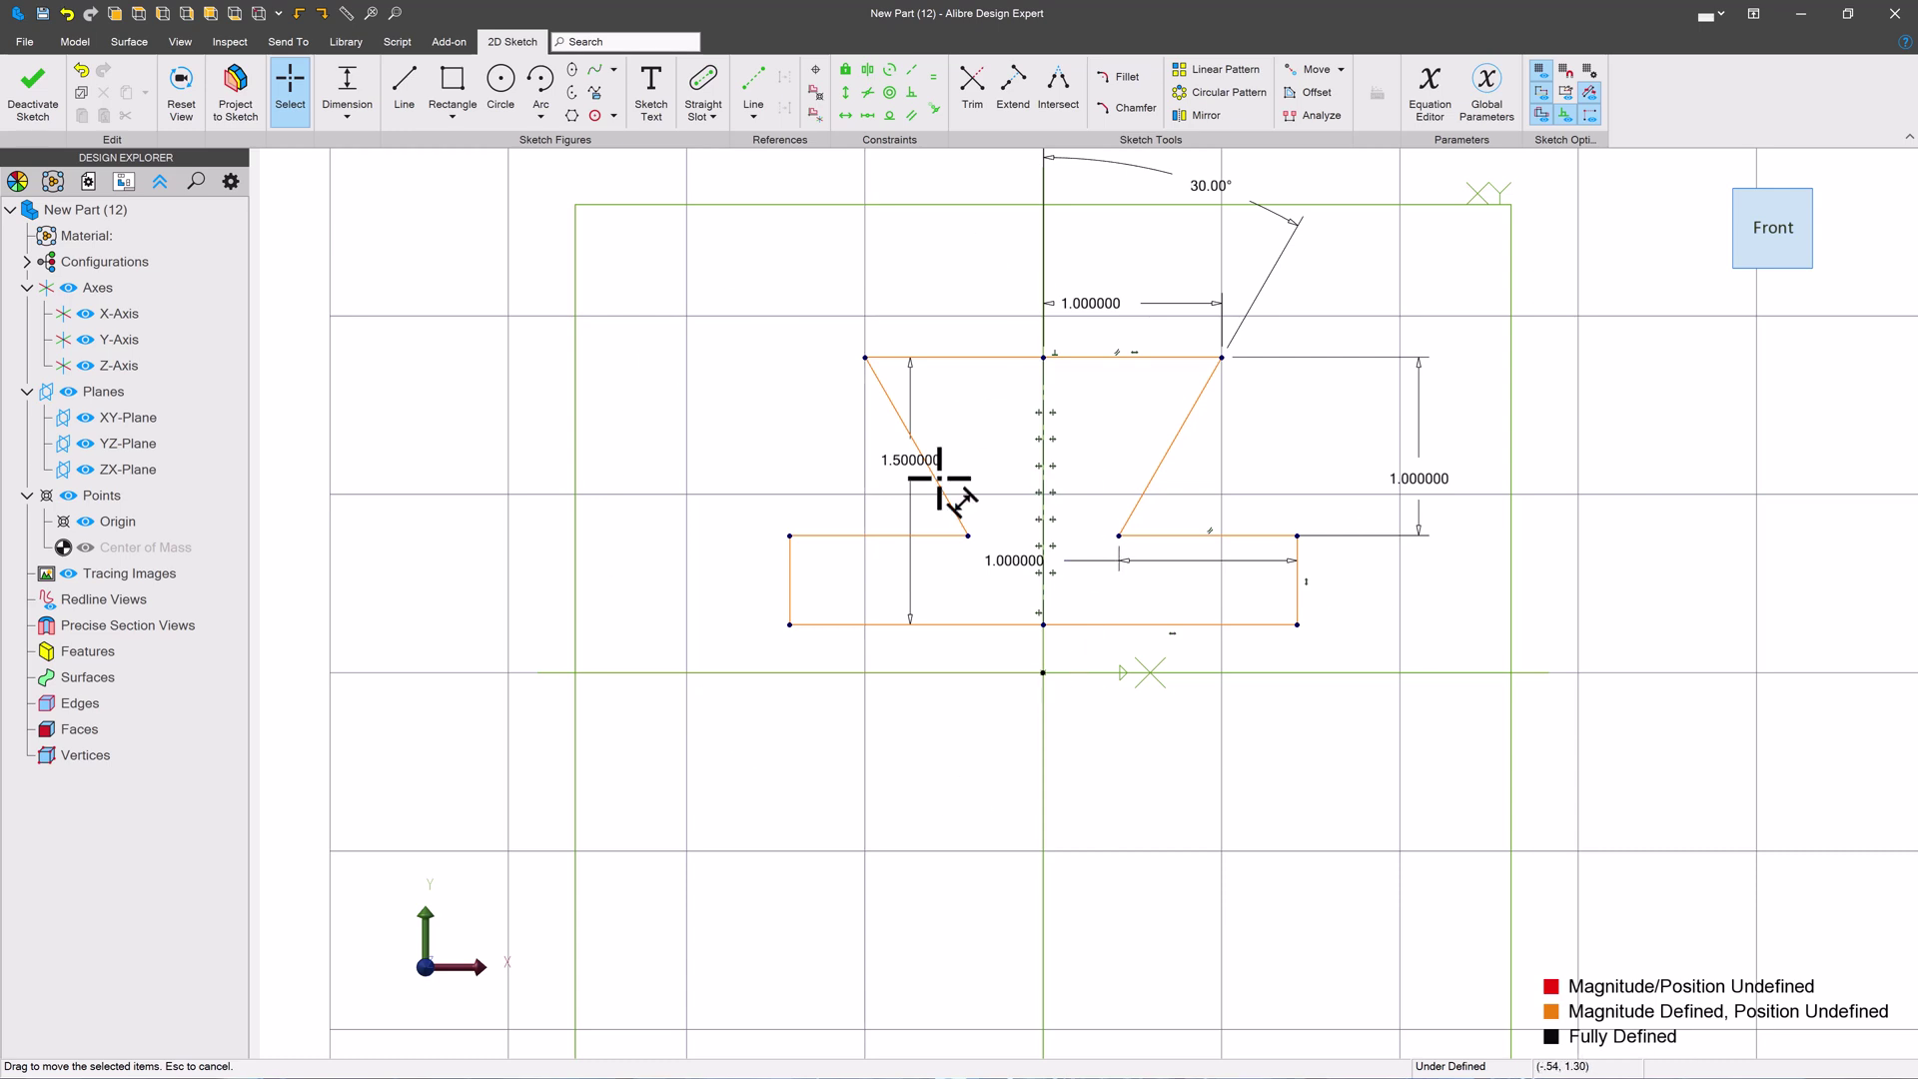
mouse_move(1040, 630)
mouse_down()
mouse_move(1218, 630)
mouse_move(933, 629)
mouse_move(1148, 599)
mouse_move(1253, 664)
mouse_move(1034, 480)
mouse_move(1035, 626)
mouse_move(1076, 647)
mouse_up()
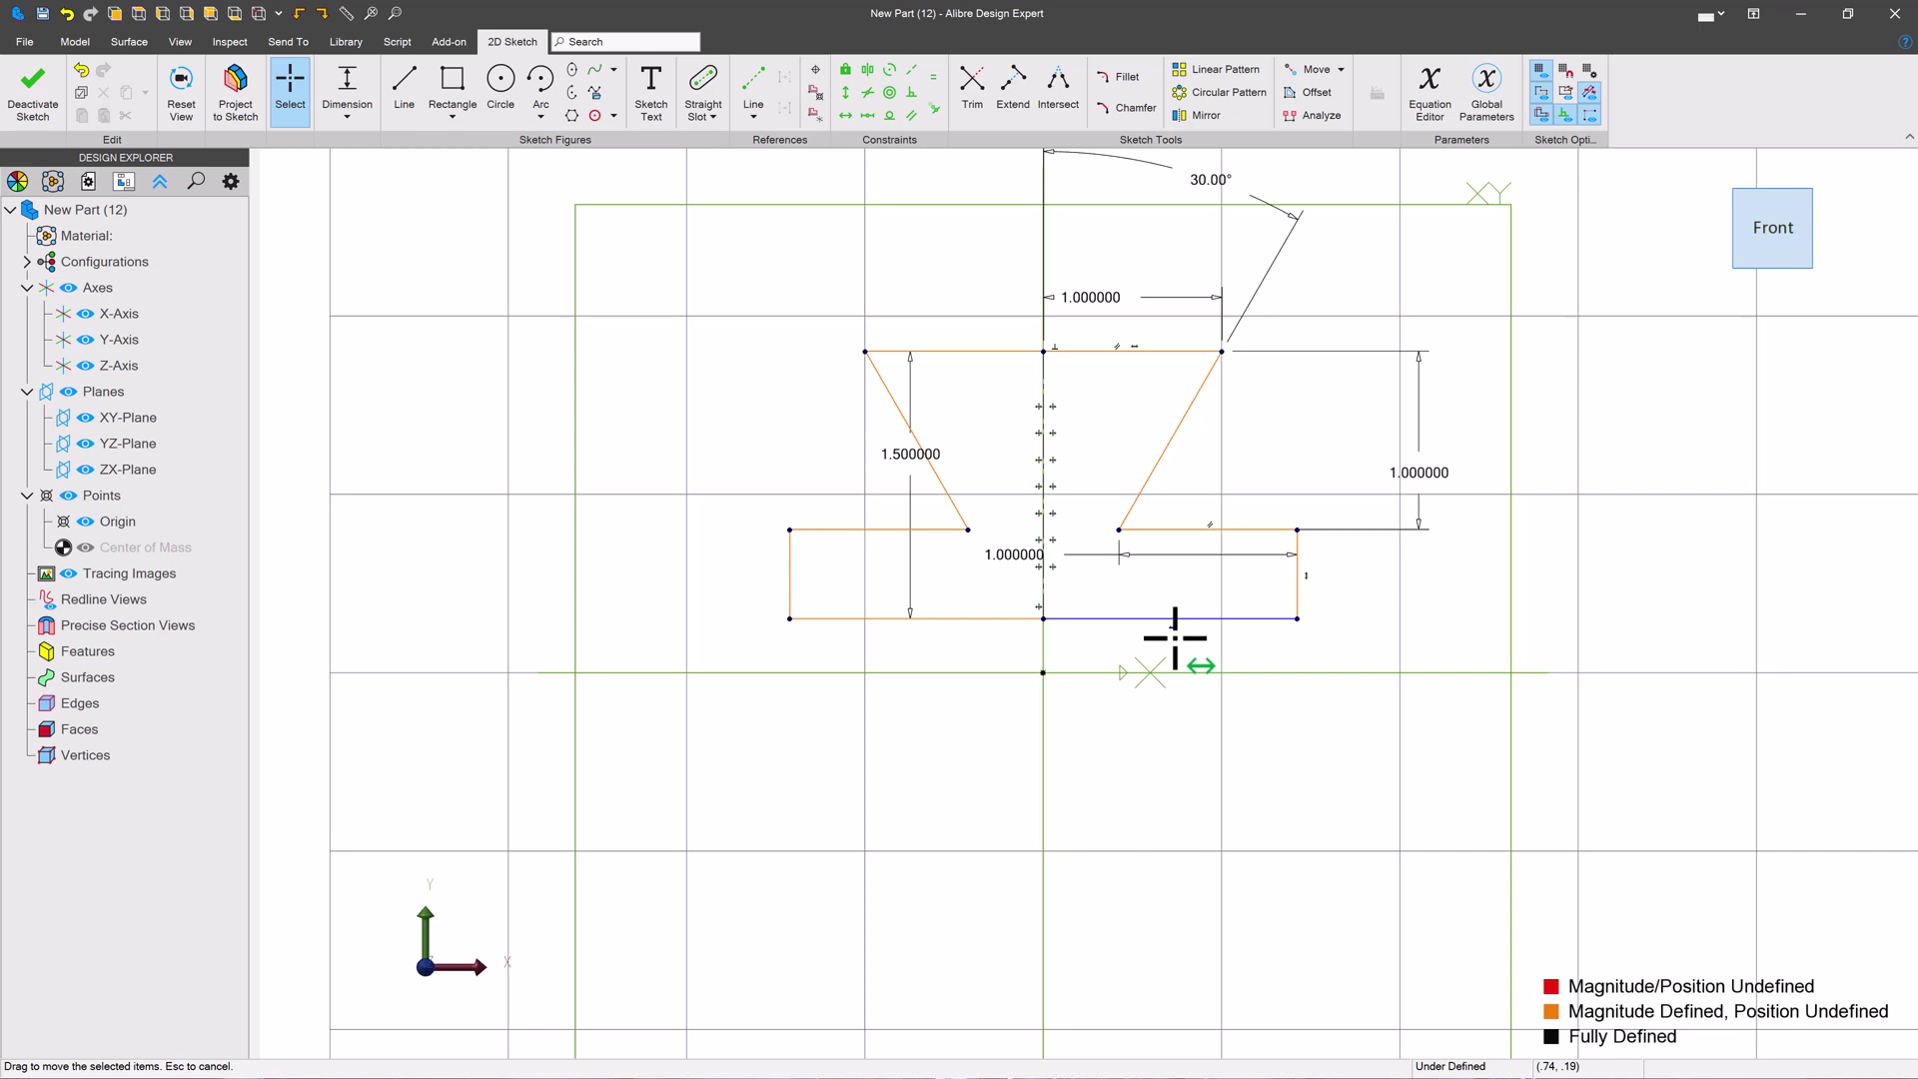
Deactivate the sketch and export Sketch<1> over the existing Dovetail Sketch.AD_PCF catalog file
click(36, 110)
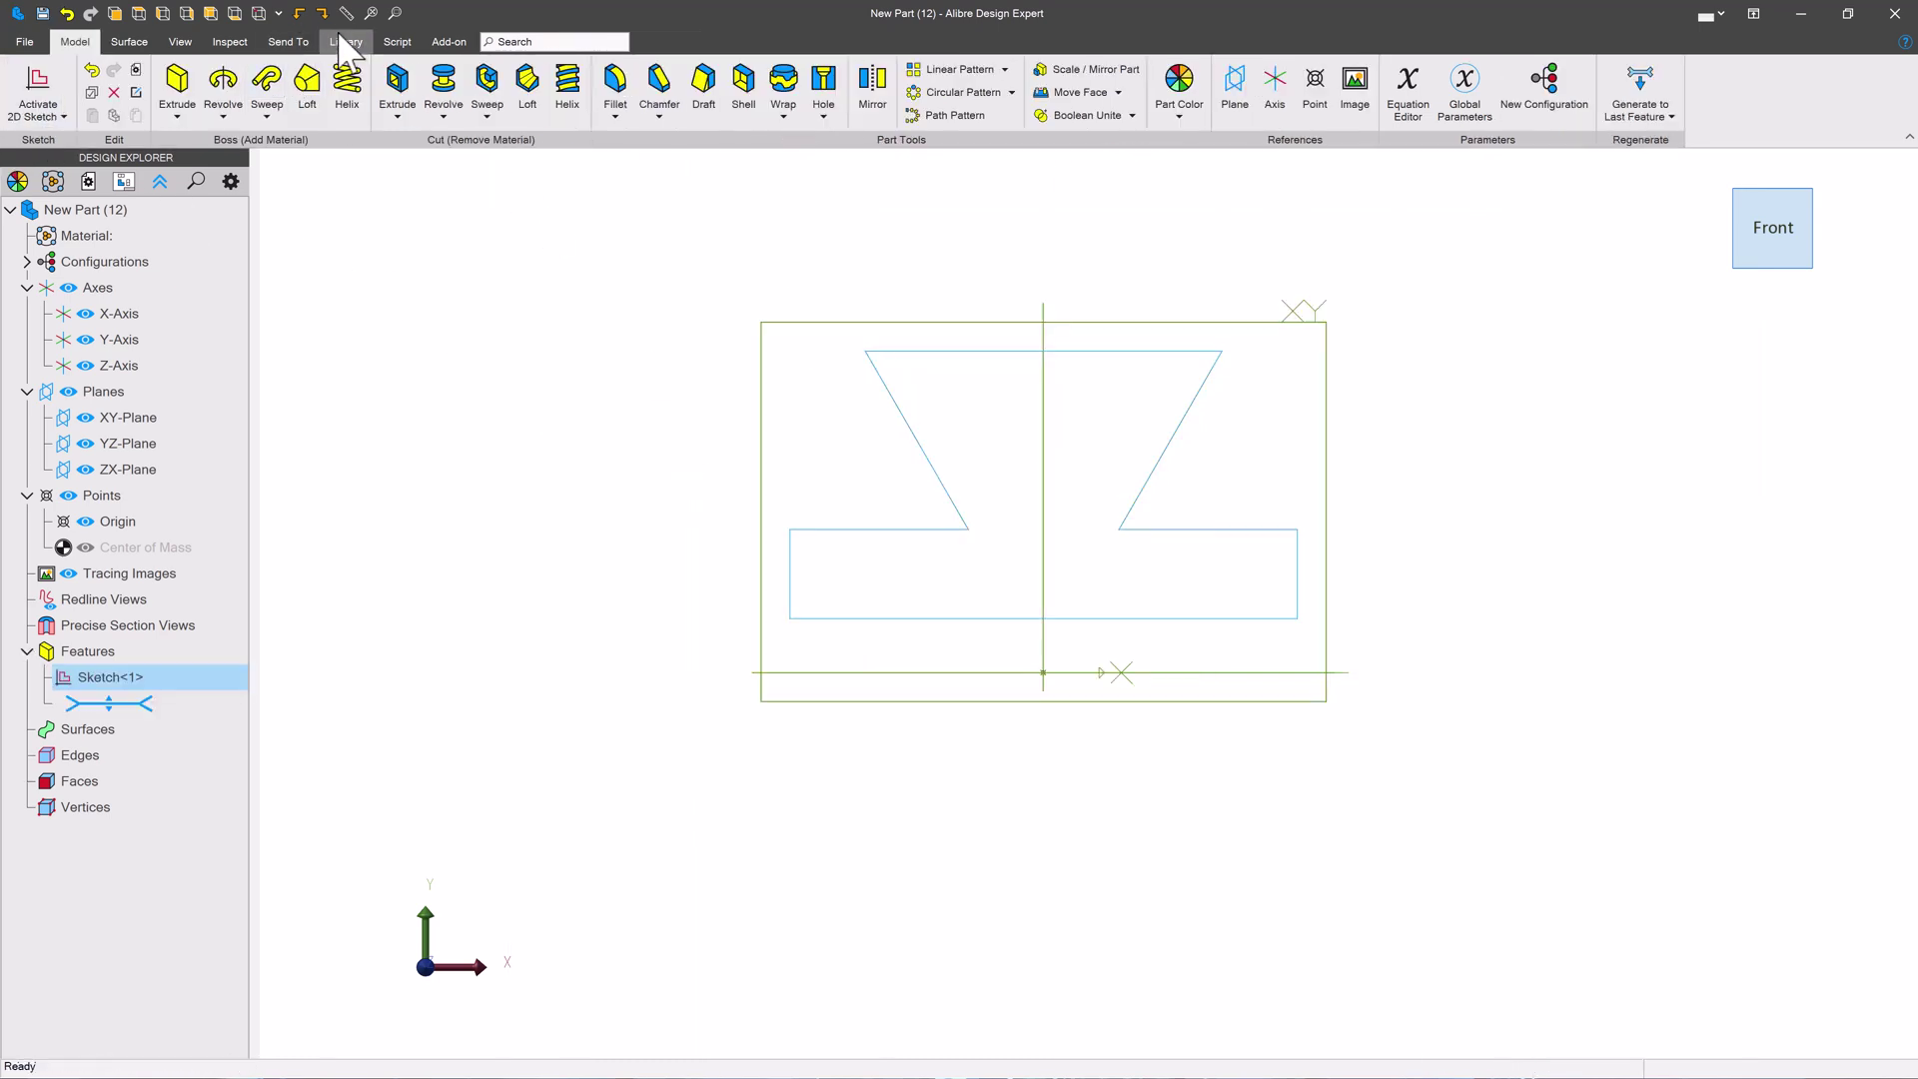
click(346, 41)
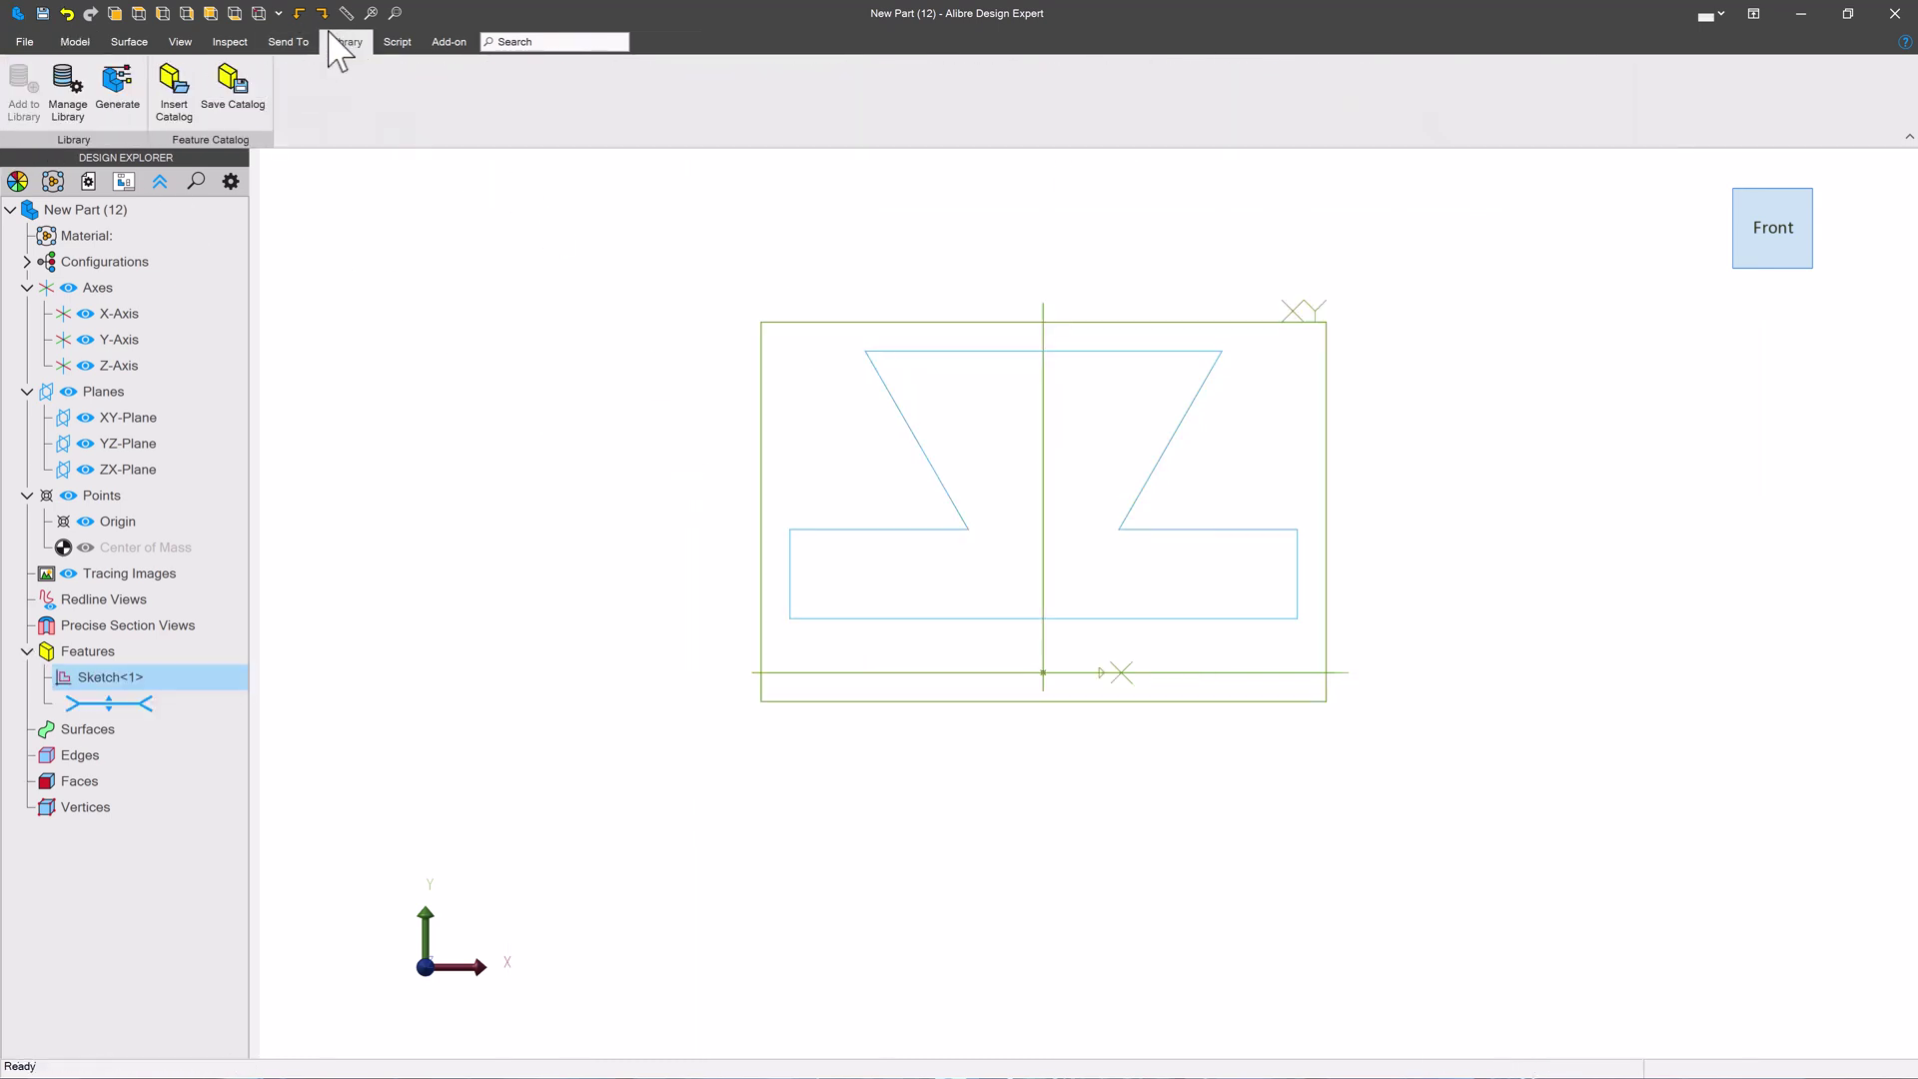
click(230, 100)
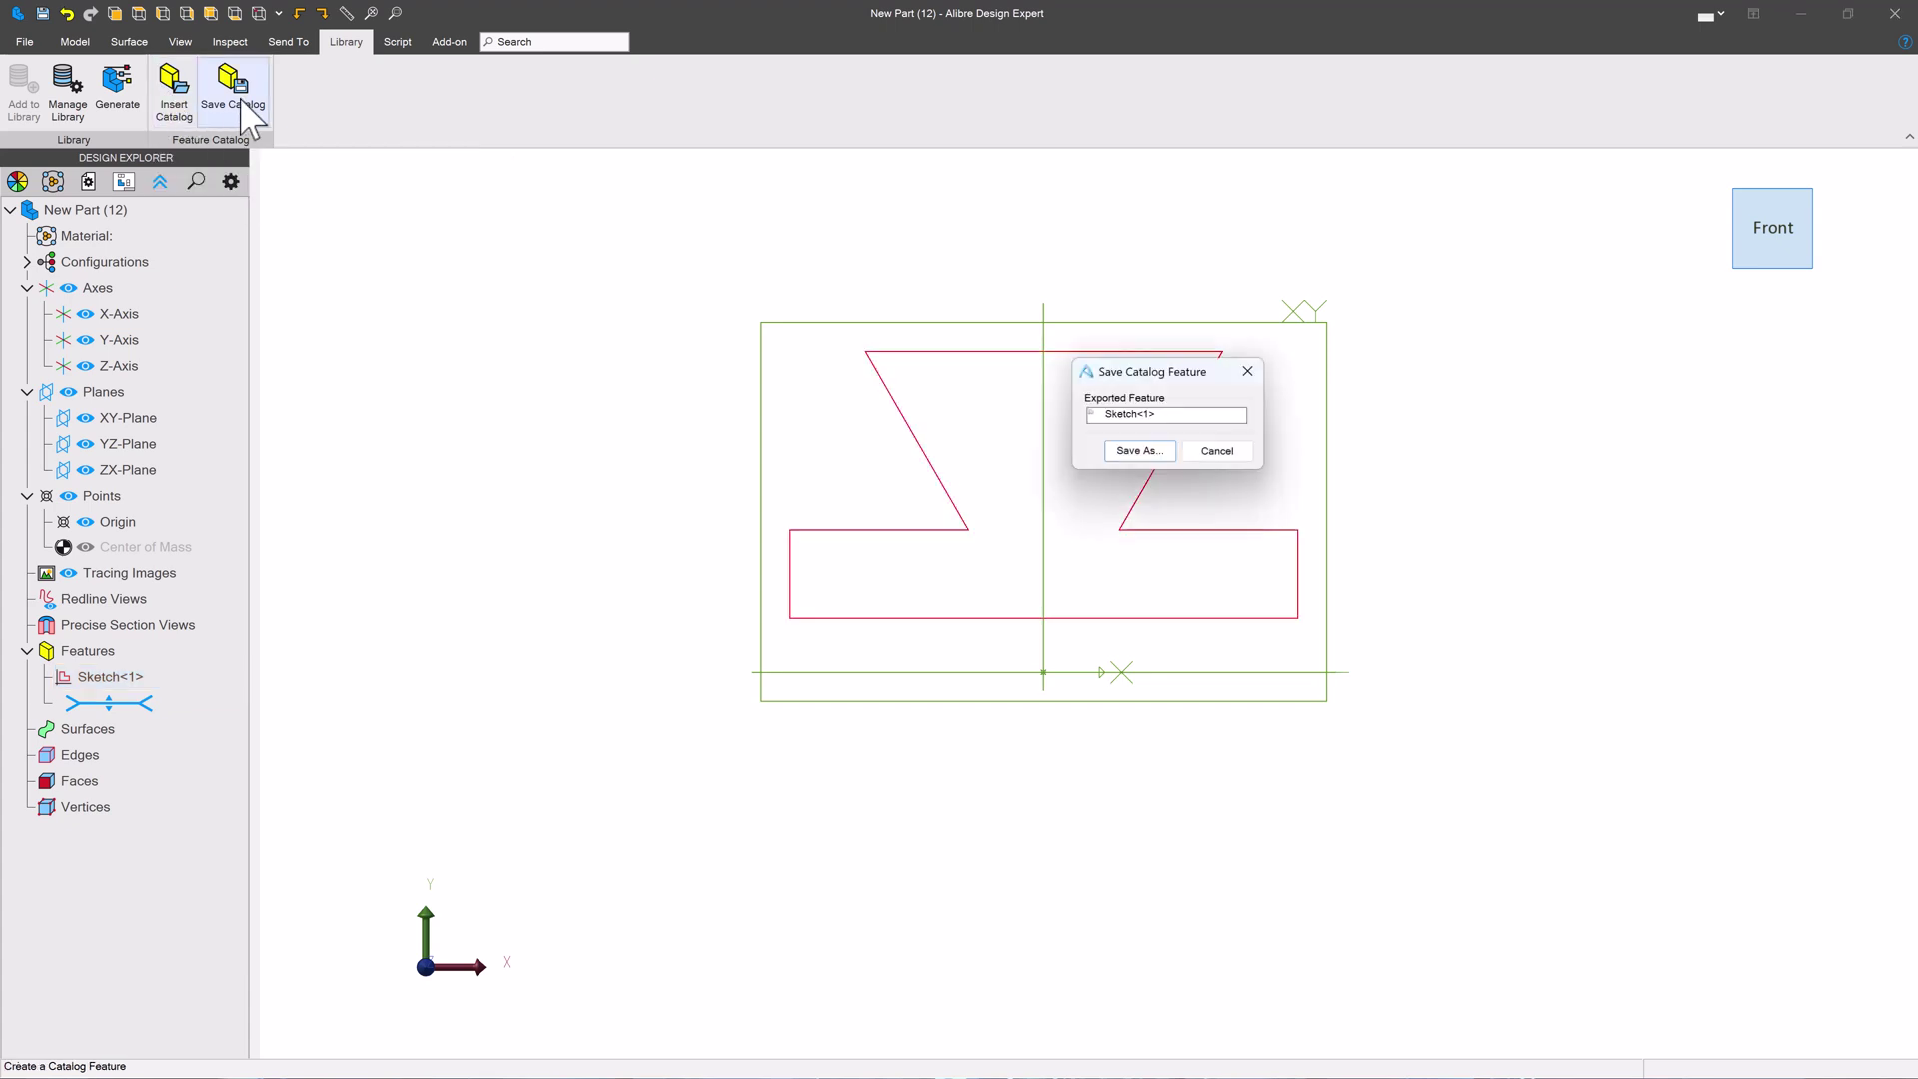
click(1138, 414)
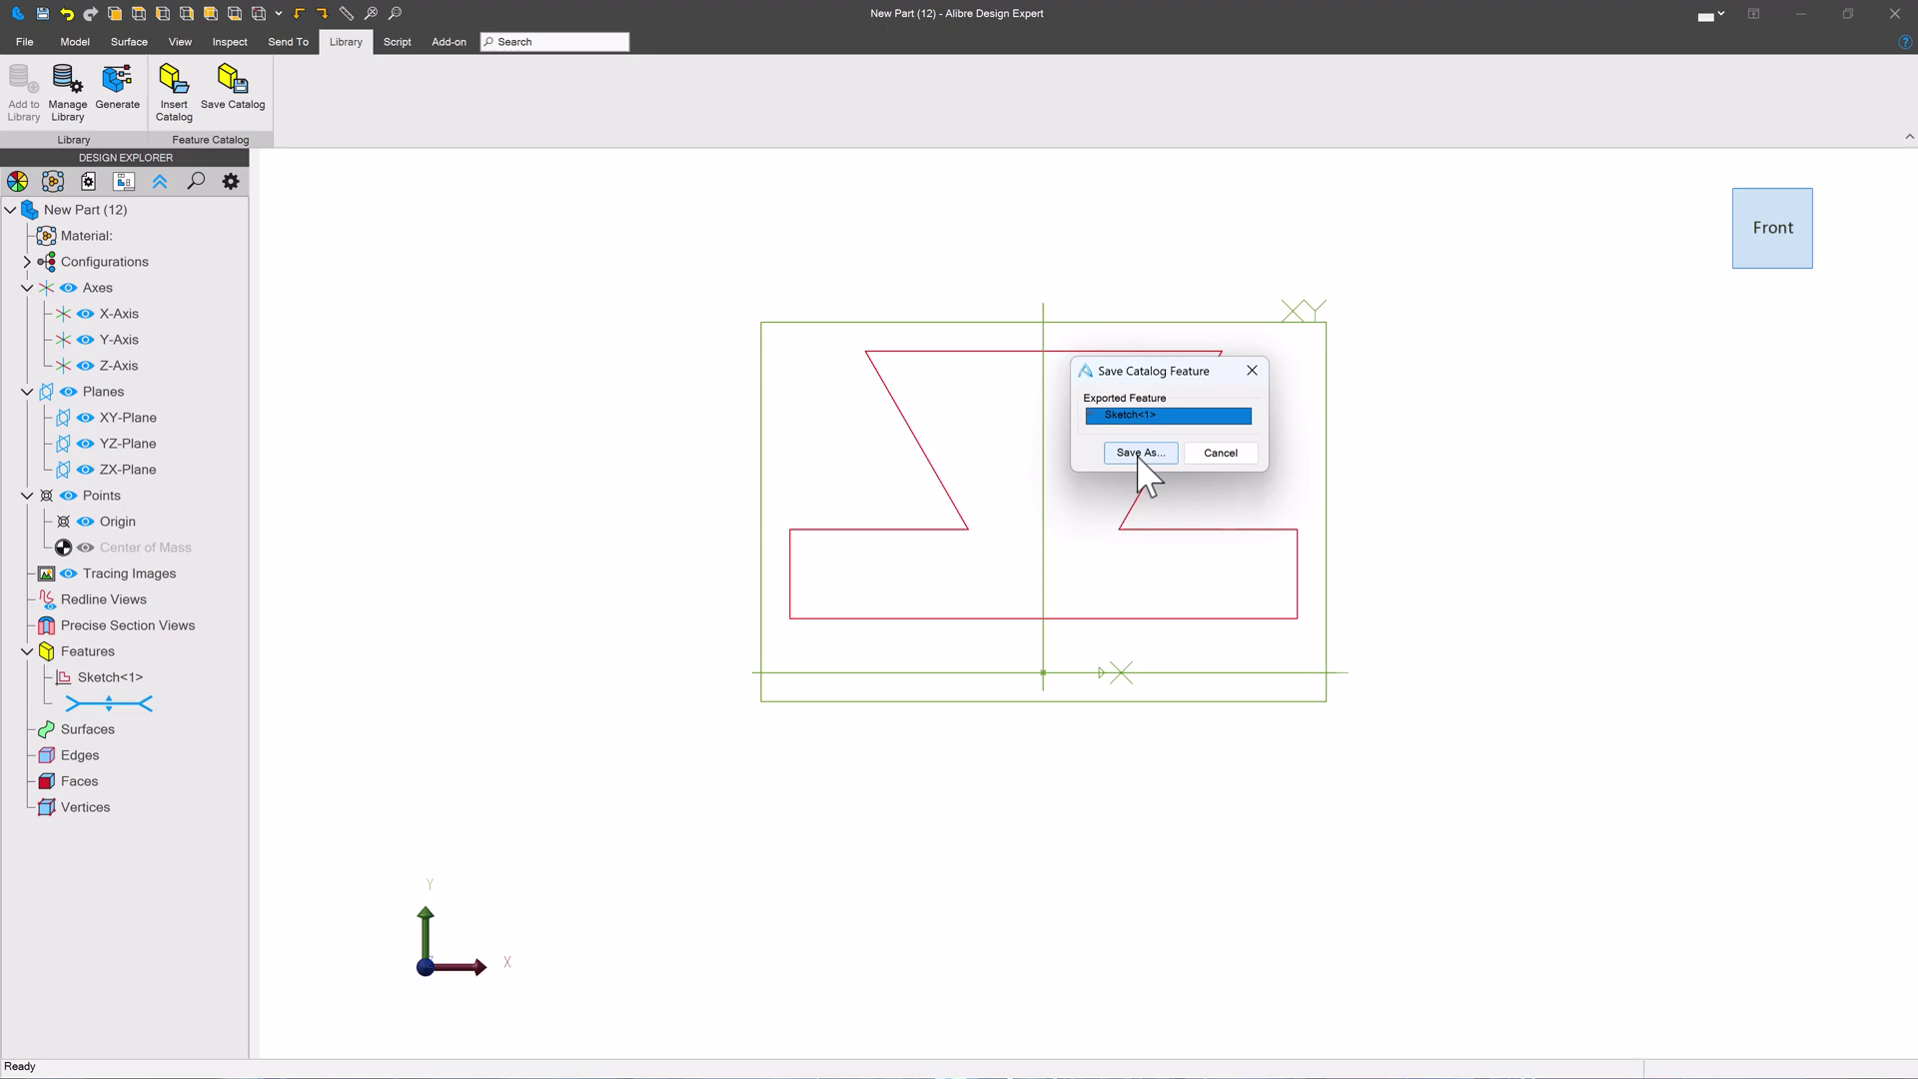
click(1139, 453)
click(1169, 413)
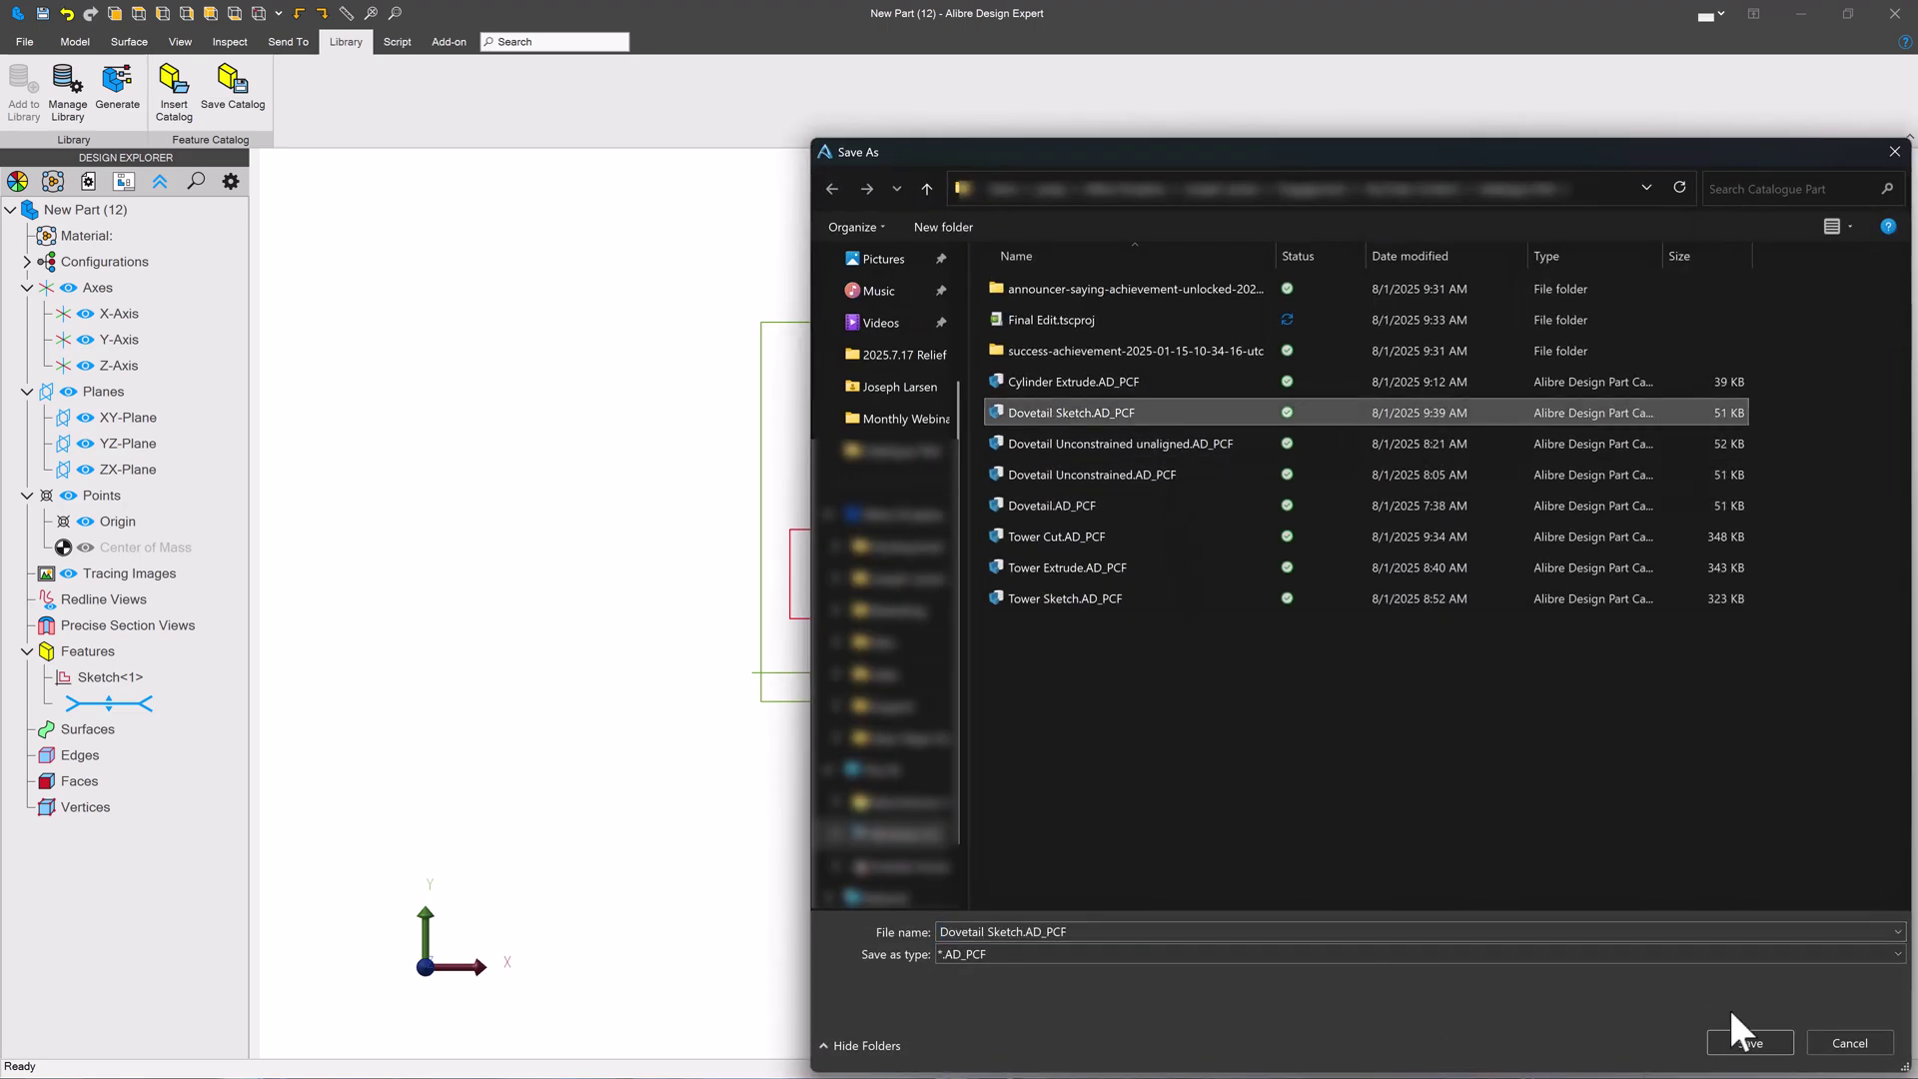
click(1751, 1043)
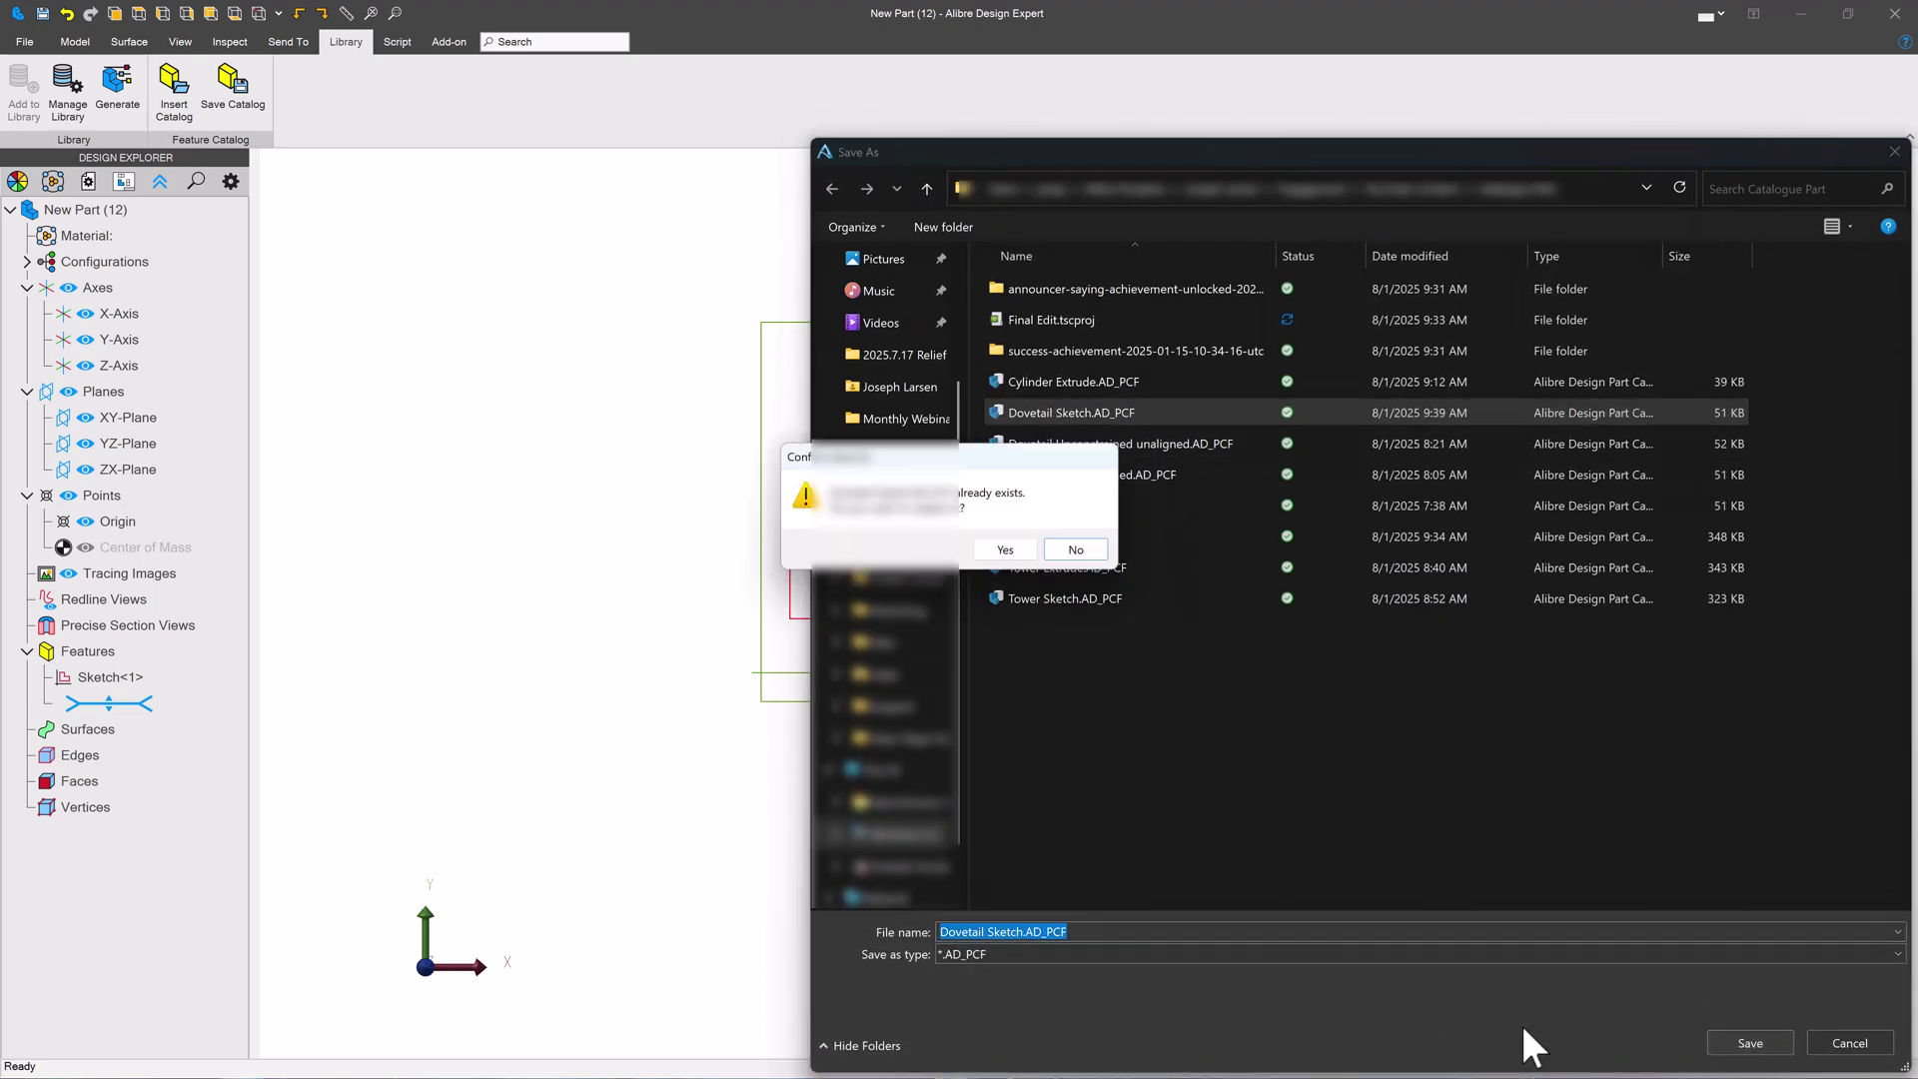
click(994, 555)
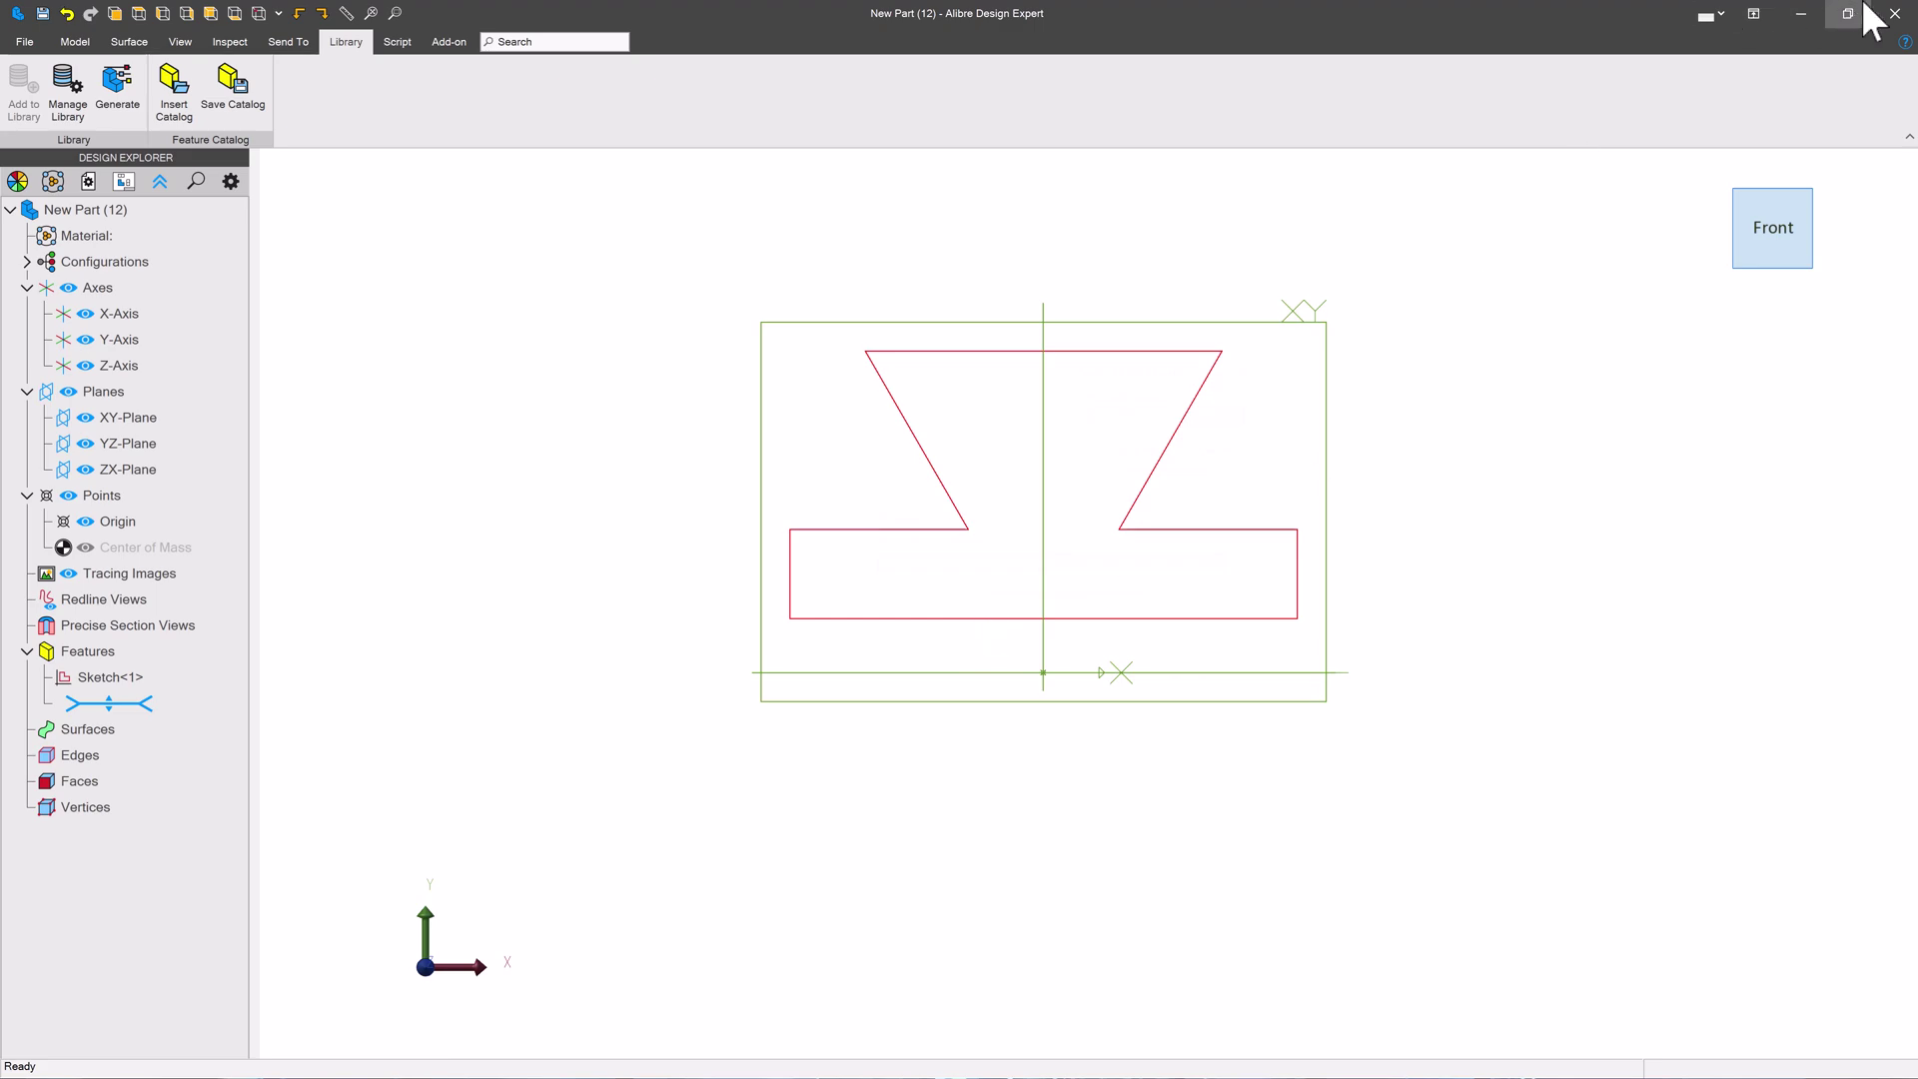
Create a new part and start a sketch on its XY-Plane
click(27, 42)
click(42, 110)
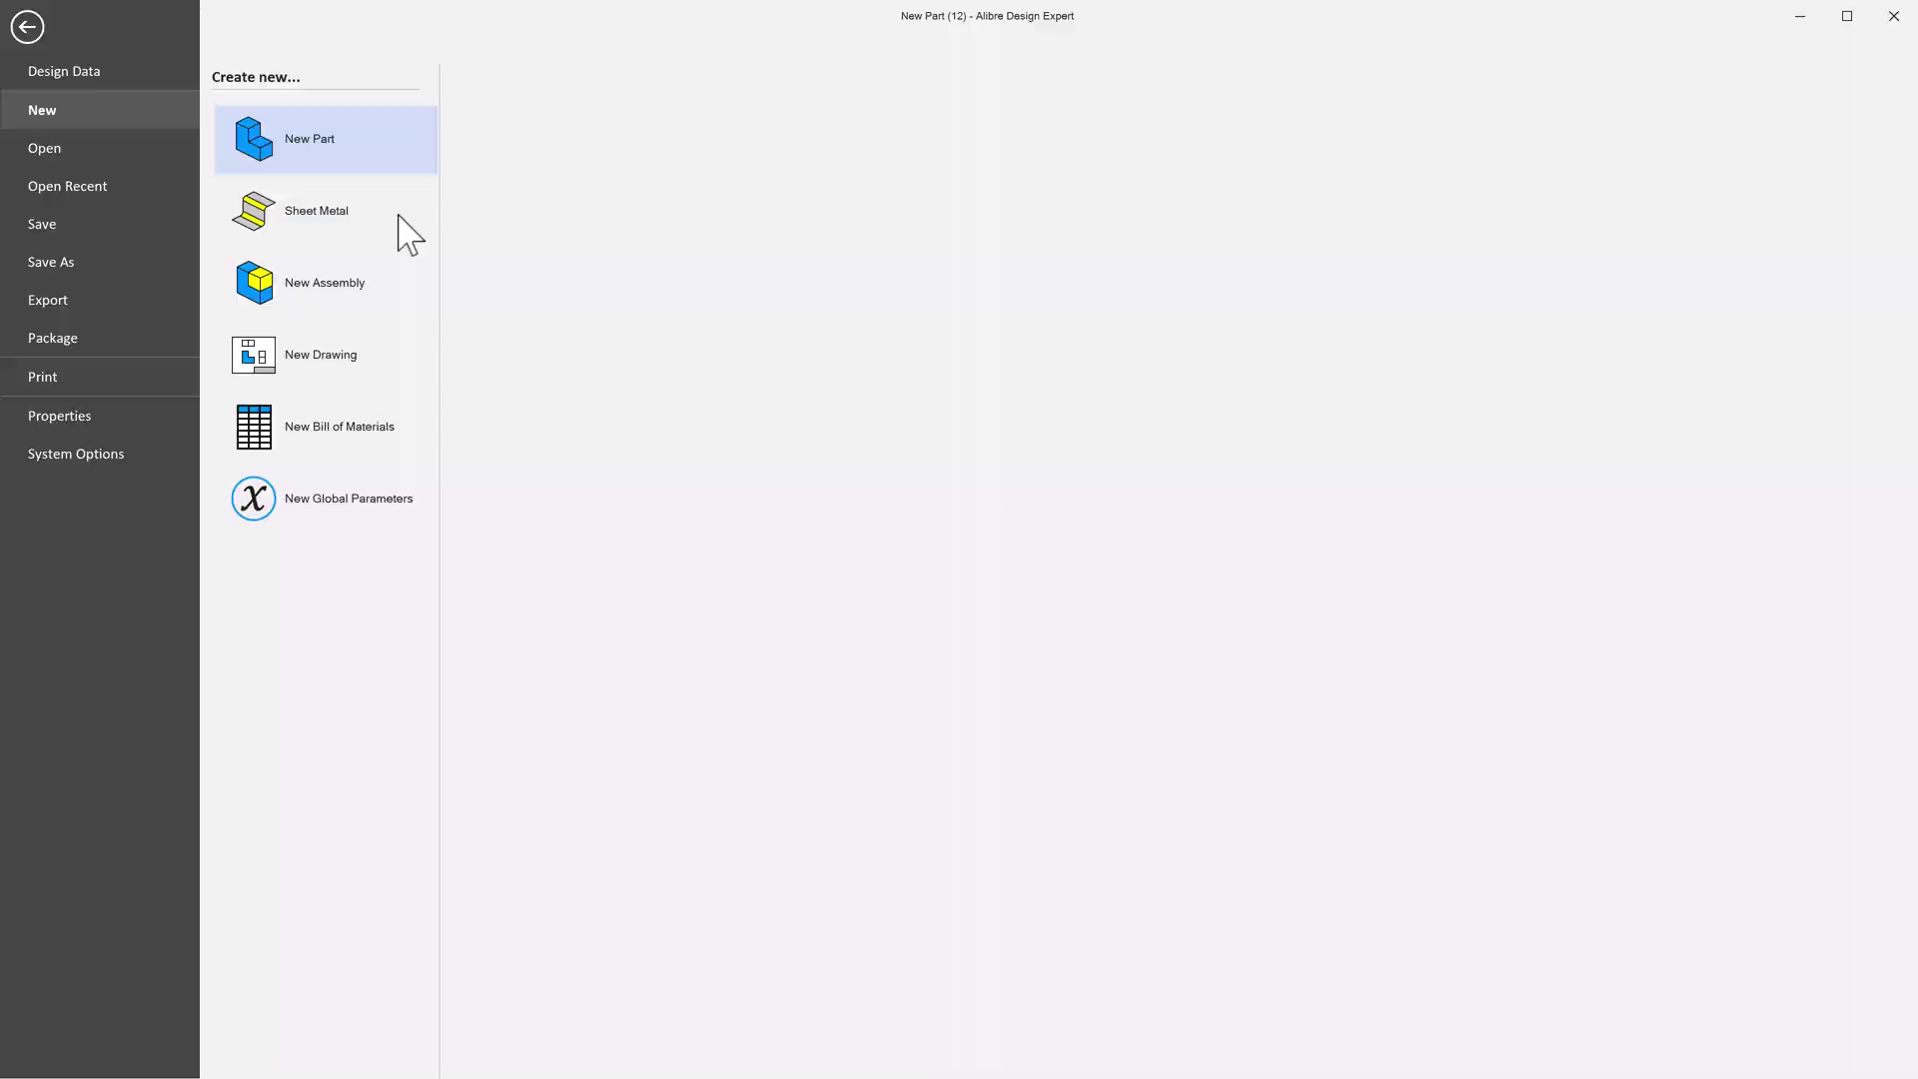
key(Escape)
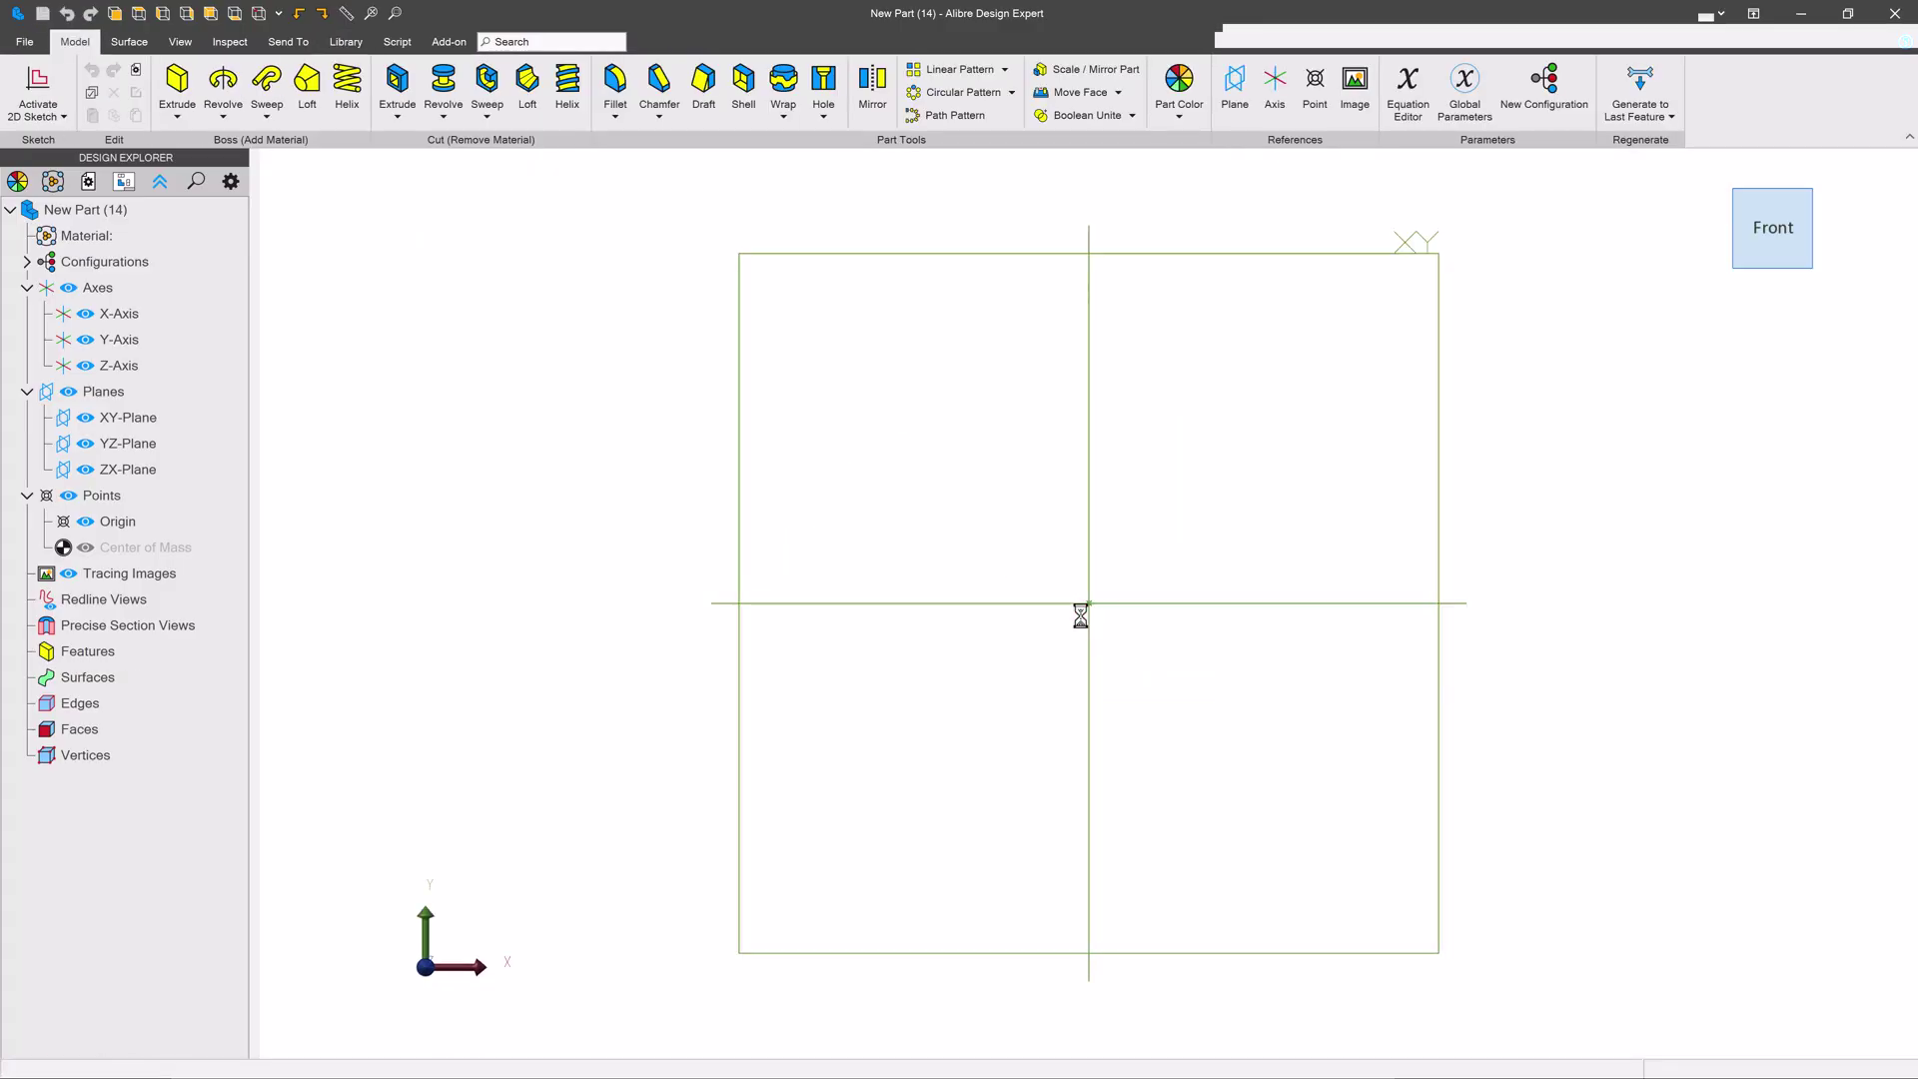
click(904, 253)
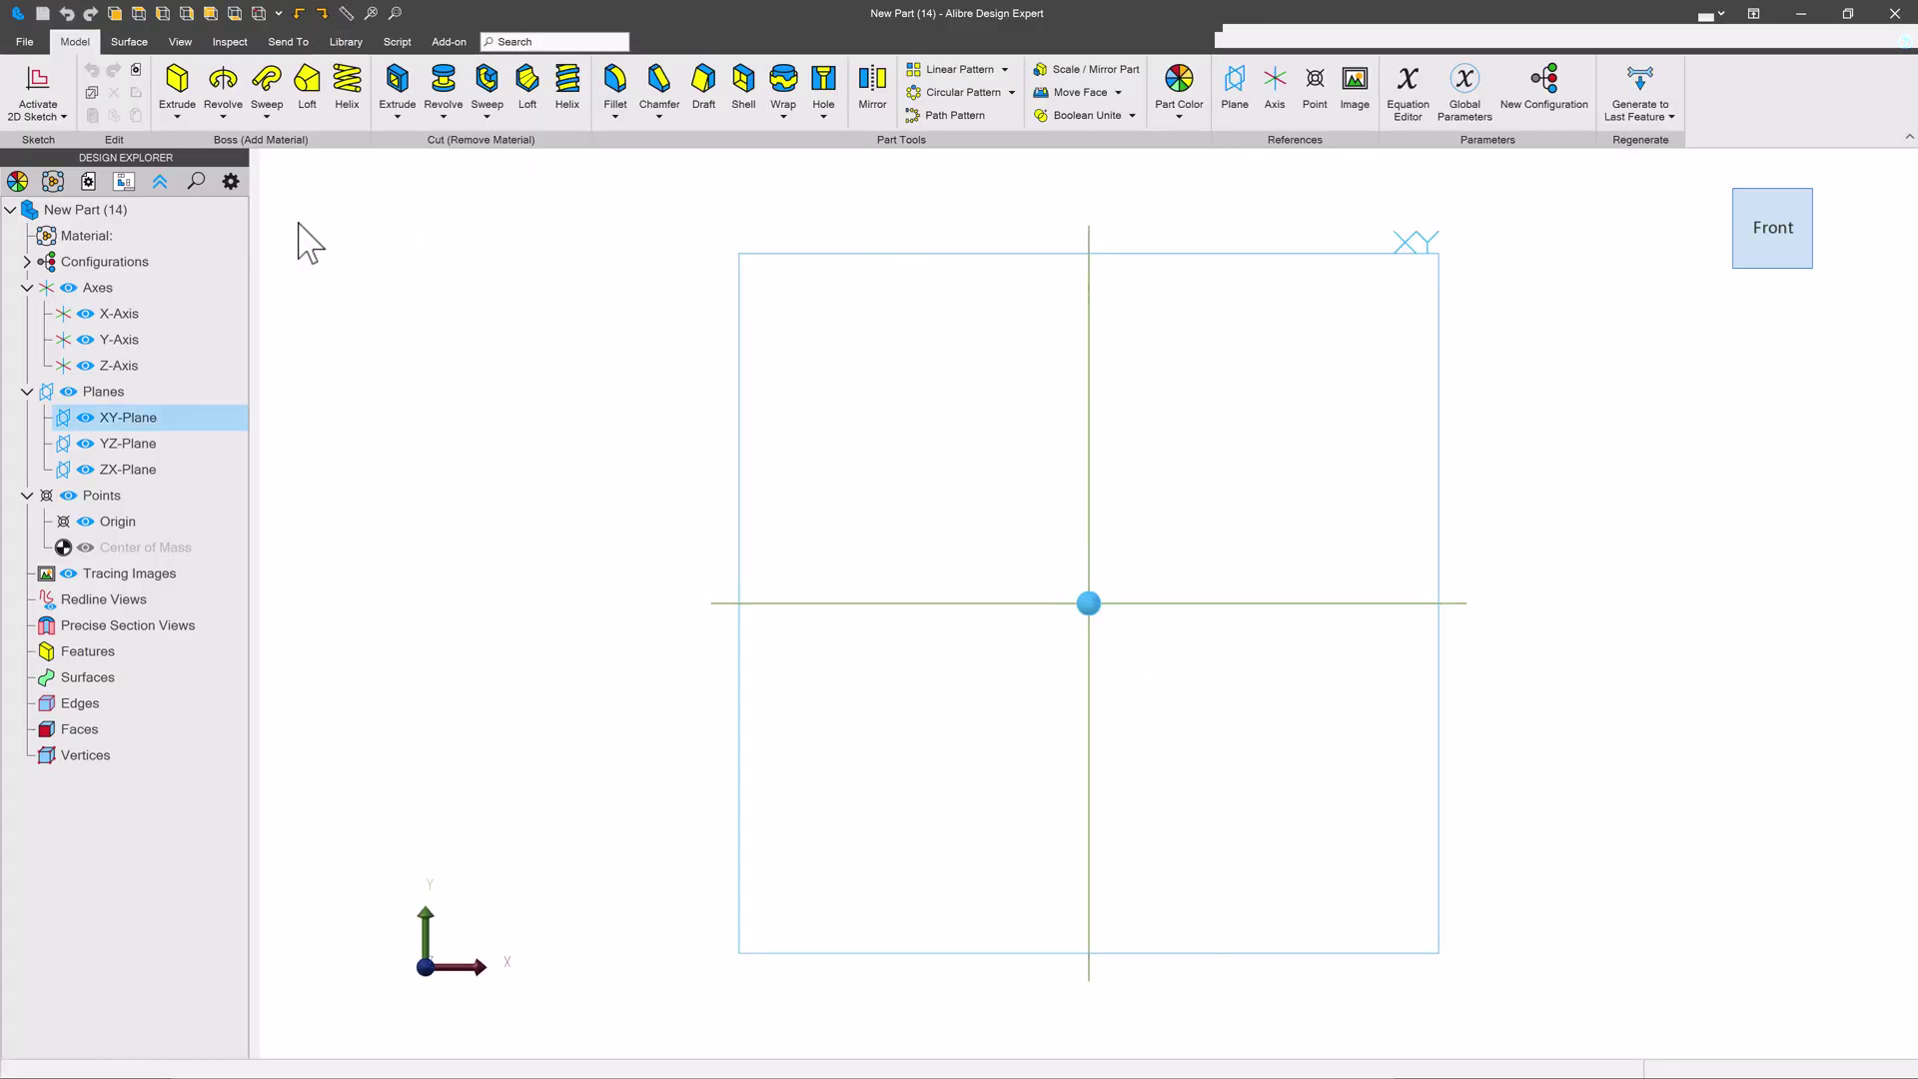
click(38, 91)
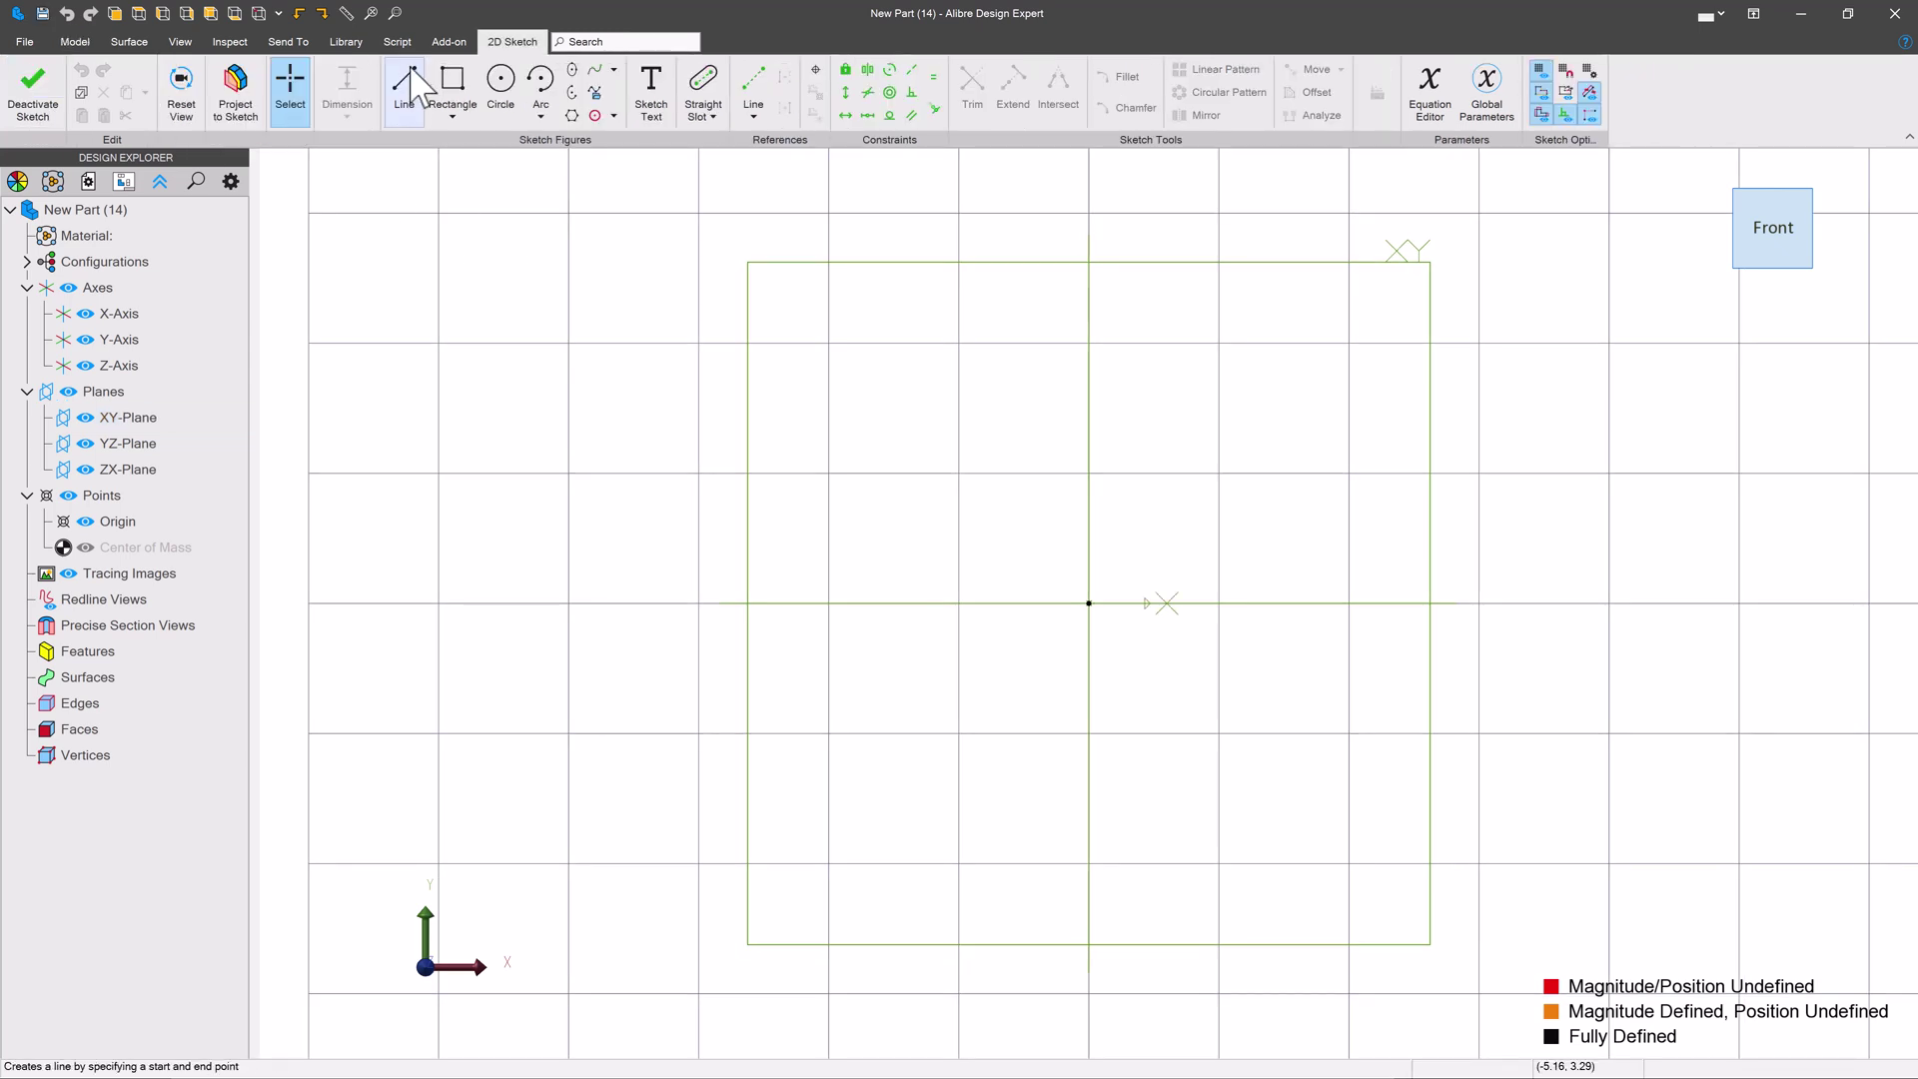
Draw a closed irregular six-sided polygon outline with the Line tool
click(403, 92)
scroll(843, 458, down, 3)
click(822, 313)
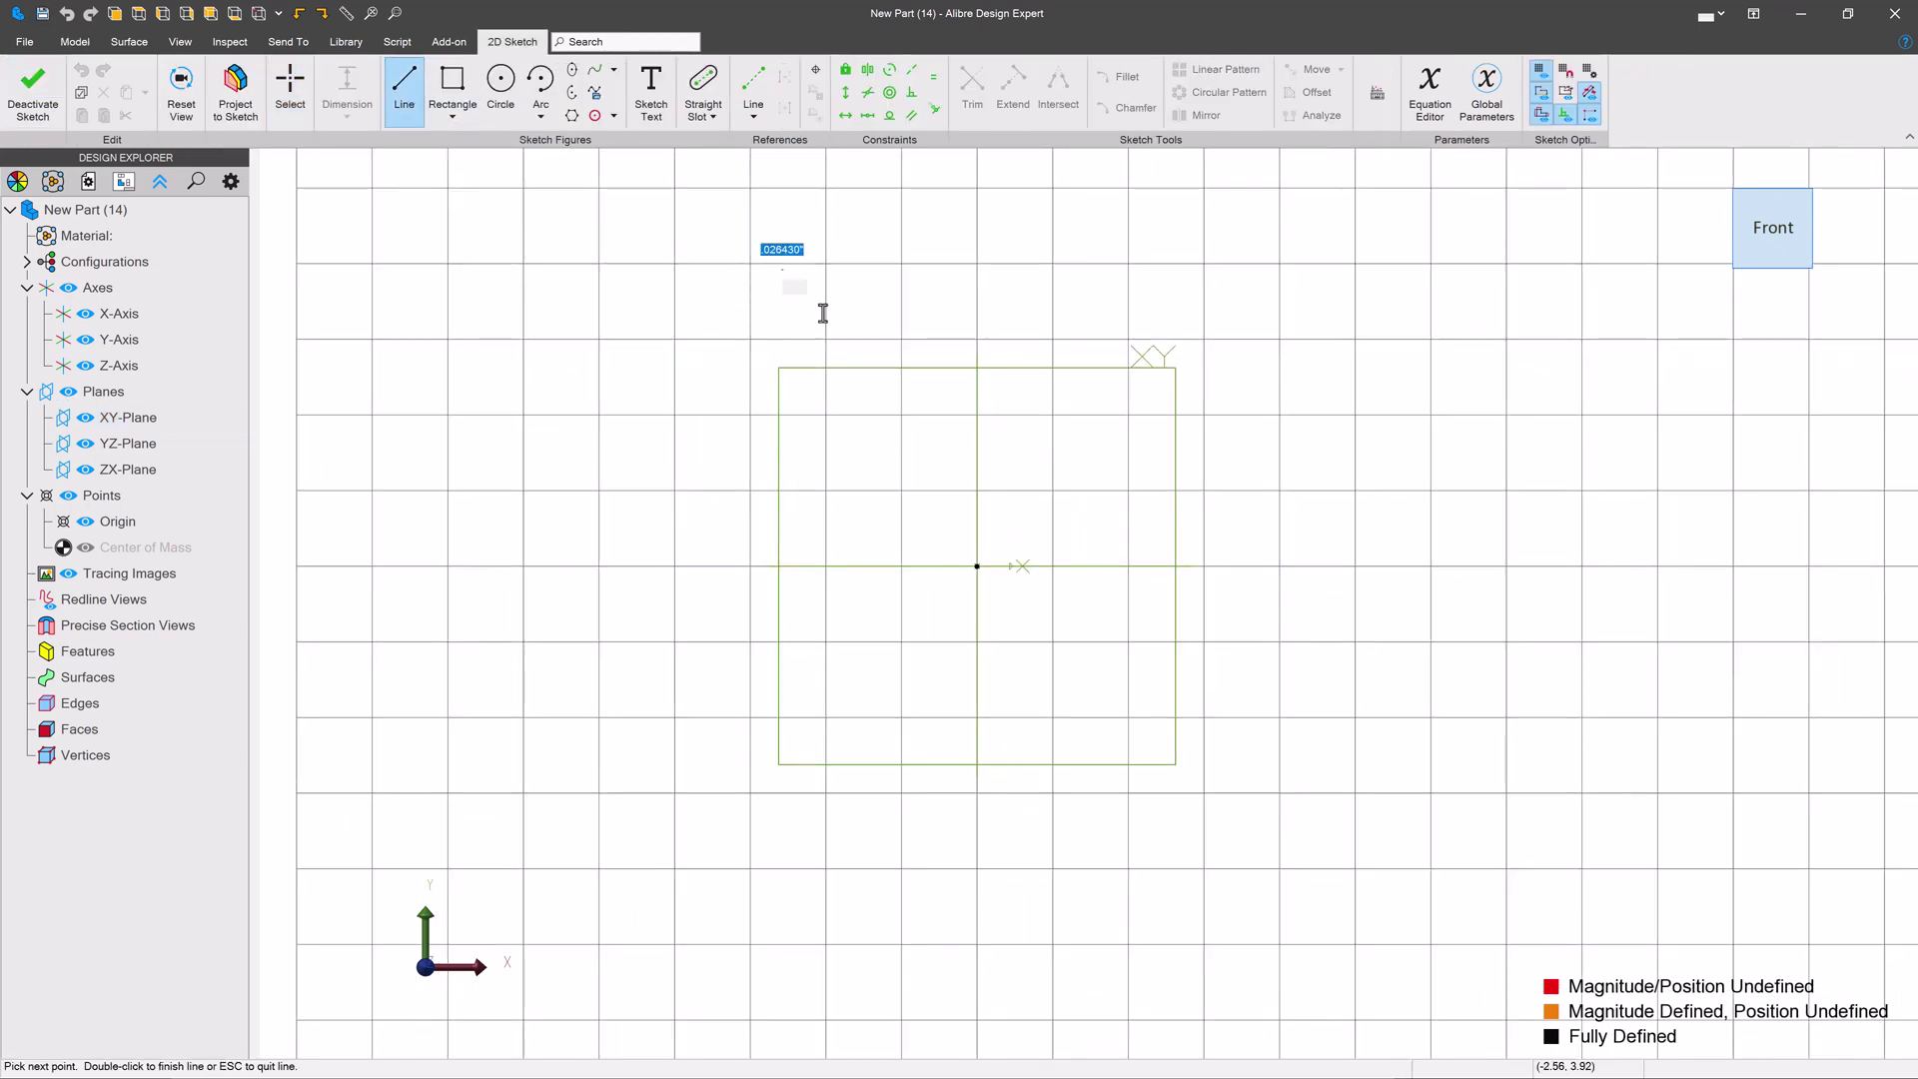
click(1230, 565)
click(1391, 835)
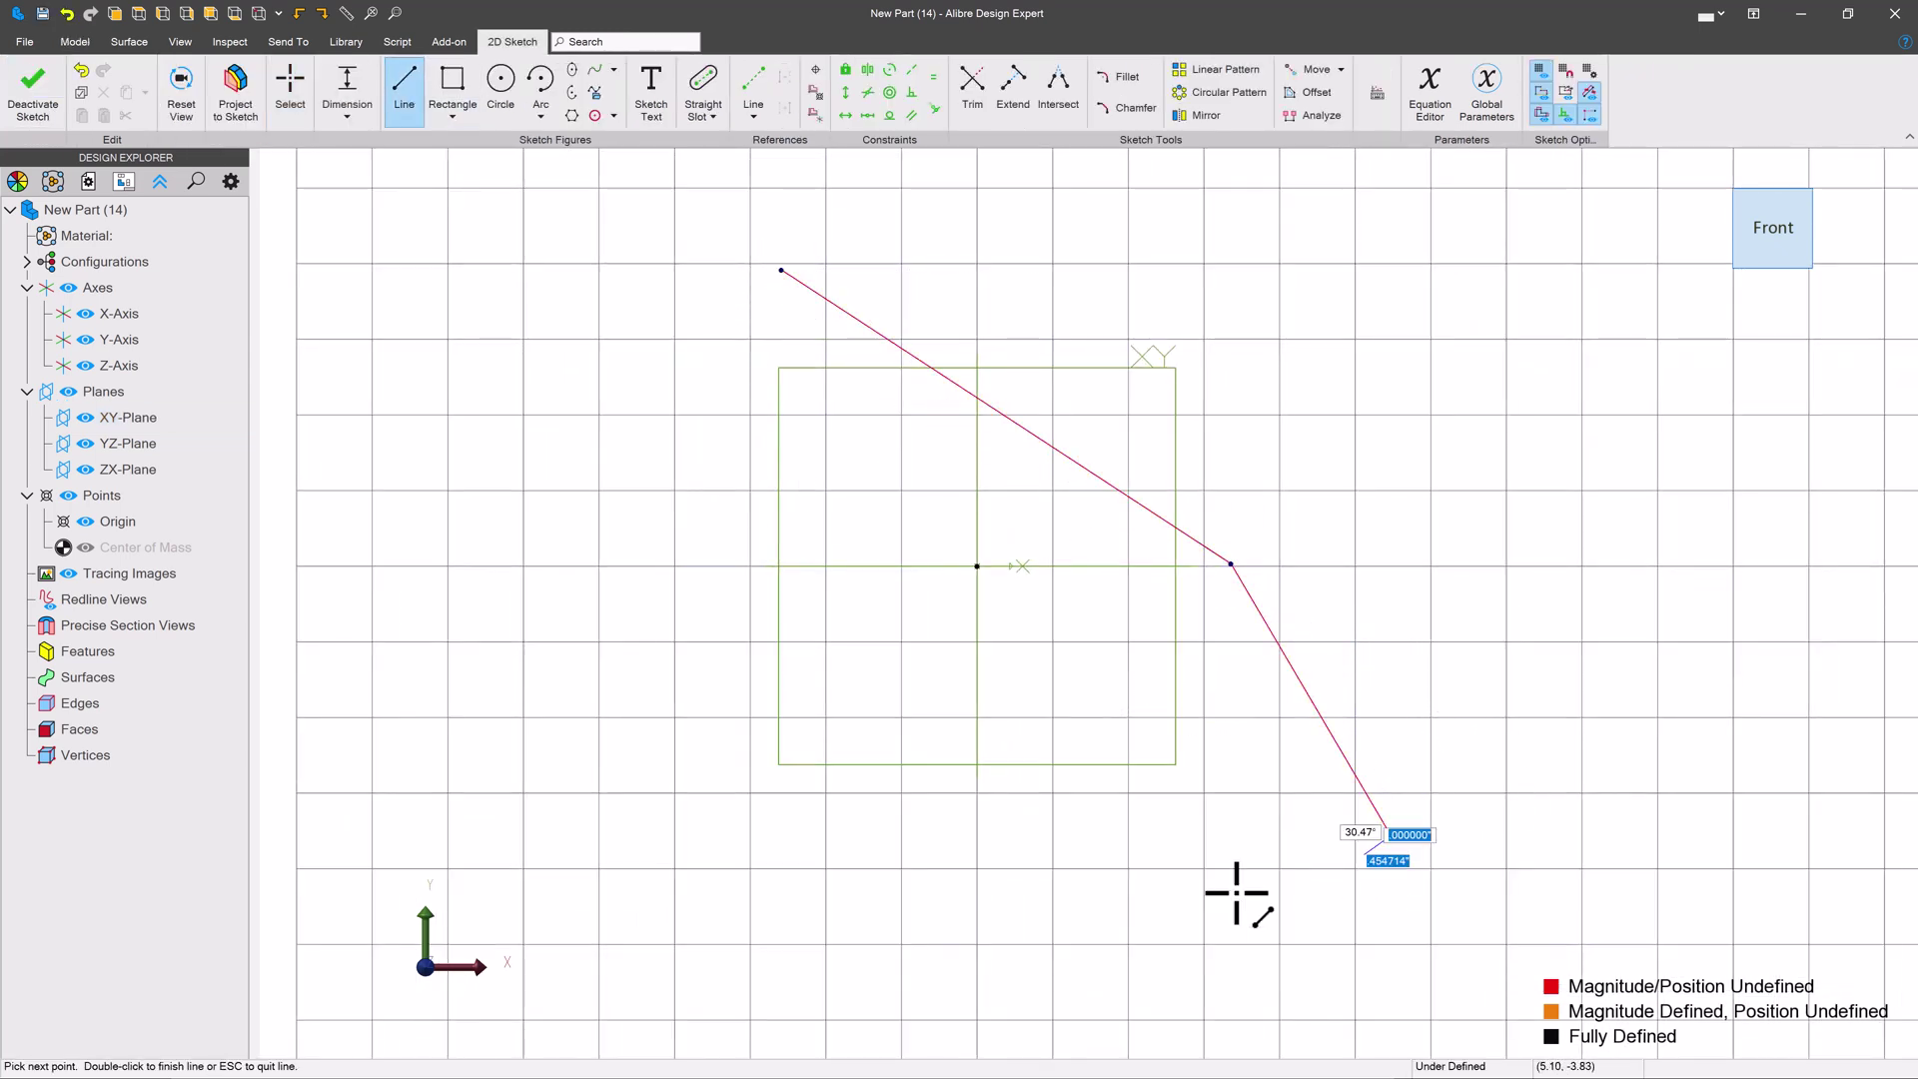
click(524, 771)
click(537, 468)
click(300, 326)
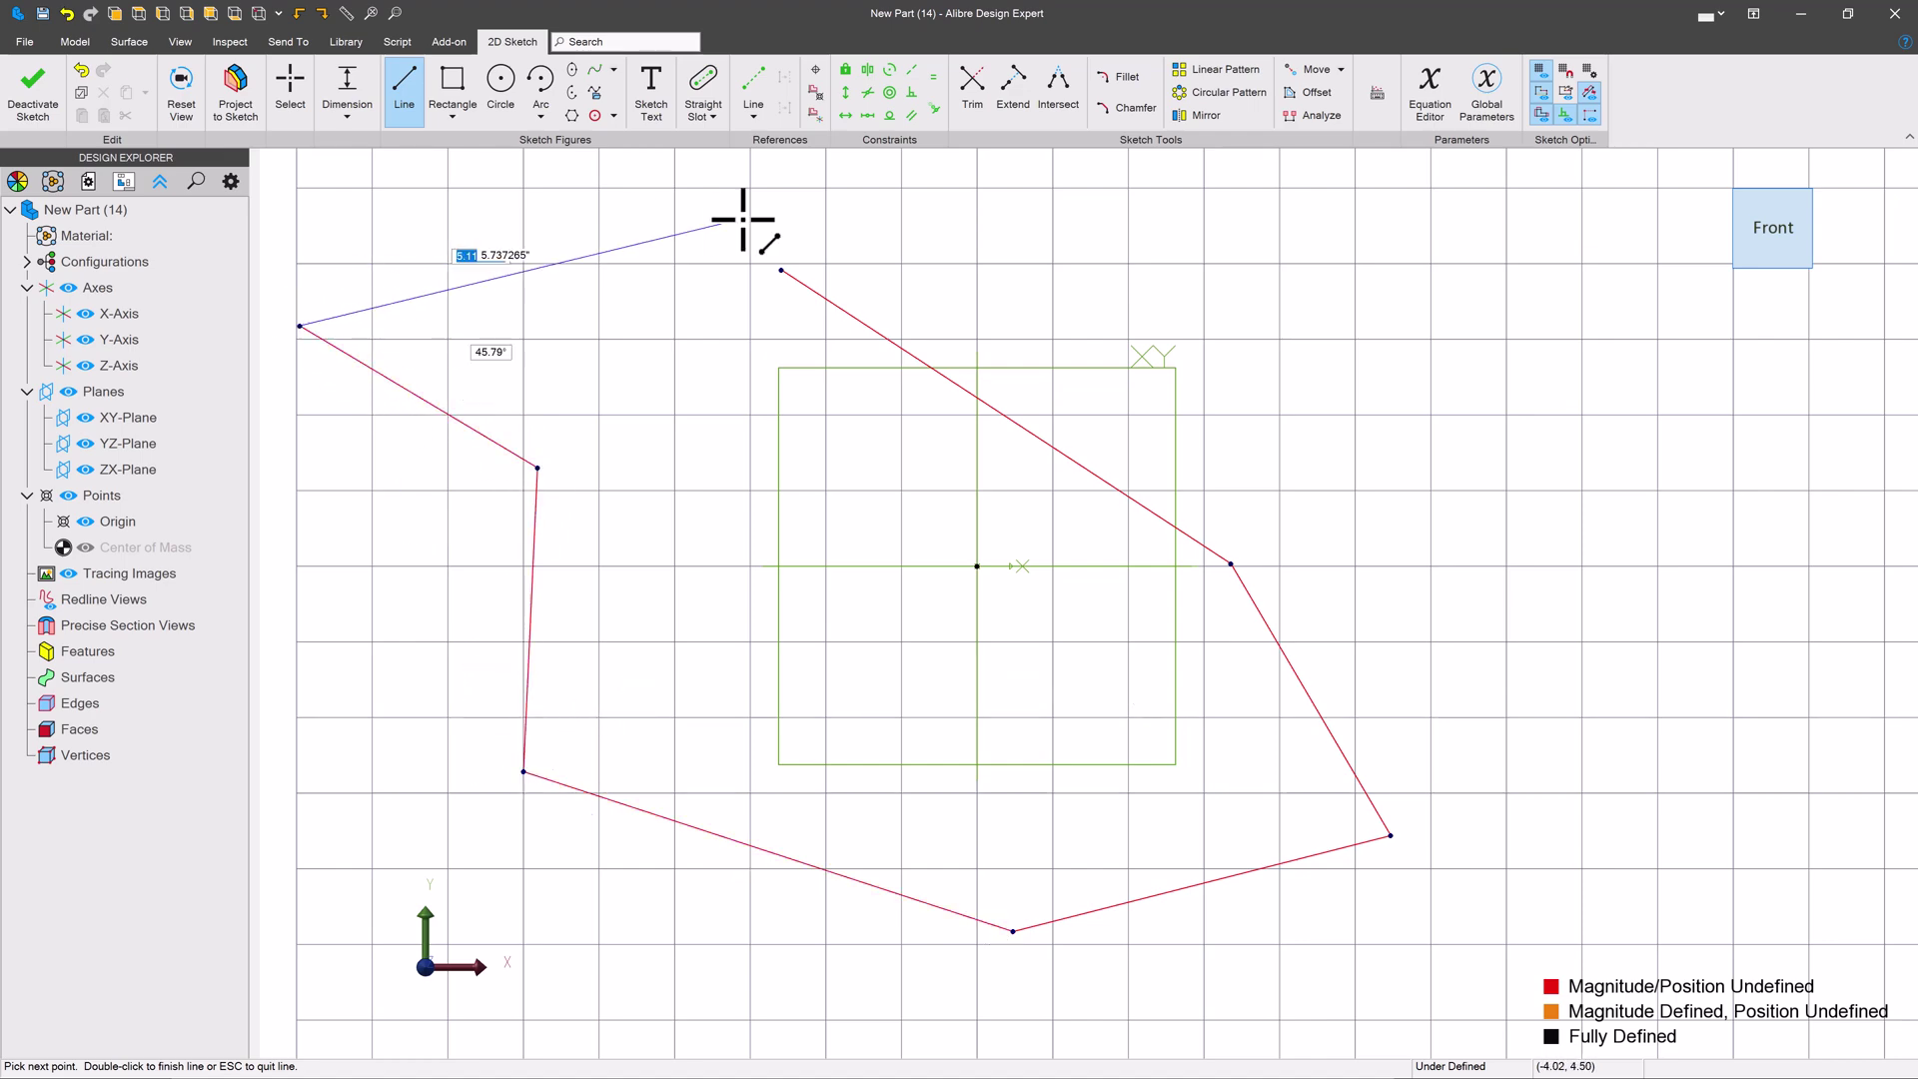
click(781, 269)
Extrude the outline into a thin plate, Extrusion<1>
click(14, 85)
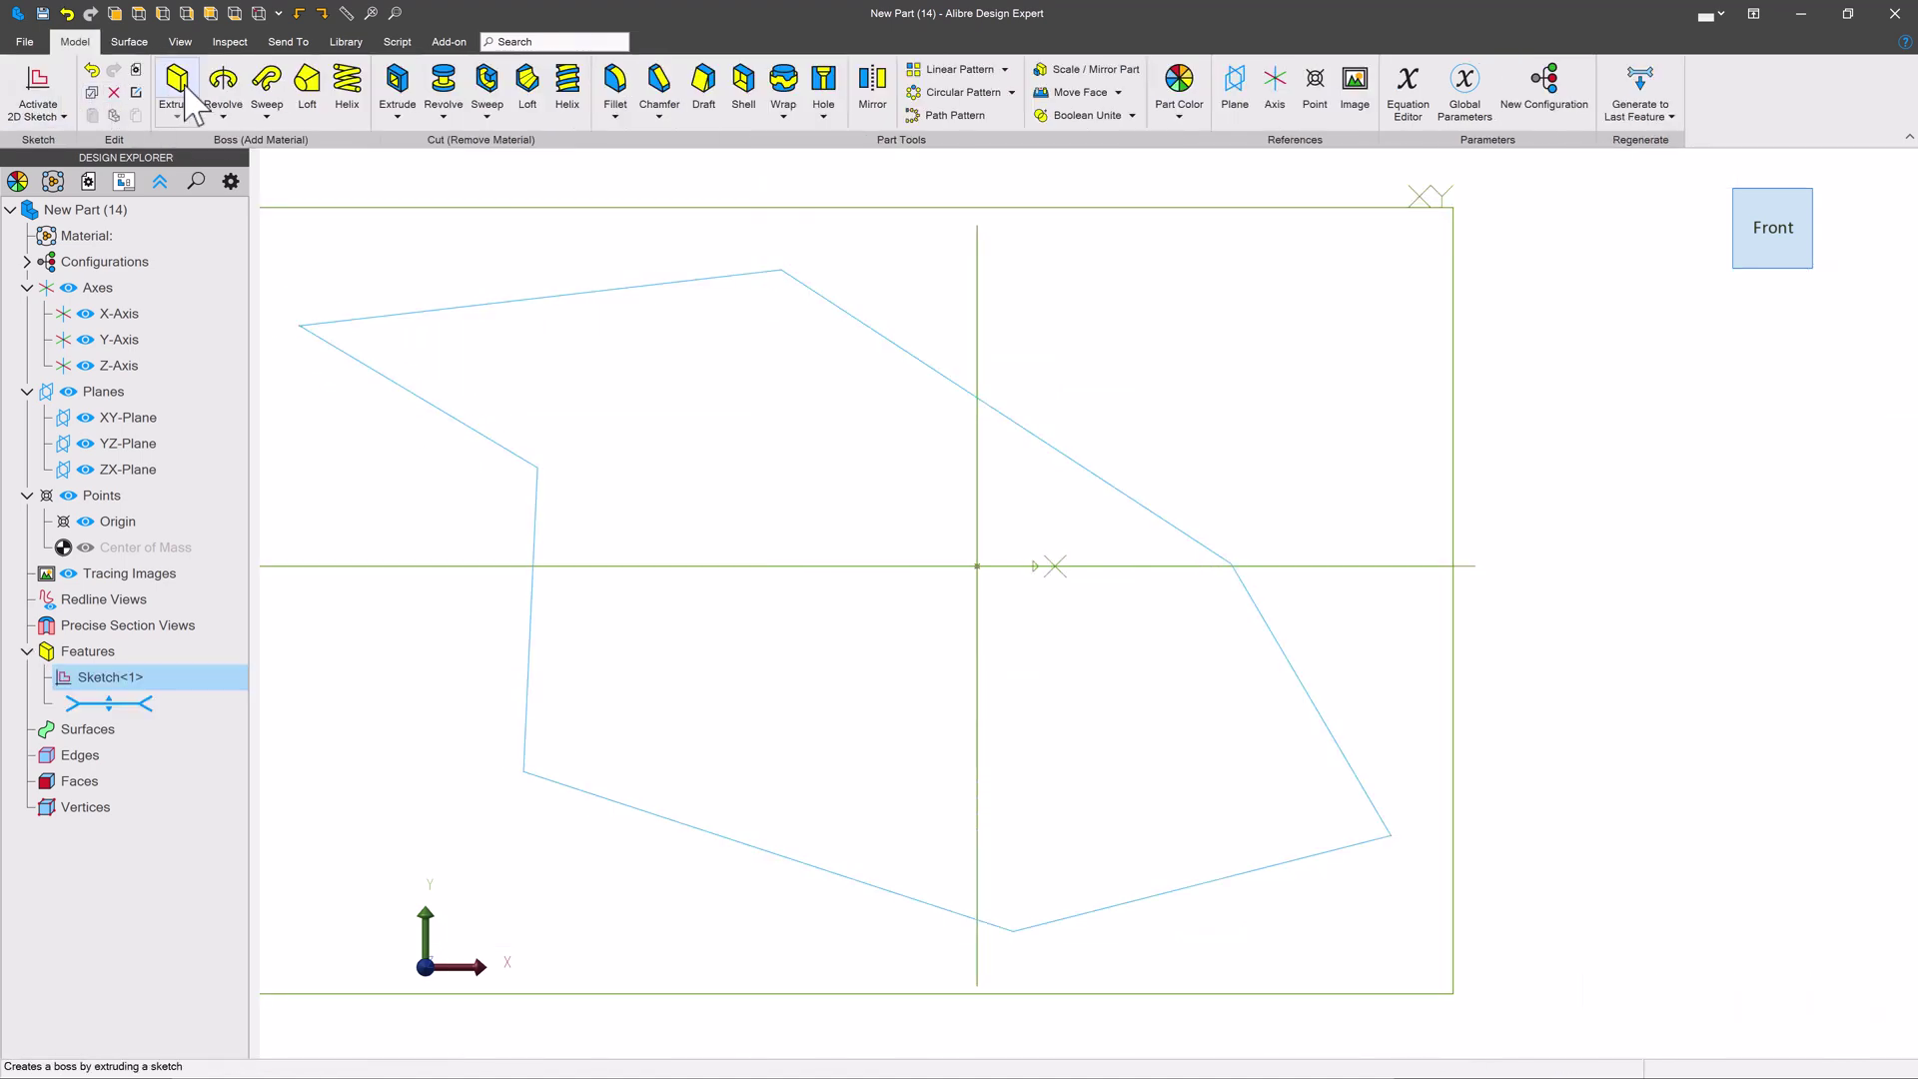
click(177, 85)
click(1339, 348)
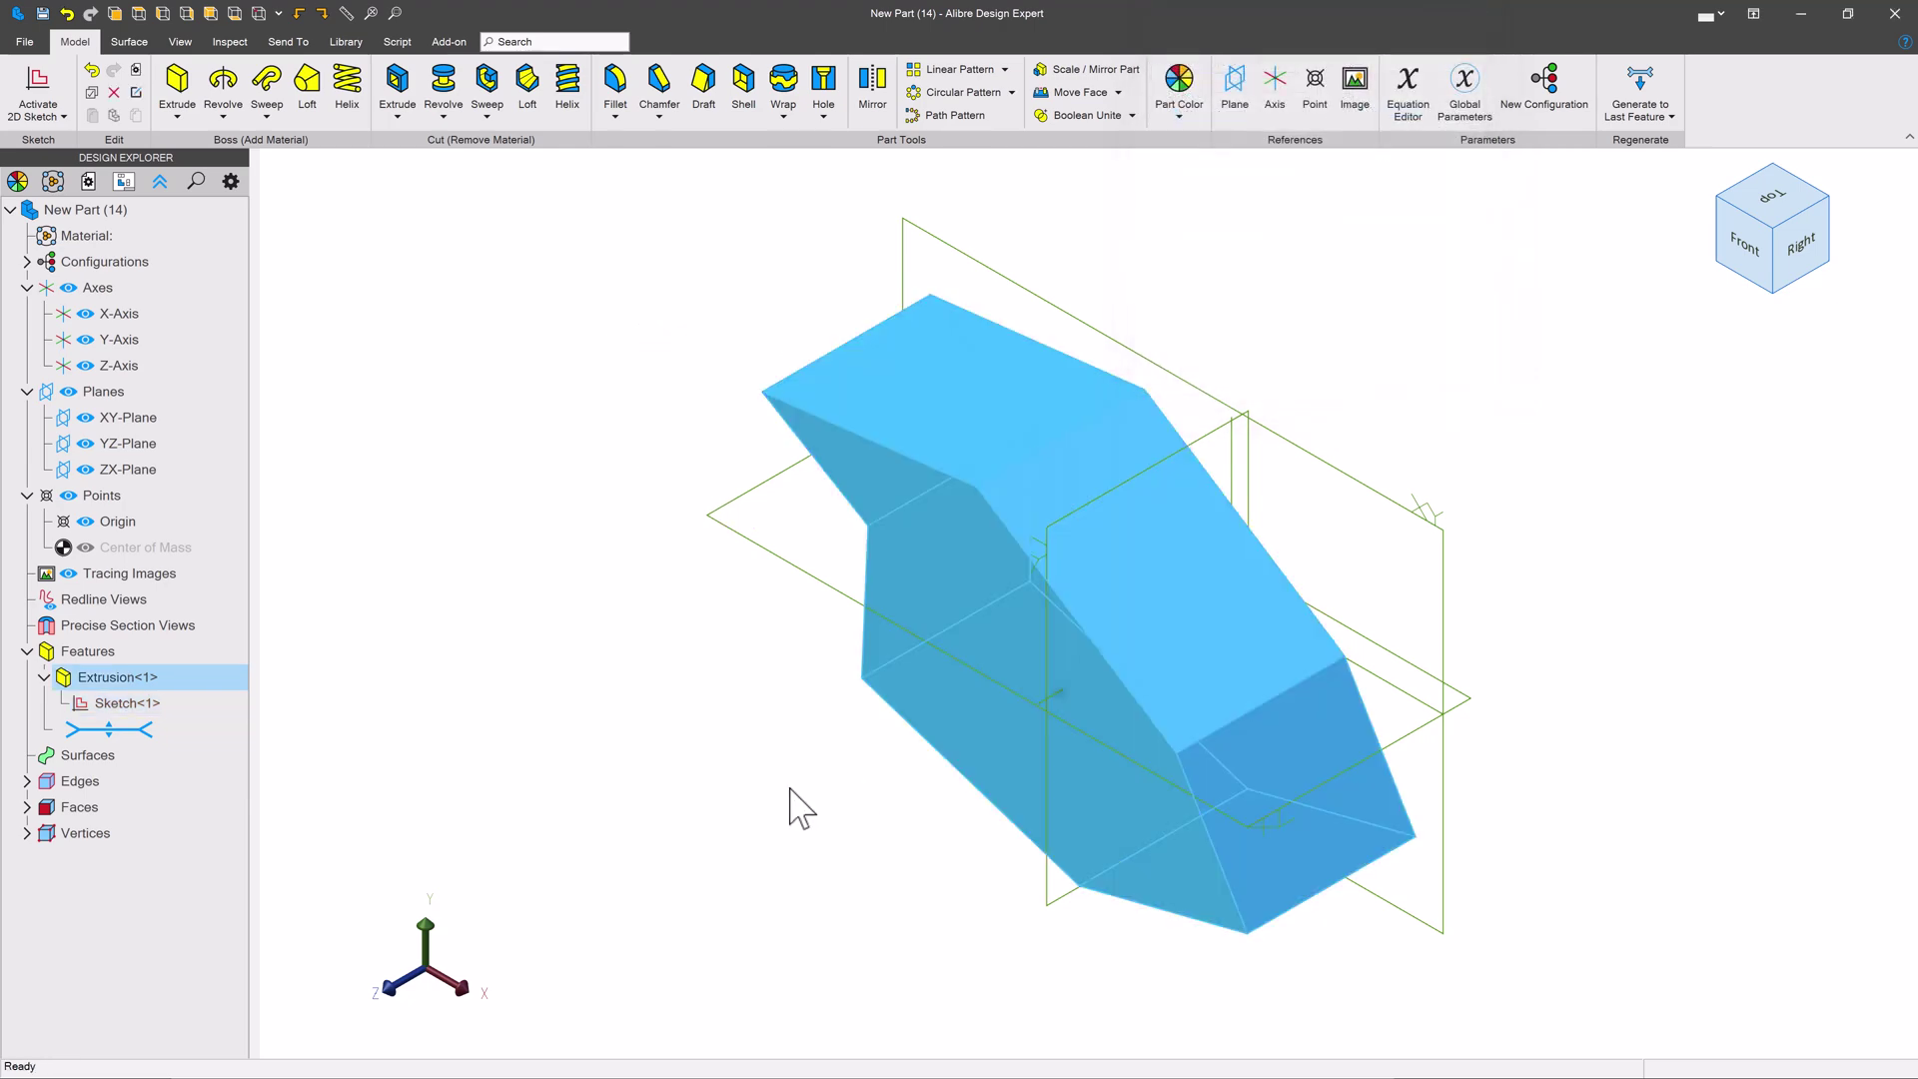
middle_drag(826, 887, 1028, 784)
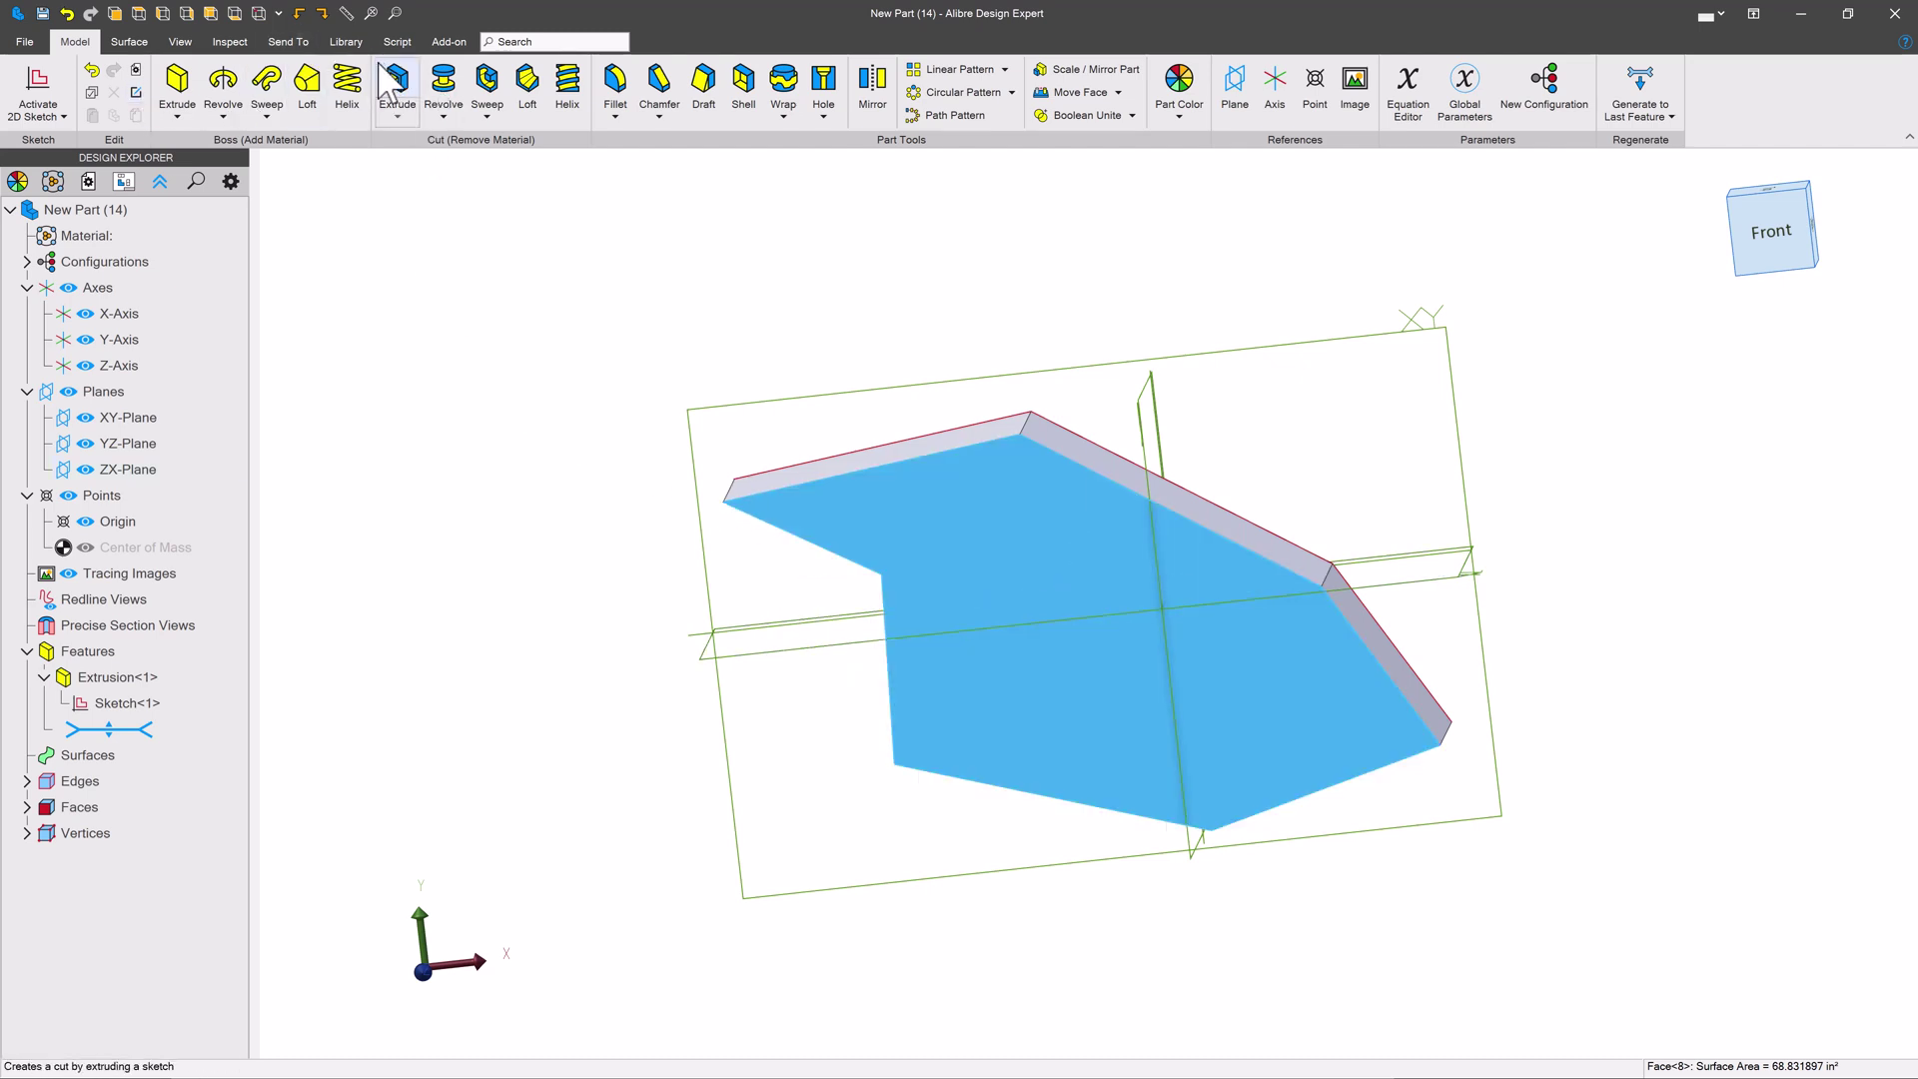
Load the Dovetail Sketch.AD_PCF file into the Insert Catalog Feature dialog
click(346, 41)
click(175, 90)
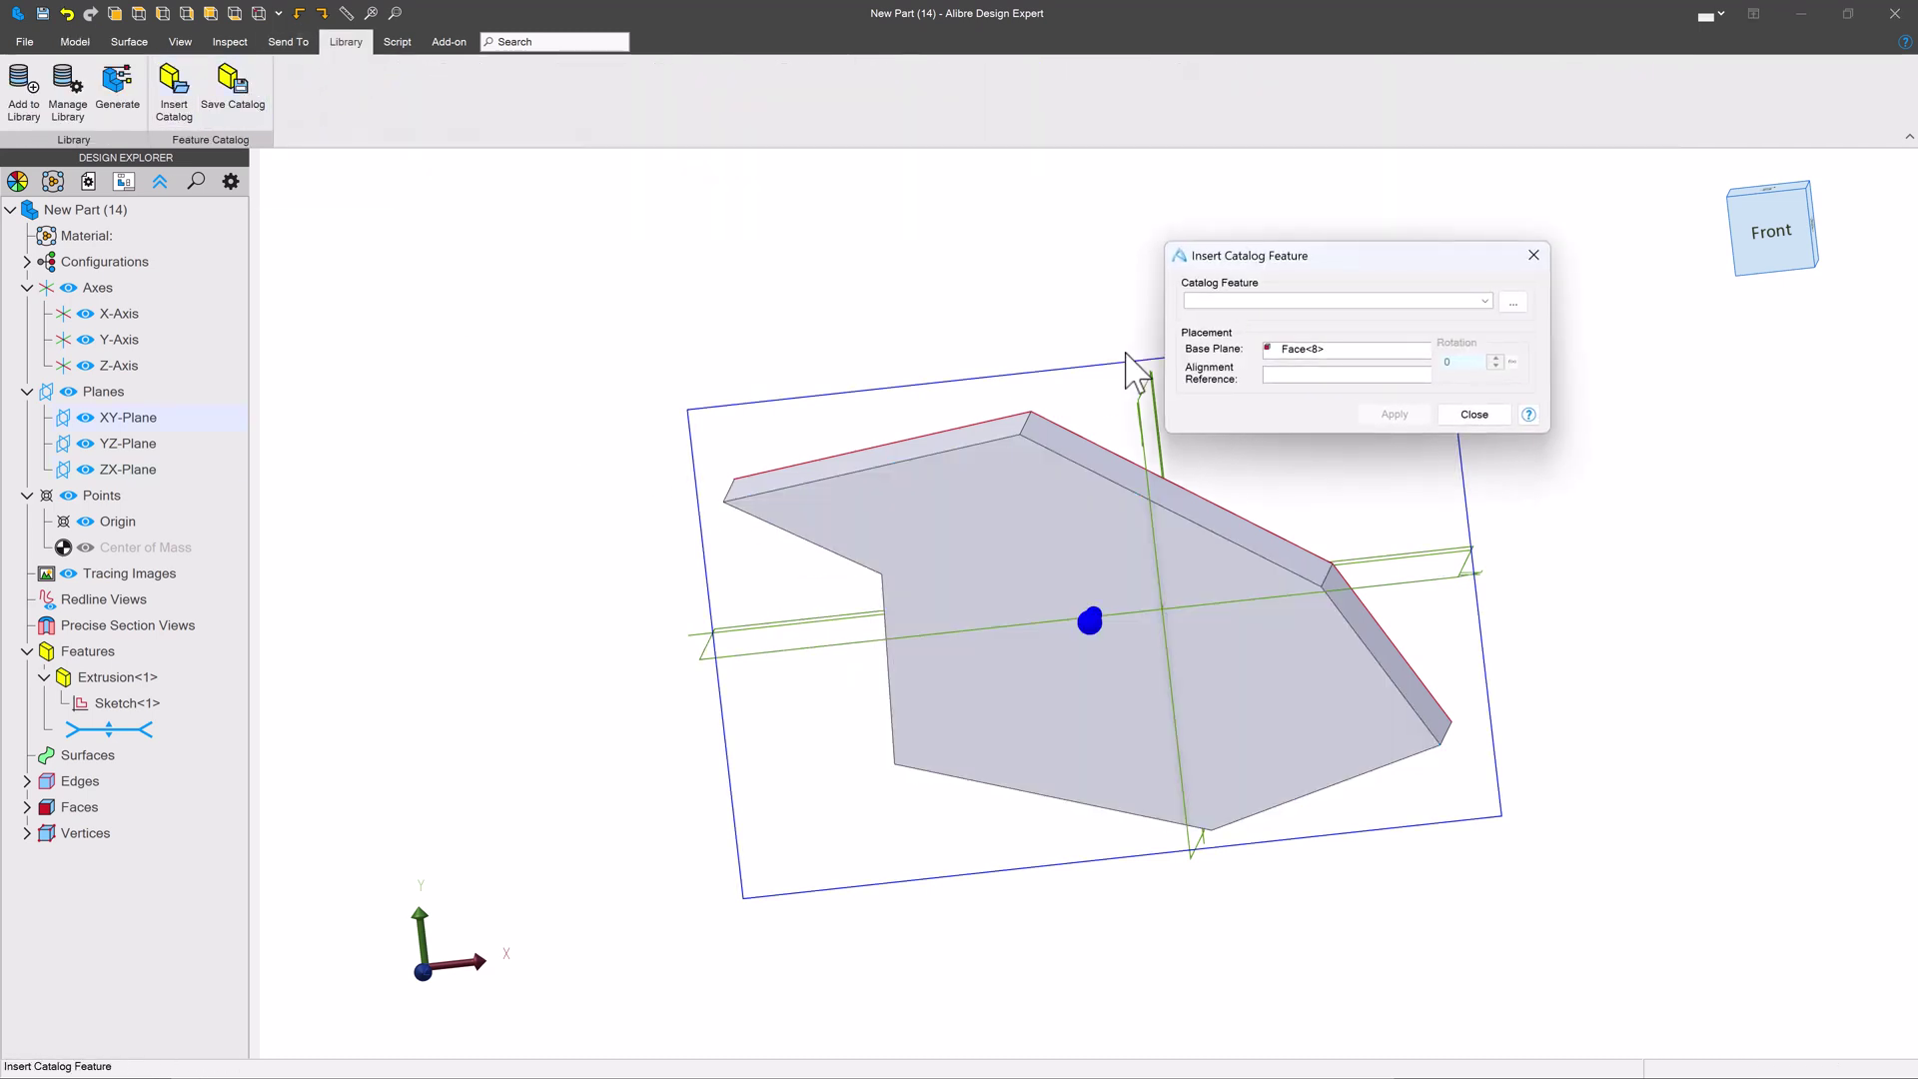
click(1457, 358)
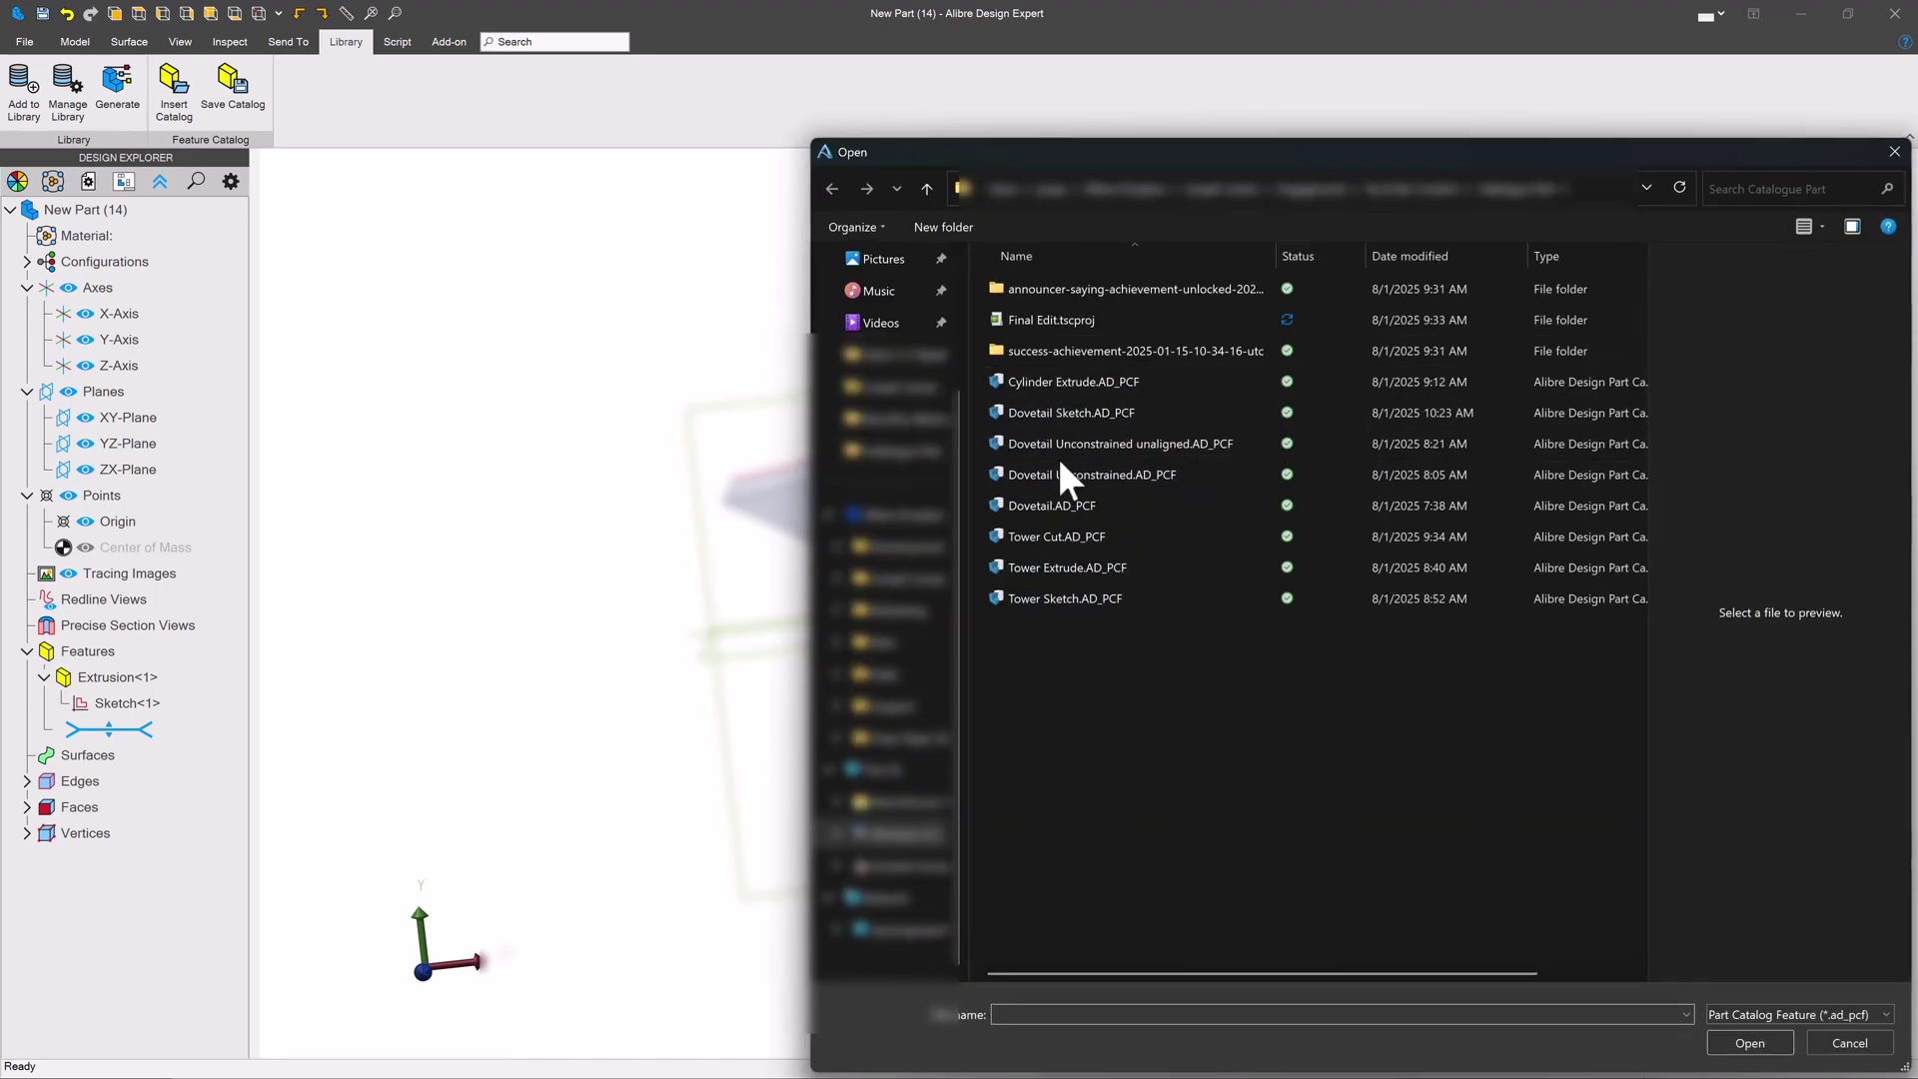
click(1088, 414)
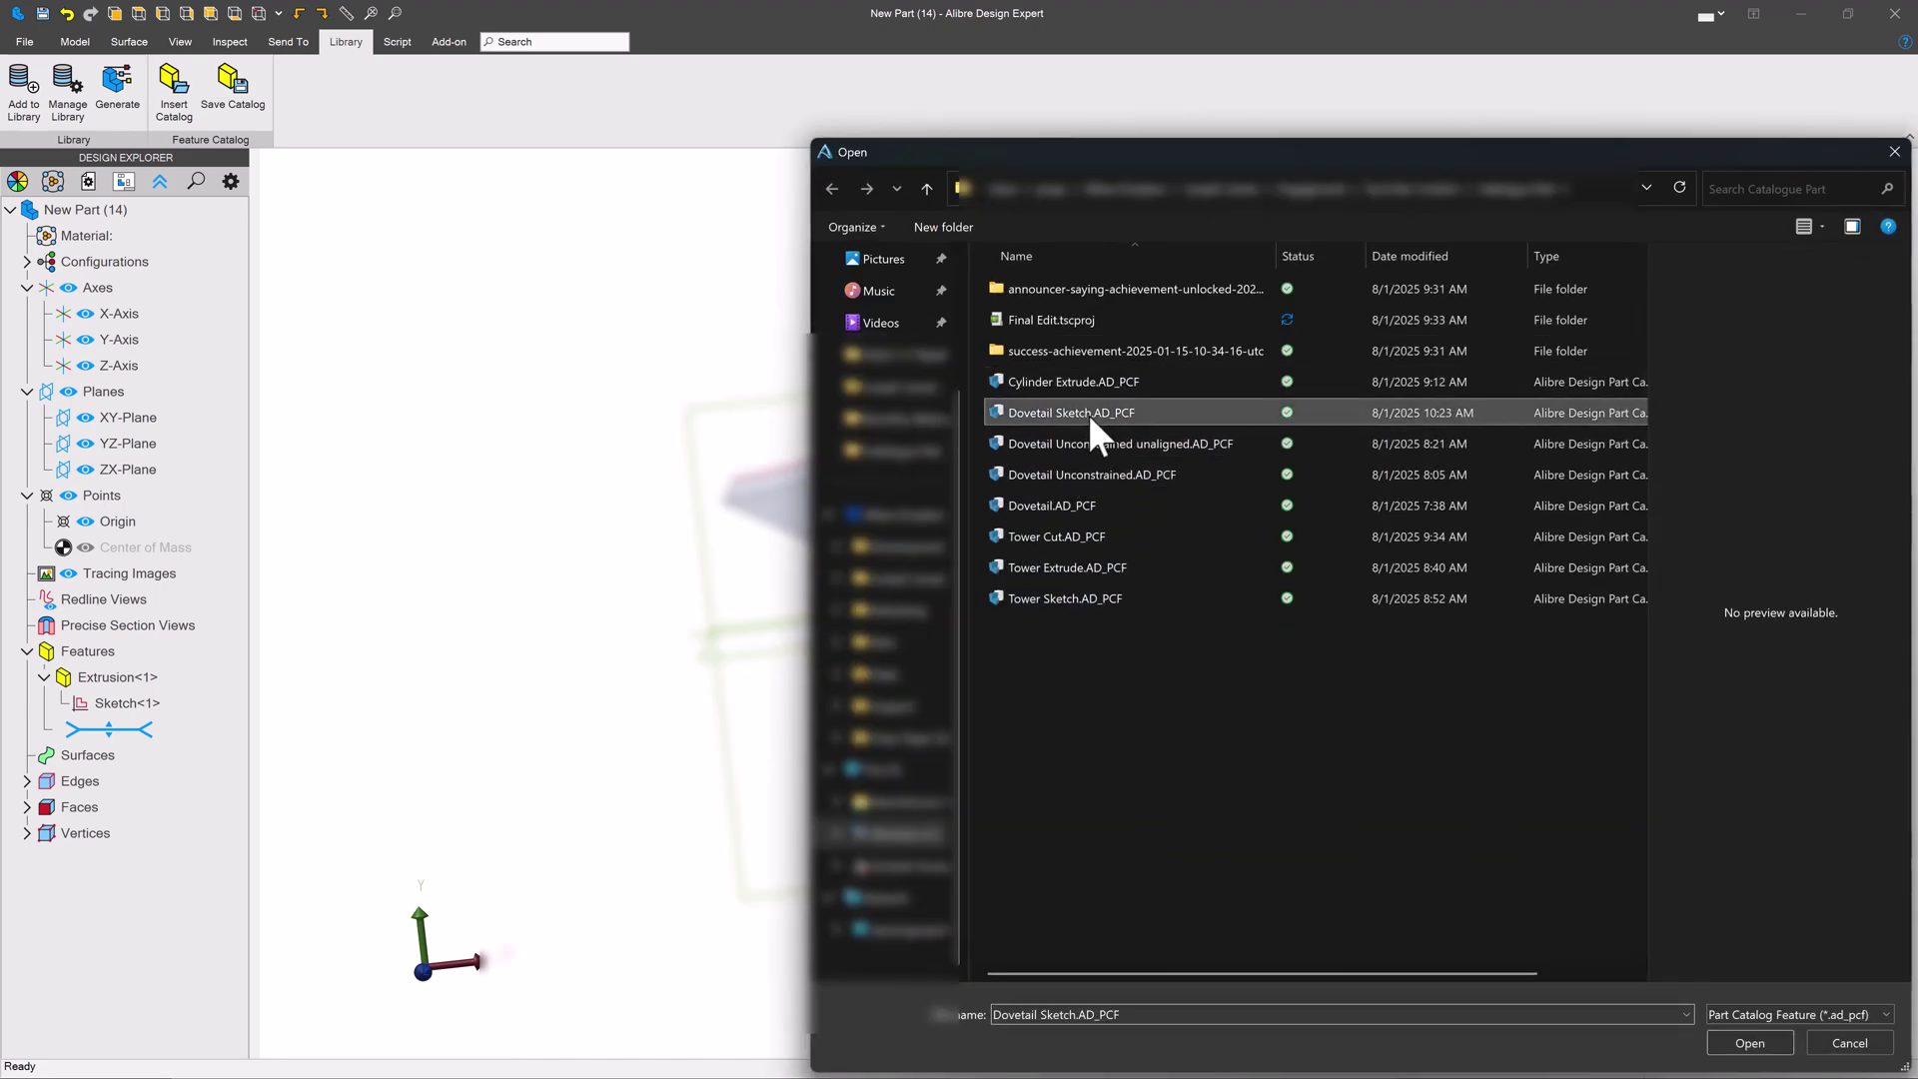
click(1749, 1043)
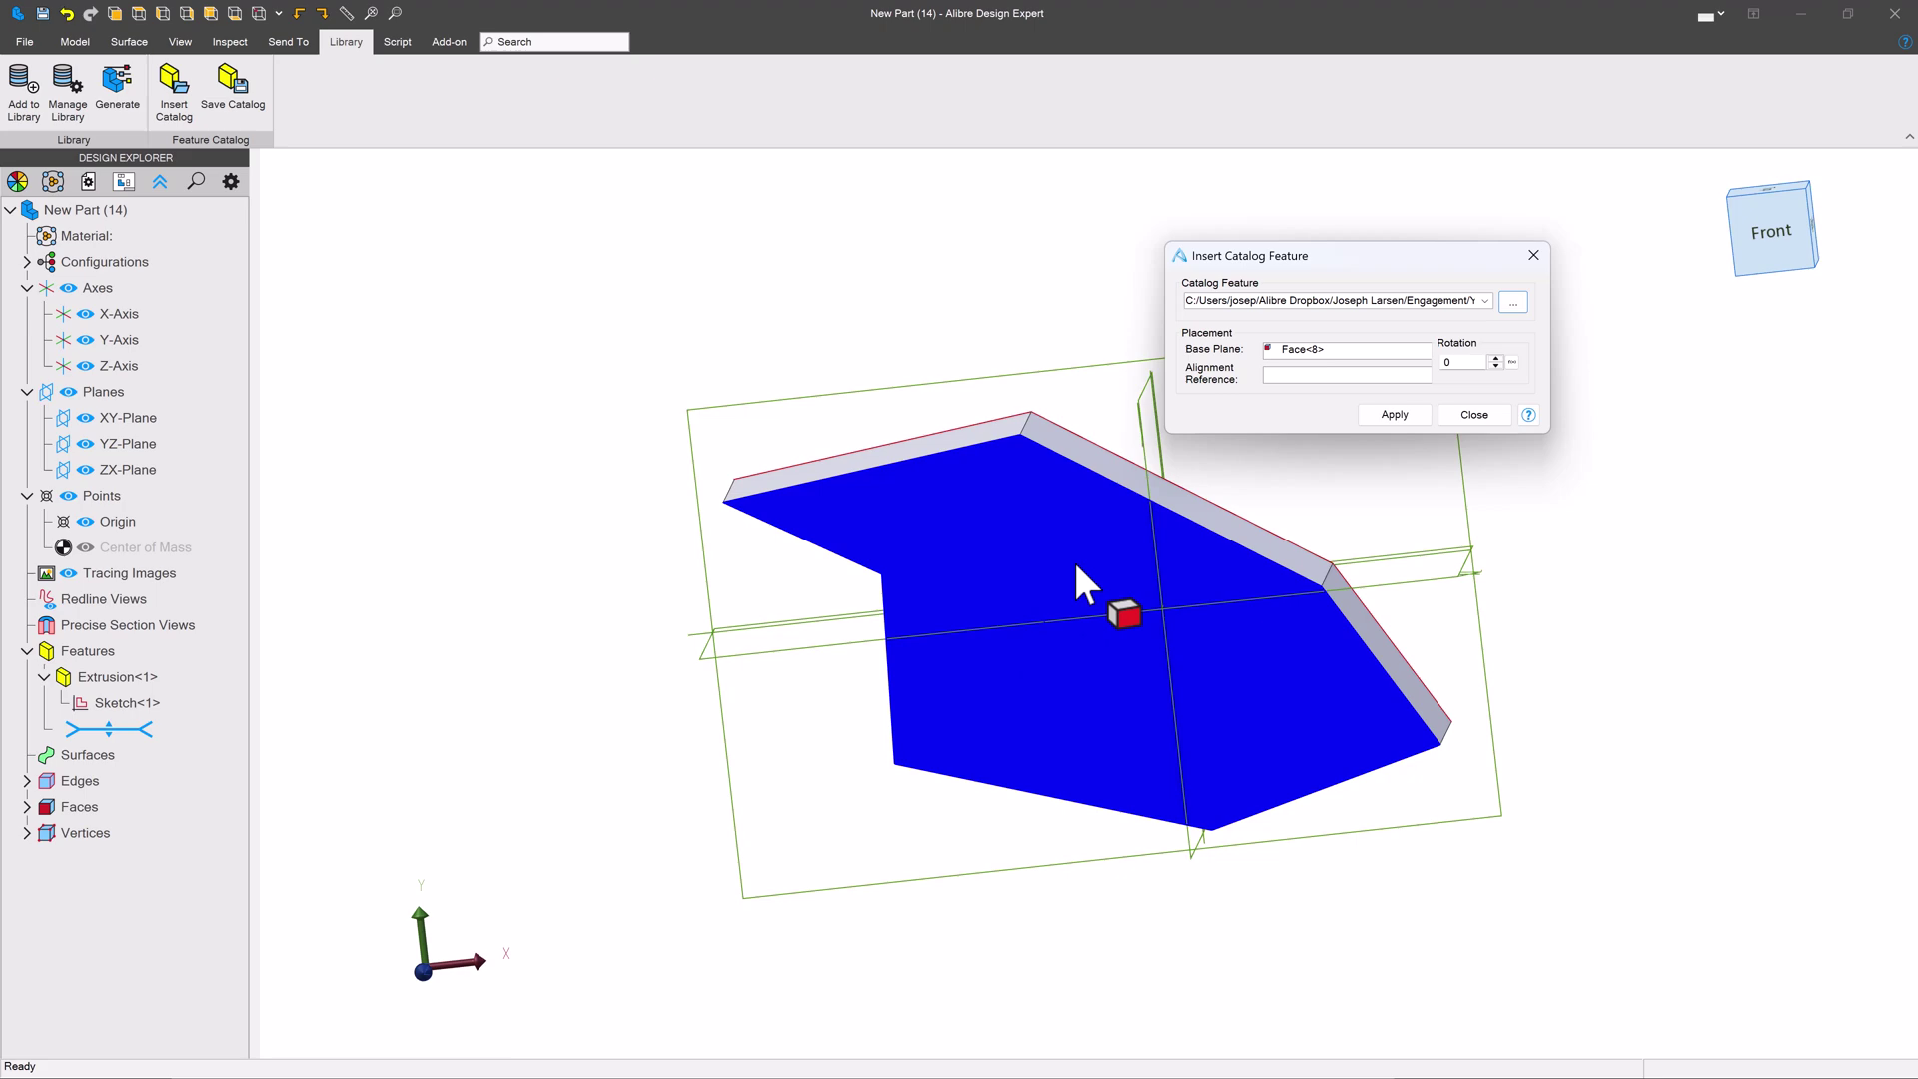
Set the base plane to the plate's top face, Face<8>, and move the preview to its top edge
click(1035, 607)
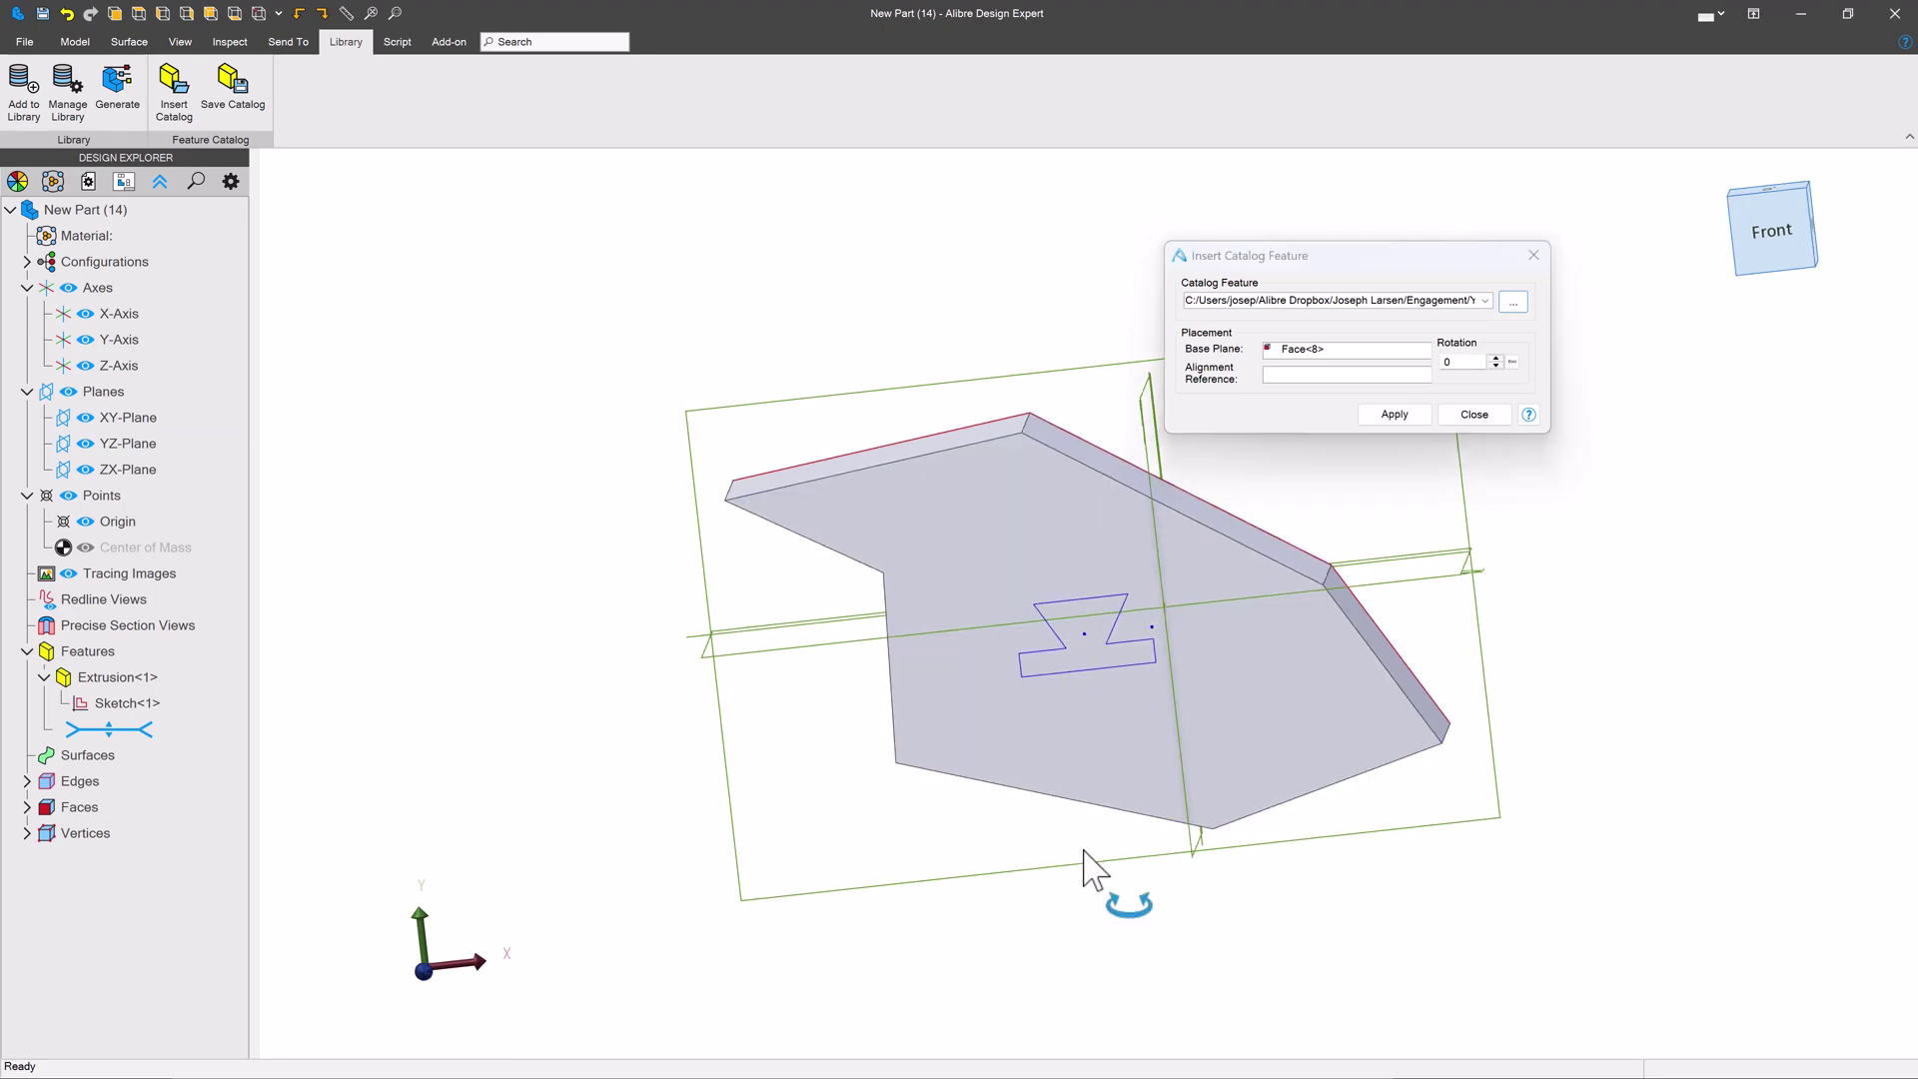
mouse_move(1083, 856)
middle_down()
mouse_move(1069, 712)
mouse_move(1102, 496)
middle_up()
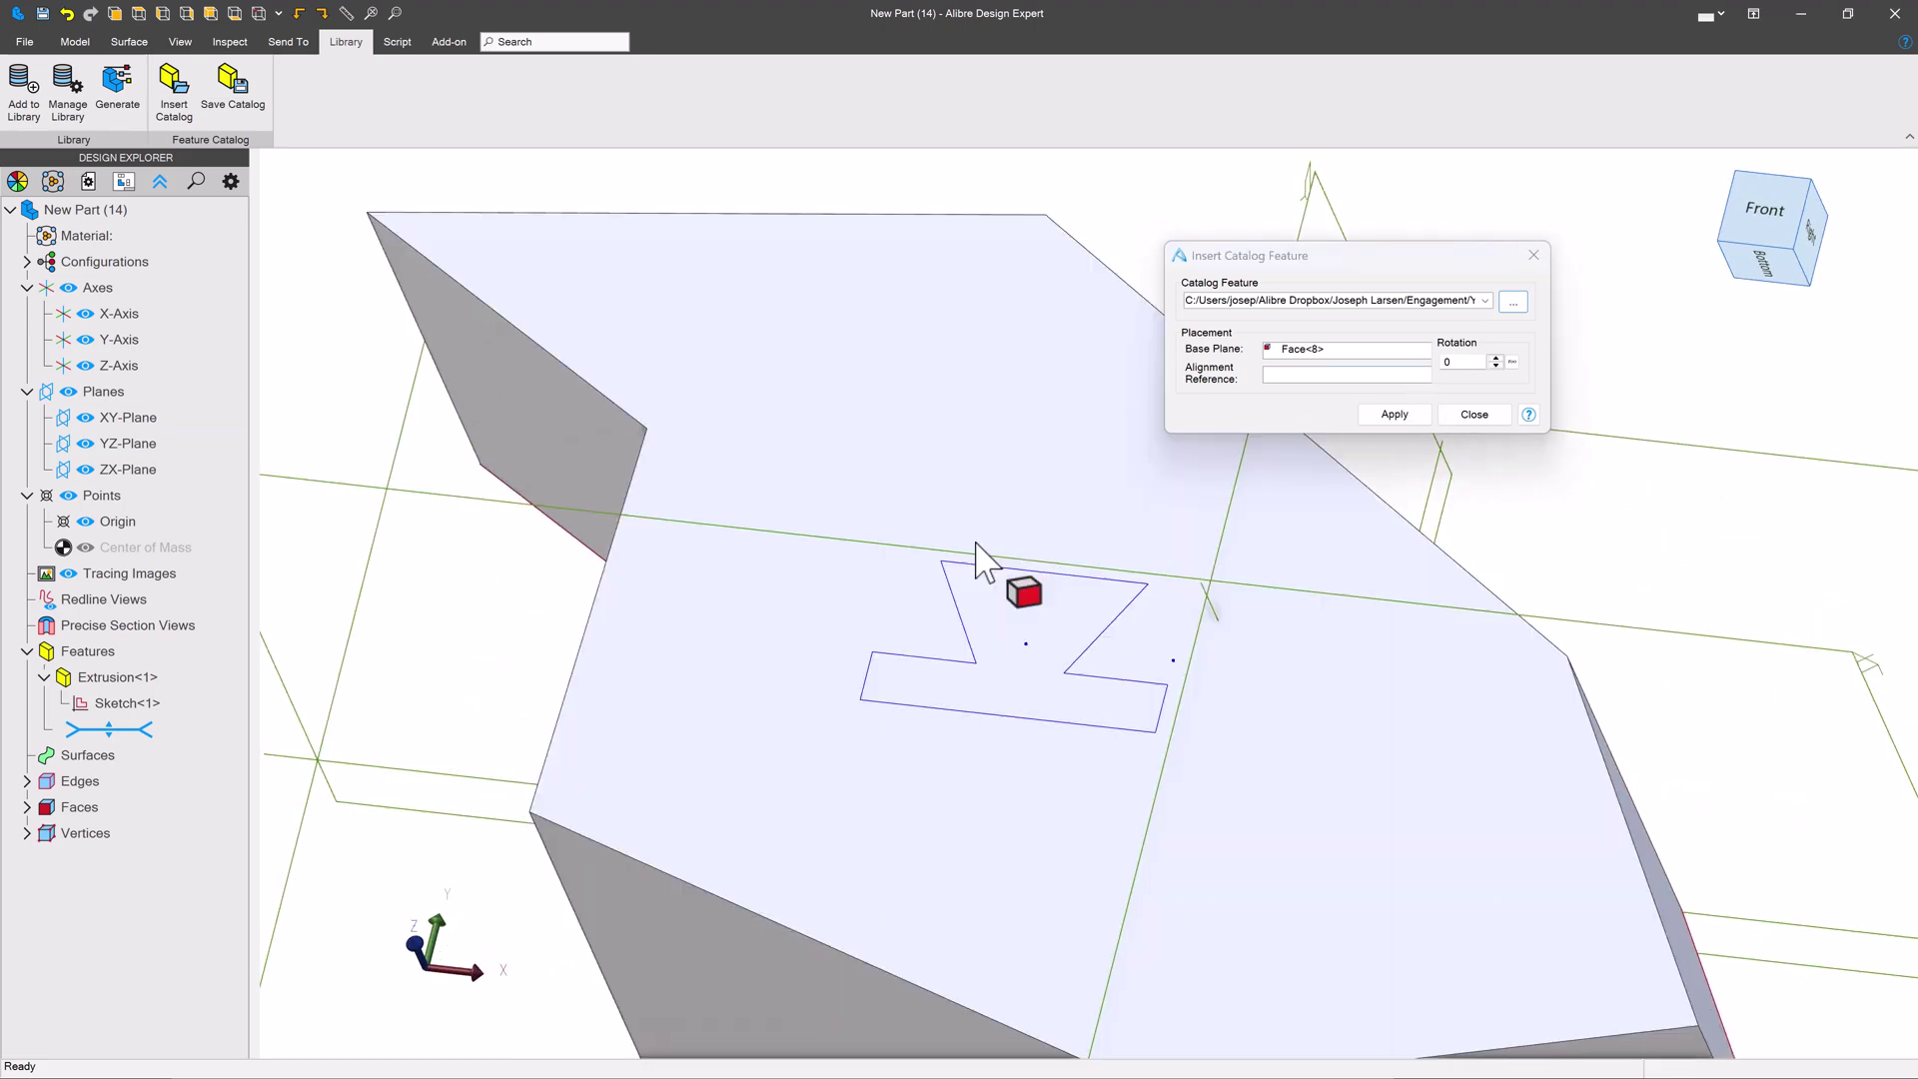
scroll(1199, 552, up, 1)
click(1343, 370)
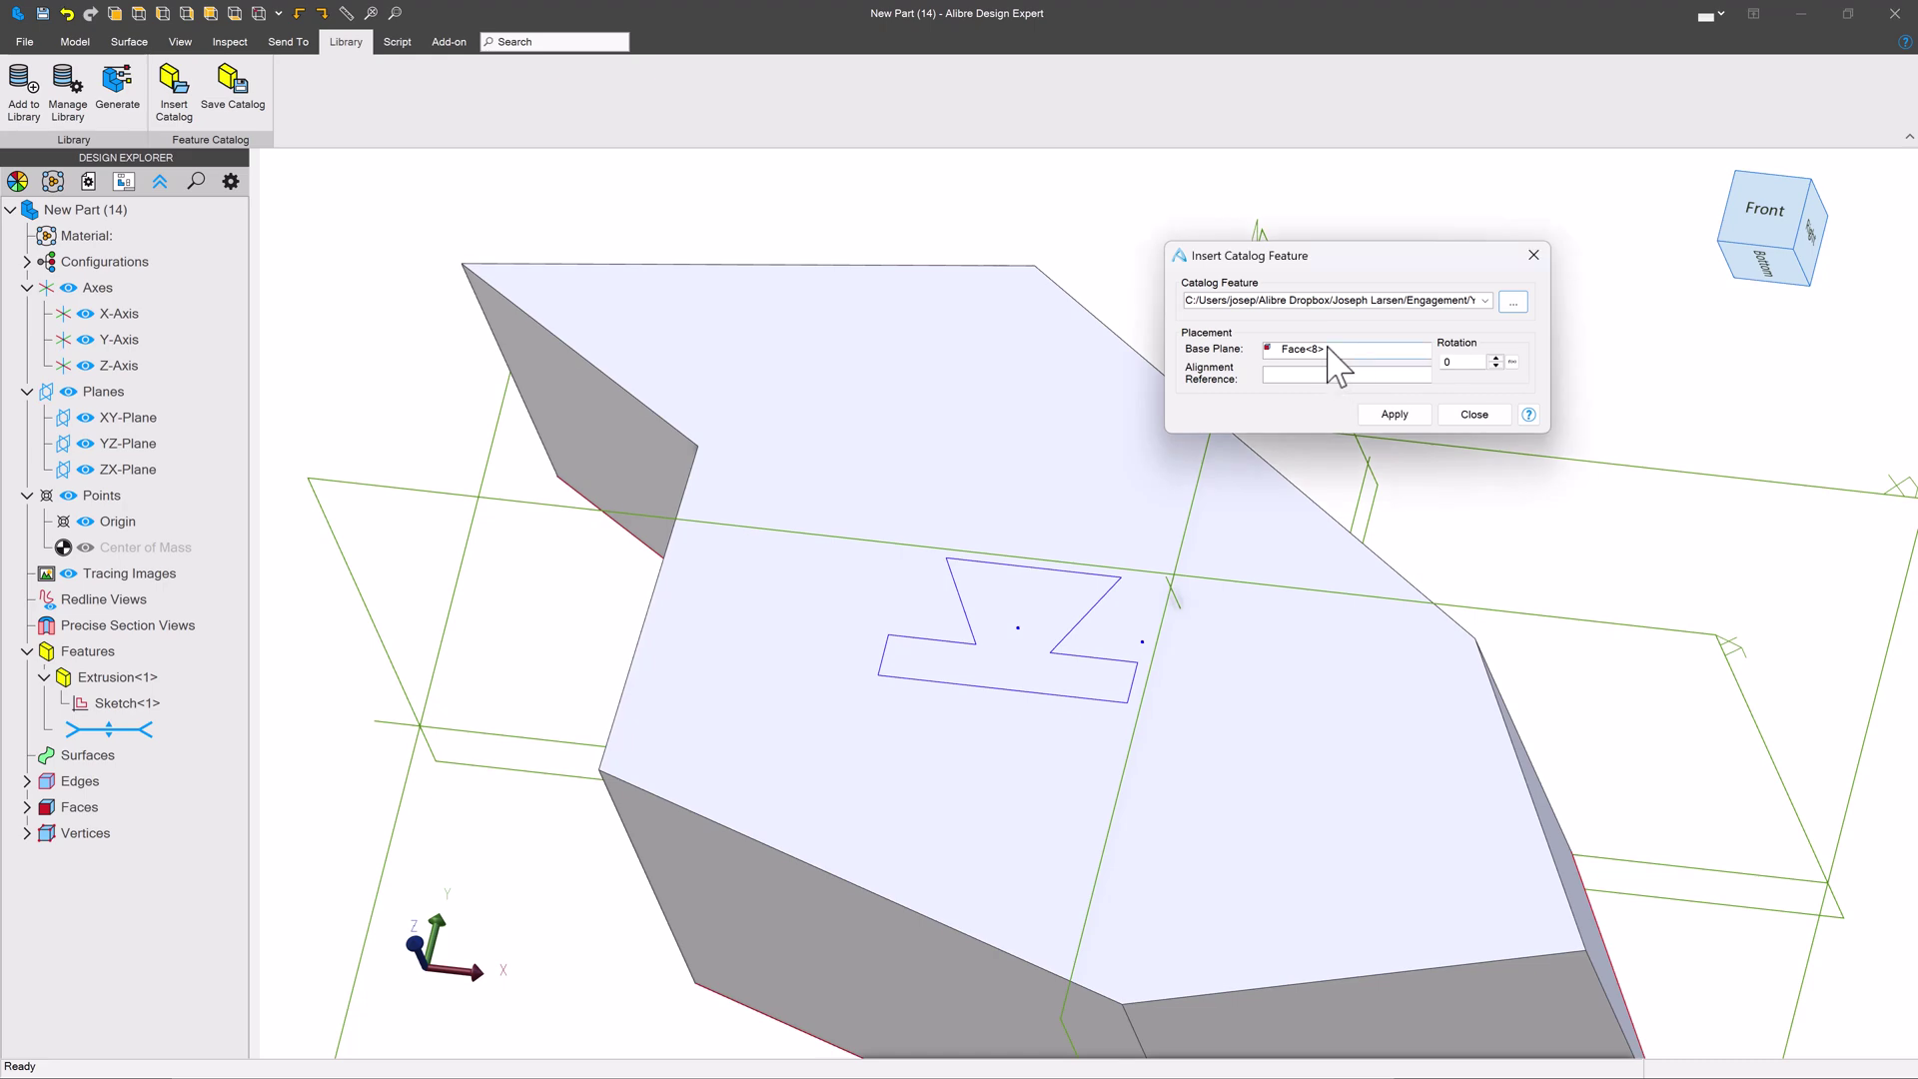
click(1328, 350)
click(917, 857)
middle_drag(917, 858, 1097, 774)
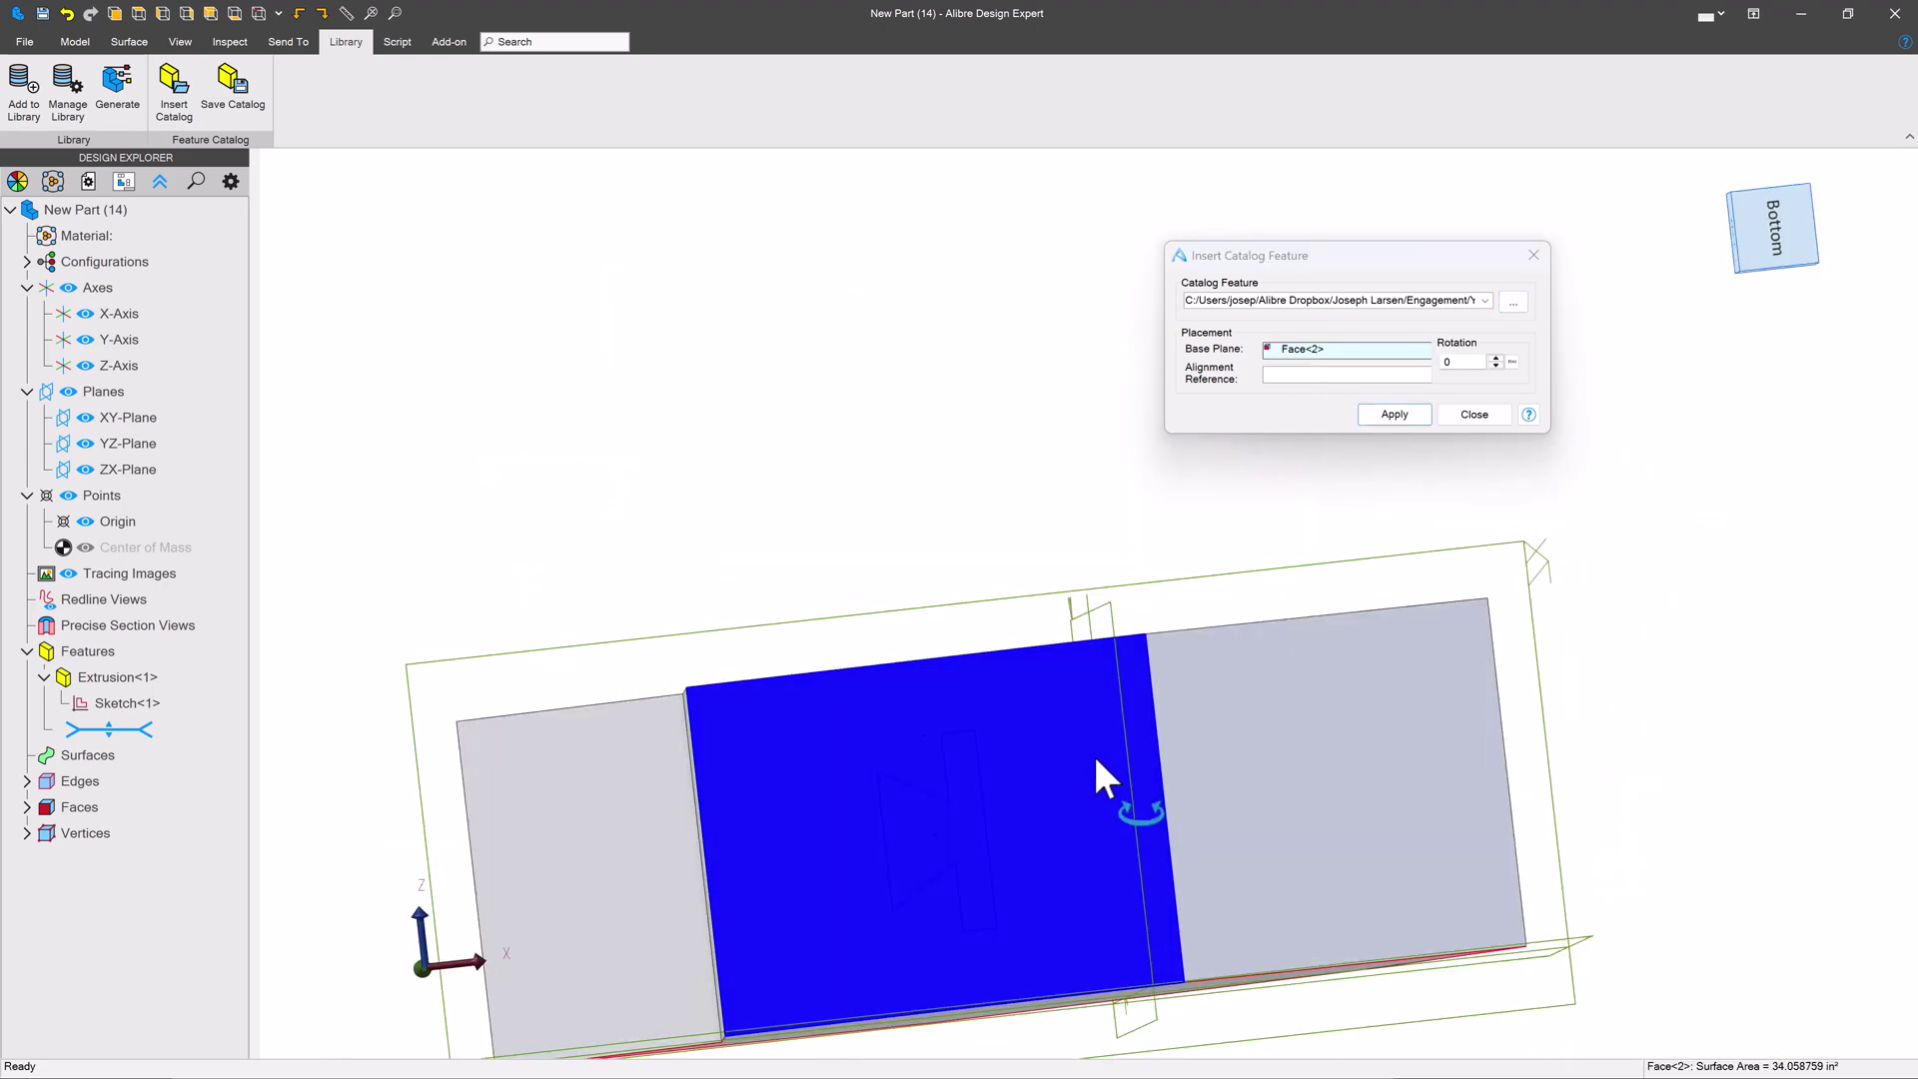
middle_drag(796, 951, 1349, 342)
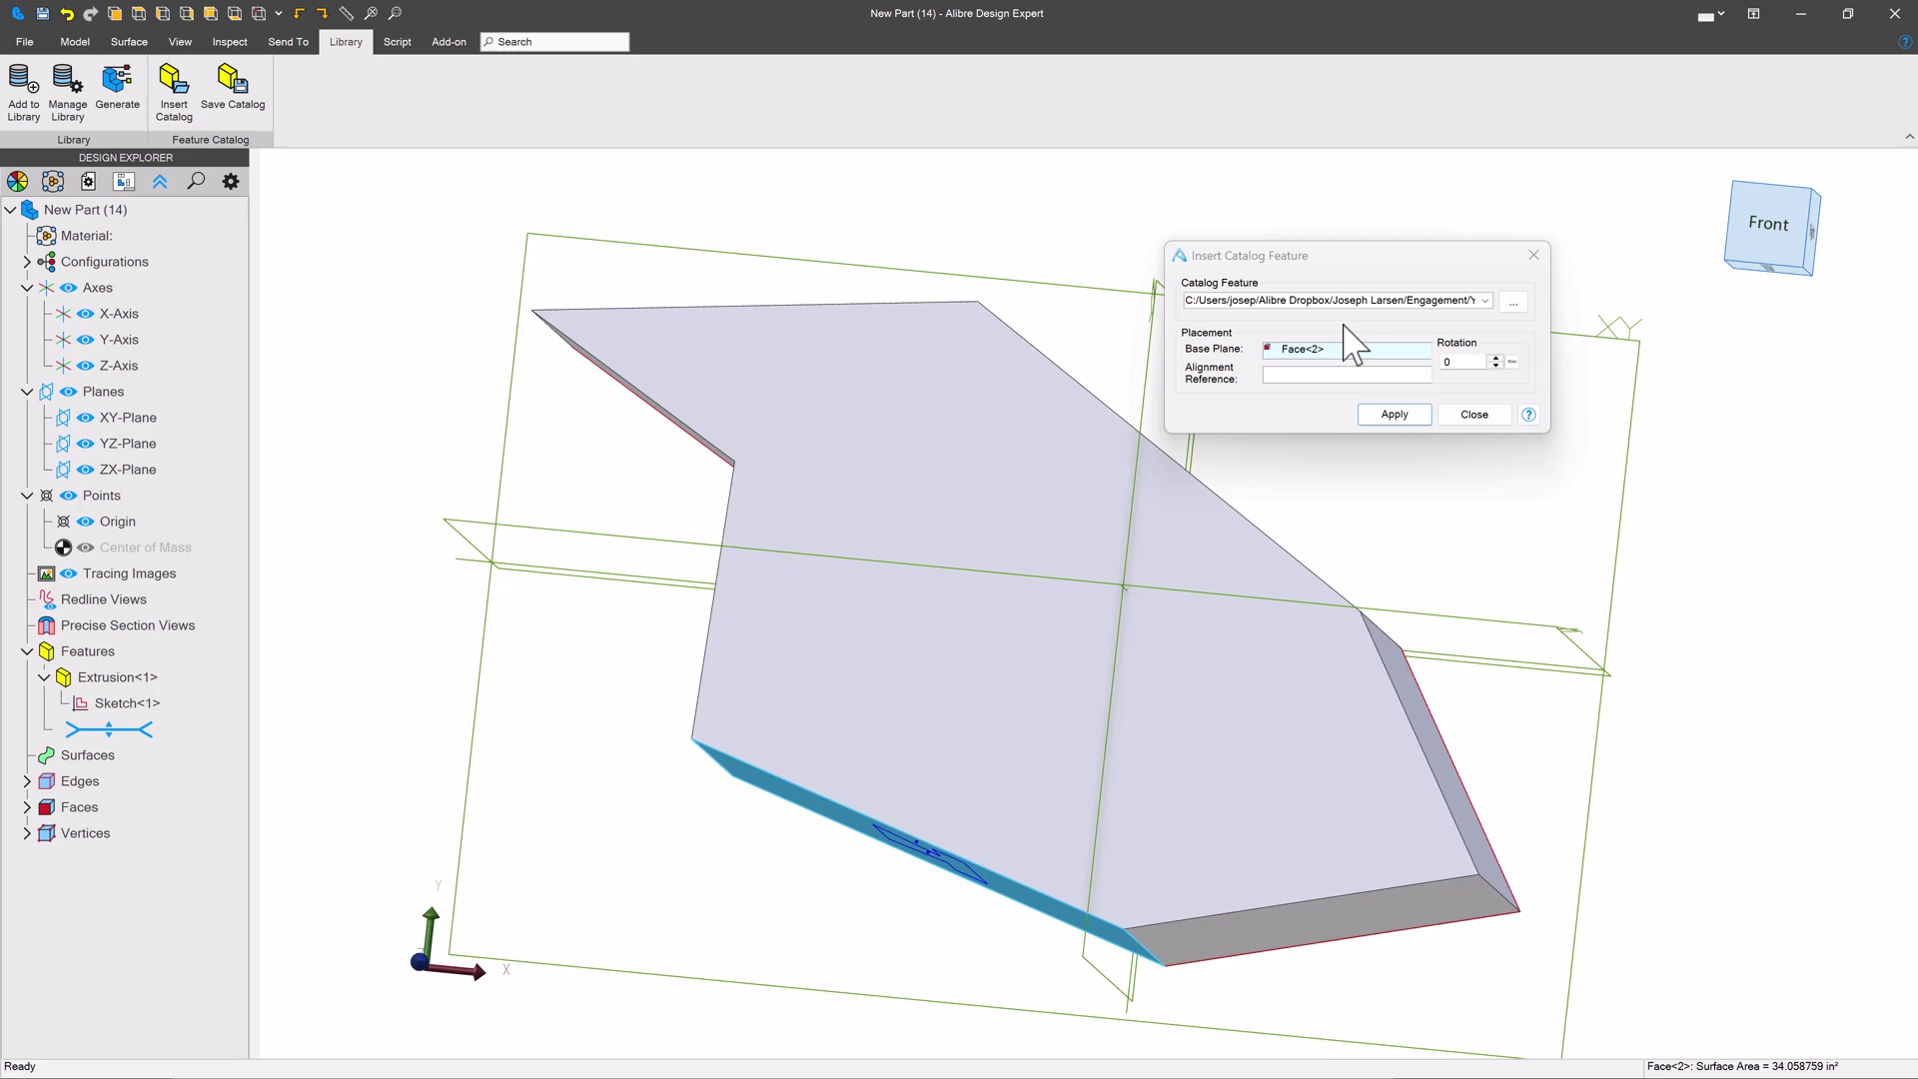
click(1349, 348)
click(1105, 587)
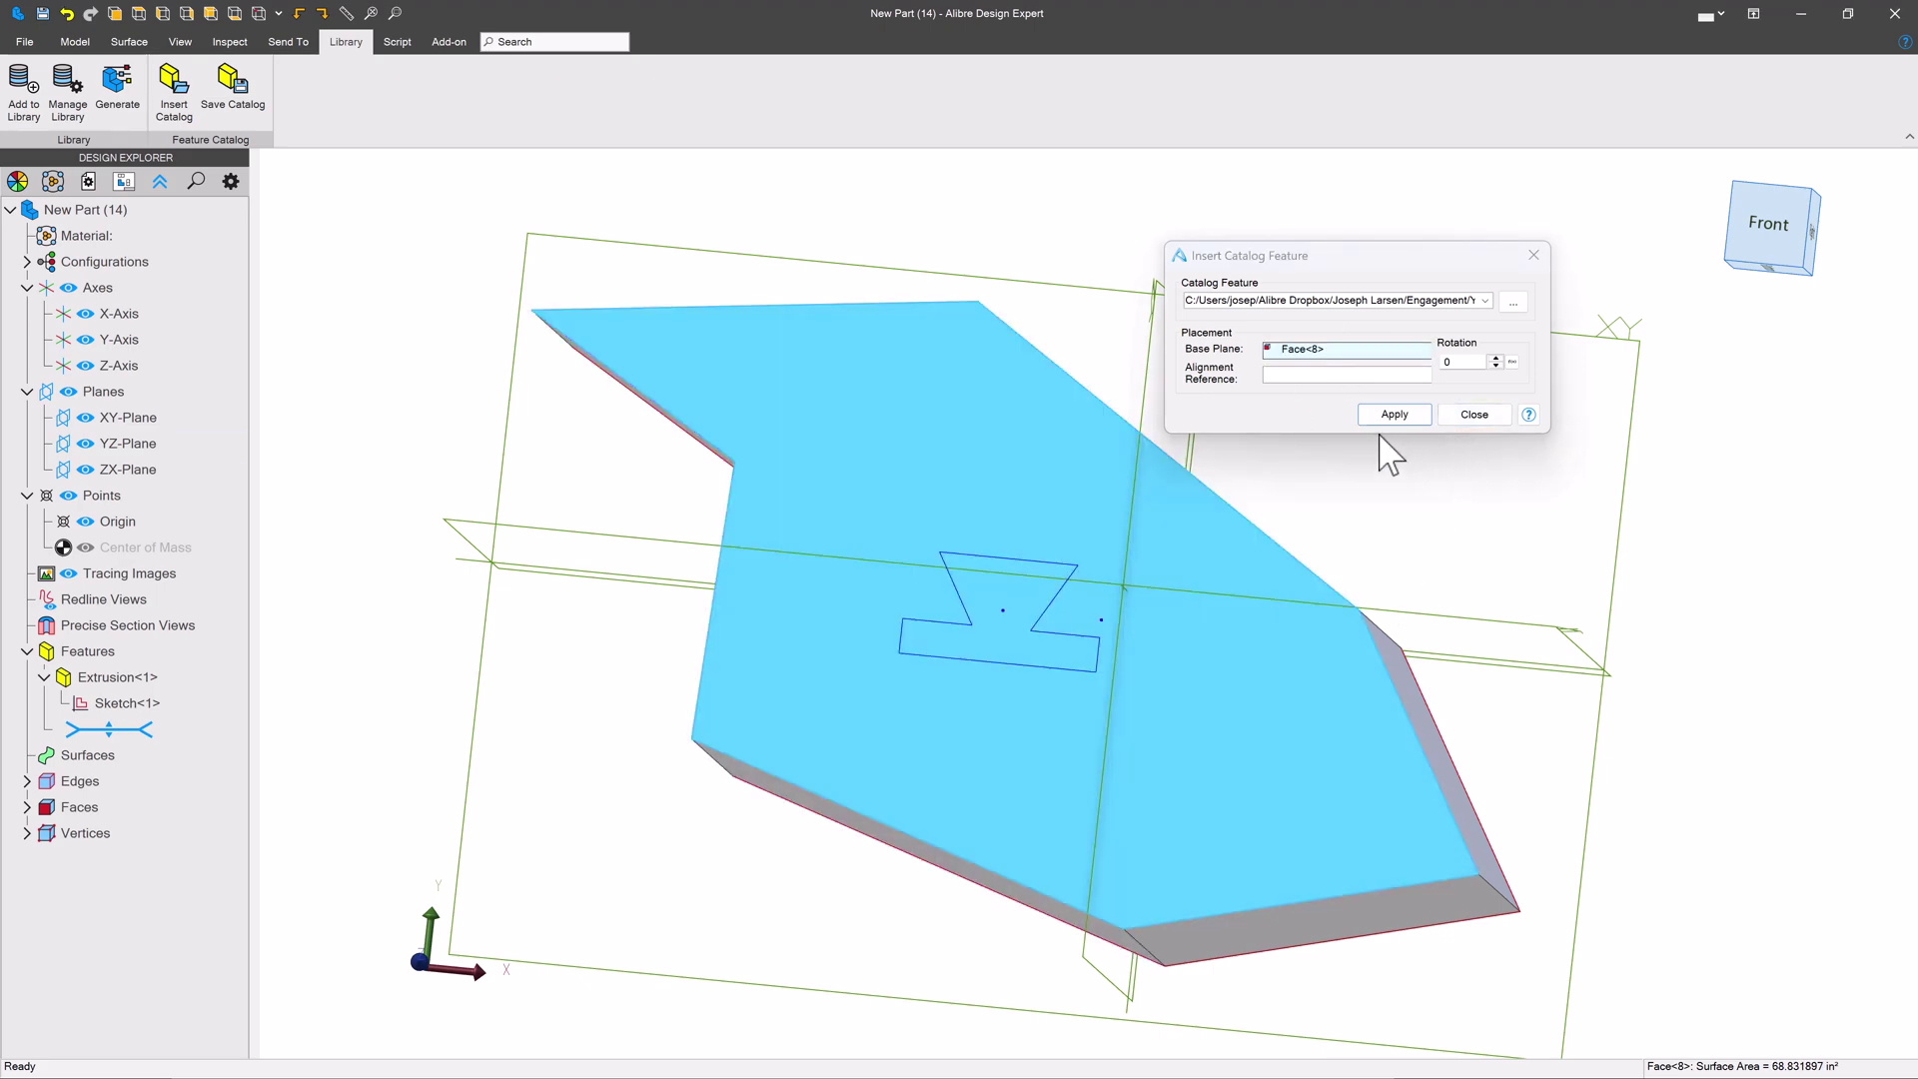
middle_drag(655, 899, 904, 874)
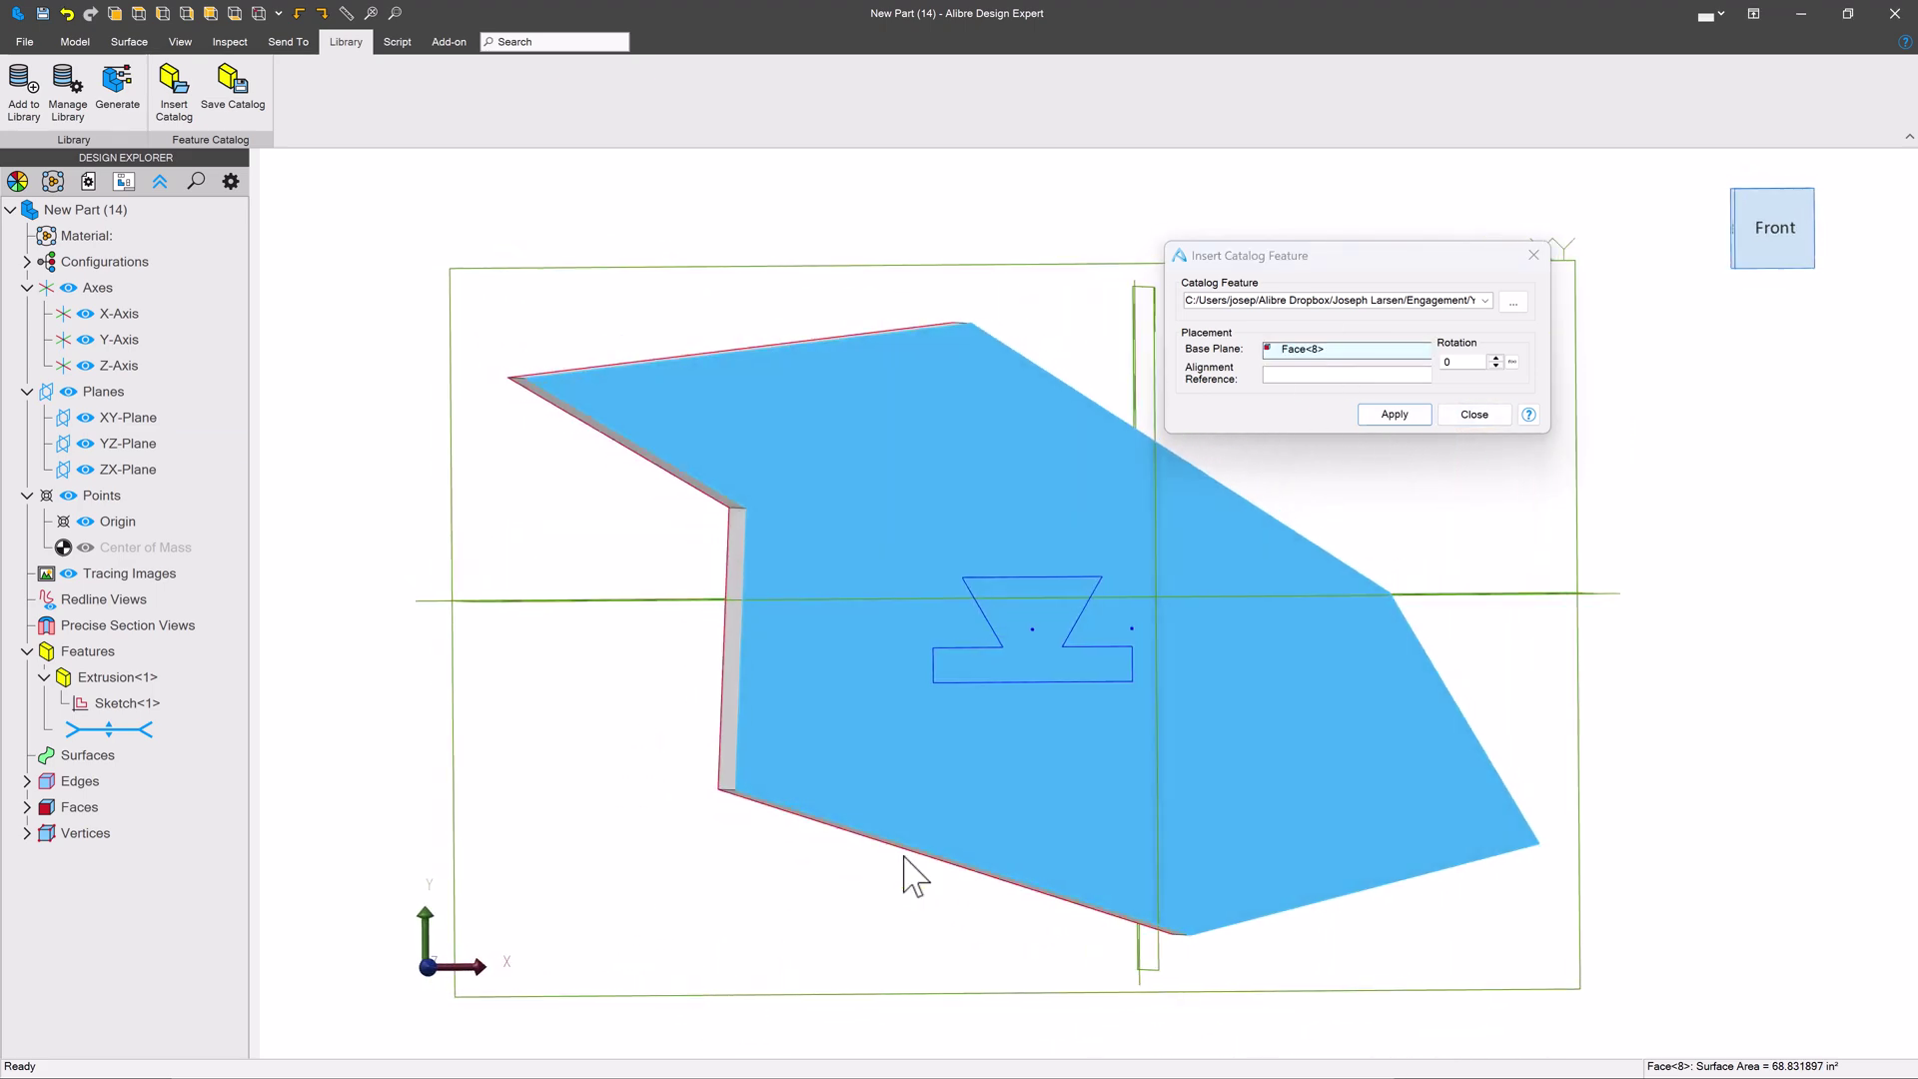
mouse_move(1028, 612)
mouse_down()
mouse_move(859, 359)
mouse_move(780, 283)
mouse_move(783, 346)
mouse_move(847, 255)
mouse_move(831, 310)
mouse_move(821, 248)
mouse_move(806, 297)
mouse_move(1156, 578)
mouse_move(813, 548)
mouse_move(1092, 429)
mouse_move(1082, 413)
mouse_up()
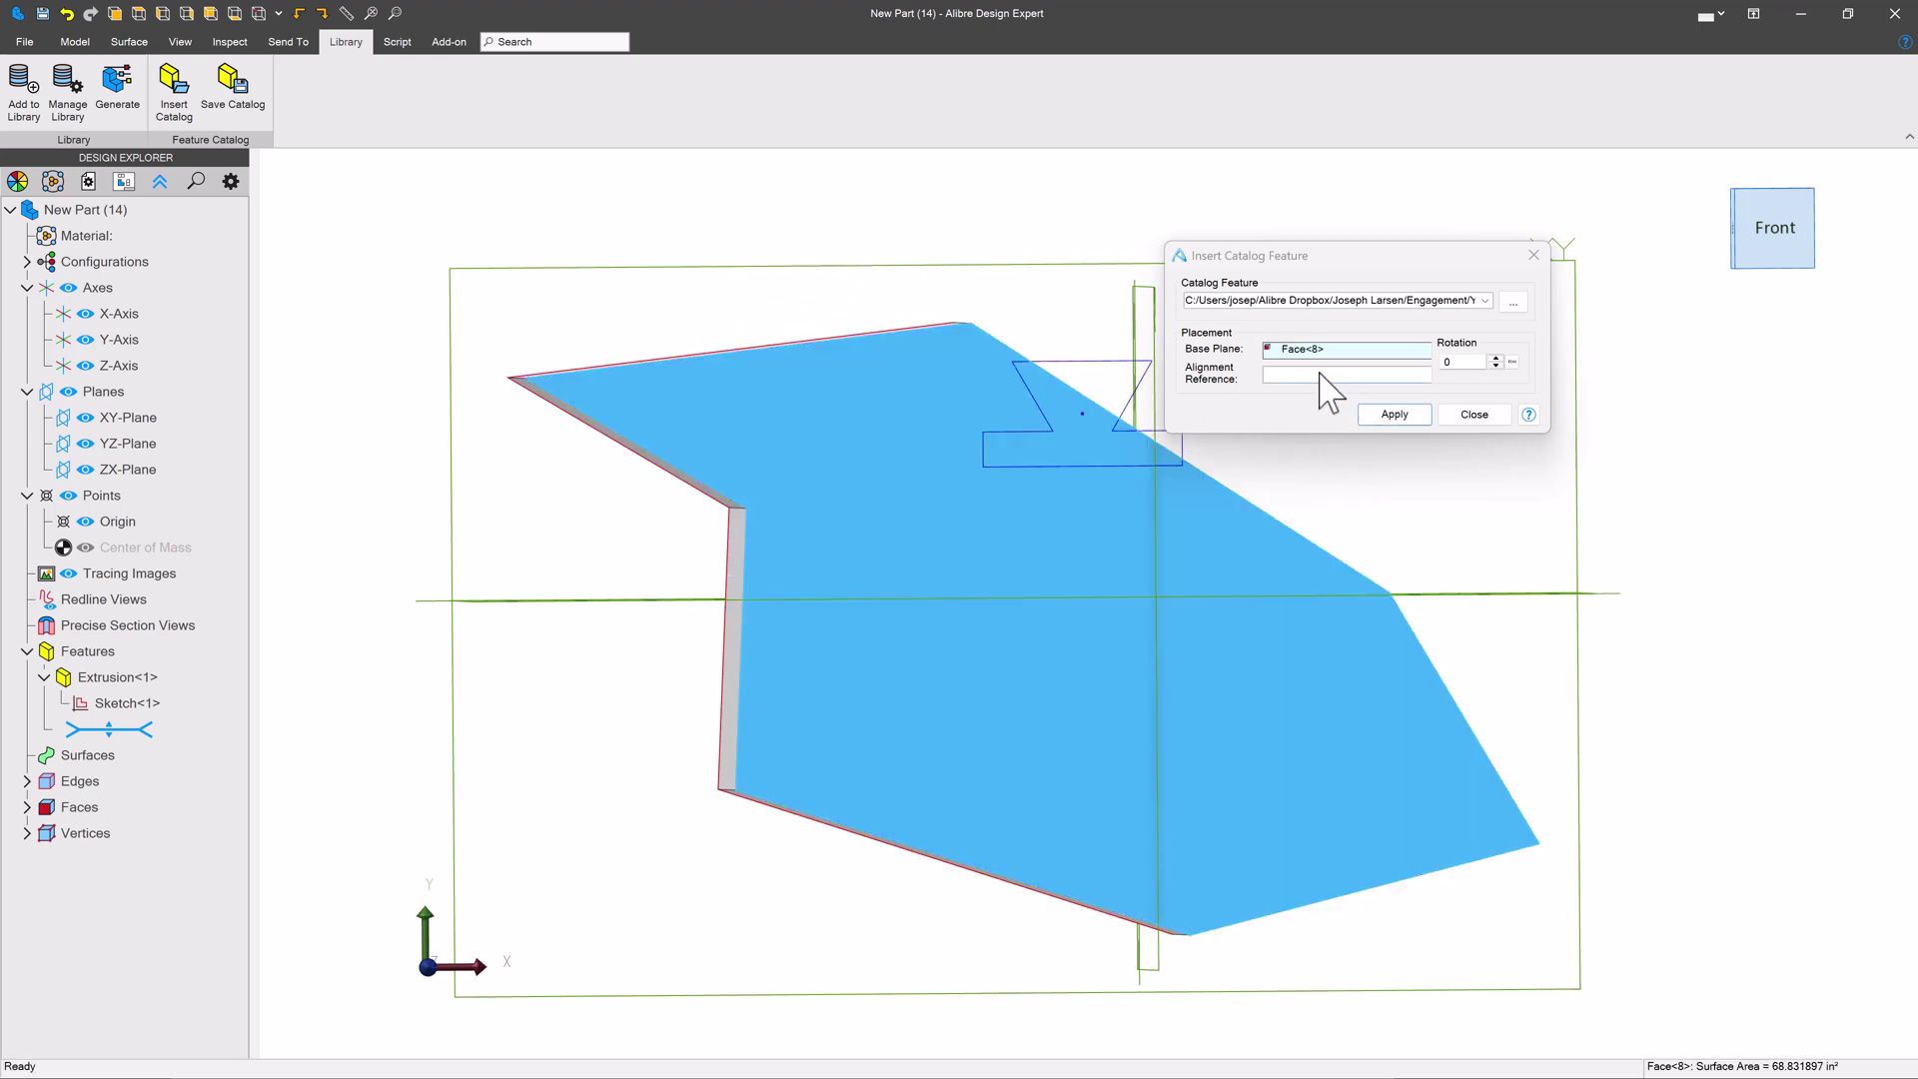
Align the dovetail catalog sketch to Edge<17>, rotate it 180° and apply it on Face<8>
click(1319, 376)
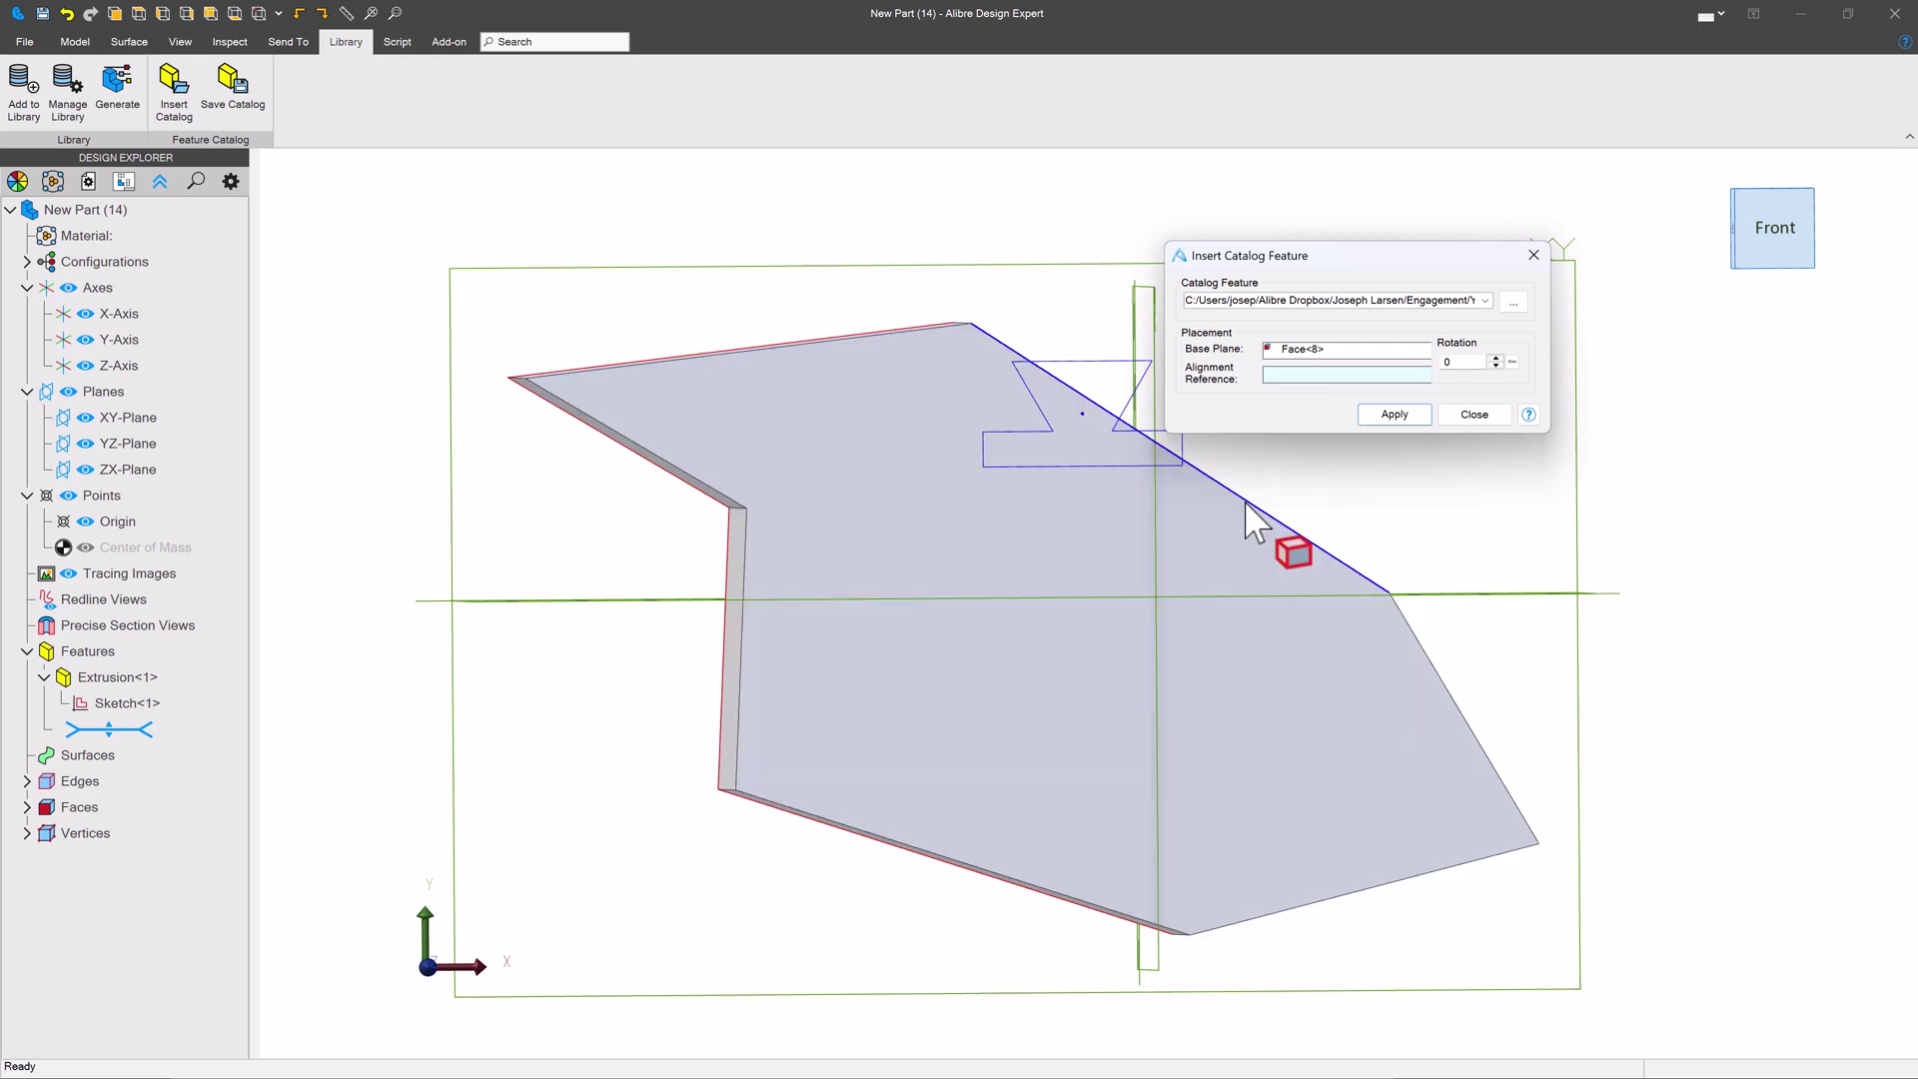
click(1244, 501)
click(1458, 359)
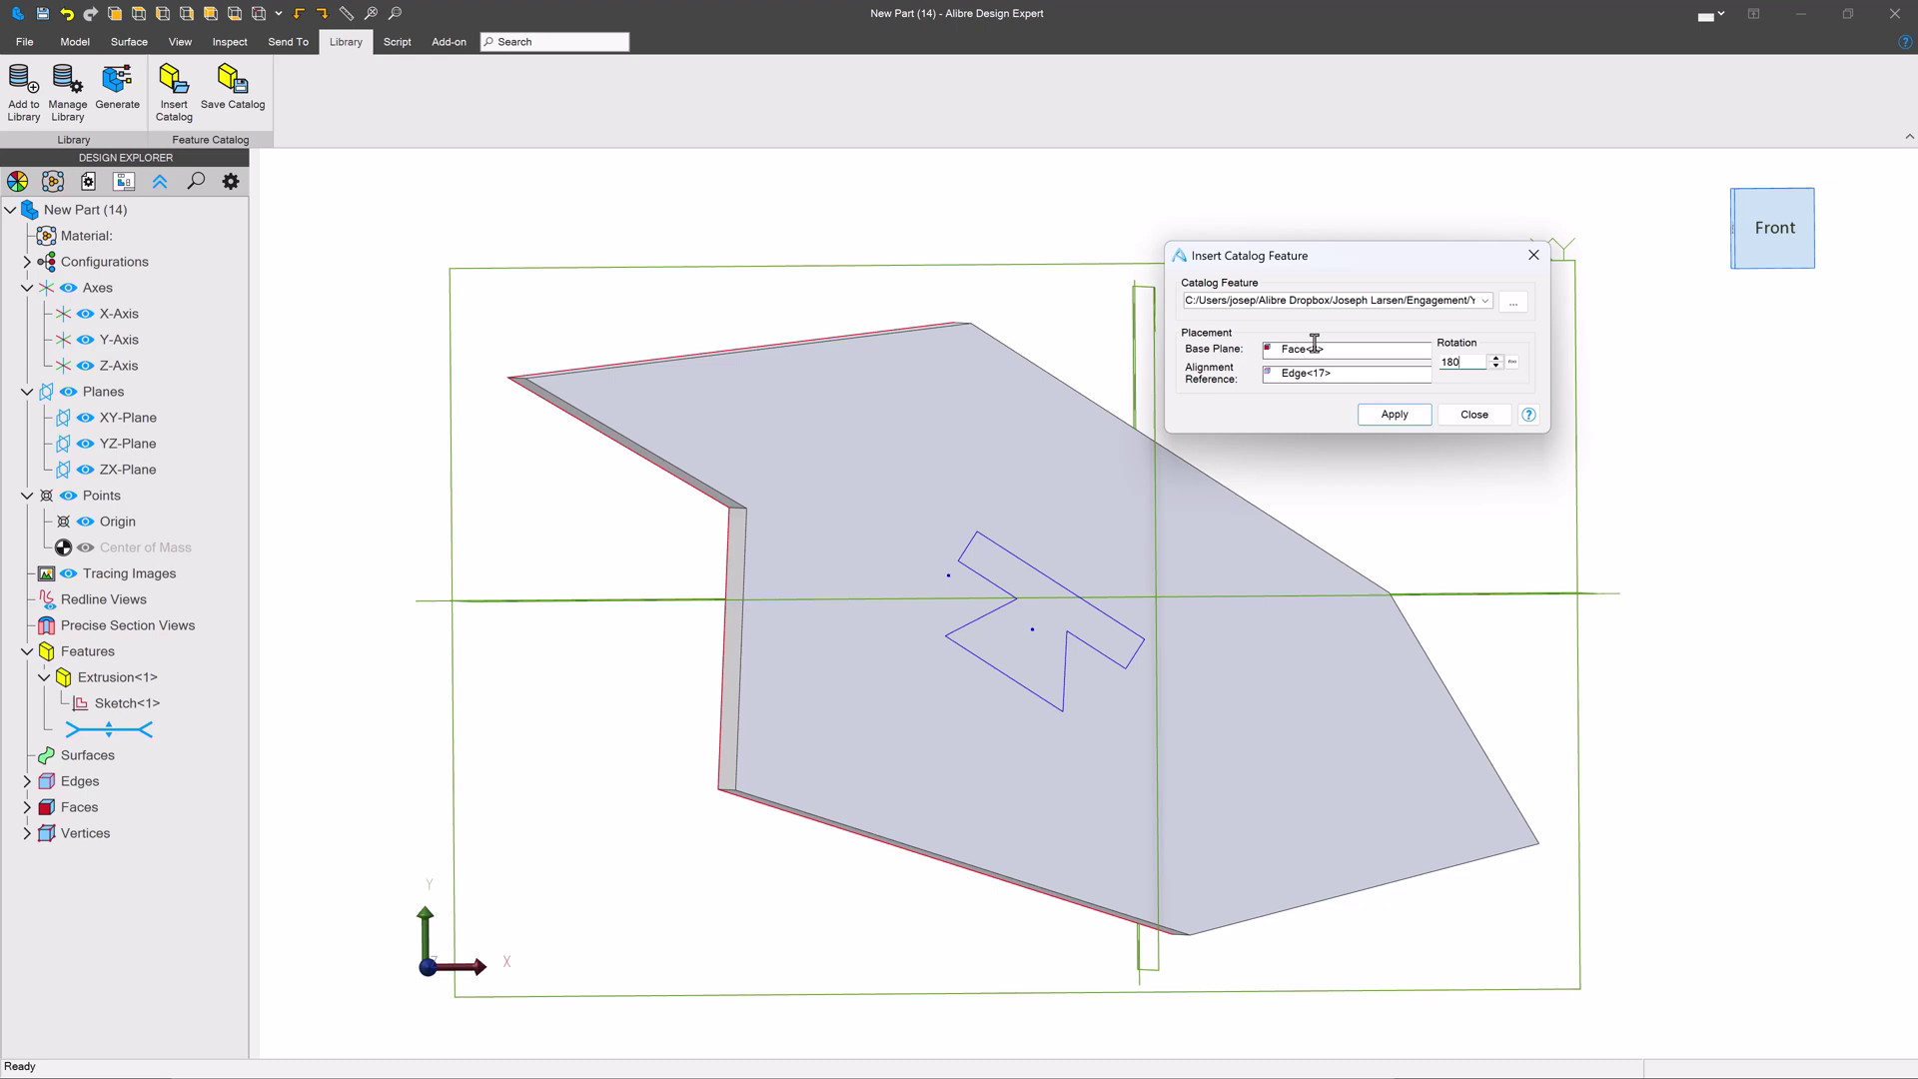
click(1339, 352)
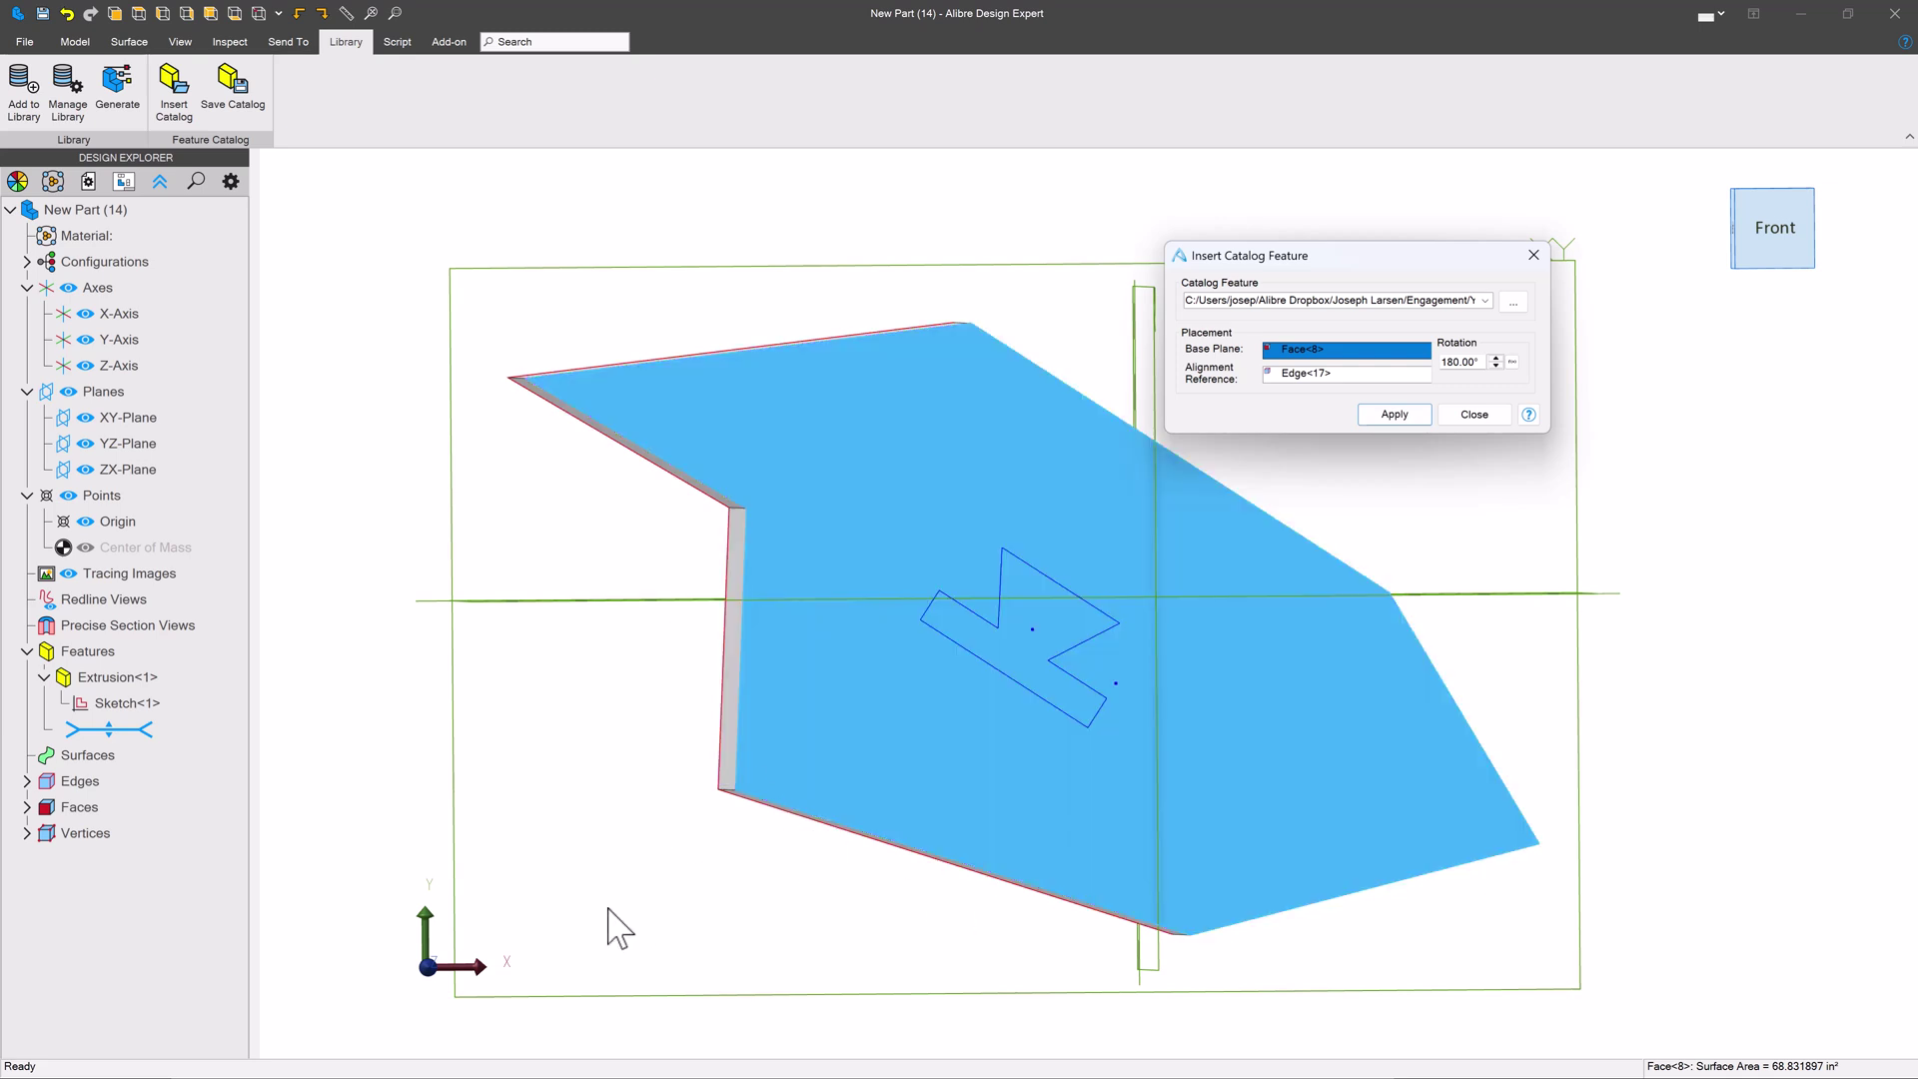
click(1393, 414)
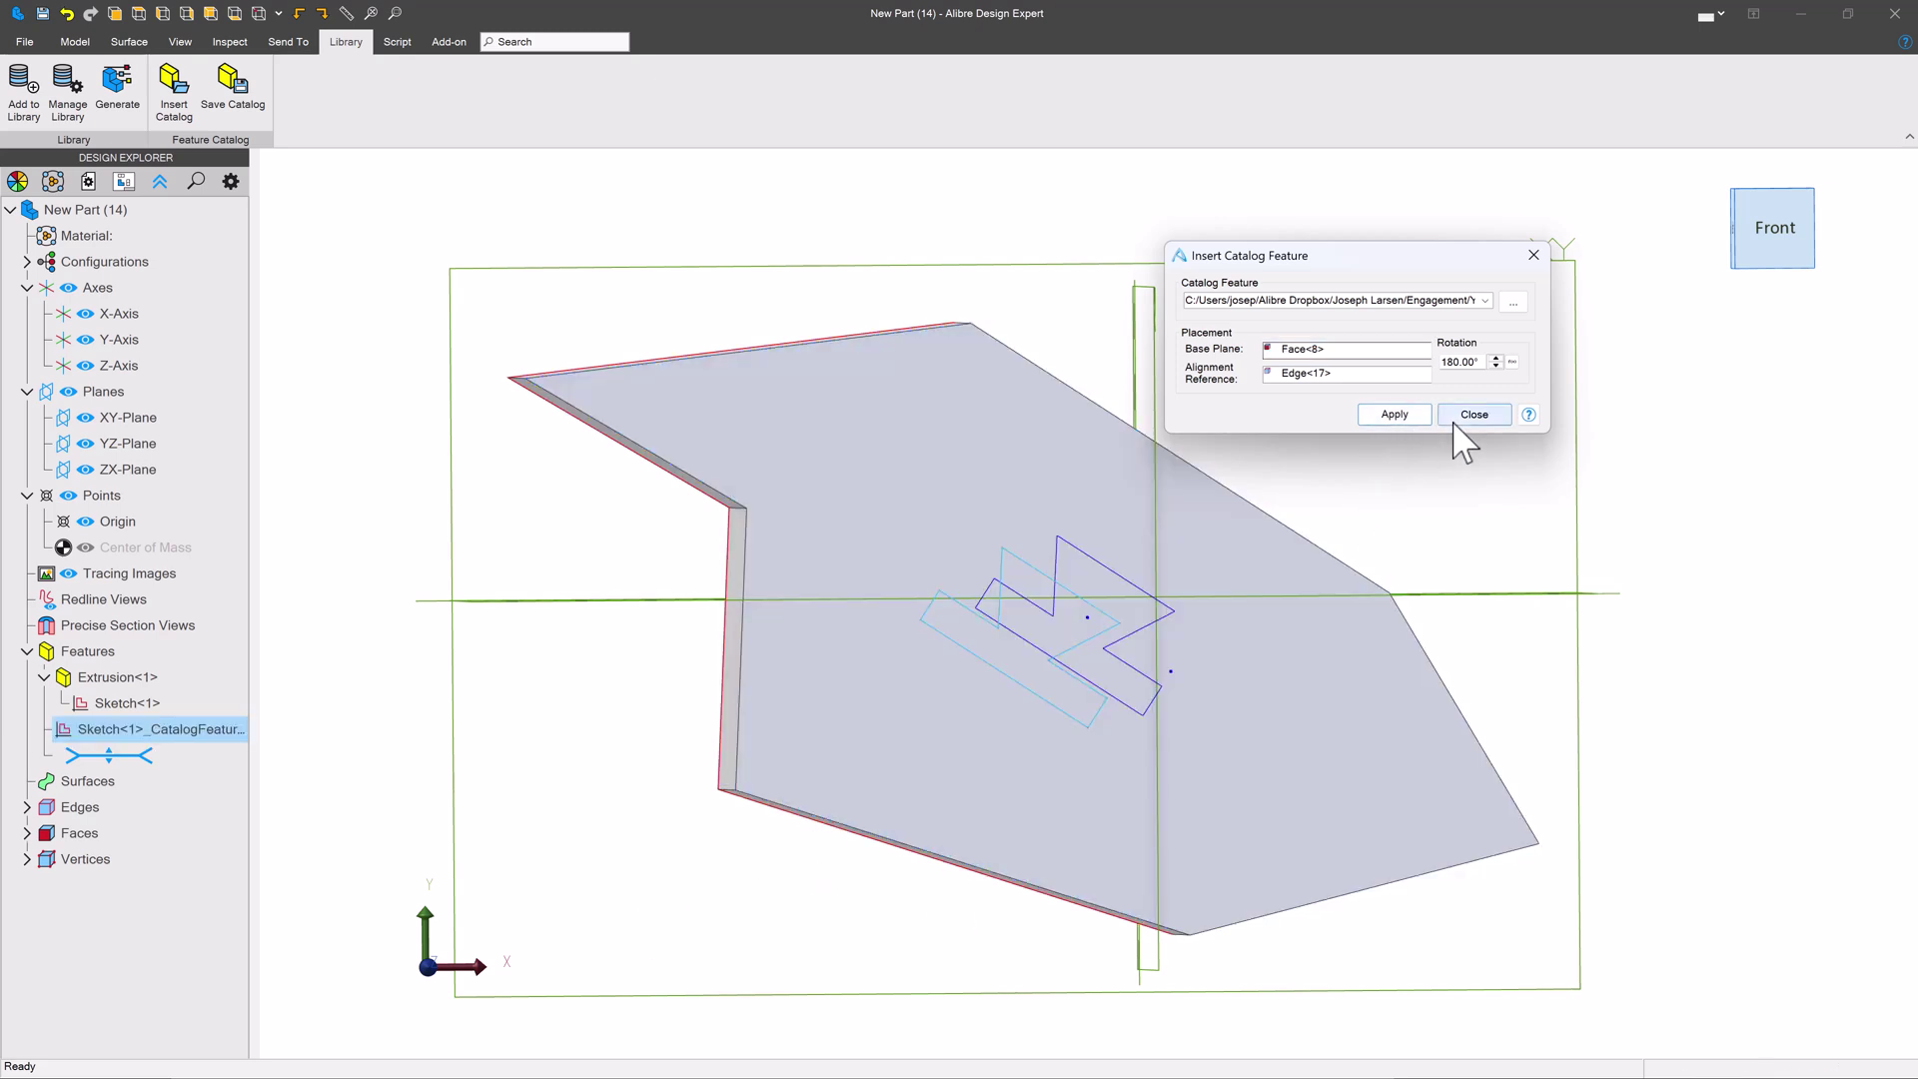
click(1456, 422)
Edit the inserted catalog sketch and make the dovetail edge coincident with the plate's top edge
right_click(117, 729)
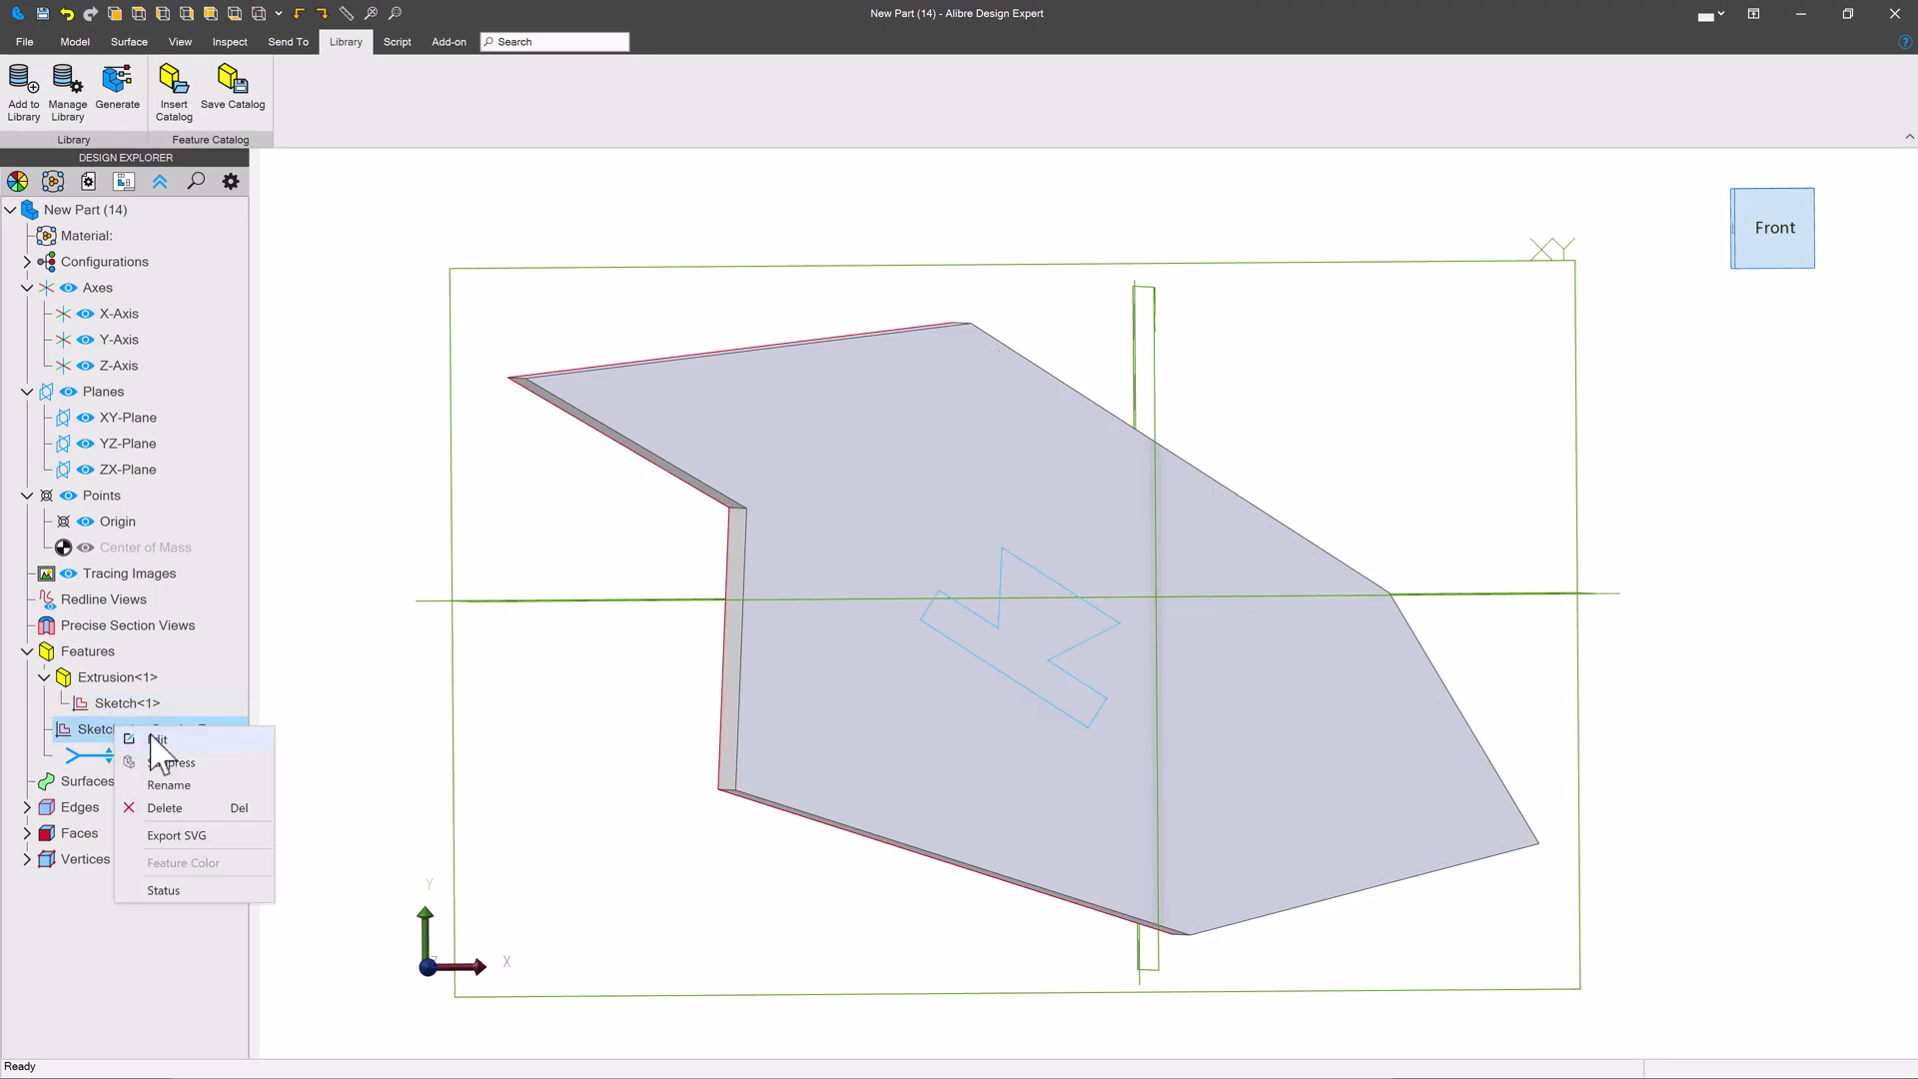
click(155, 740)
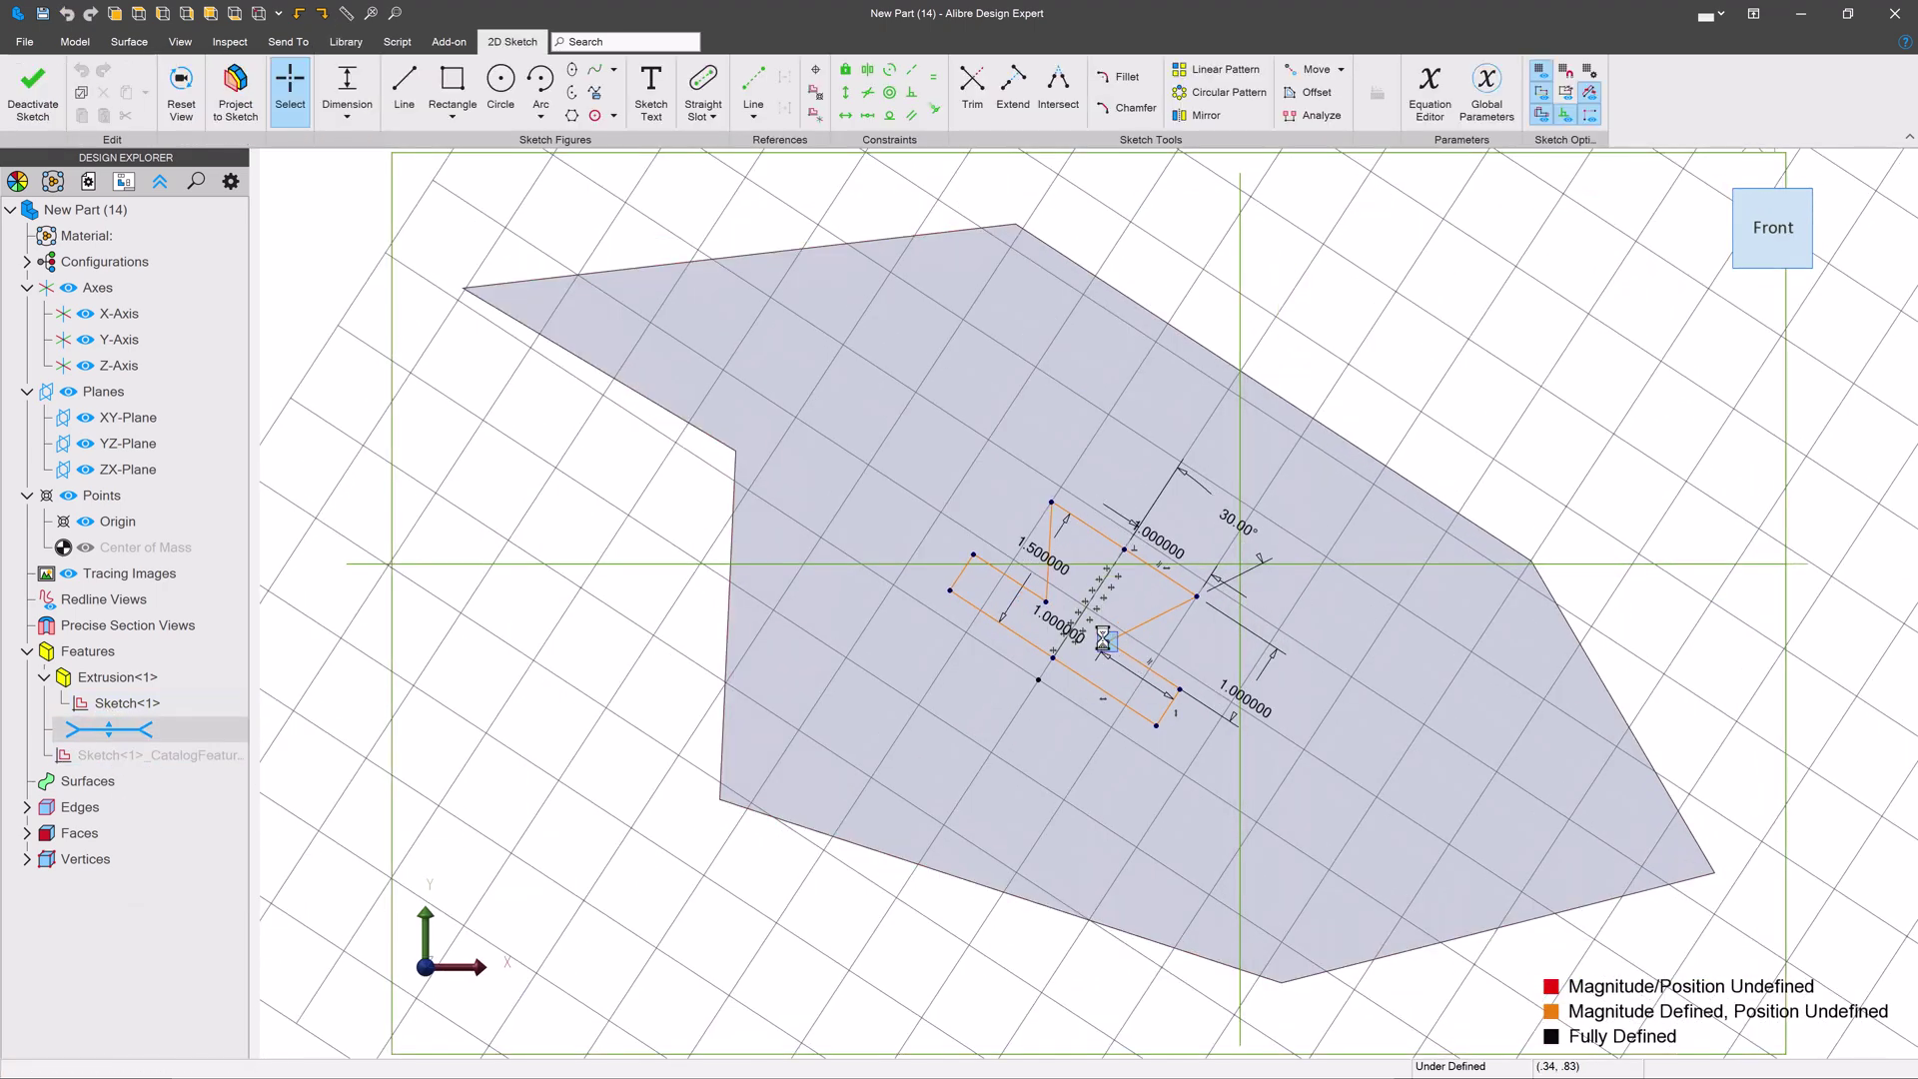
mouse_move(1103, 640)
mouse_down()
mouse_move(1268, 629)
mouse_move(1045, 500)
mouse_move(1268, 446)
mouse_move(1113, 469)
mouse_move(1071, 402)
mouse_up()
click(934, 108)
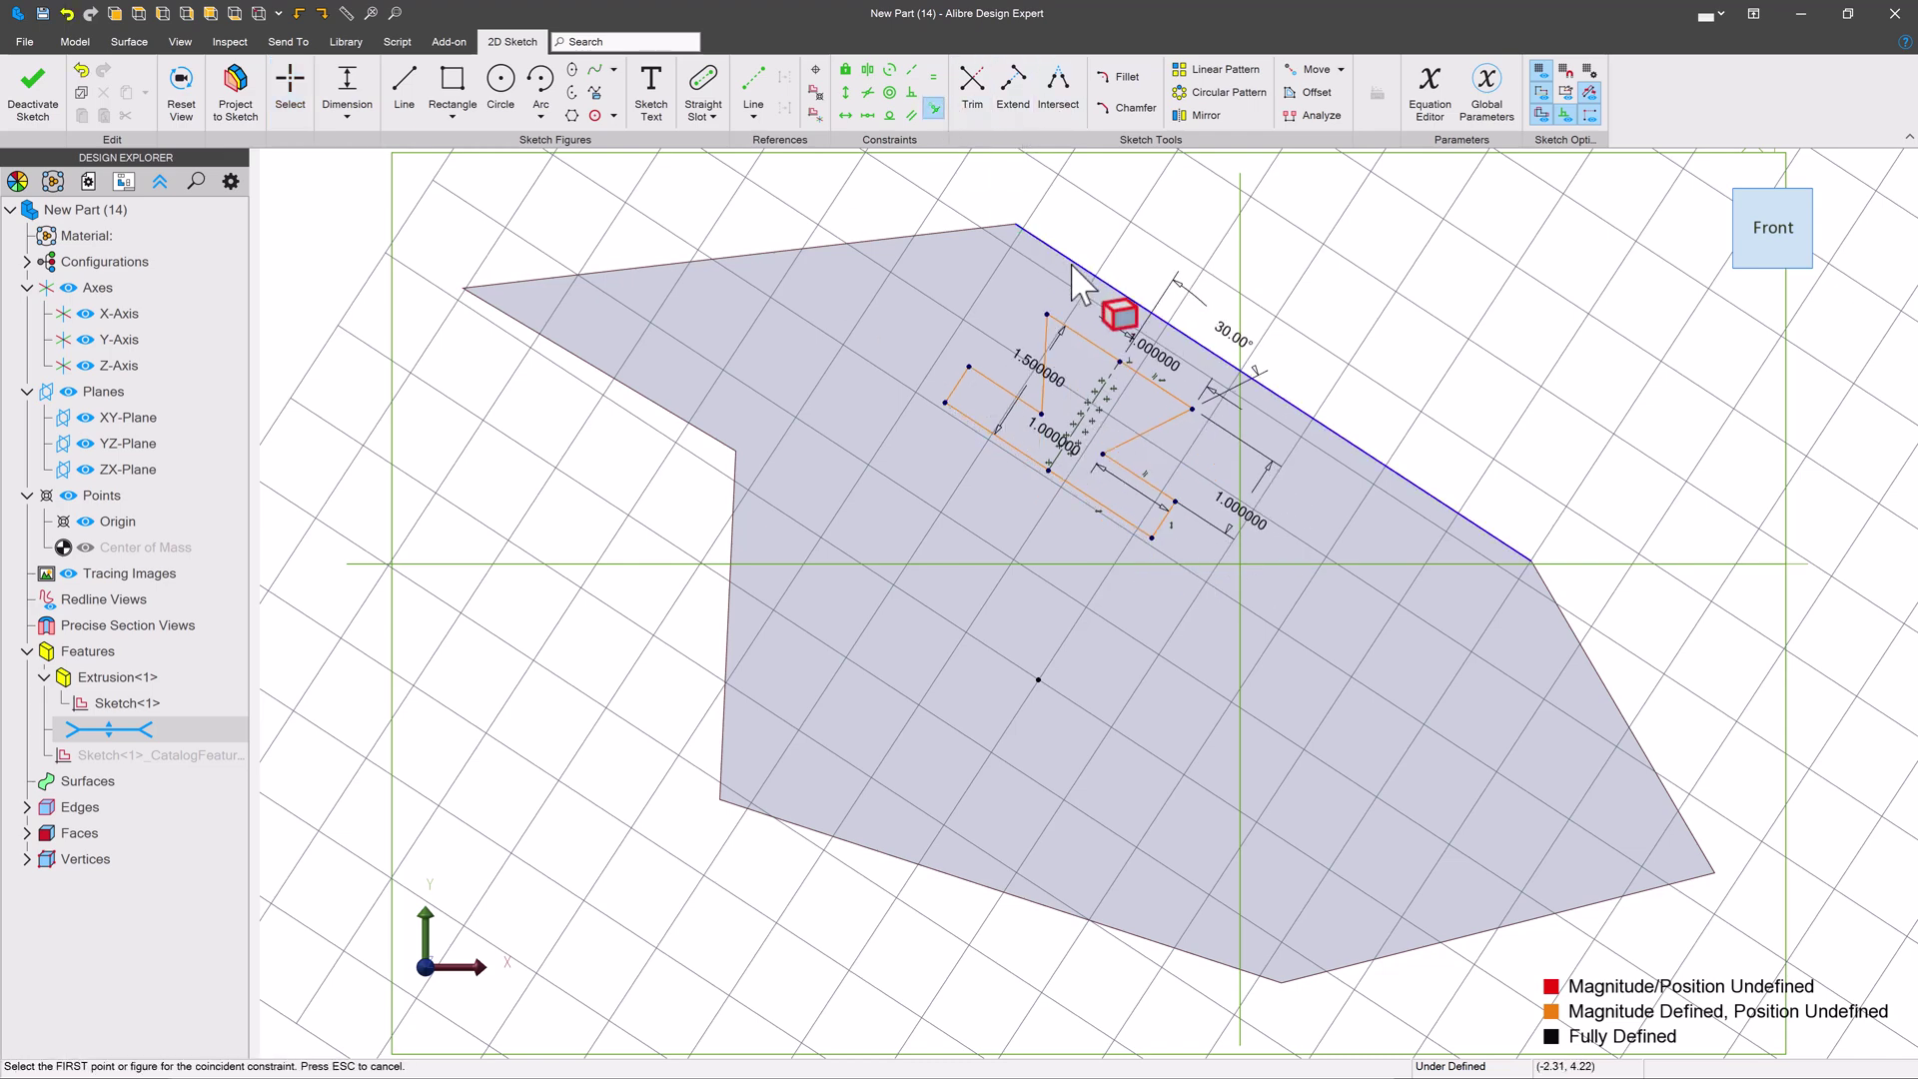
click(1073, 267)
click(994, 386)
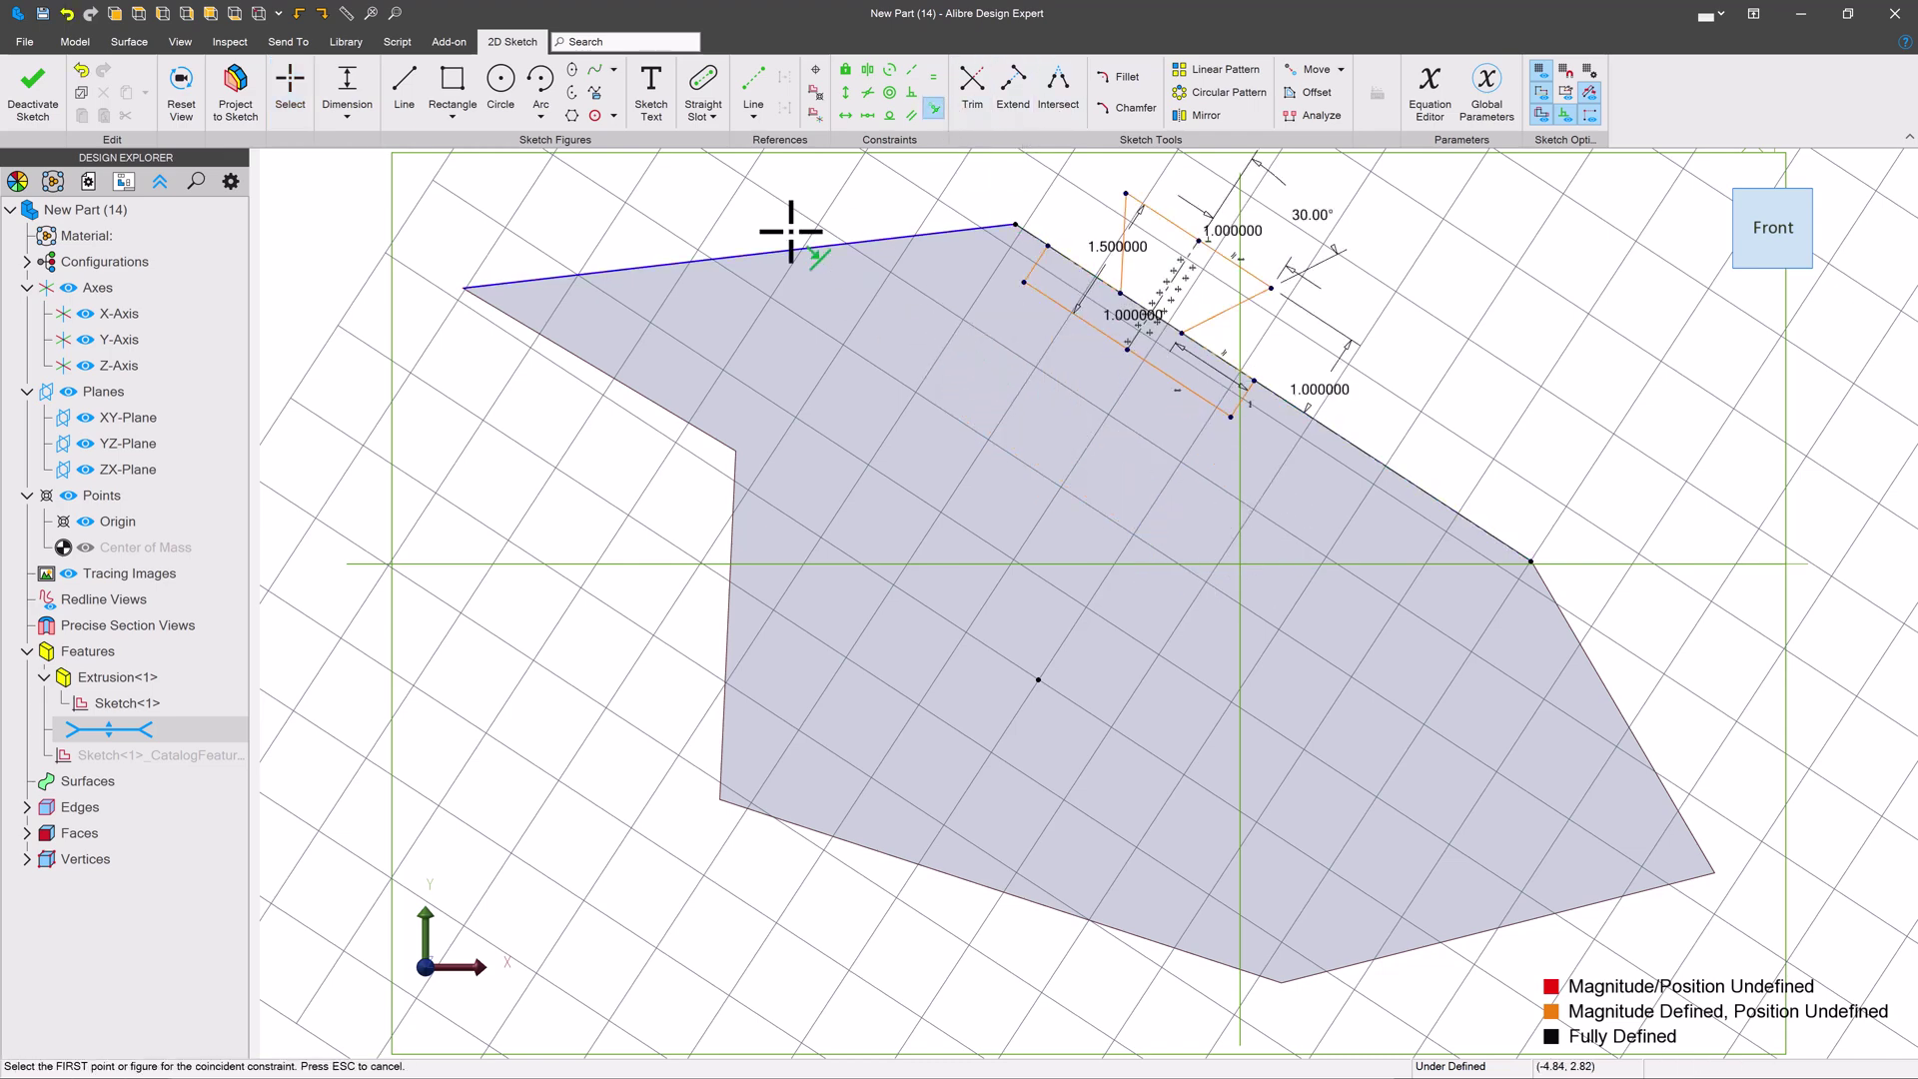
key(Escape)
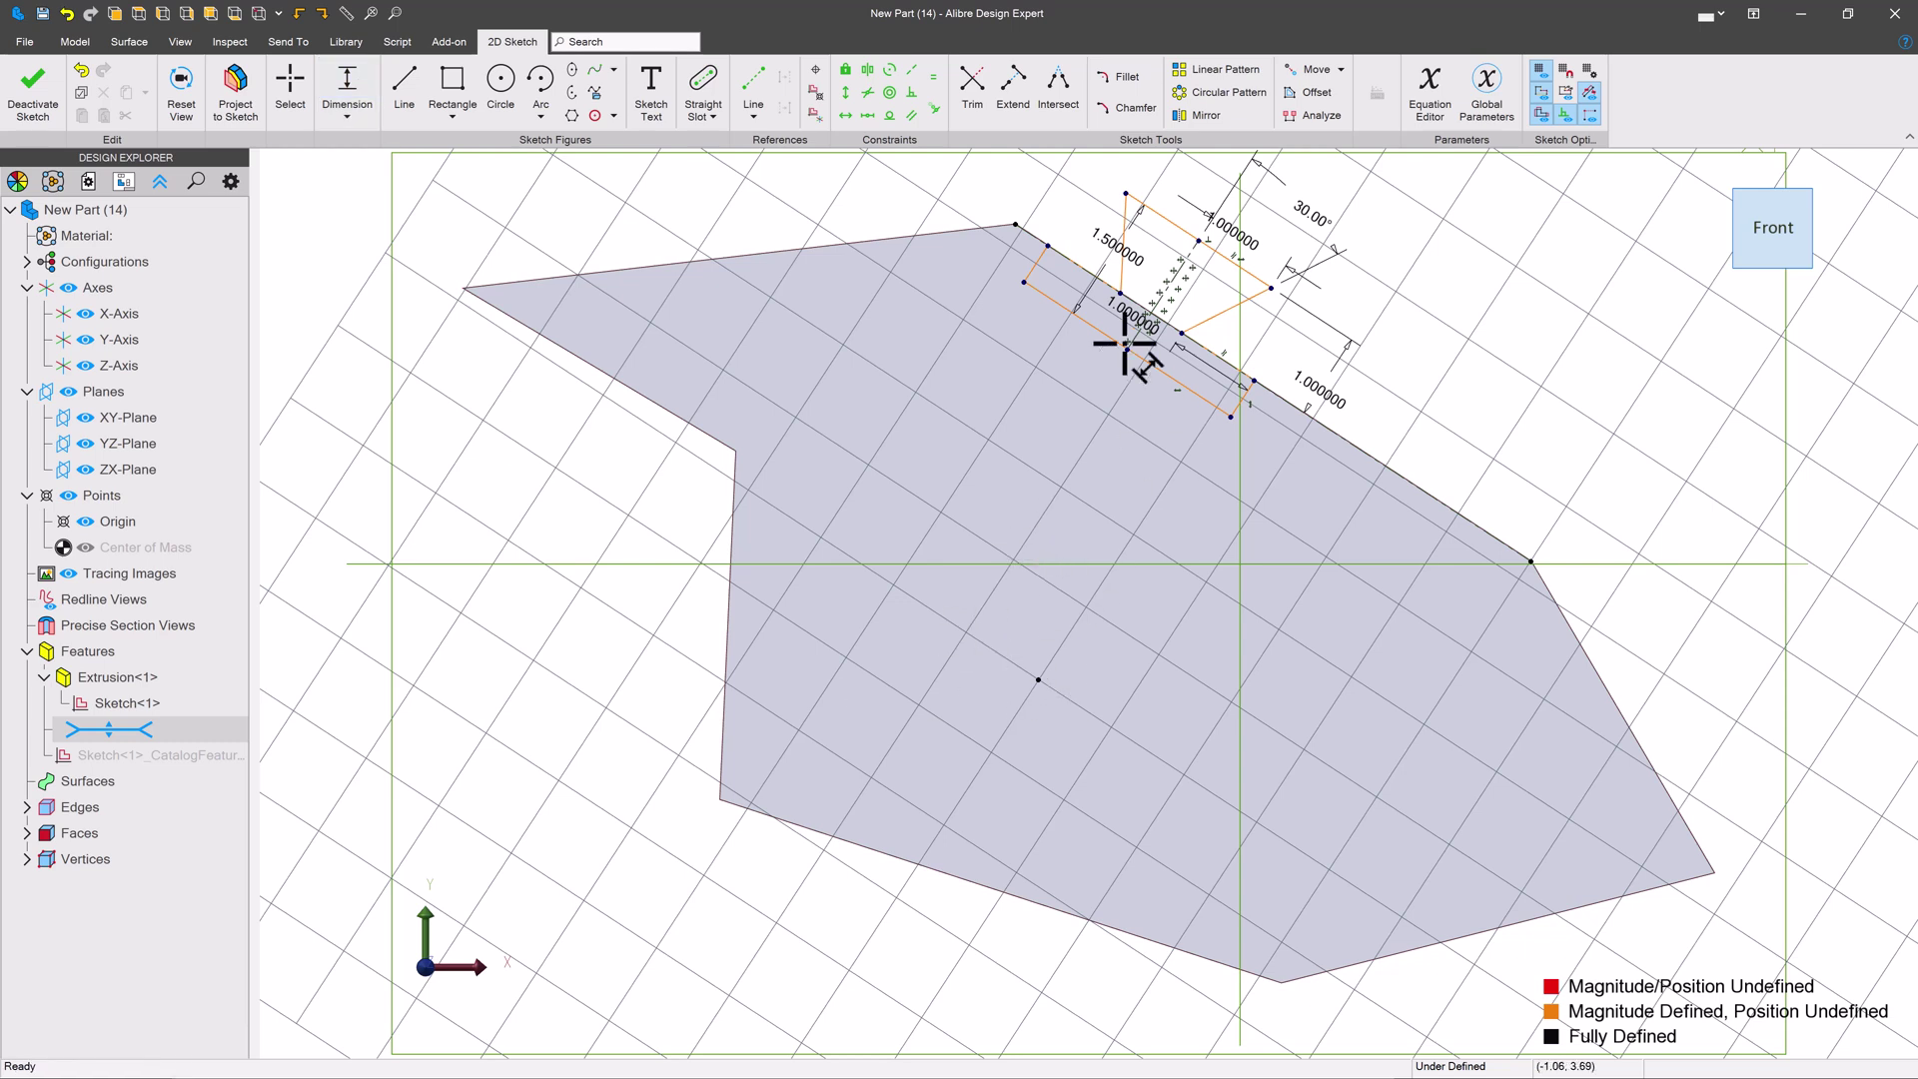
Dimension the dovetail point to the plate point at a distance of 1.000000
click(1121, 300)
click(1039, 679)
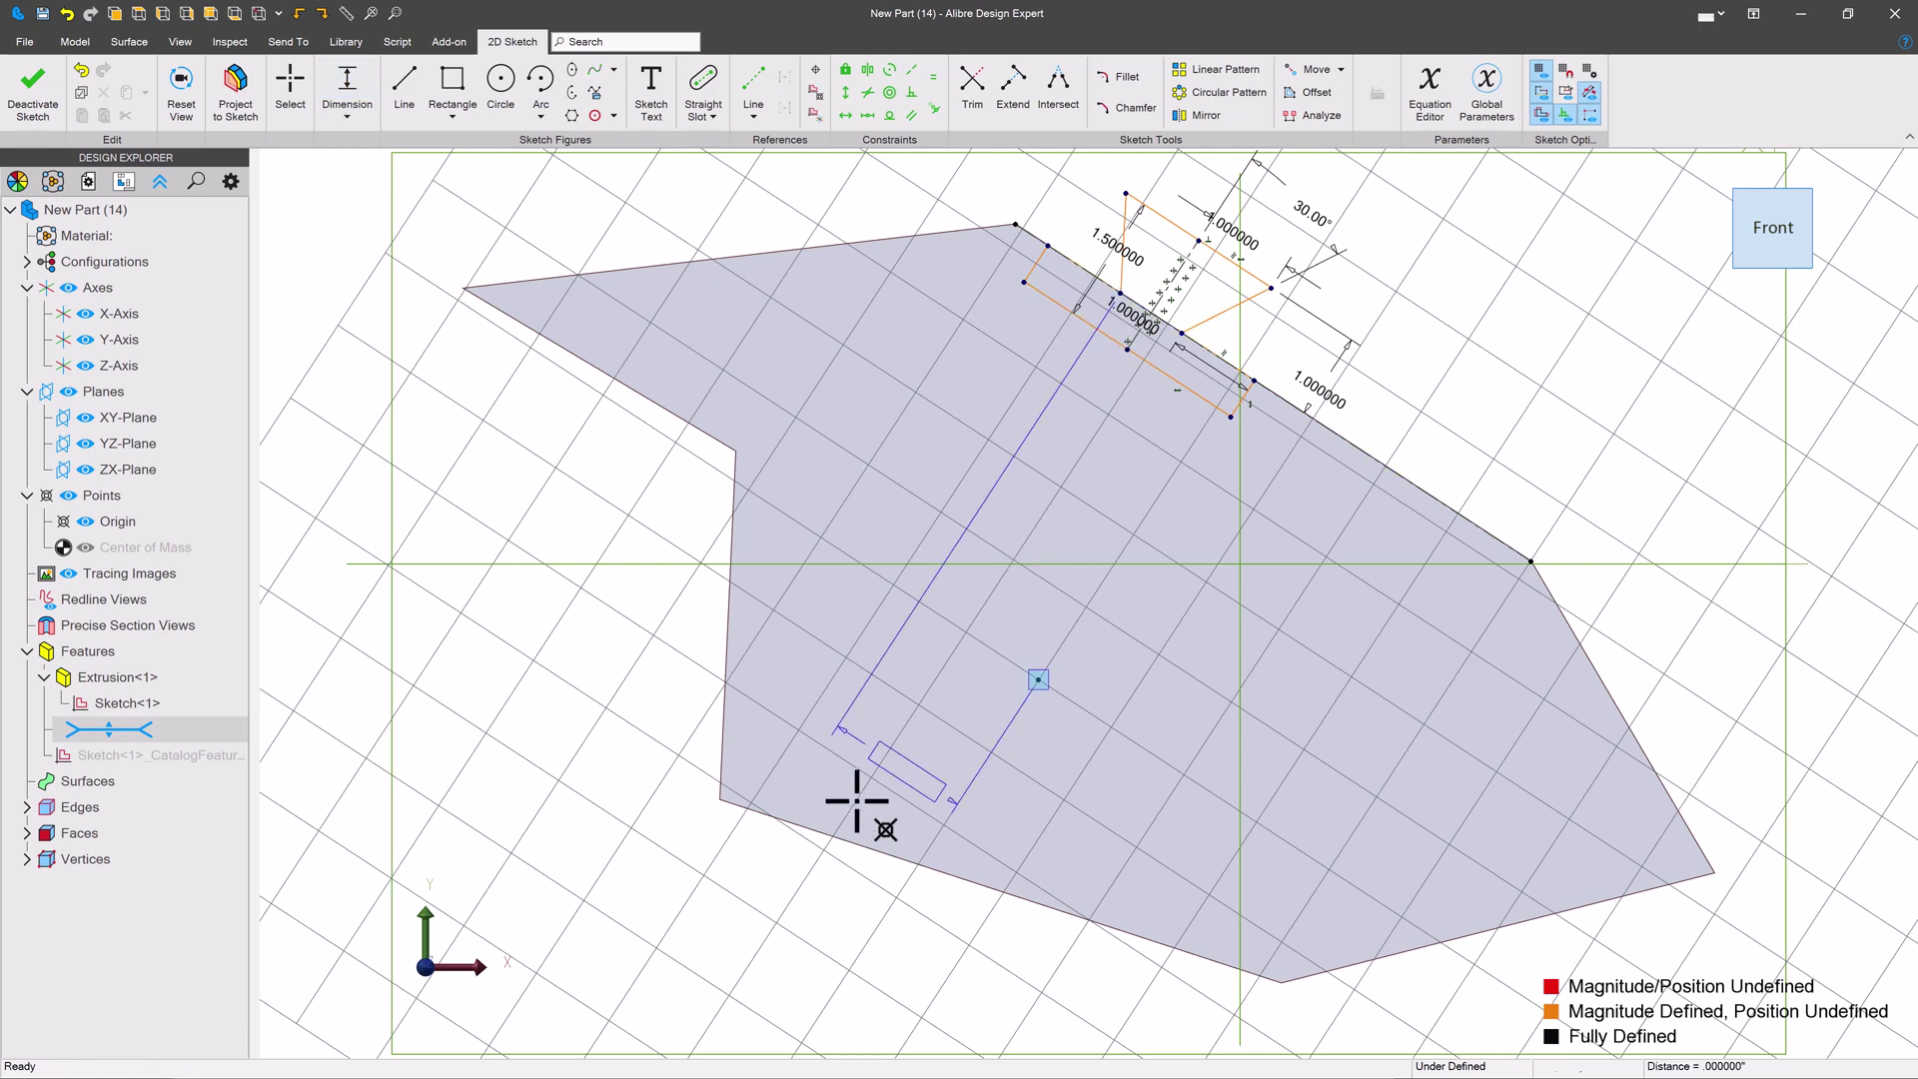
click(794, 909)
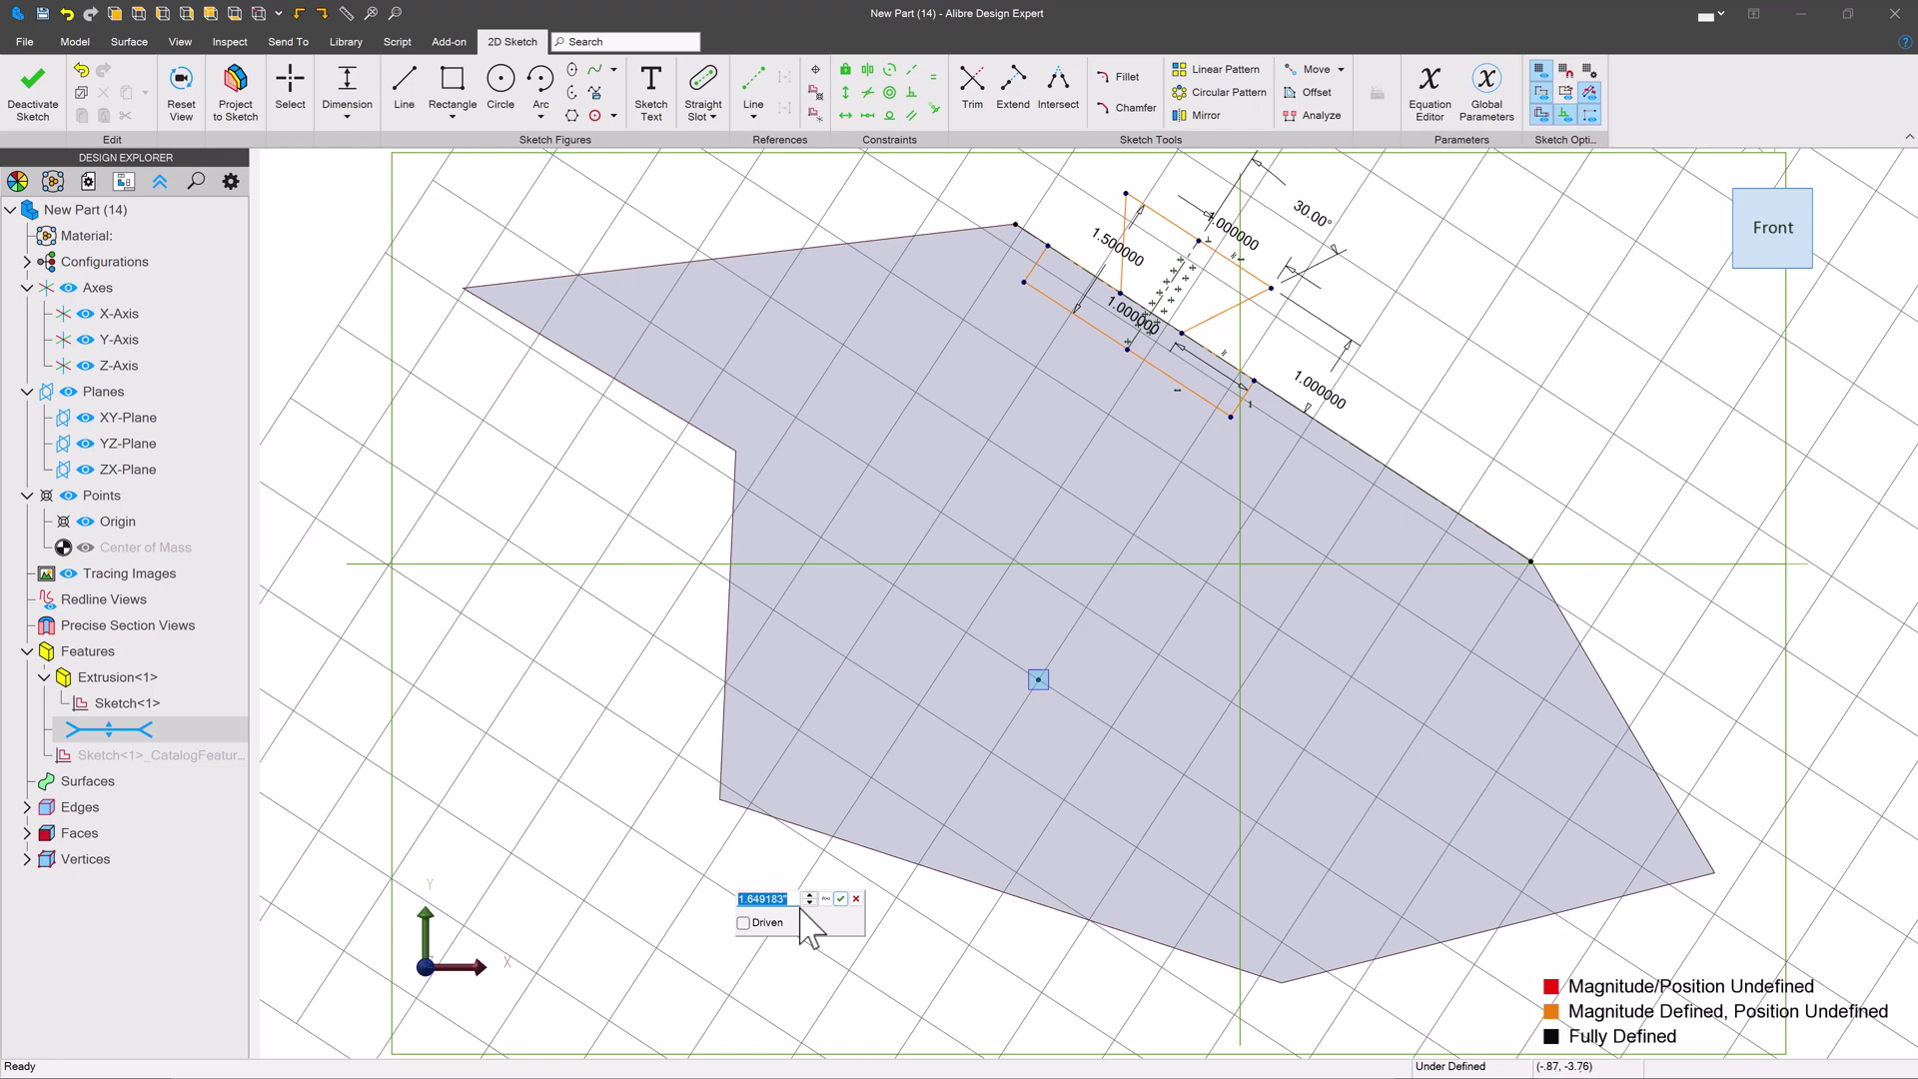
text(1)
key(Return)
Extrude the dovetail sketch To Geometry, ending at the plate face, and inspect the joined dovetail
click(36, 90)
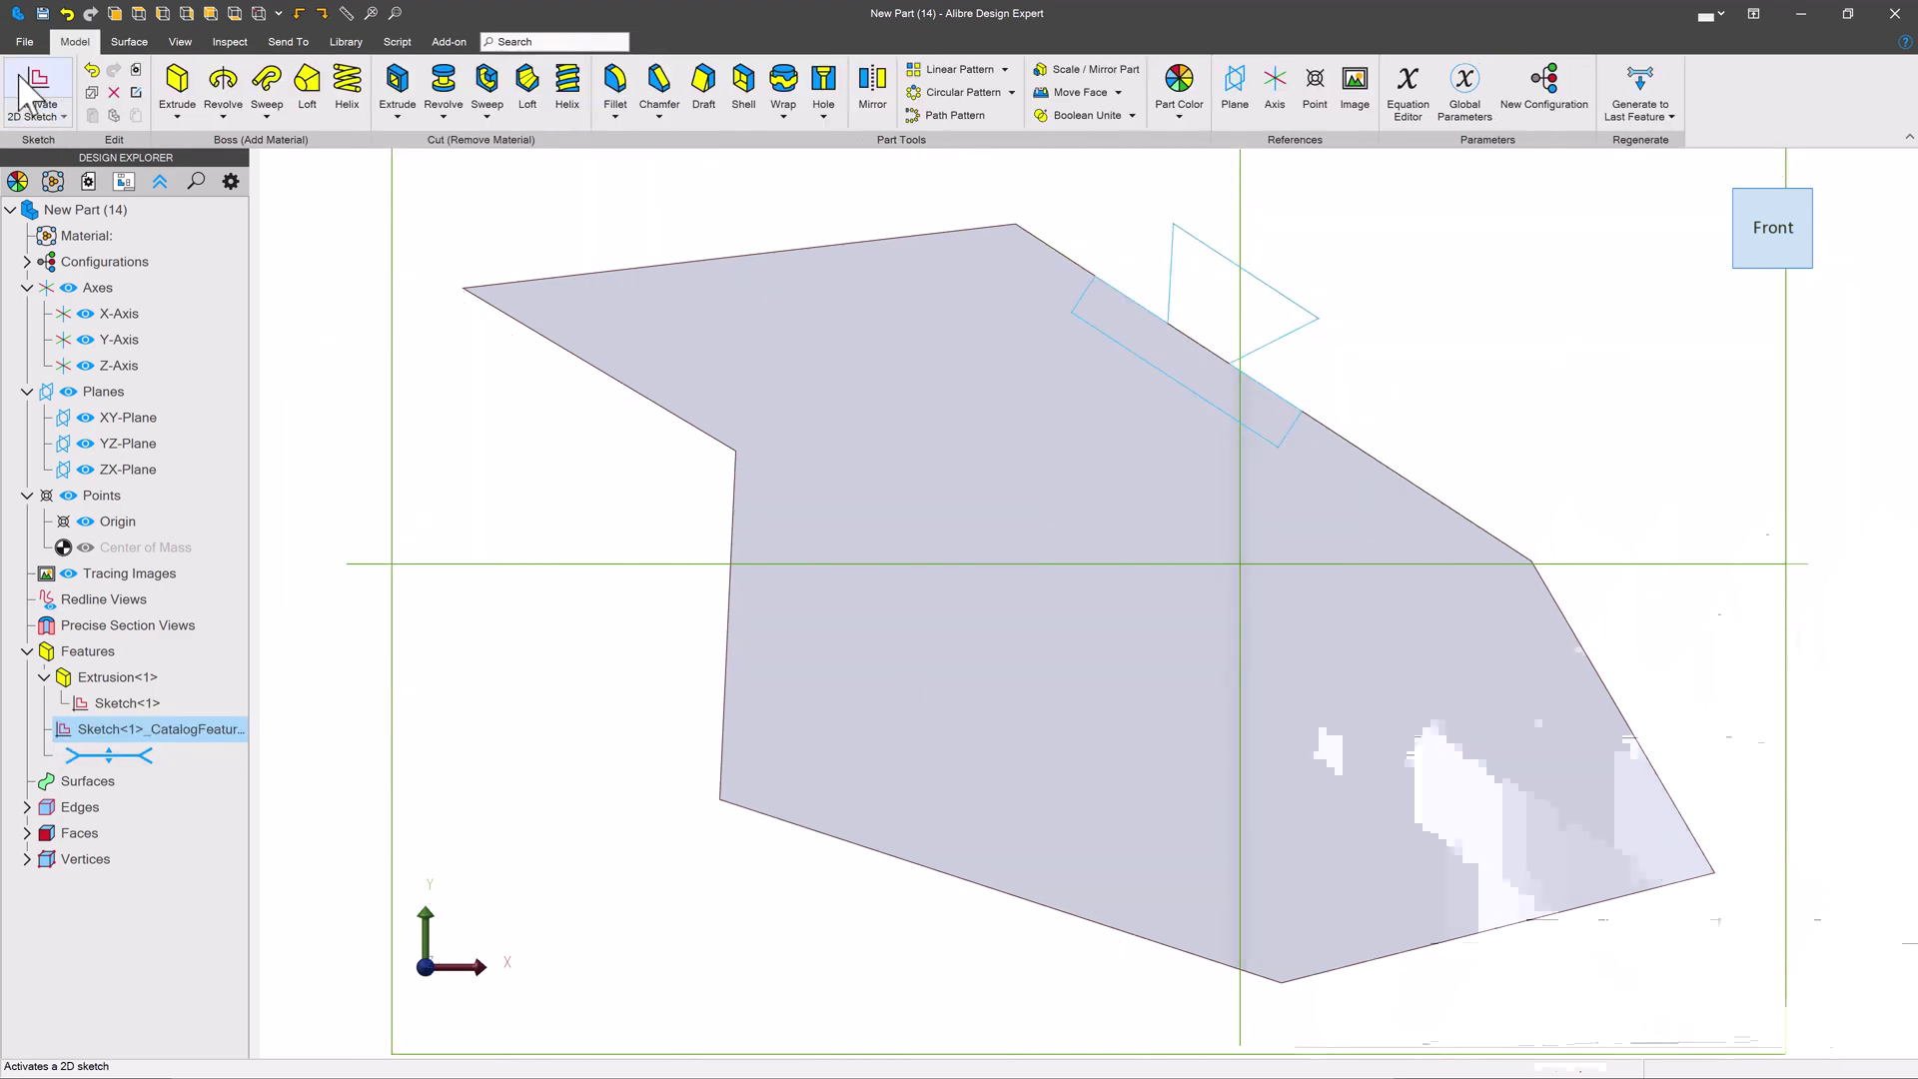
click(177, 85)
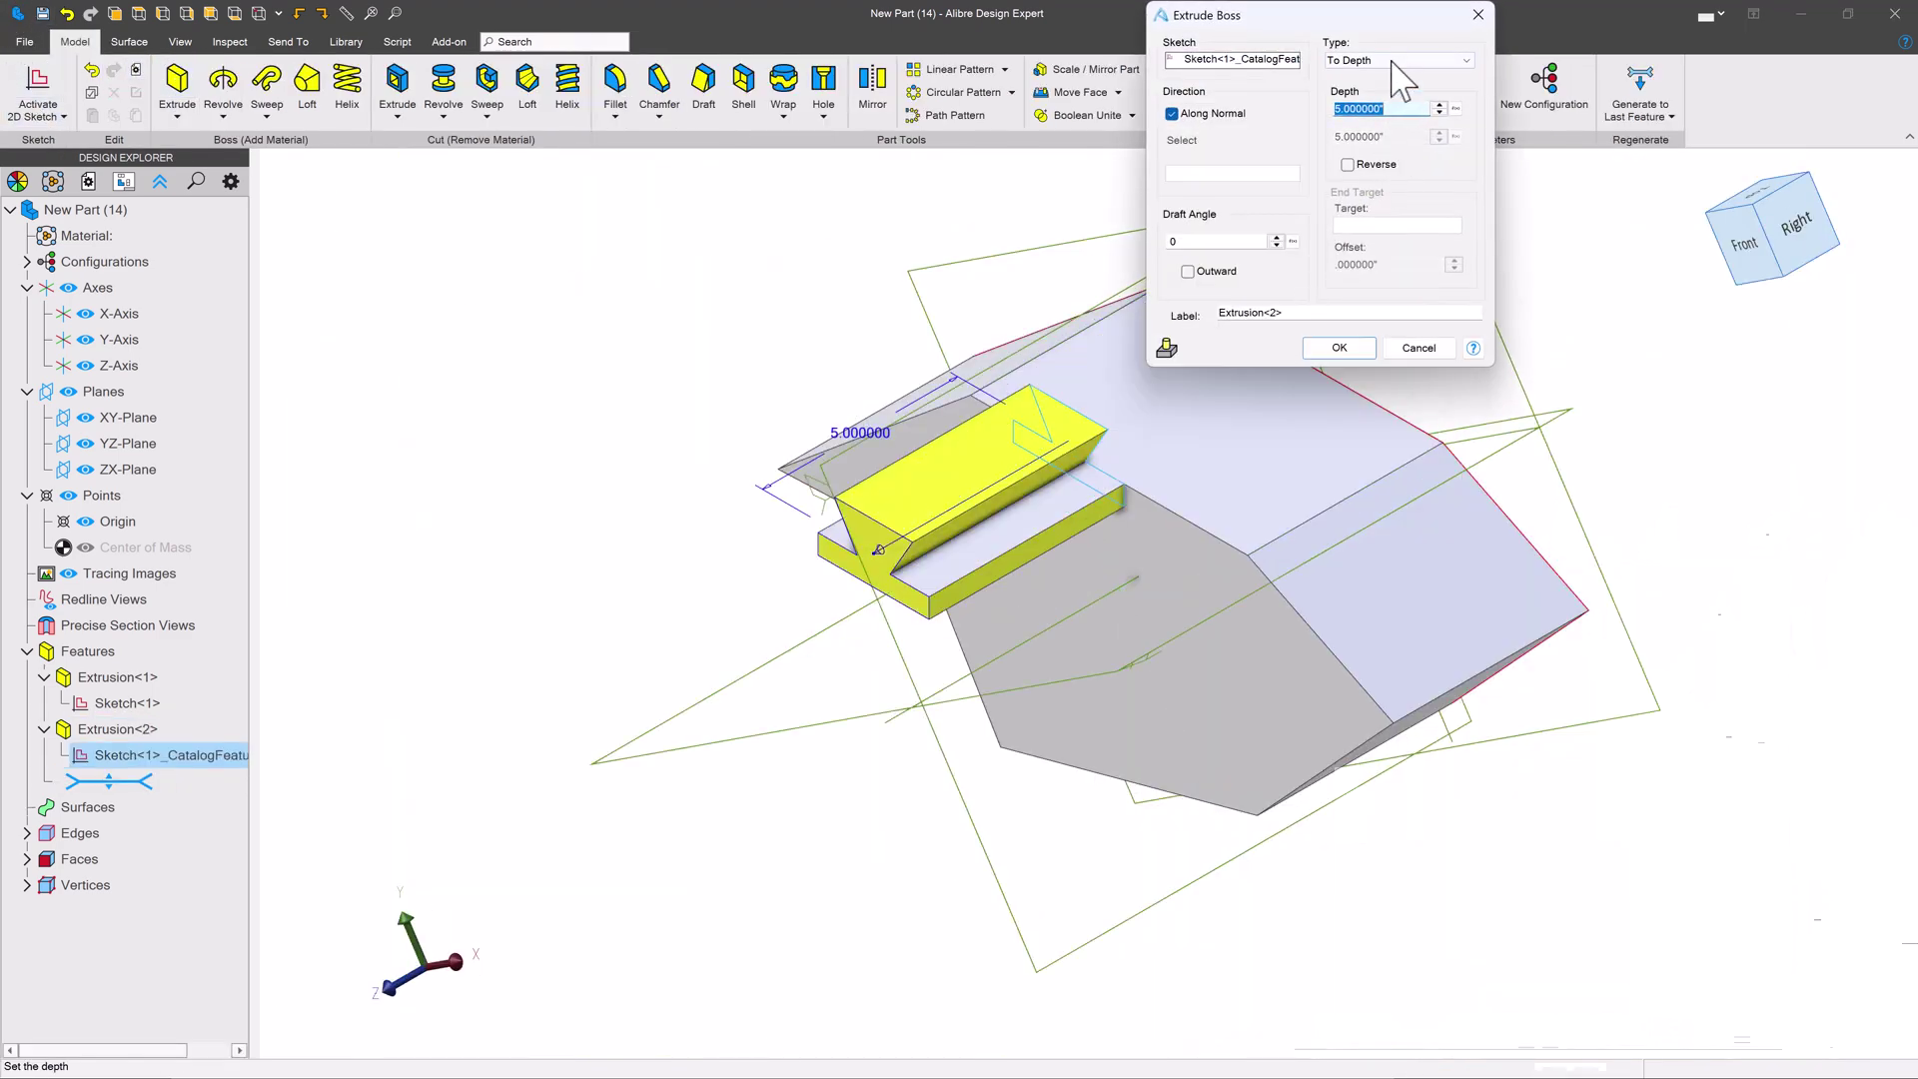
click(1393, 62)
click(1354, 125)
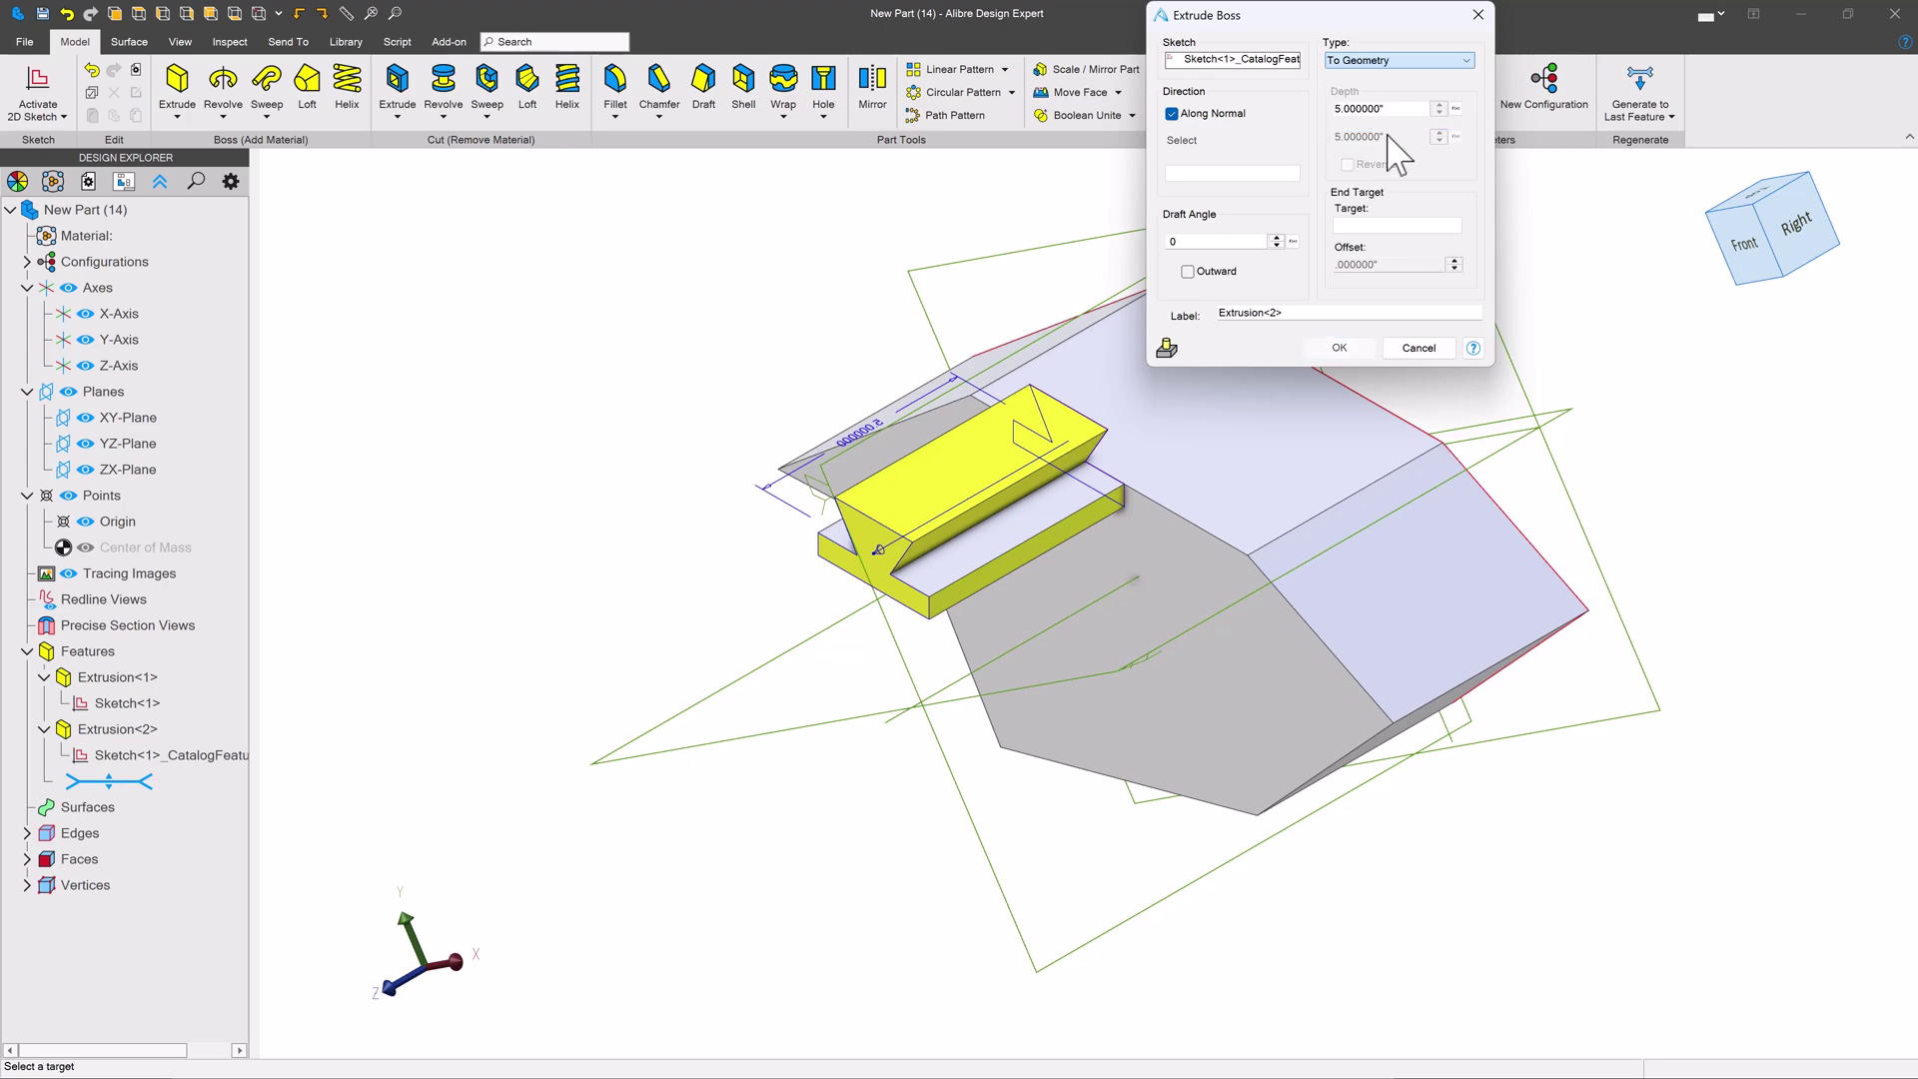
middle_drag(1478, 479, 1299, 544)
click(1327, 523)
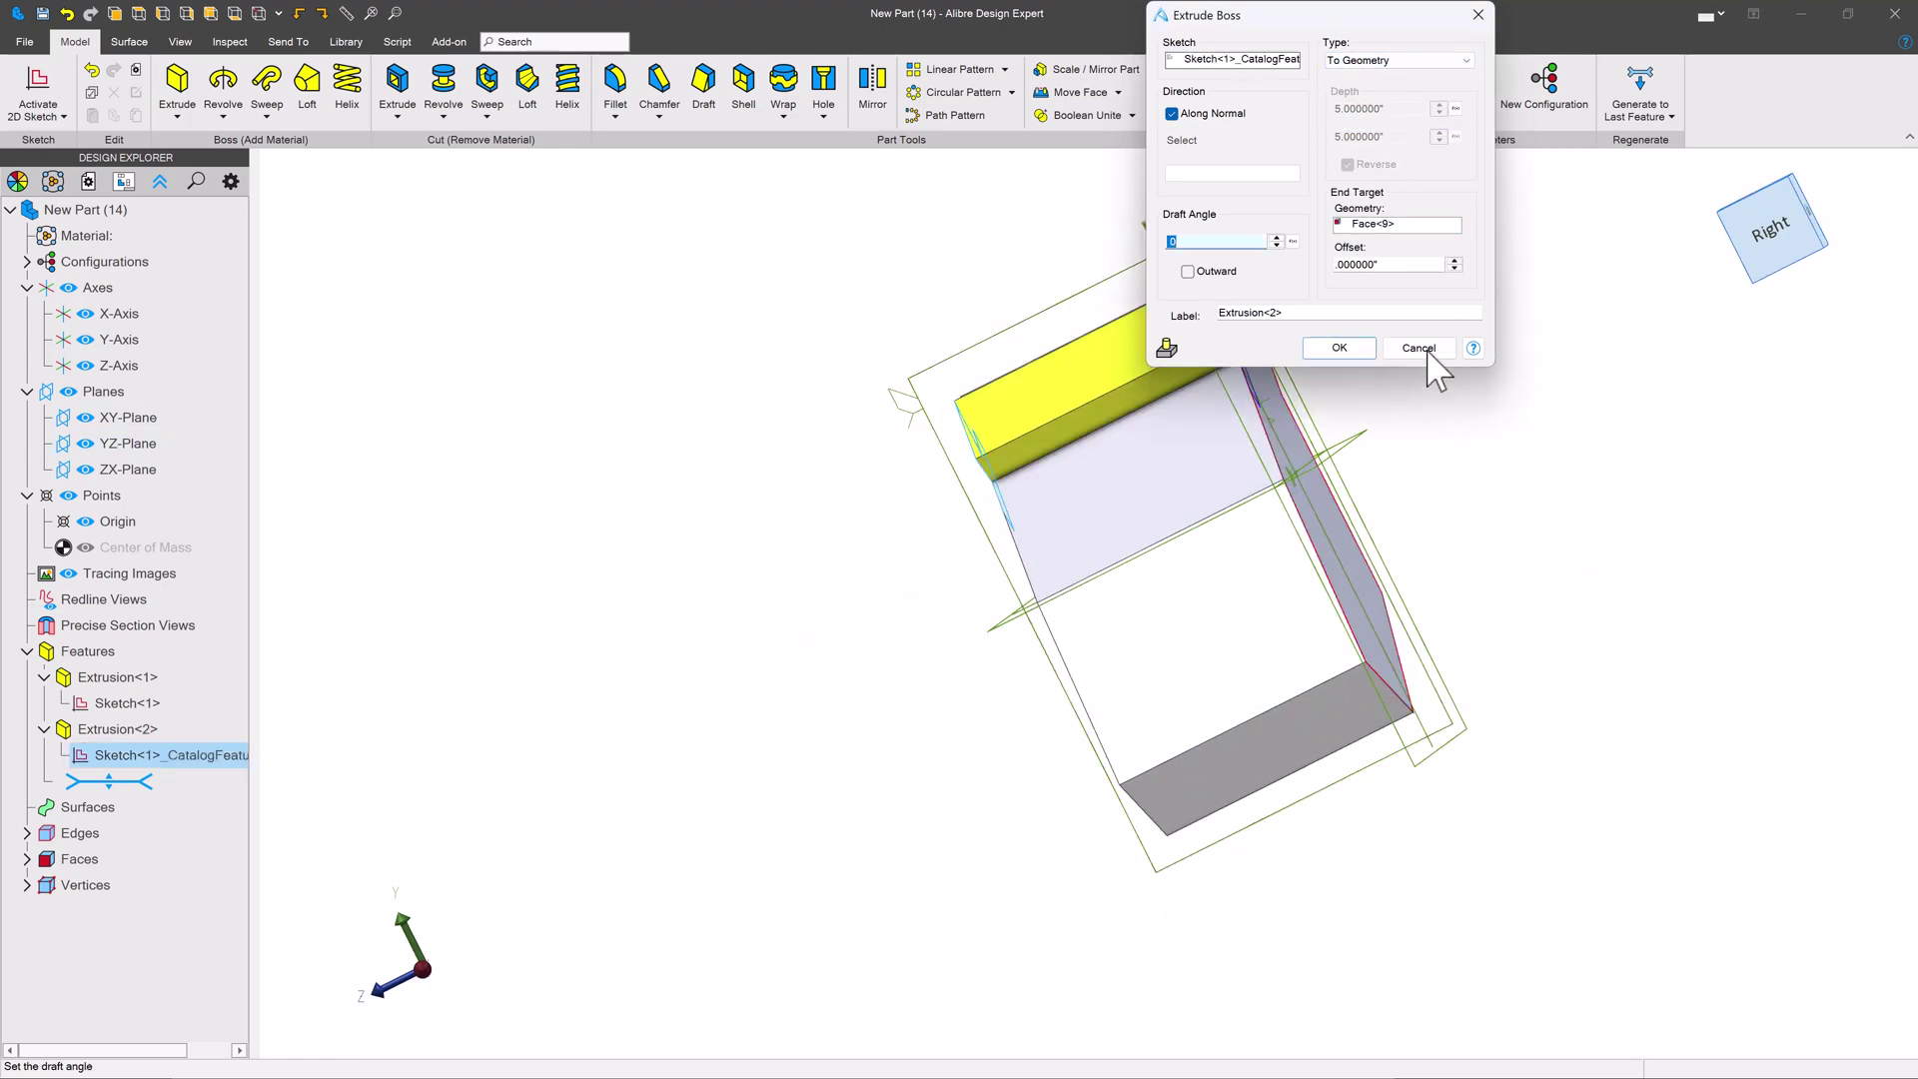
click(1339, 348)
middle_drag(1405, 513, 1584, 449)
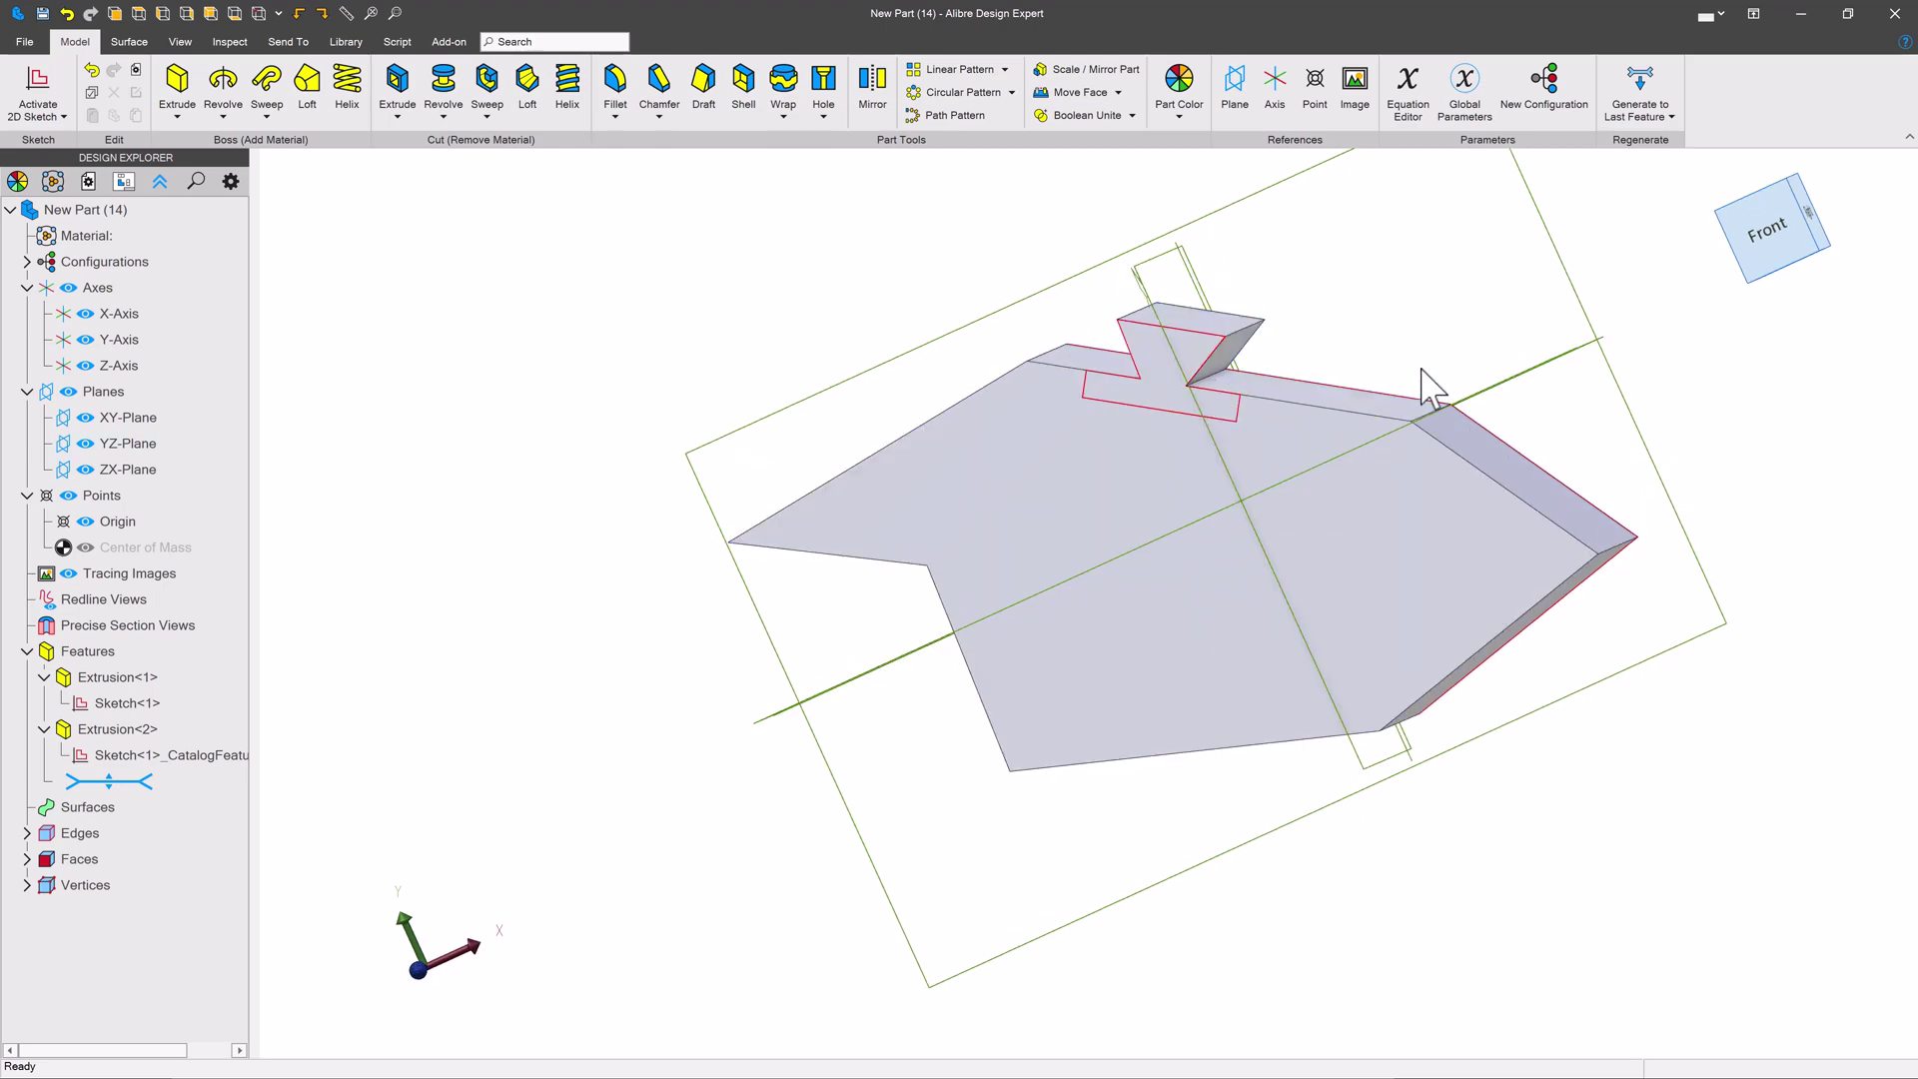
middle_drag(1389, 385, 1212, 360)
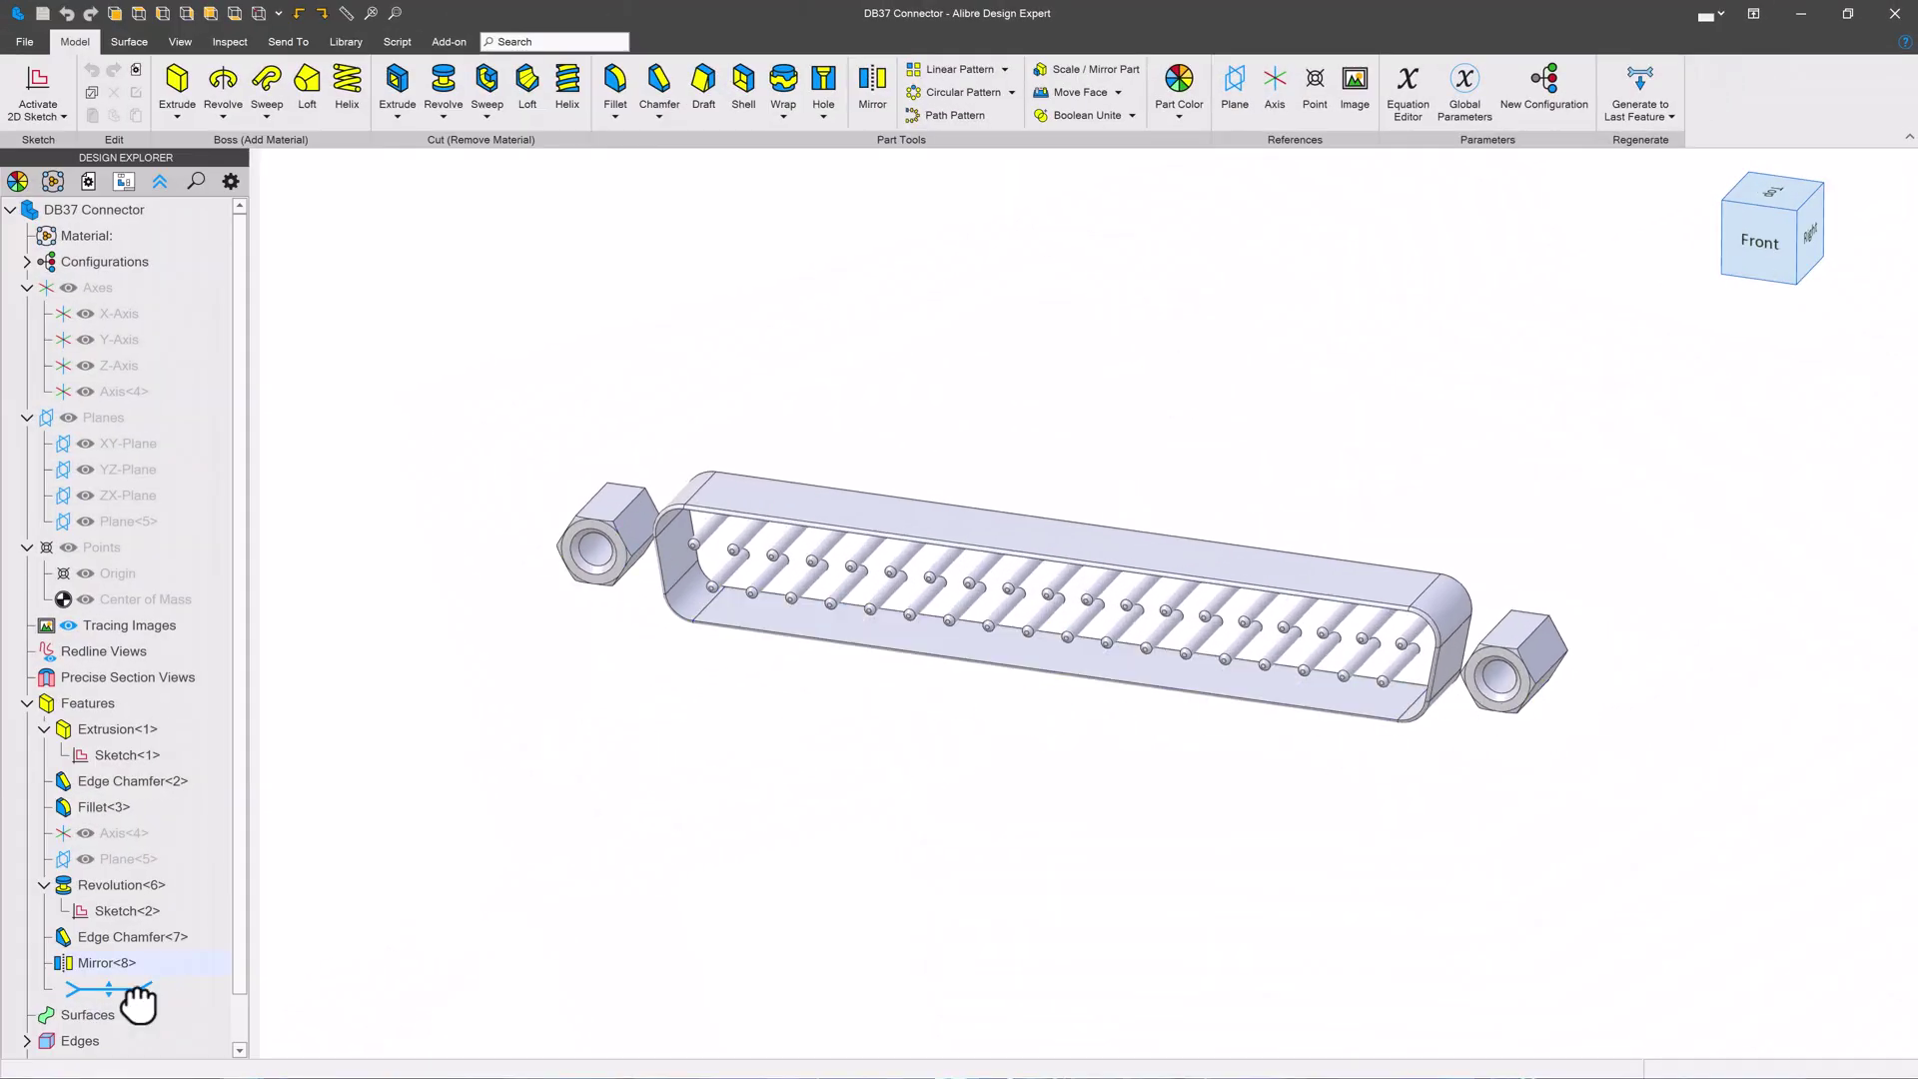
Regenerate the DB37 Connector through Mirror<8> and show the Library catalog tools
drag(113, 994, 110, 777)
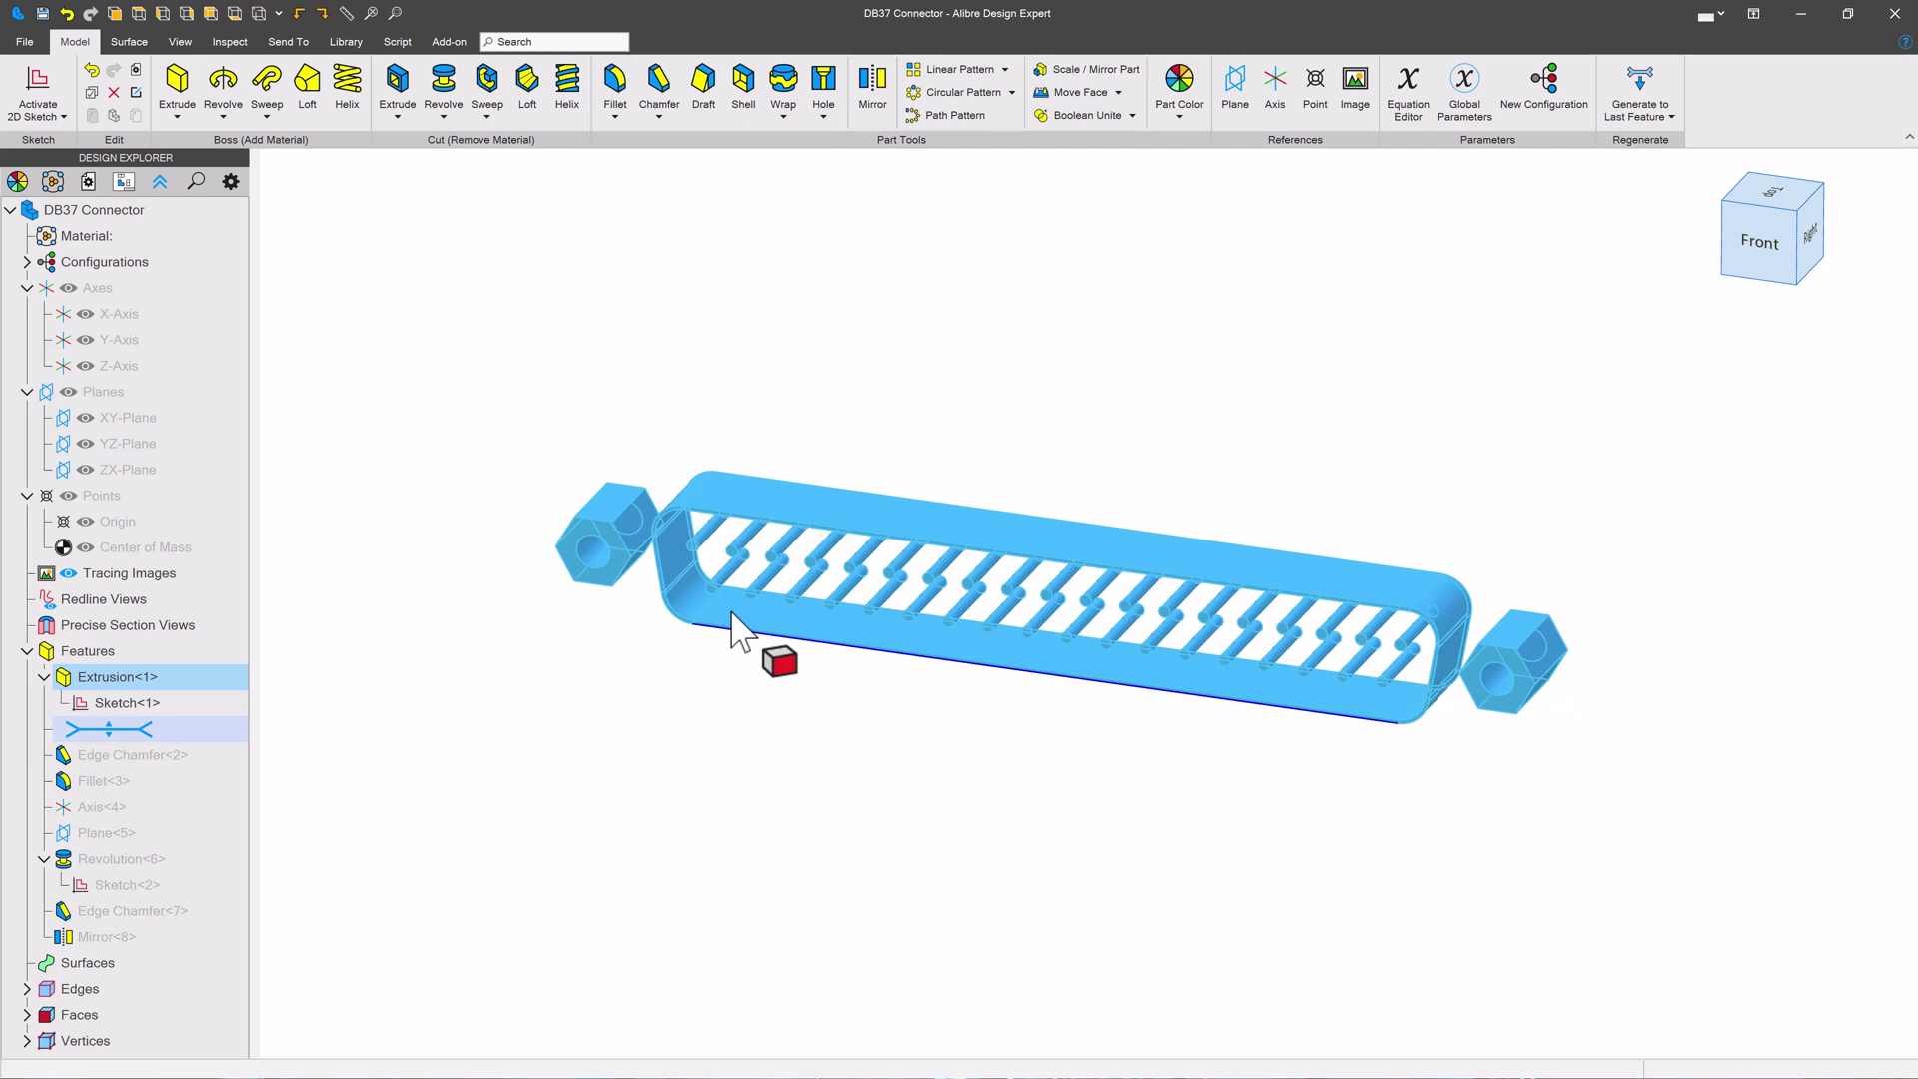
click(1639, 85)
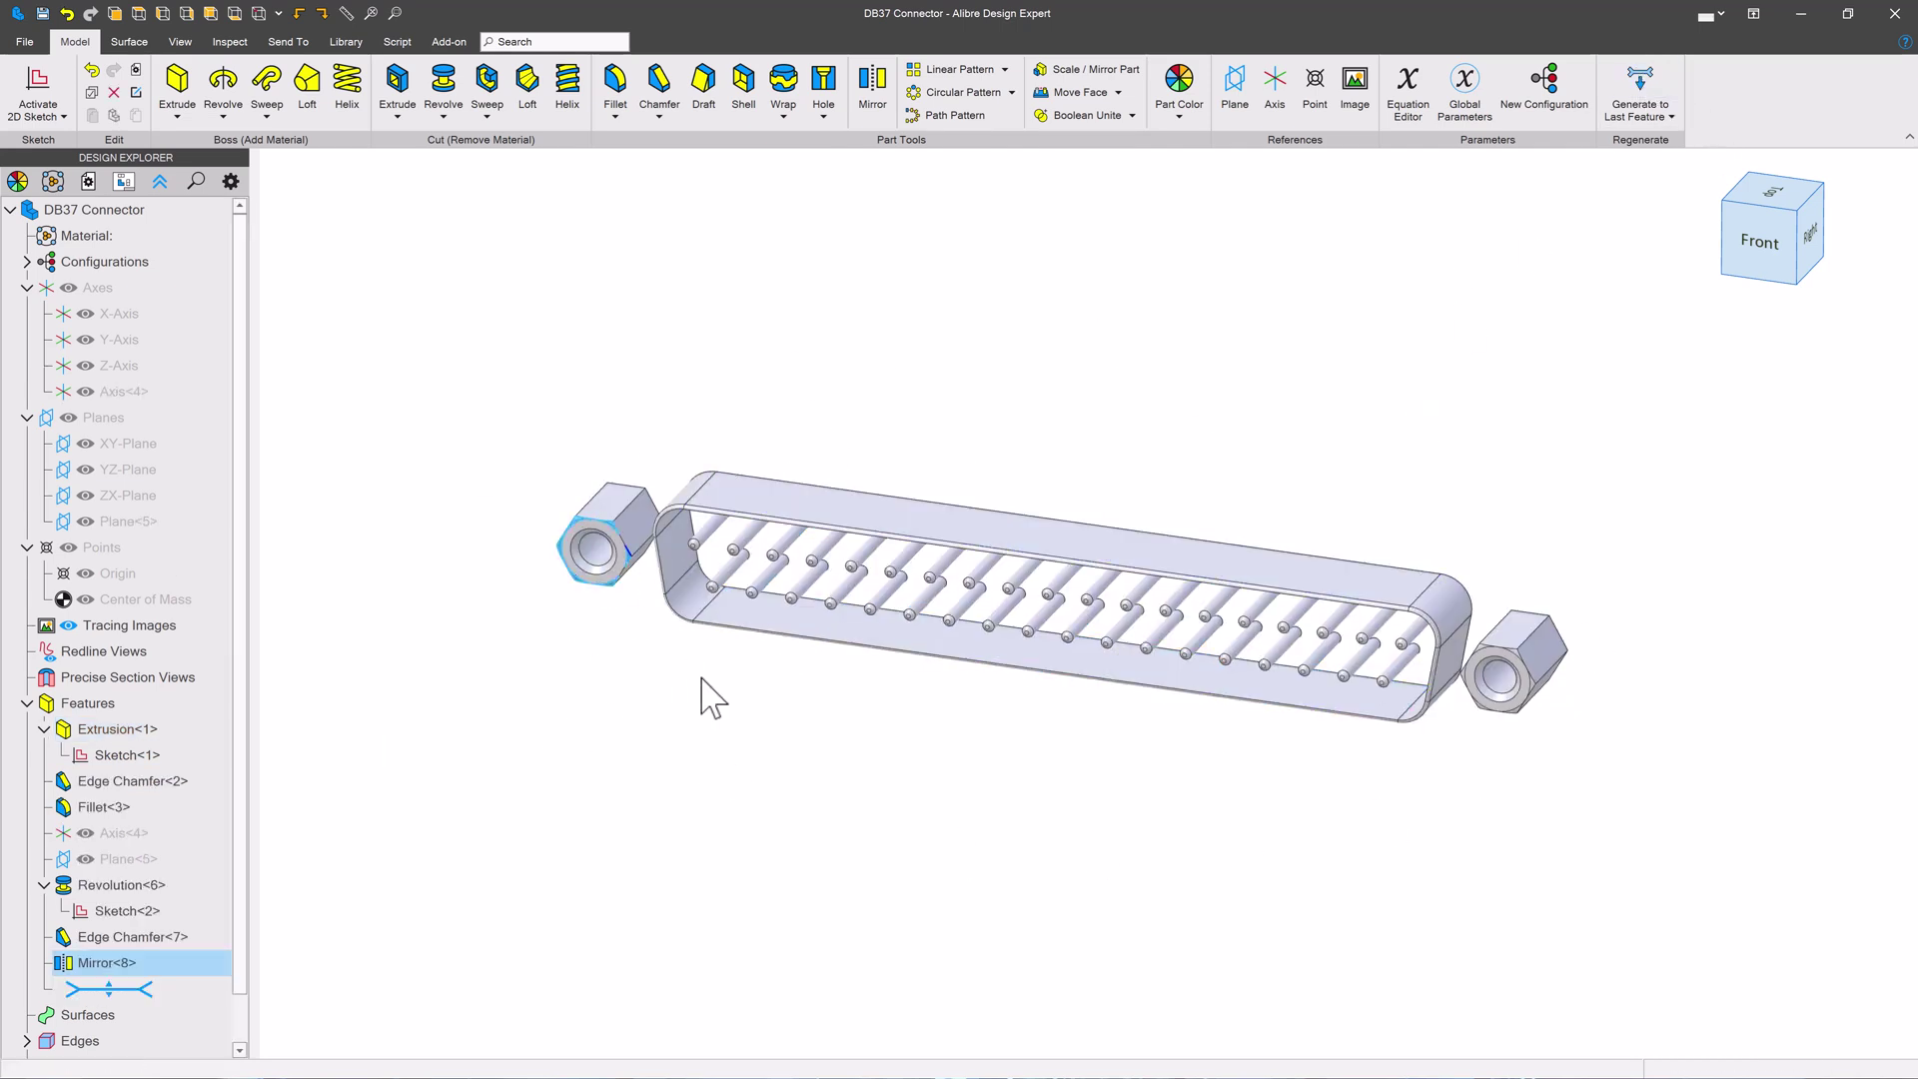
click(640, 795)
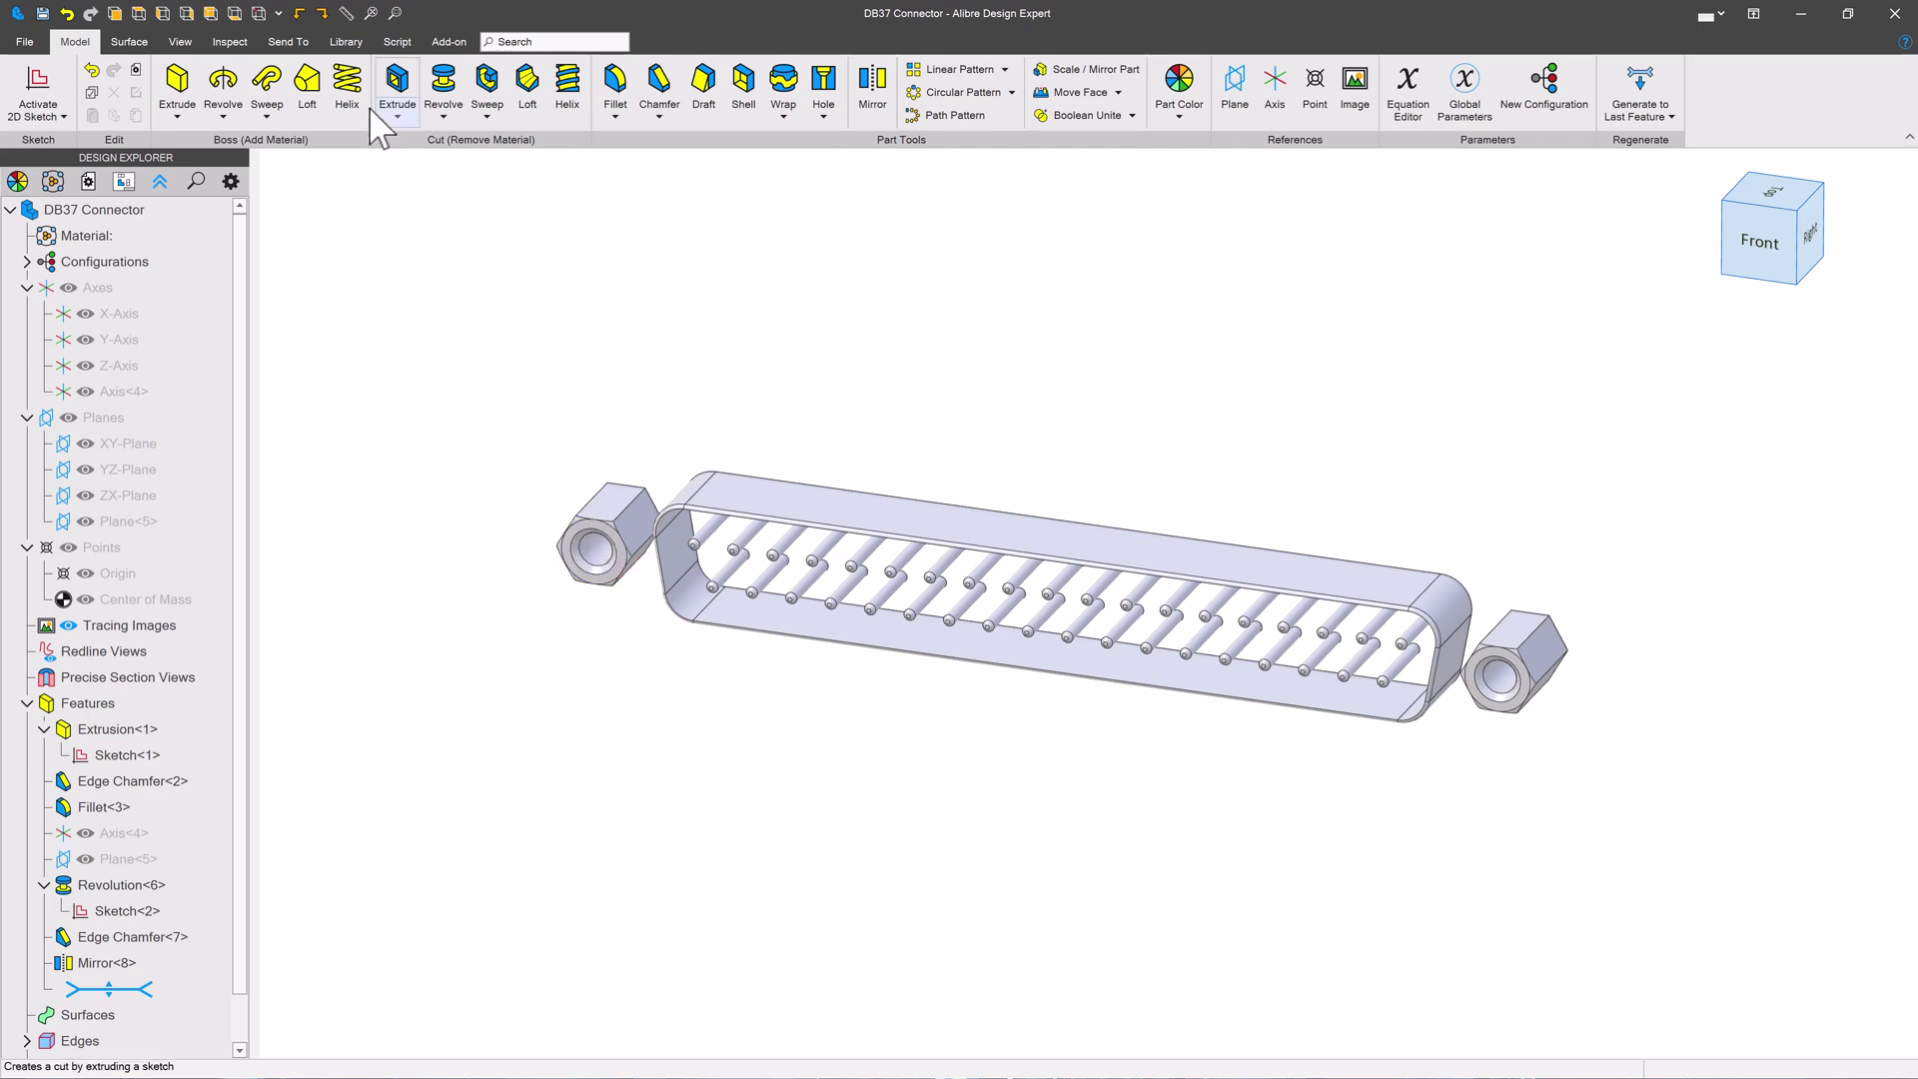
click(347, 42)
Save Extrusion<1> as catalog feature DB37 Connector.AD_PCF, replacing the existing file
click(231, 82)
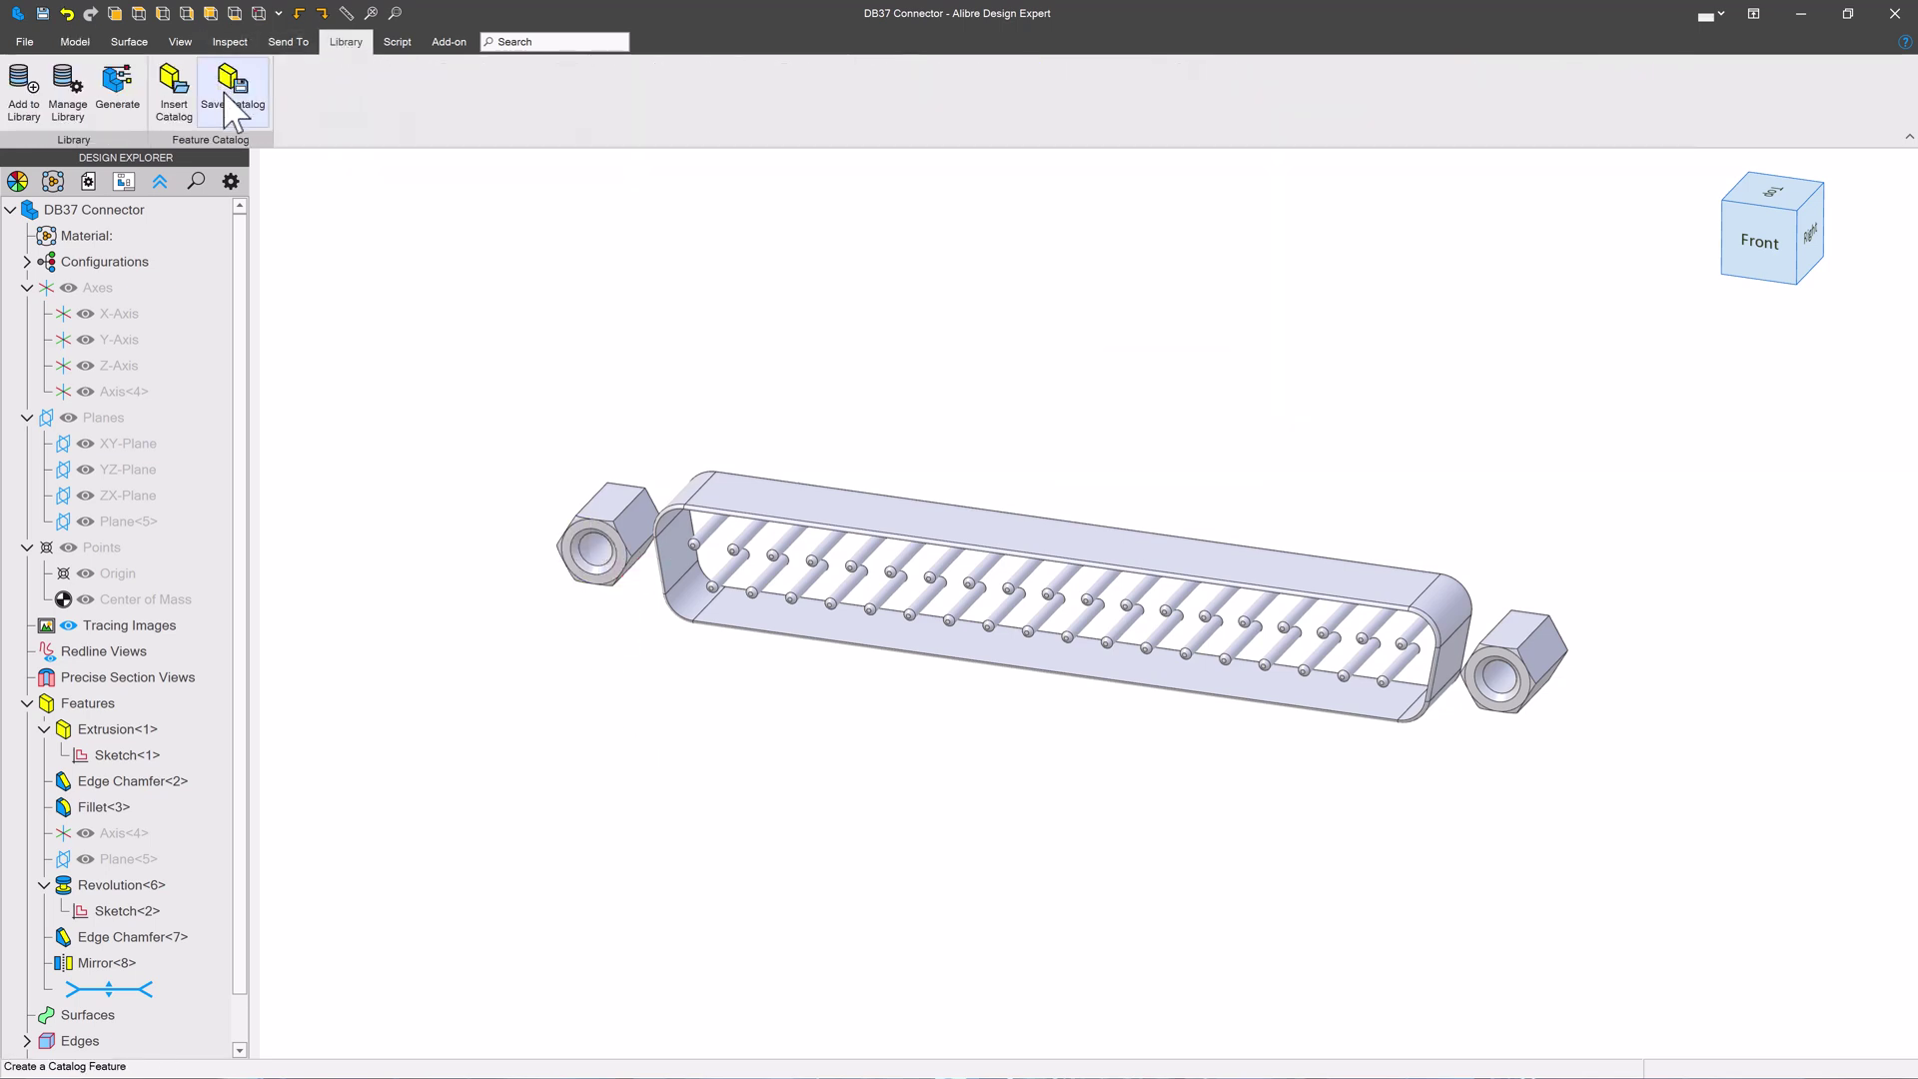
click(156, 730)
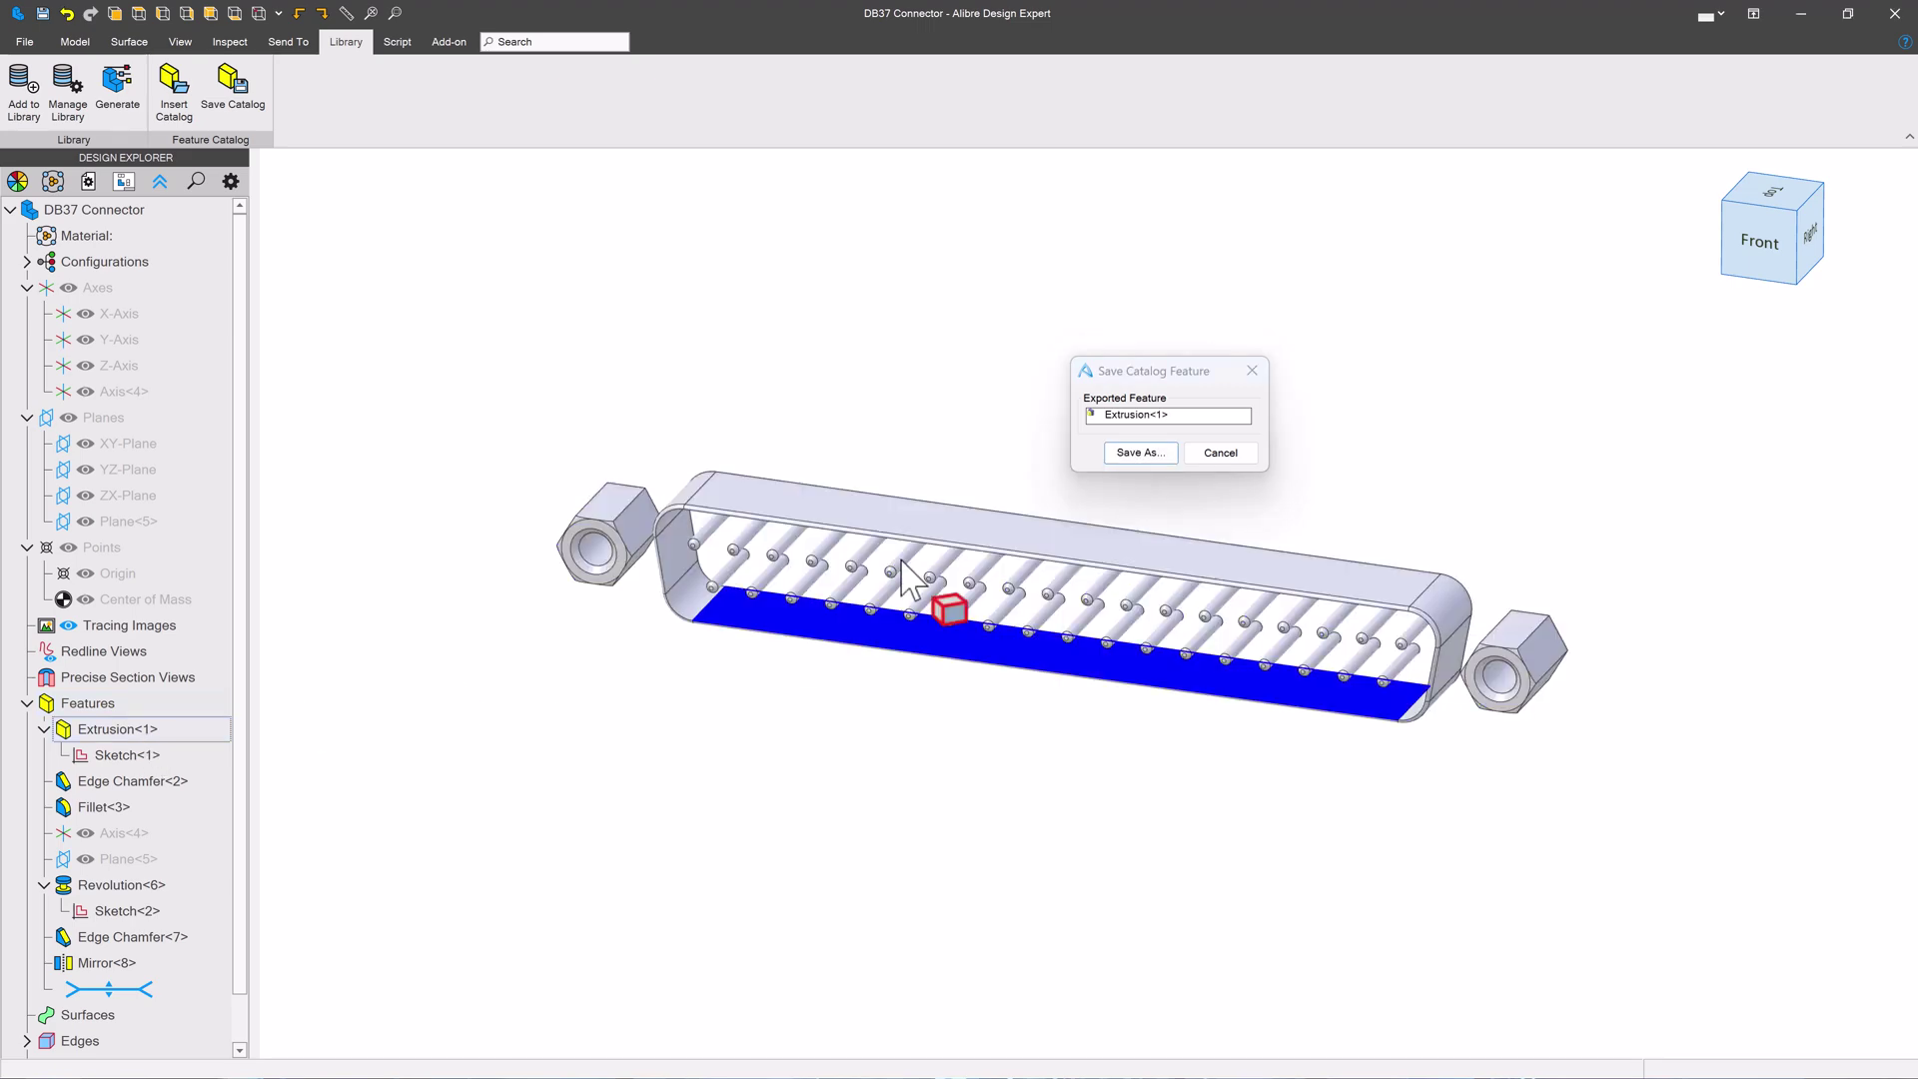
click(1152, 458)
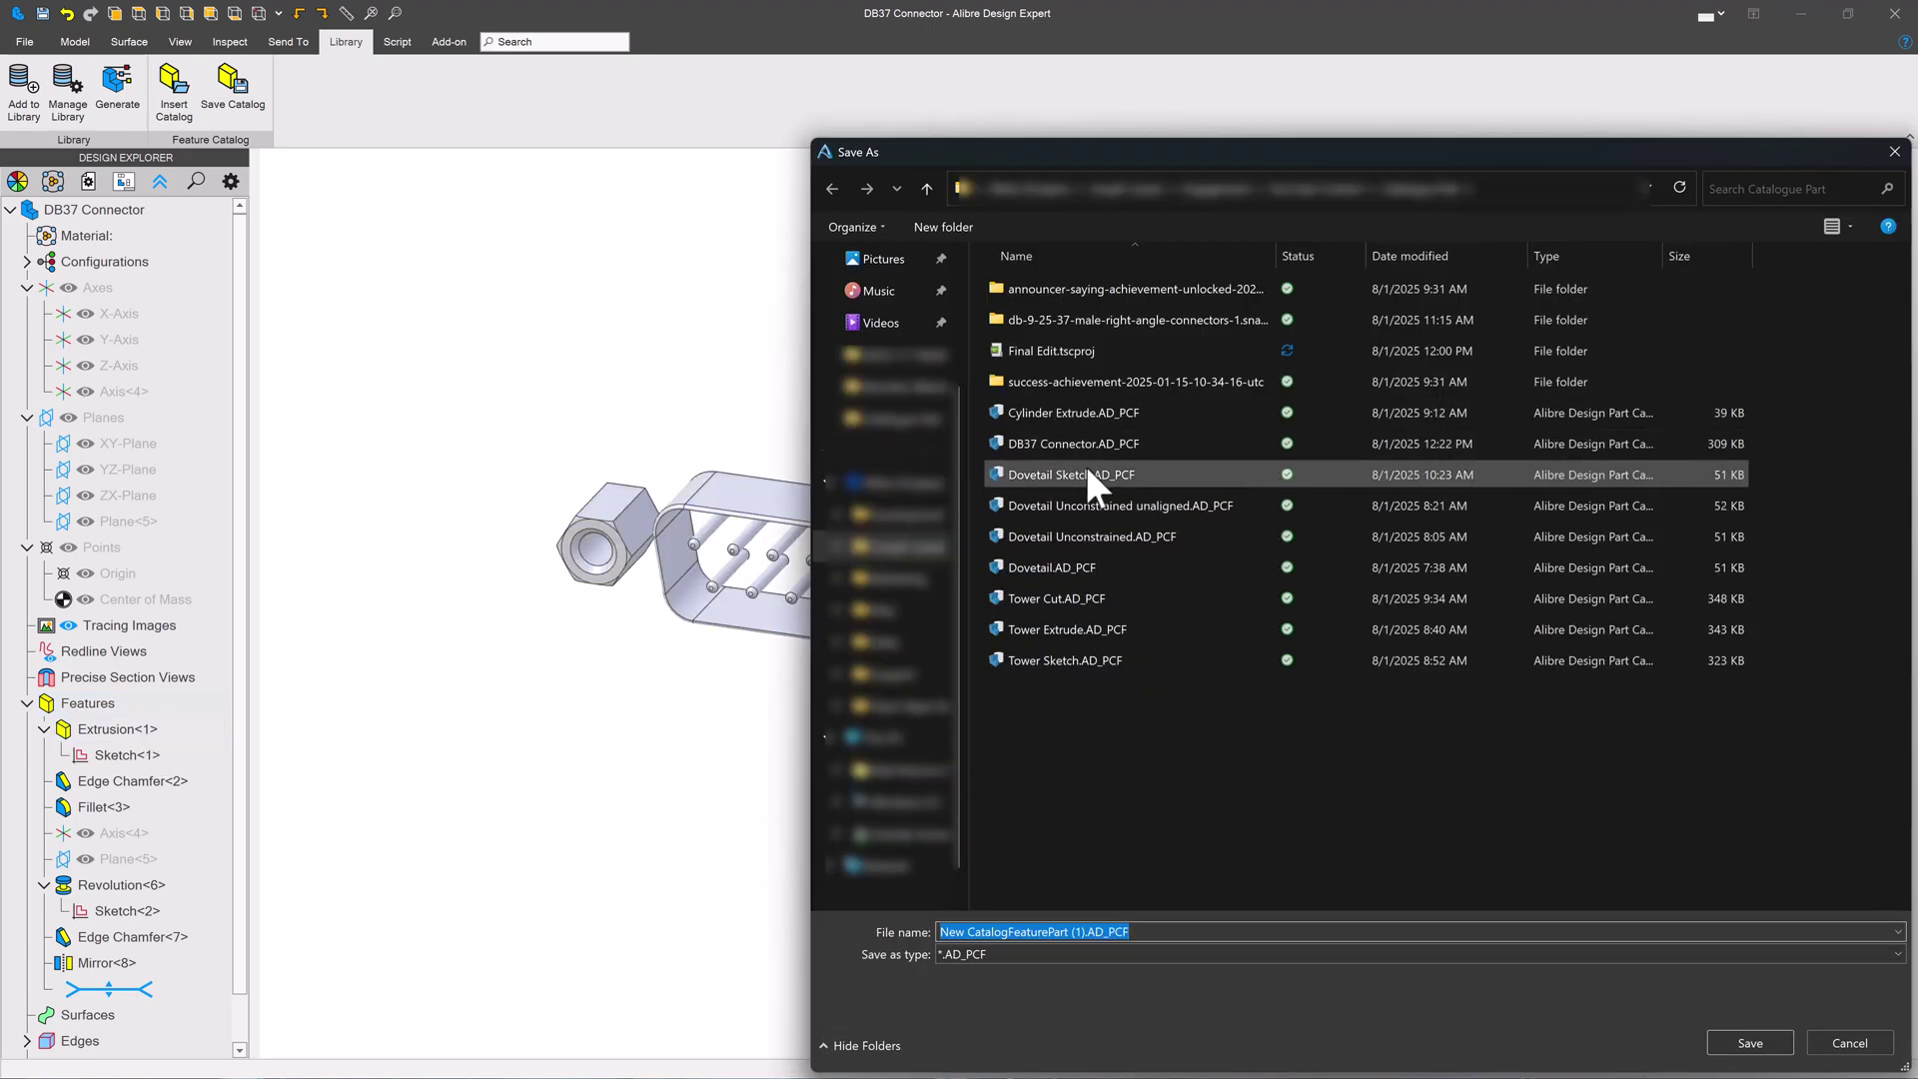
click(1083, 466)
click(1083, 444)
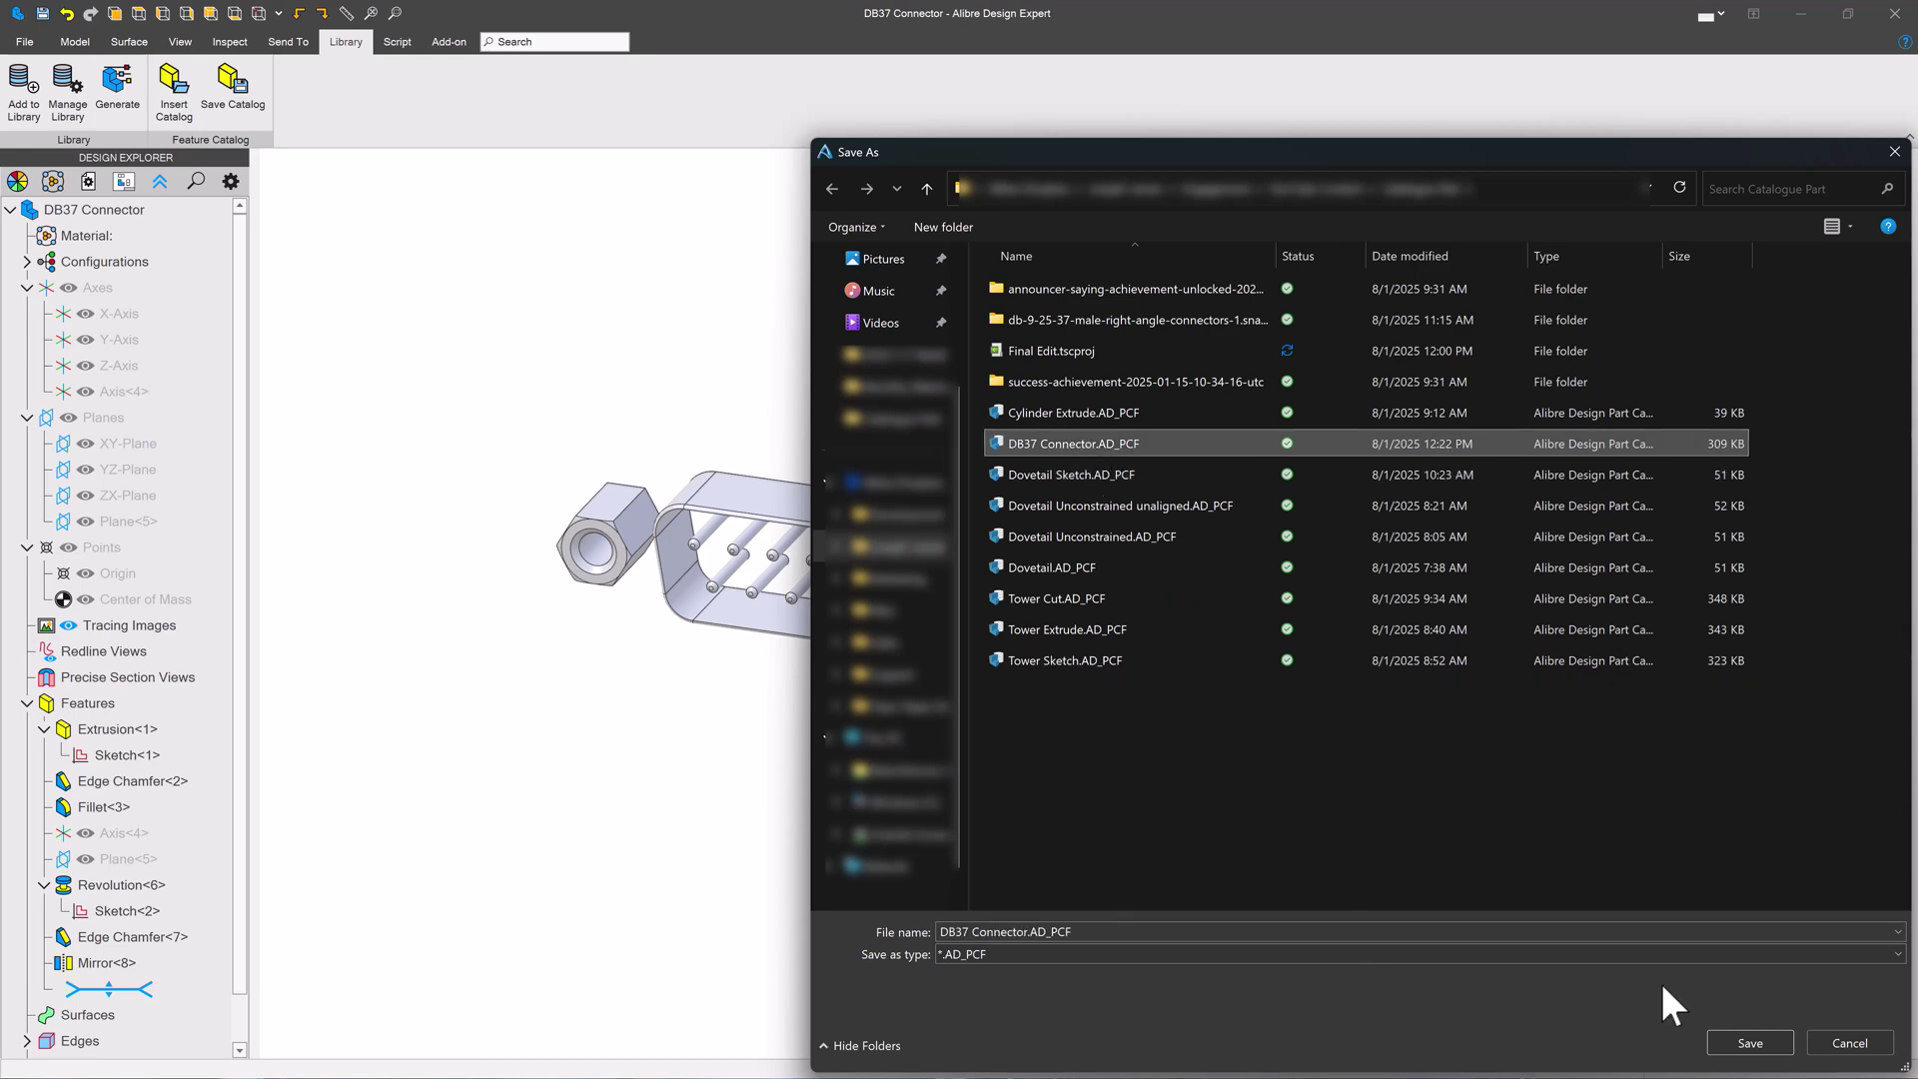
click(1750, 1043)
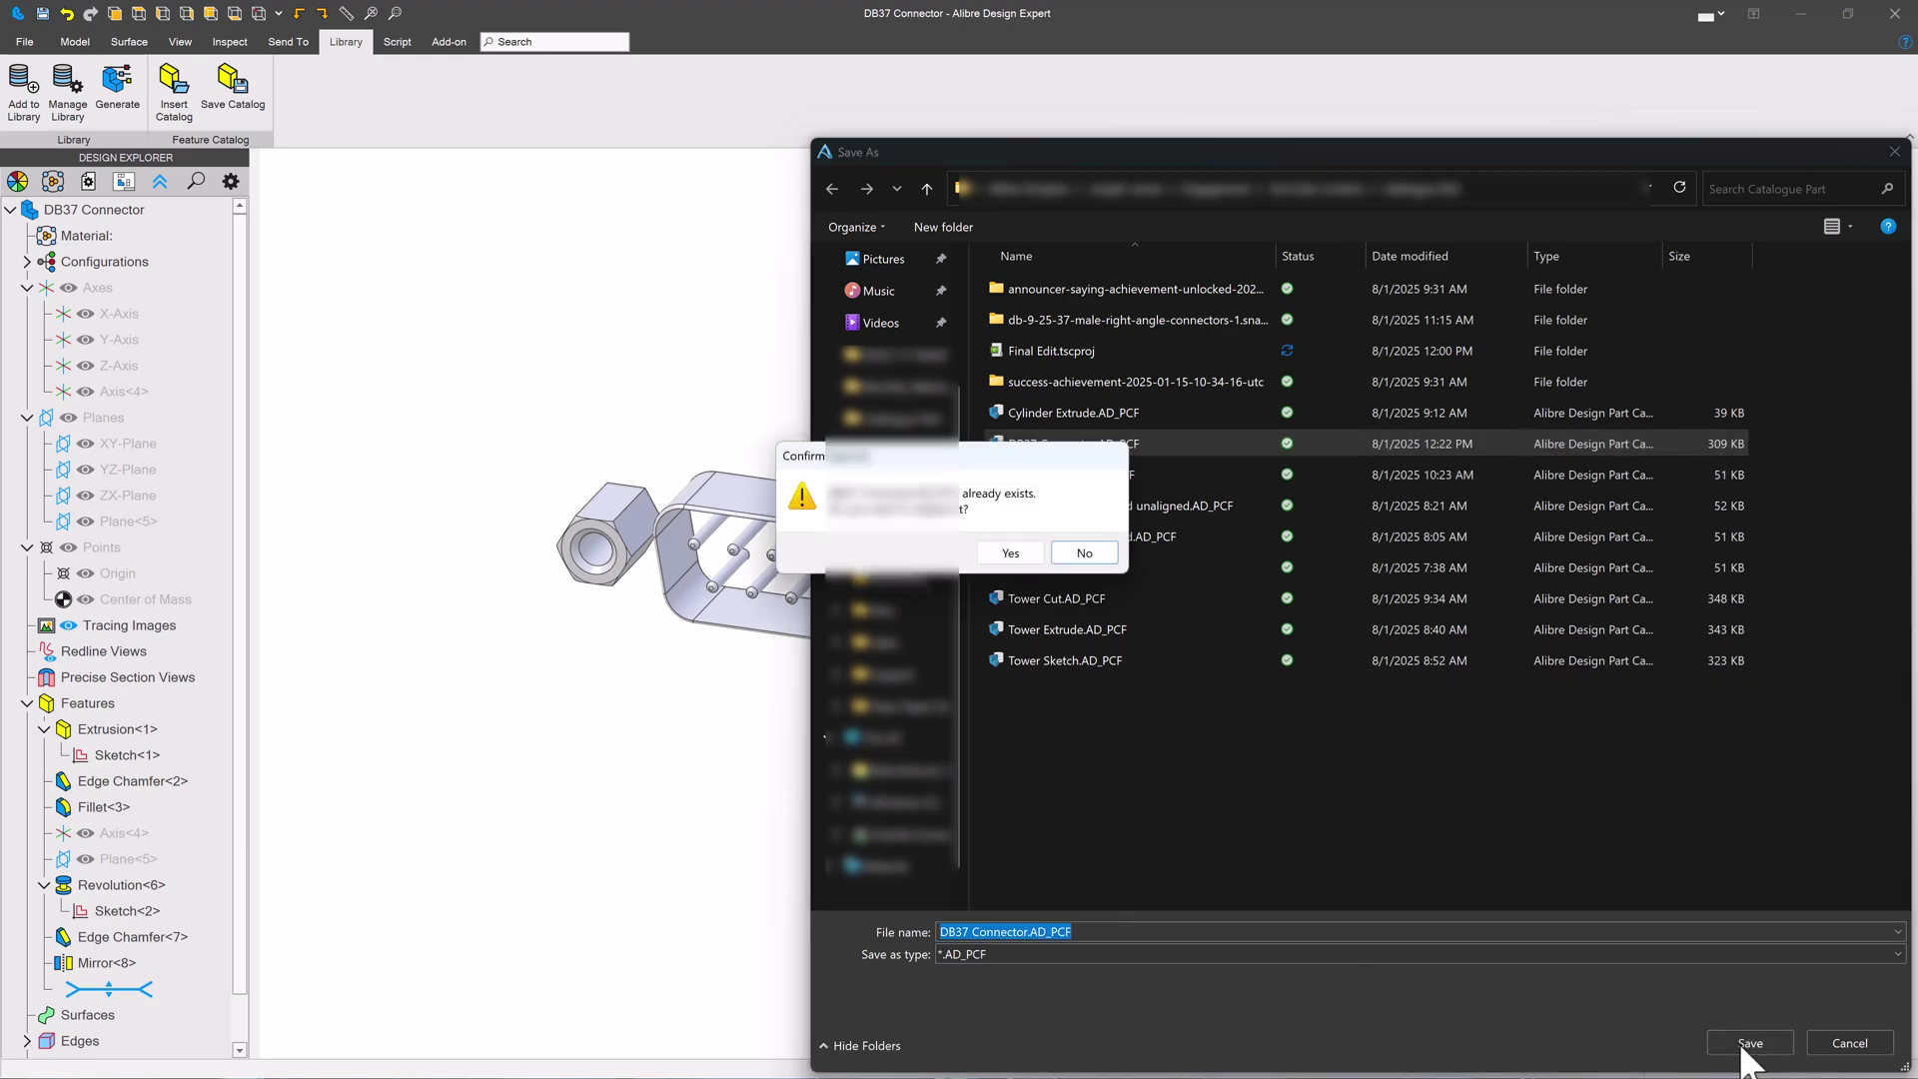
click(1011, 553)
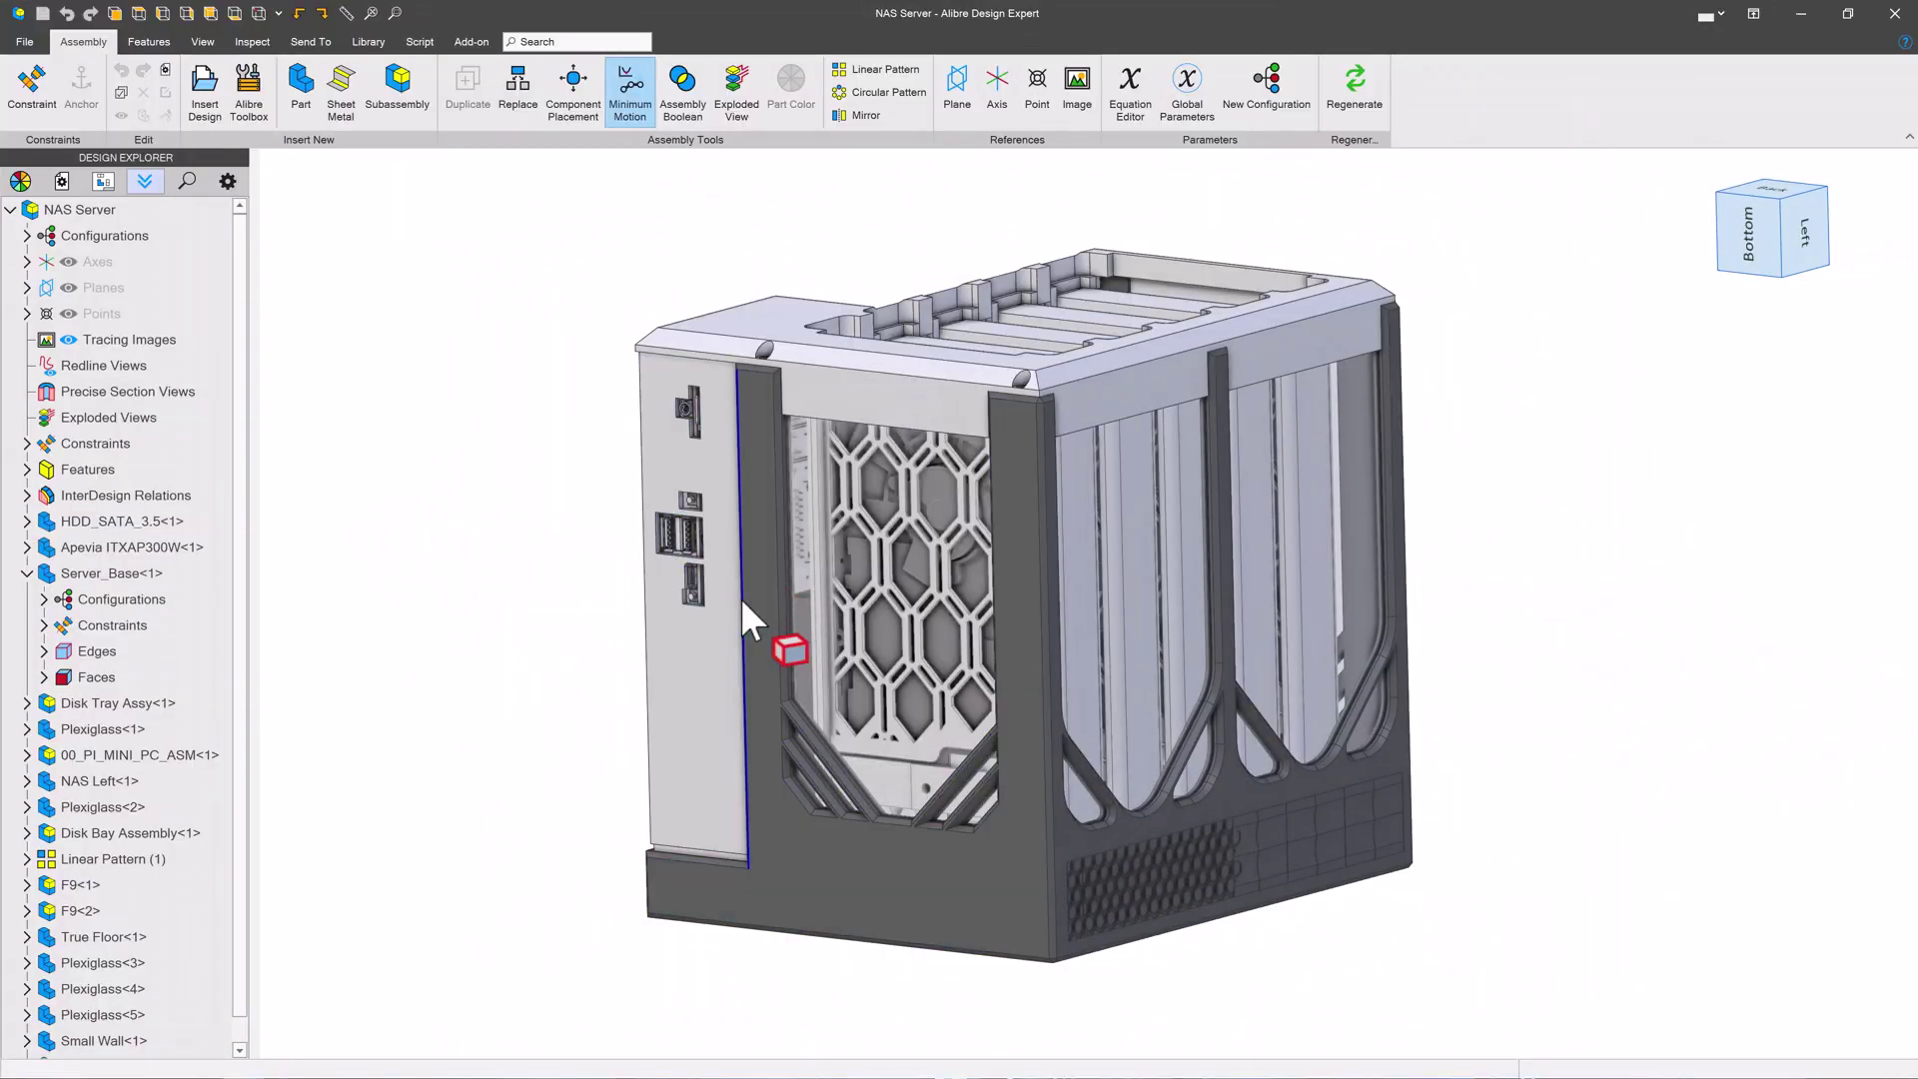
Open the NAS Left side panel in a separate part window
right_click(660, 637)
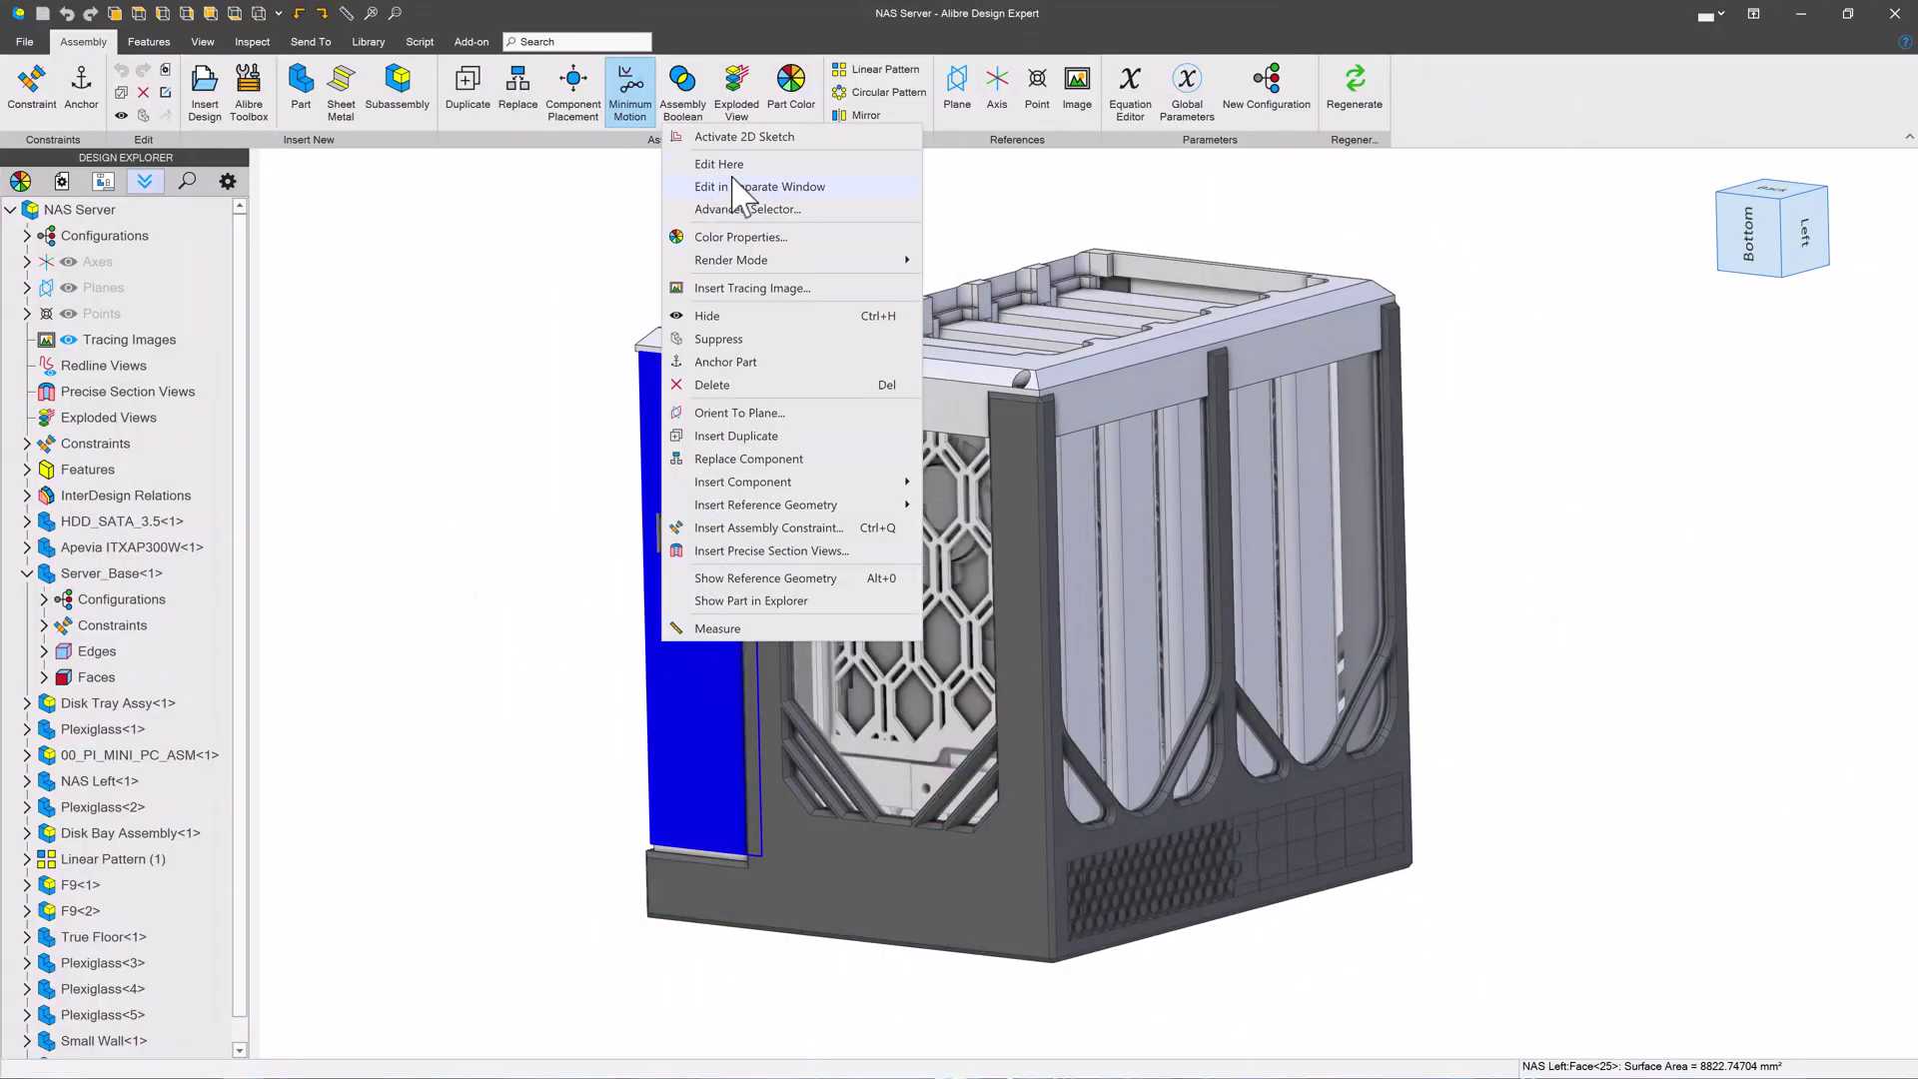
click(740, 187)
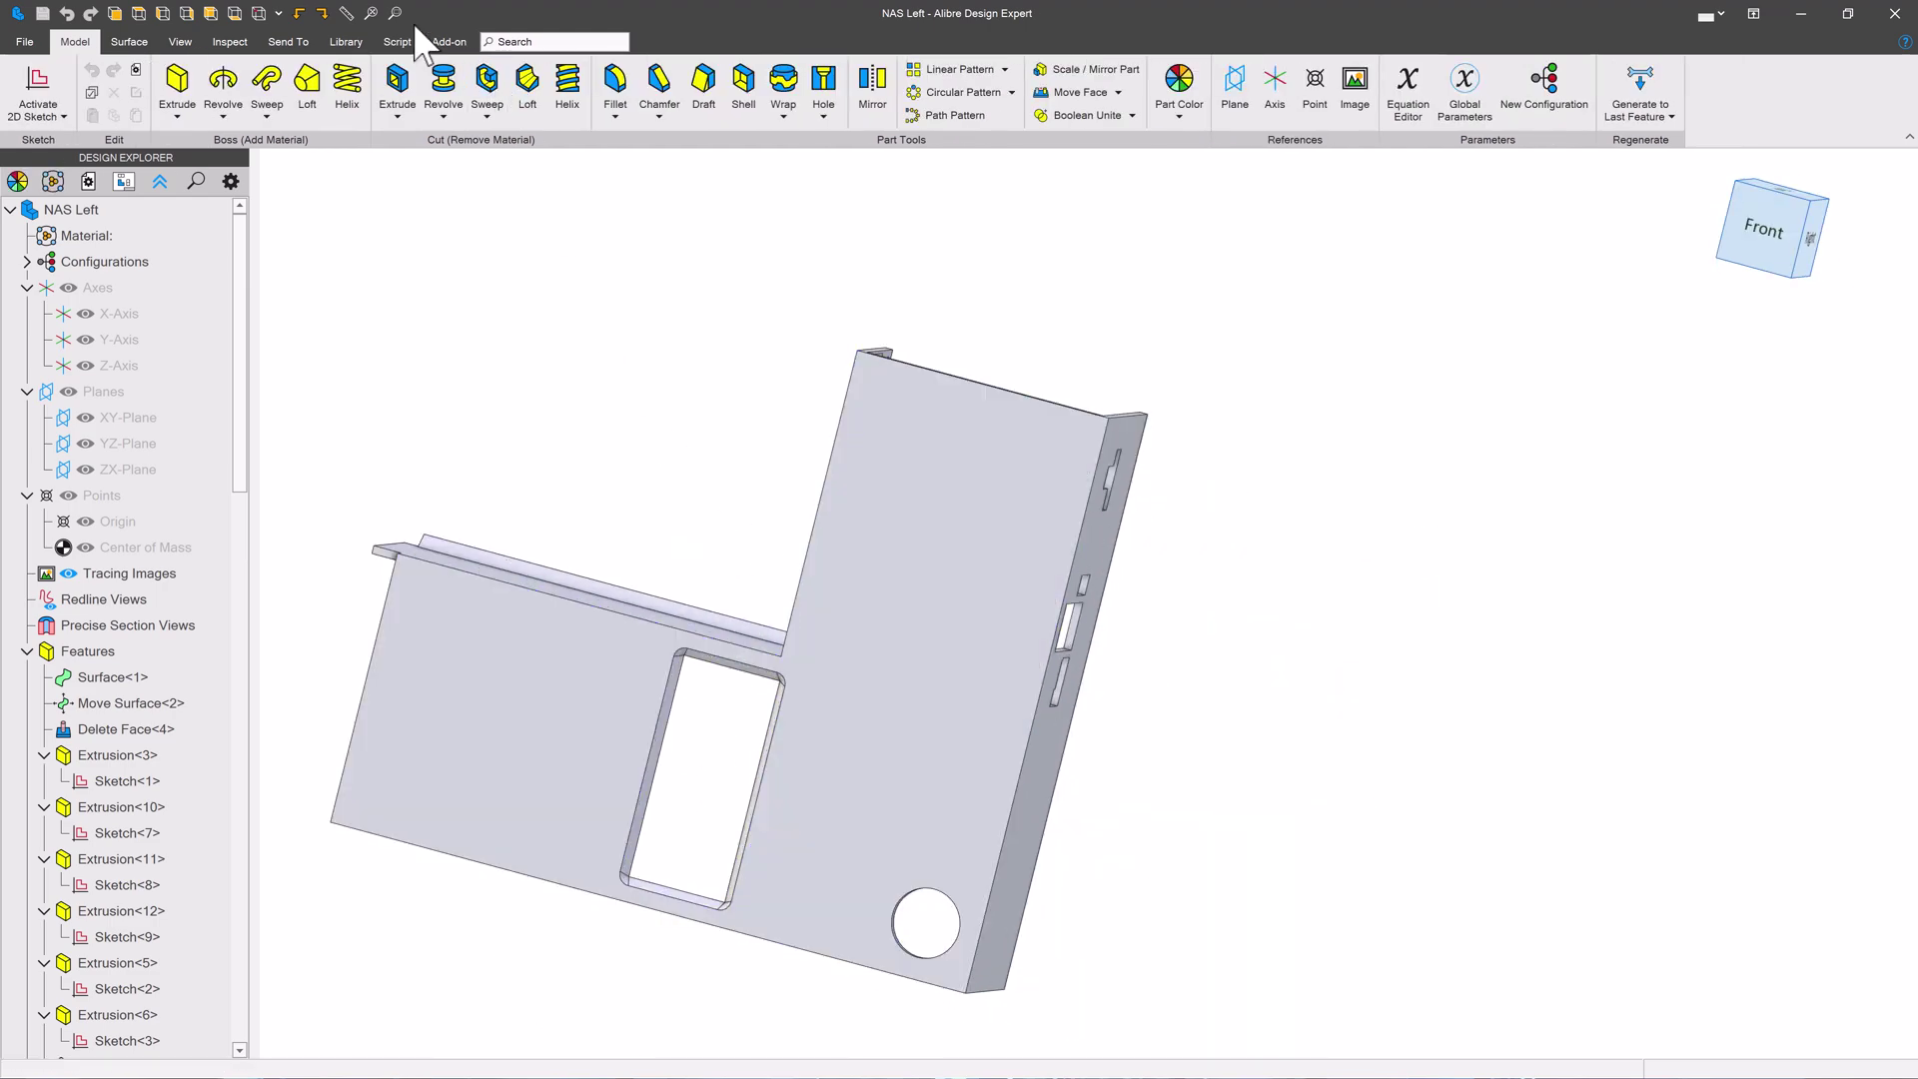
Load the DB37 Connector.AD_PCF catalog feature with the panel's Face<37> as base plane
click(344, 41)
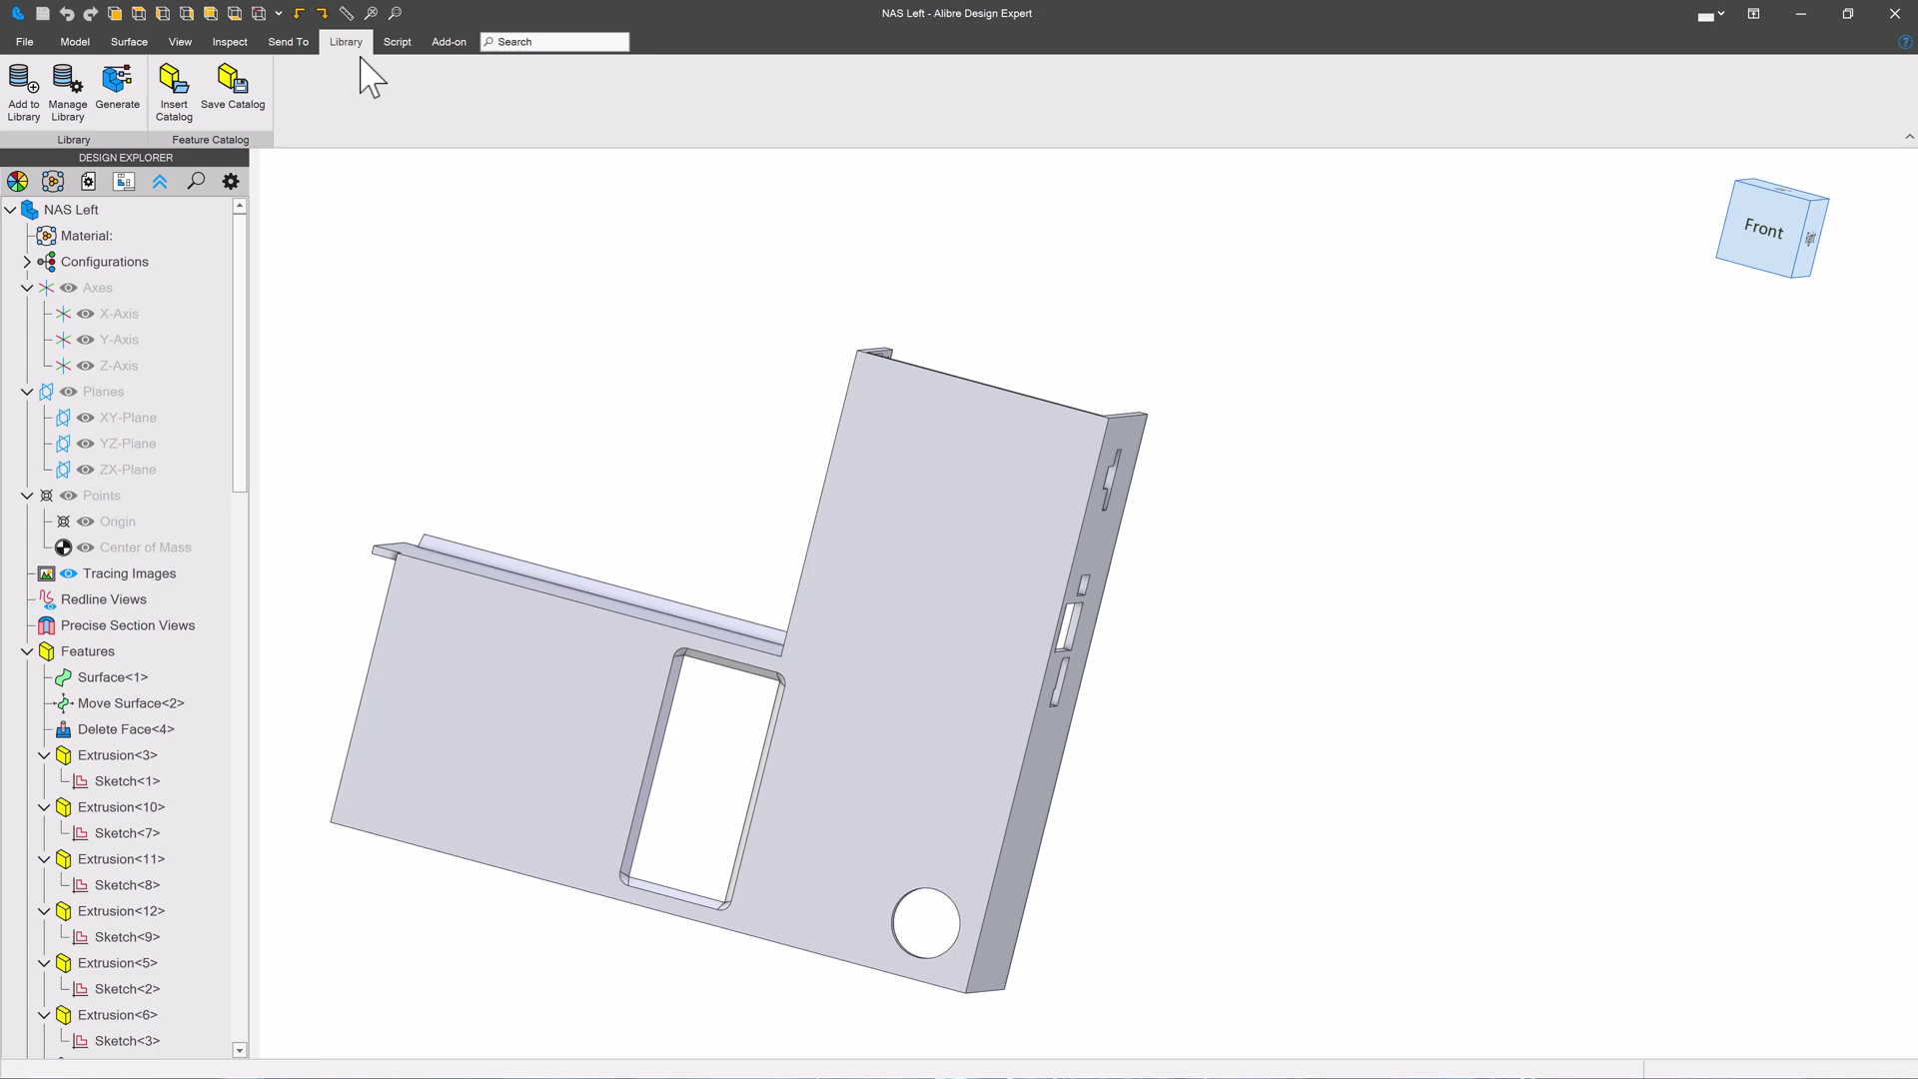
click(174, 90)
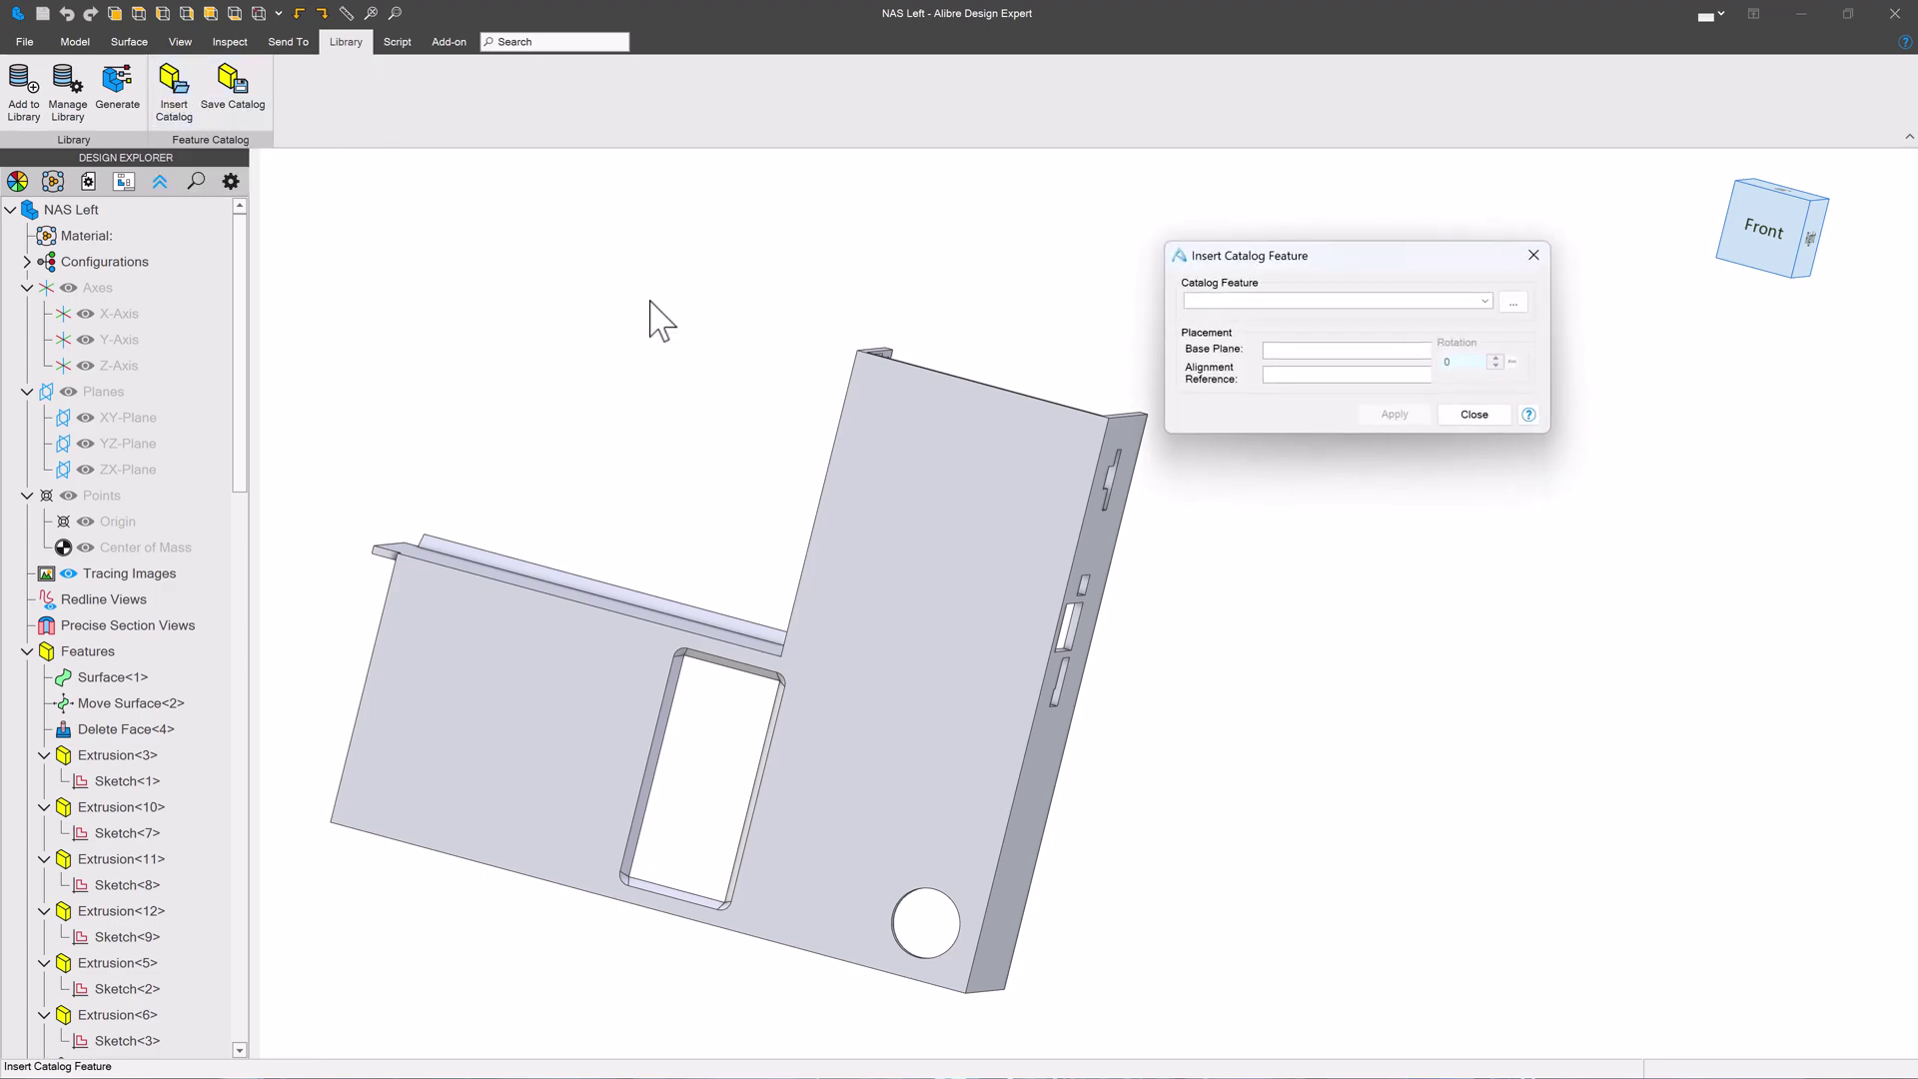
click(1513, 303)
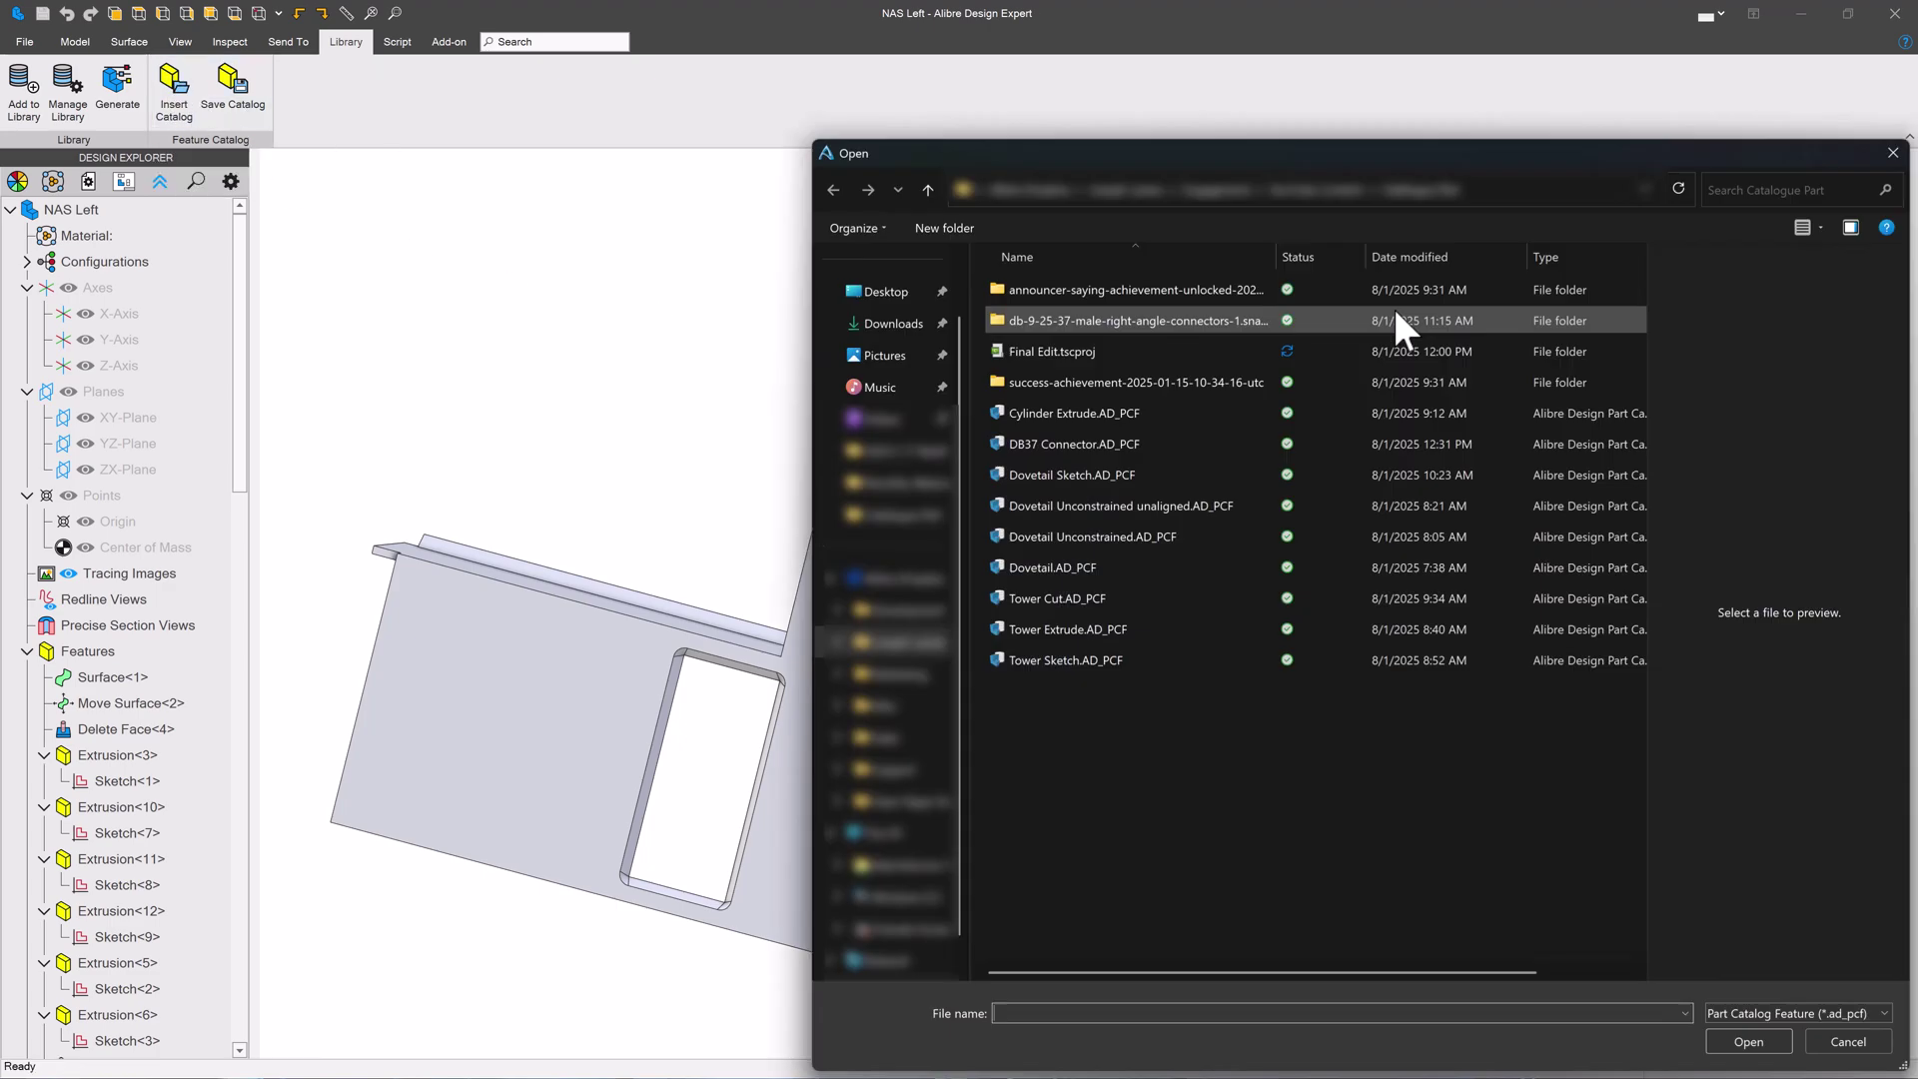
click(1063, 443)
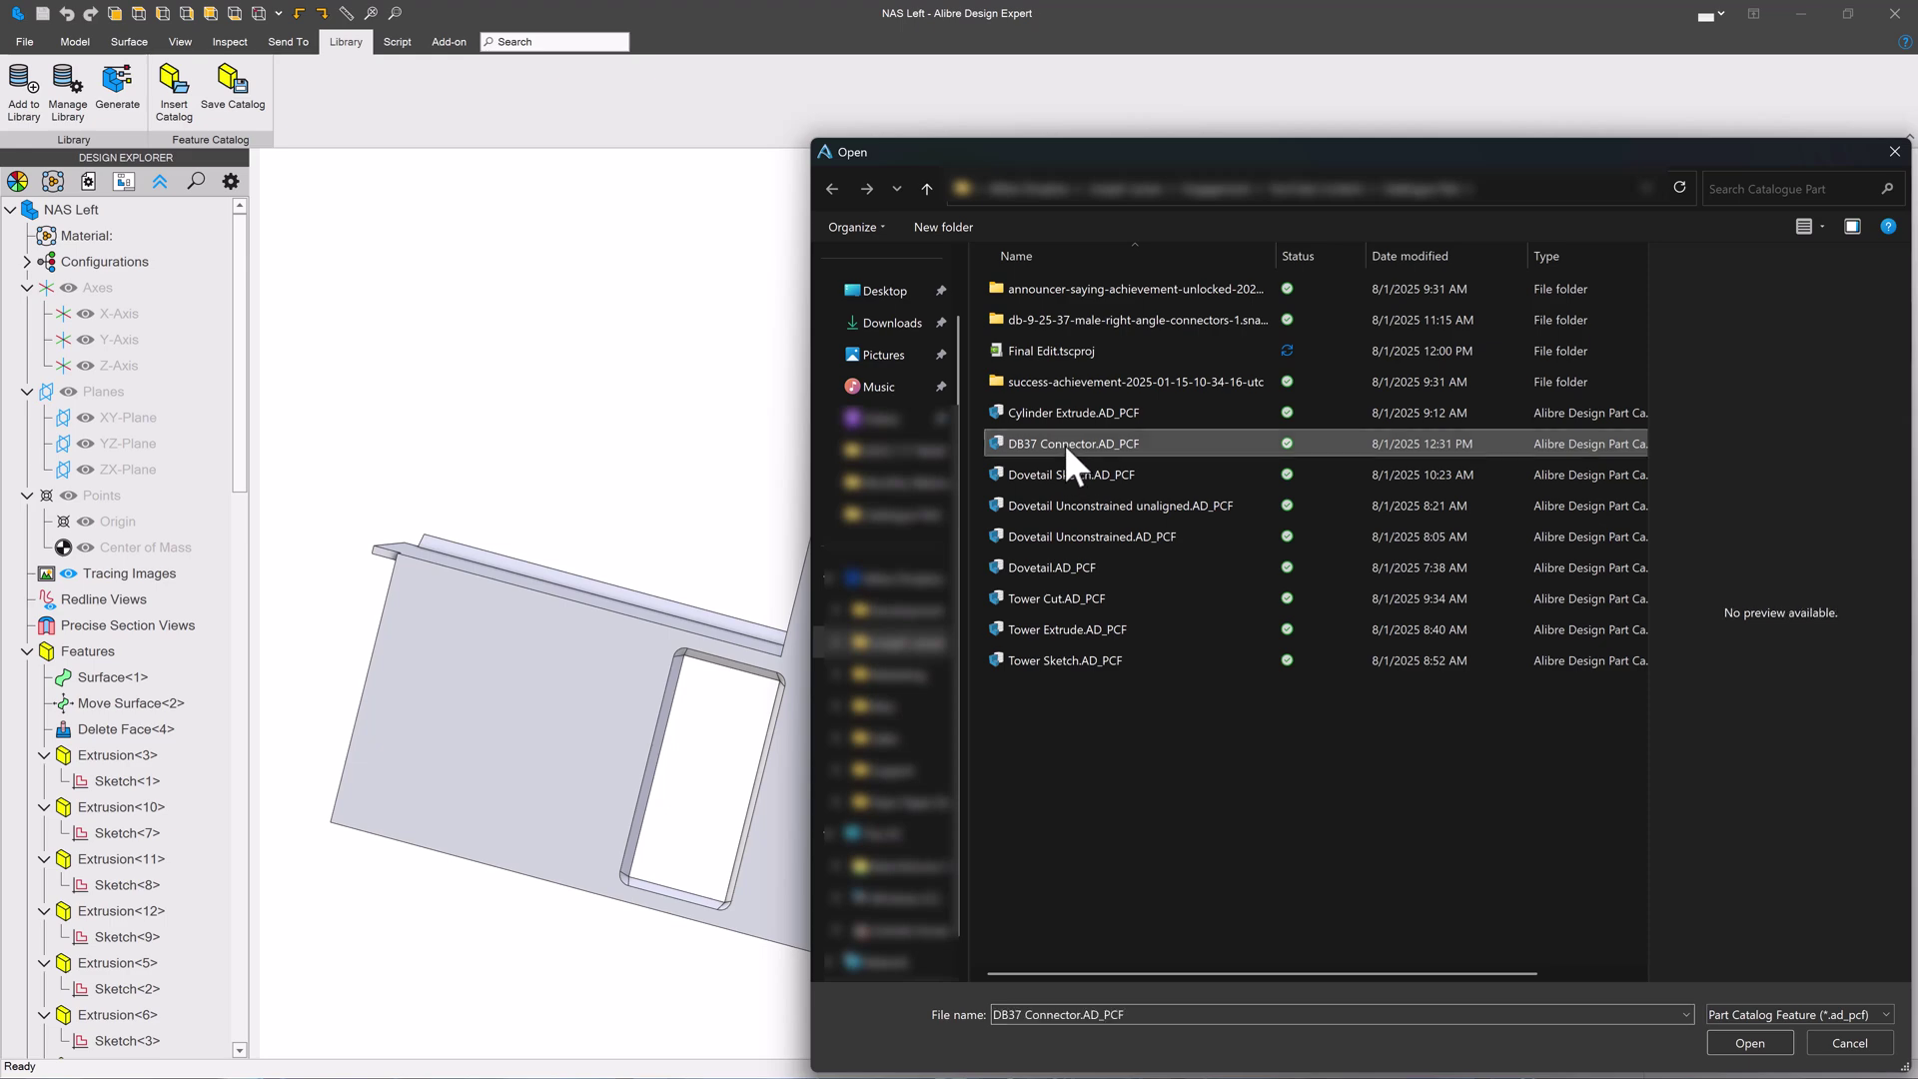
click(1748, 1042)
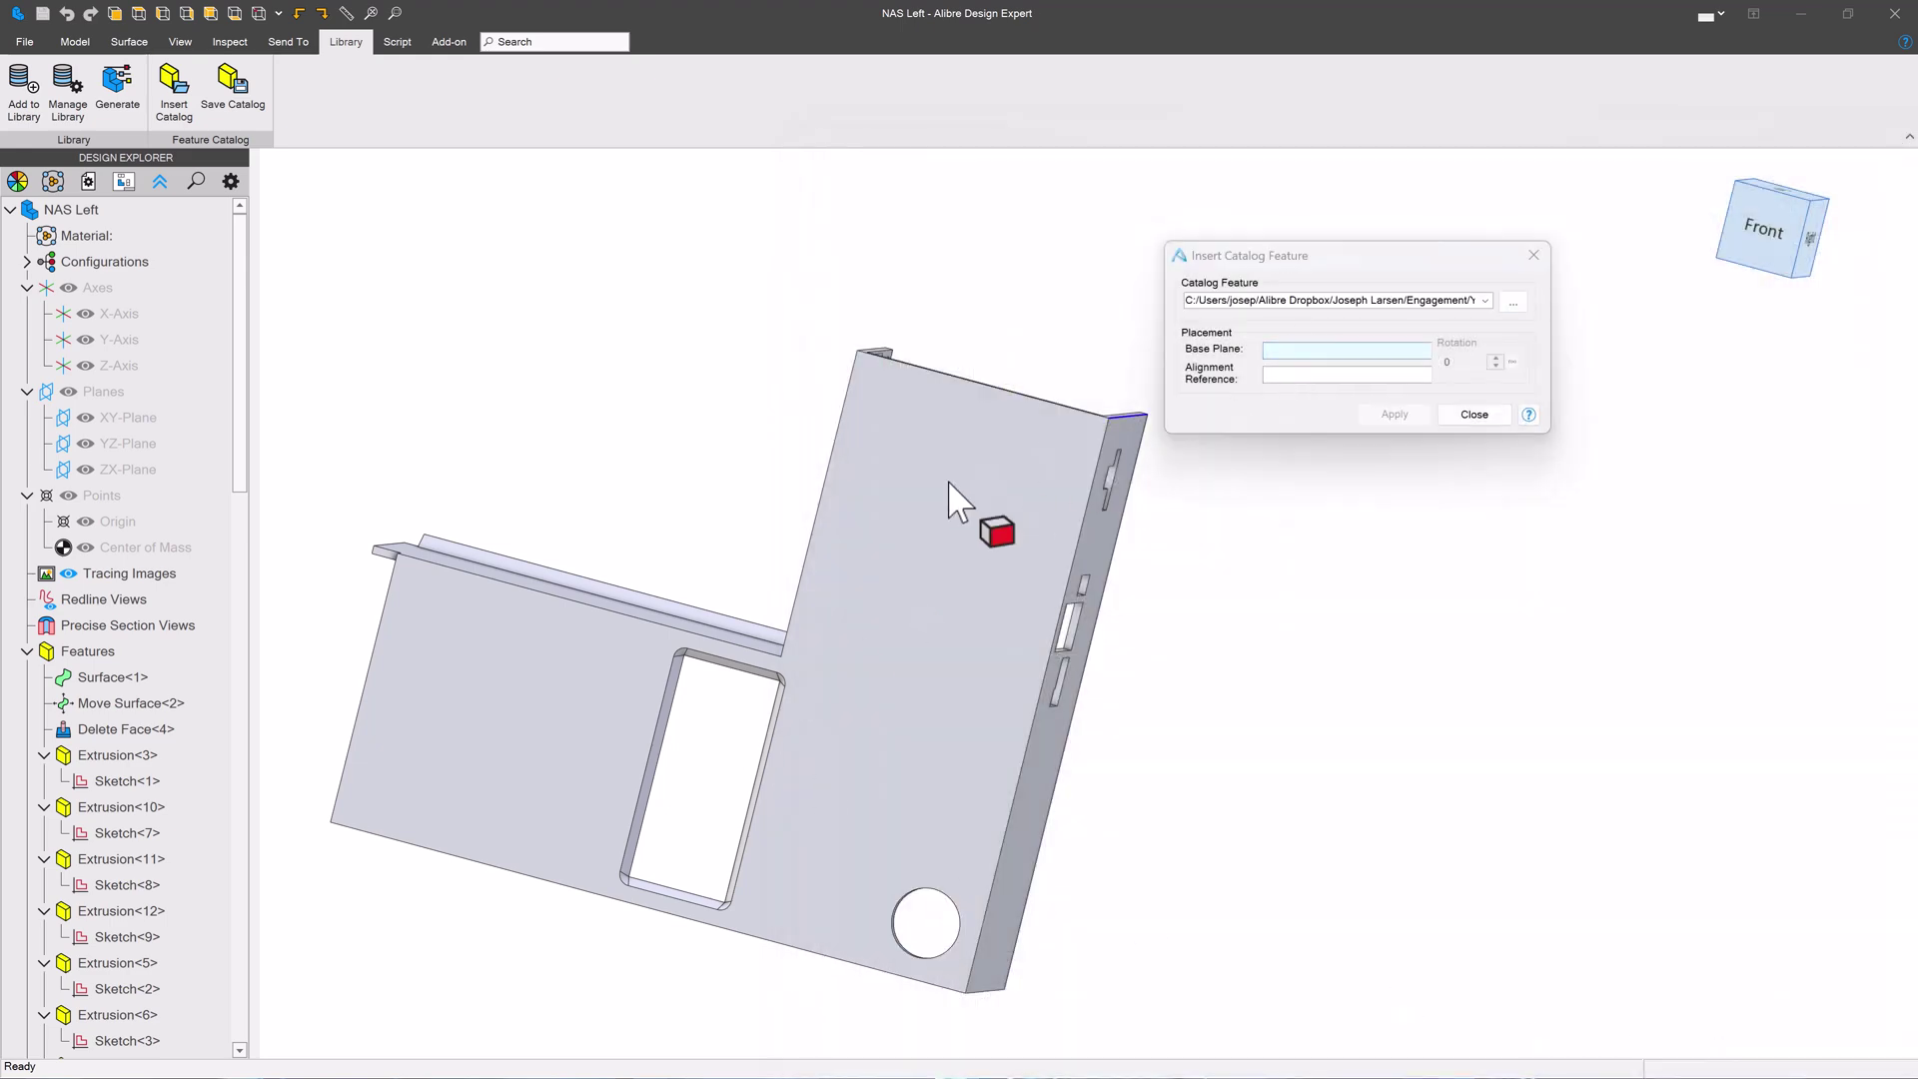
click(844, 761)
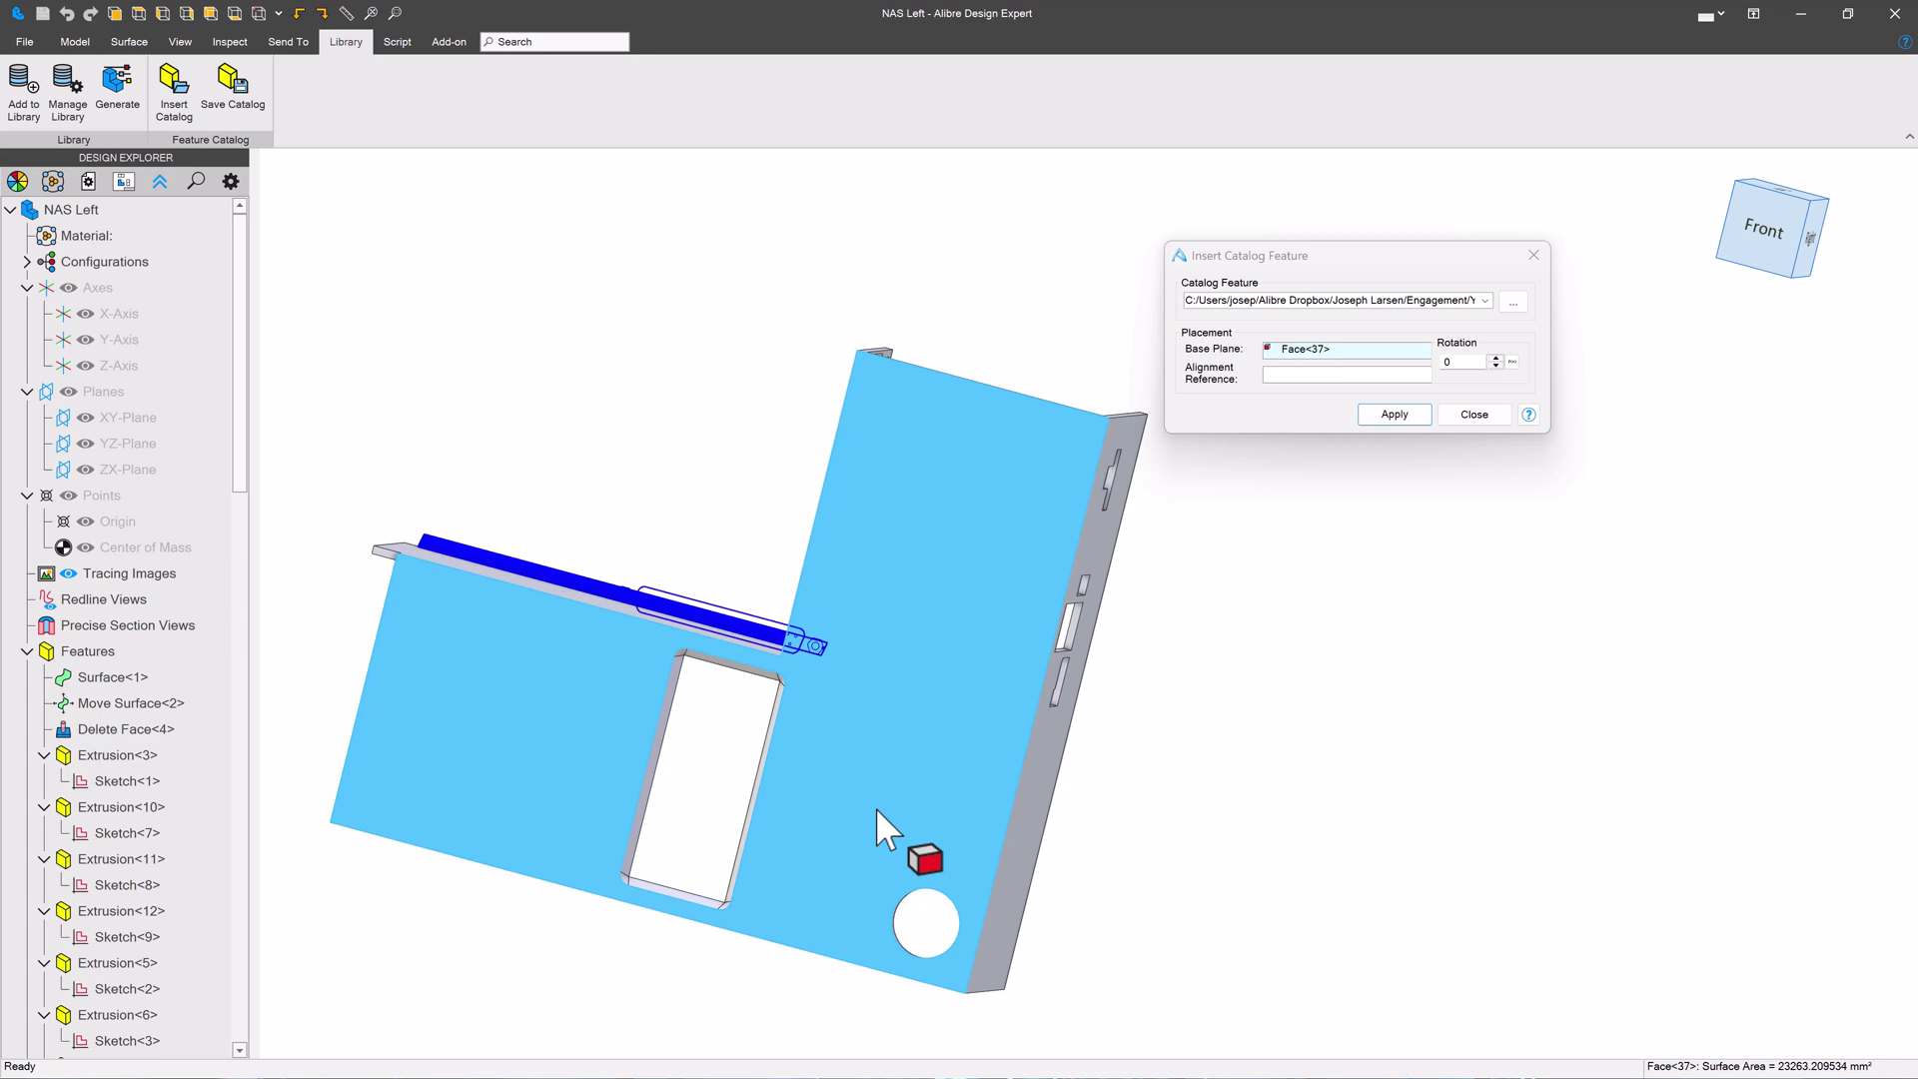
Move the connector right of the rectangular opening, trying 90° rotation before settling on 0°
drag(754, 595, 891, 834)
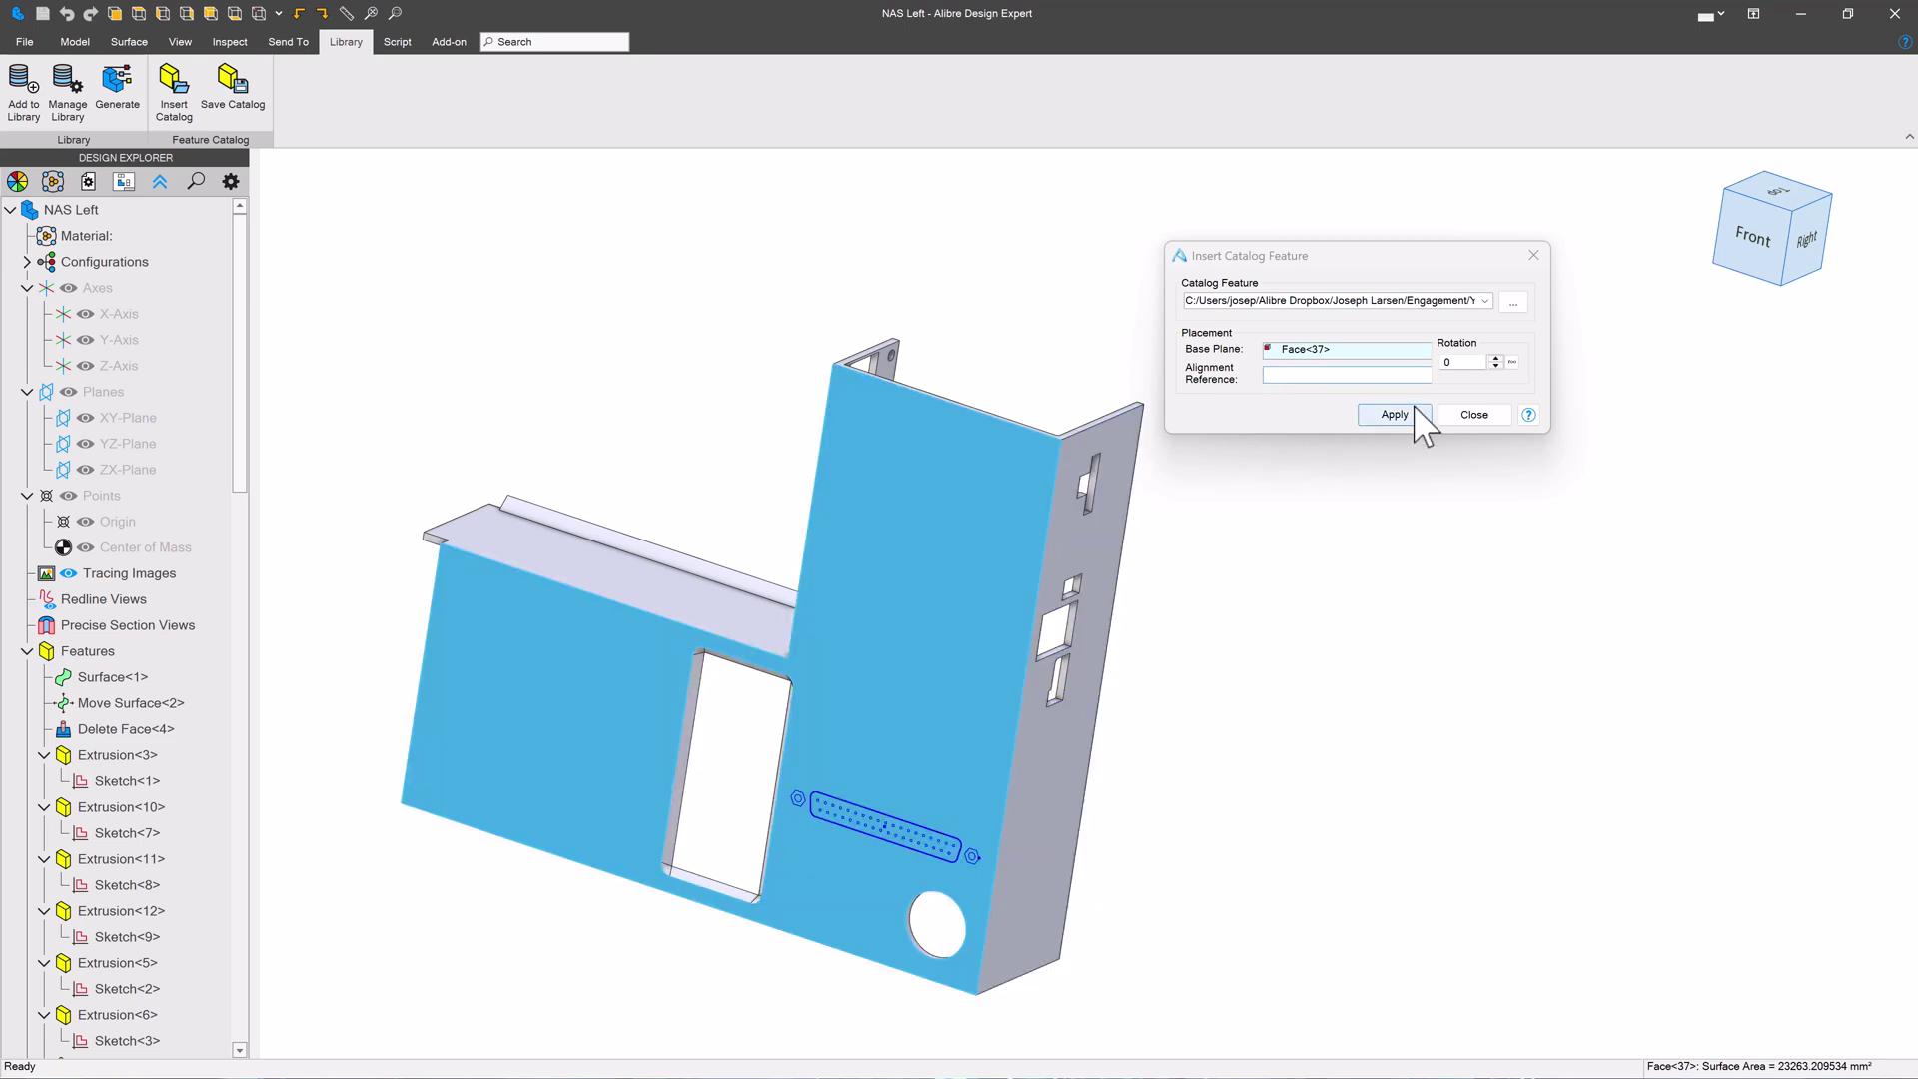
click(1463, 362)
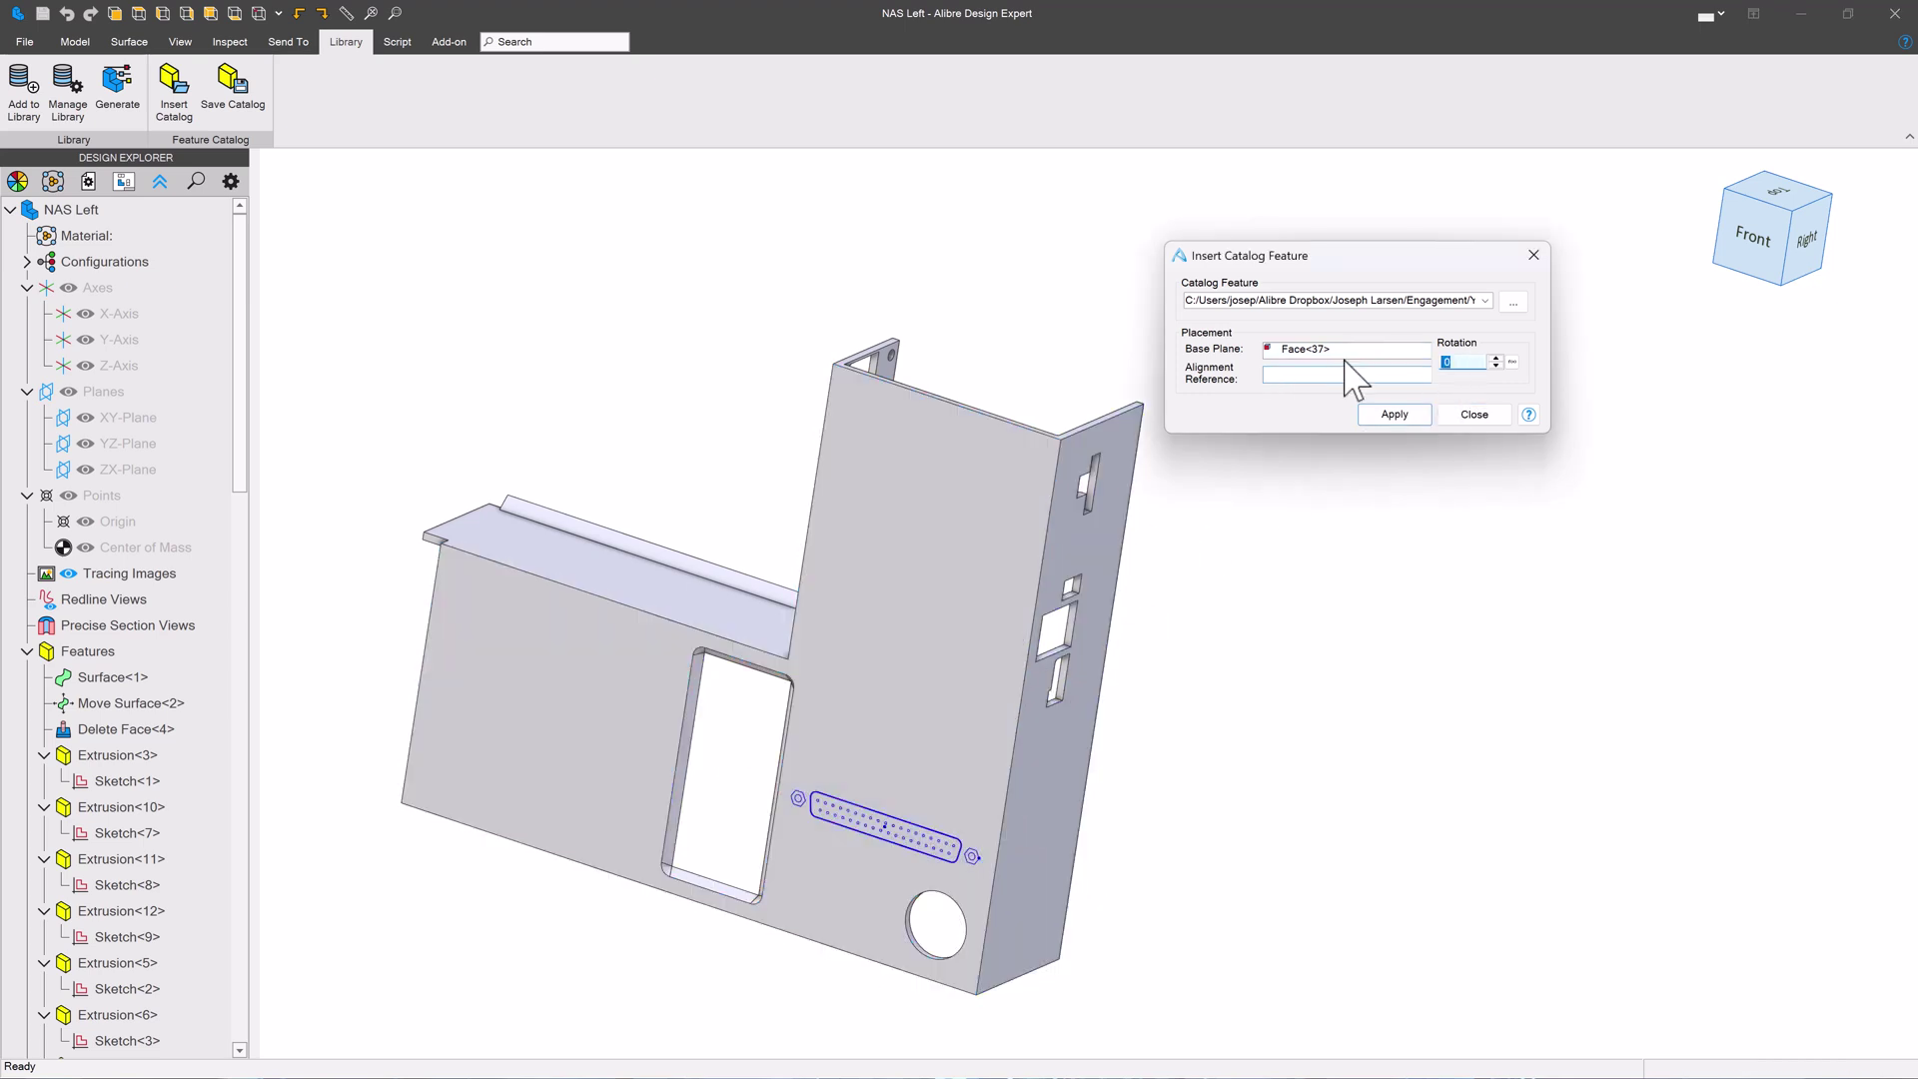
text(90)
key(Tab)
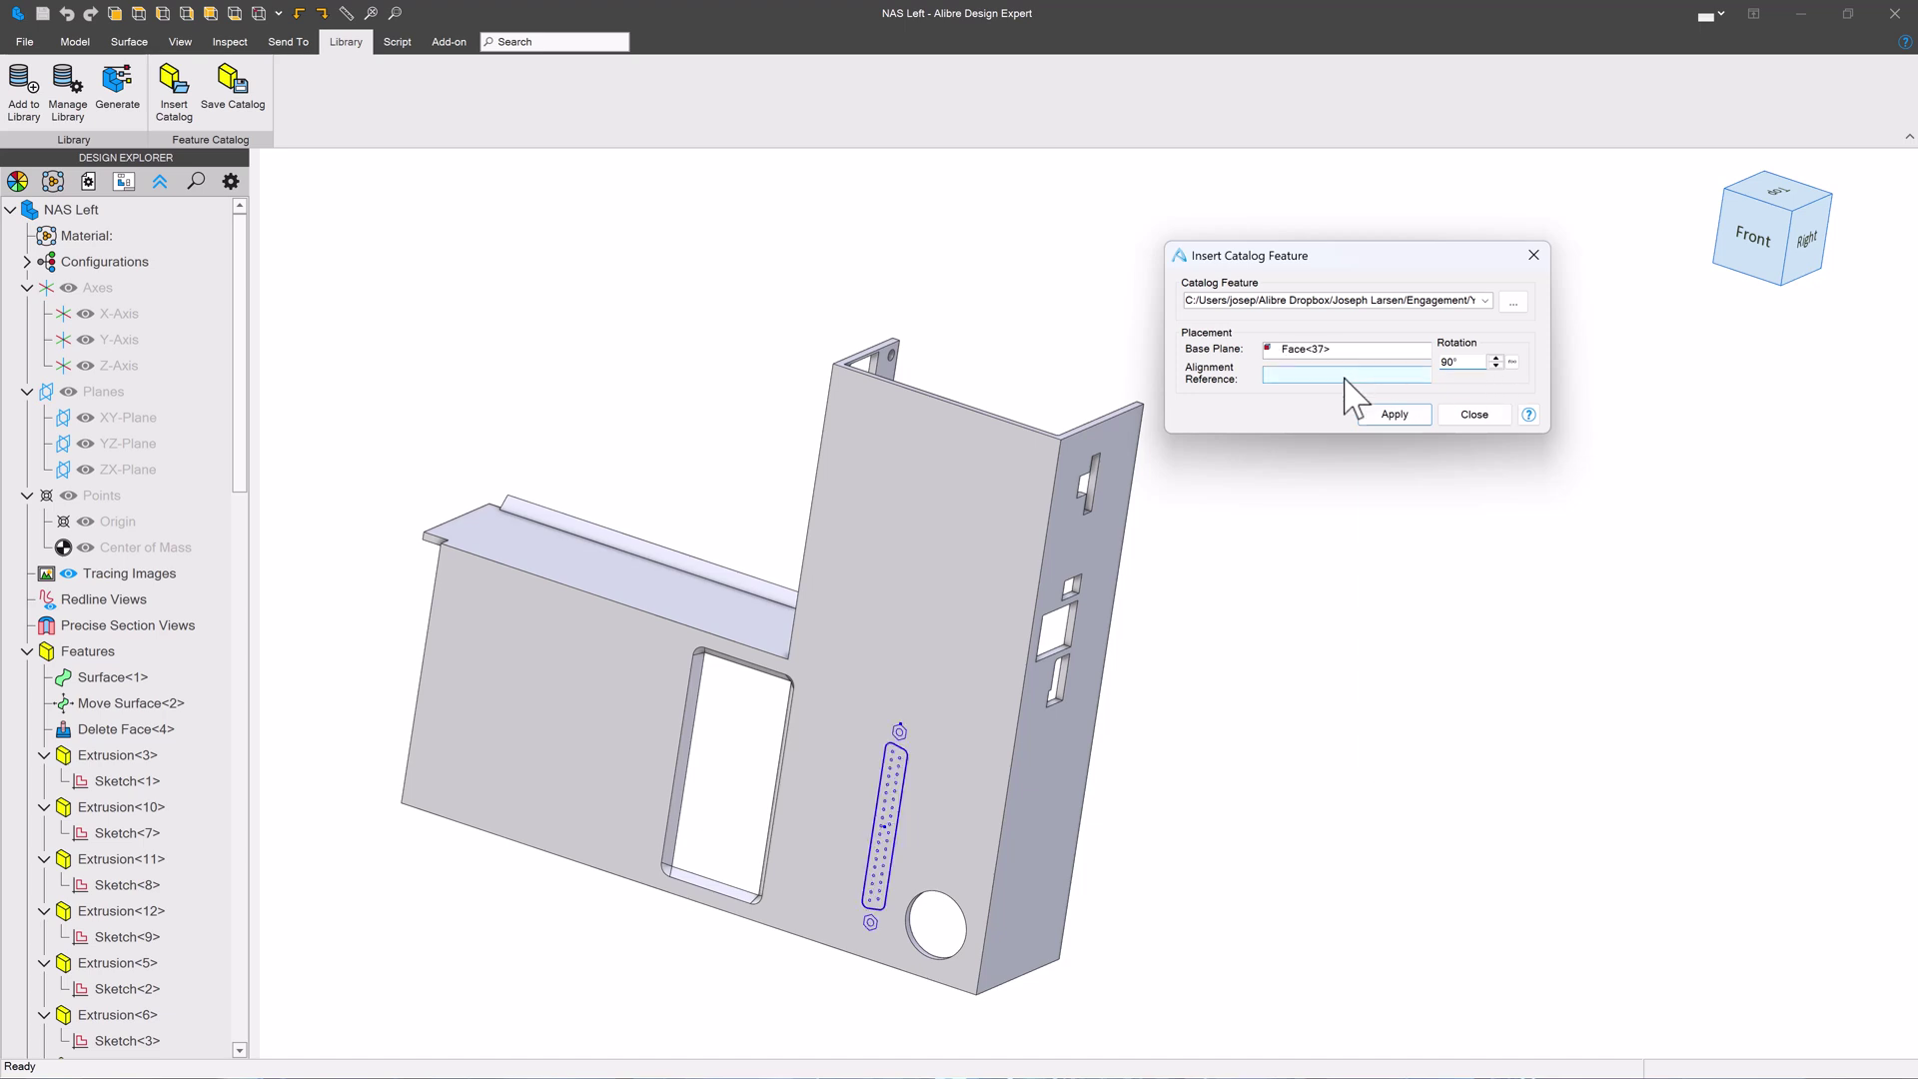
click(1469, 360)
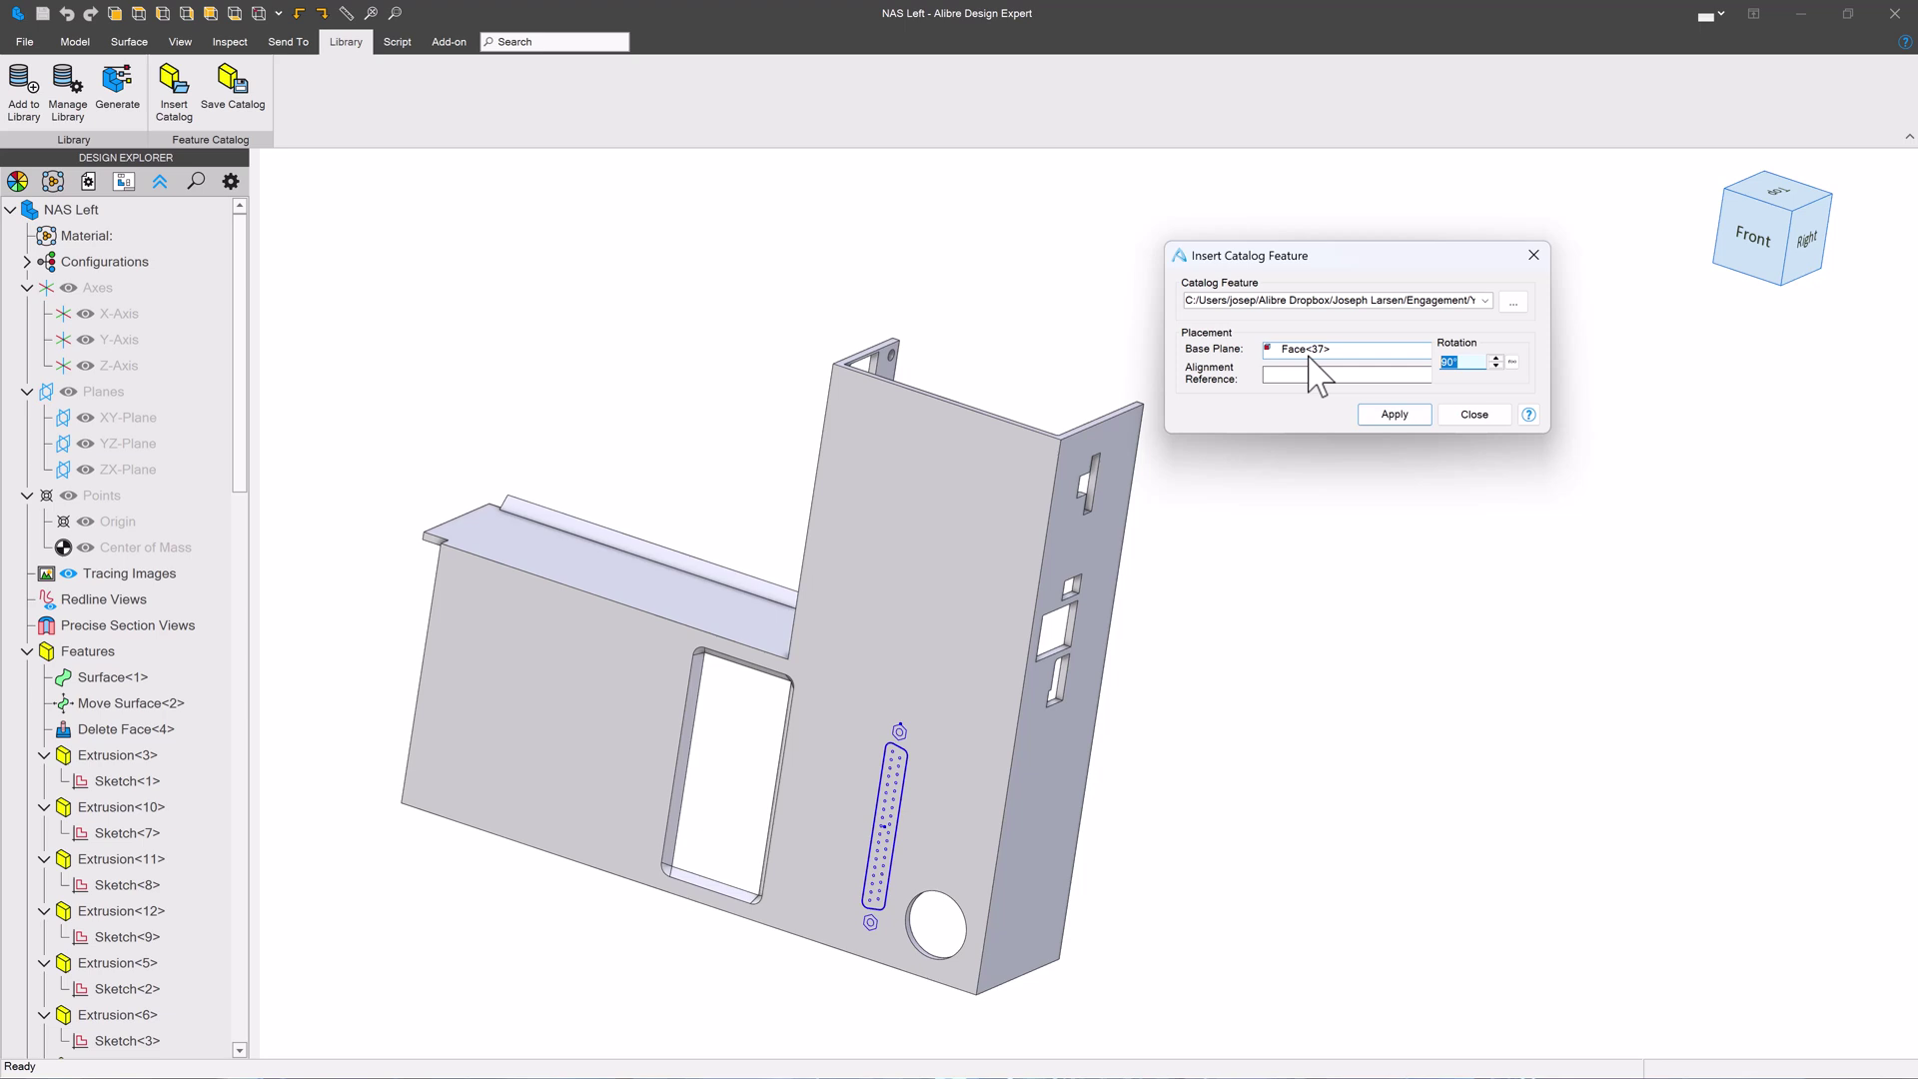
text(0)
key(Tab)
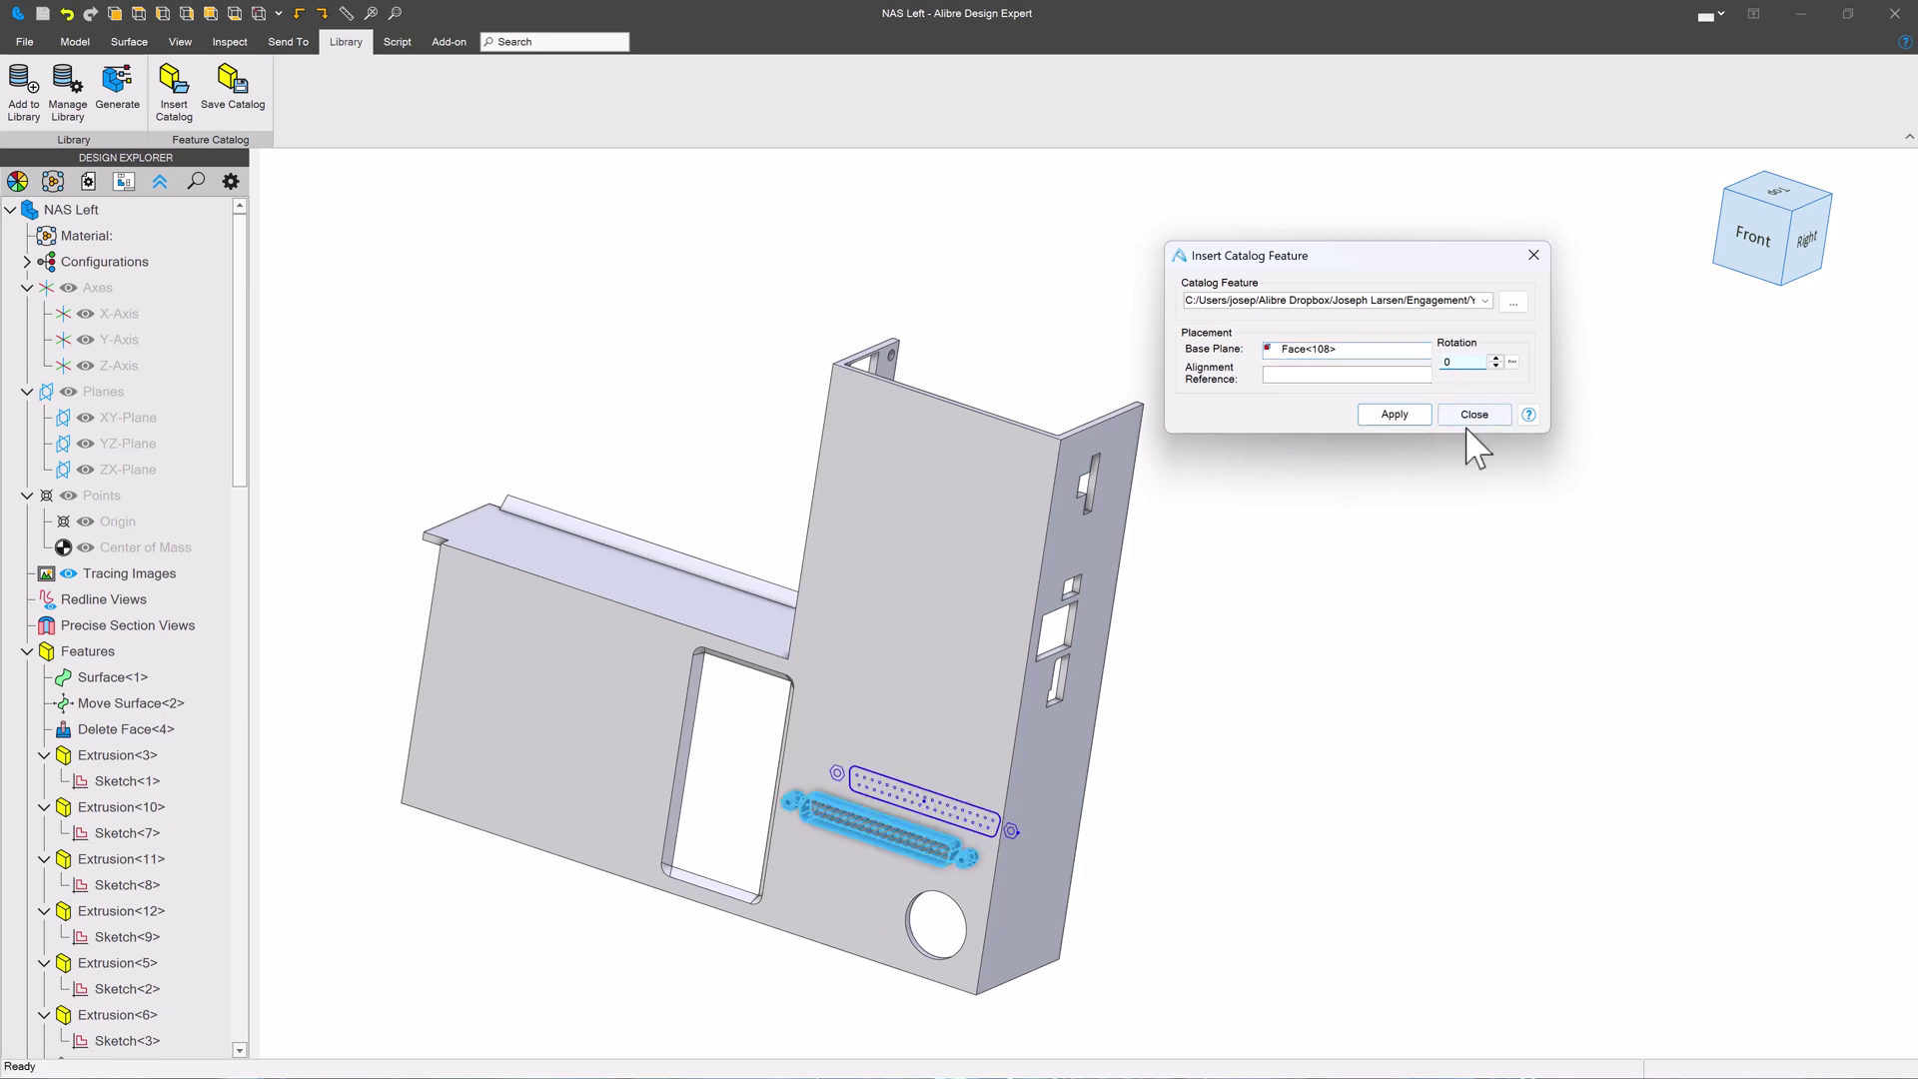
Close the catalog insertion and inspect the DB37 connector mounted on the left panel
click(1468, 416)
scroll(1070, 800, up, 6)
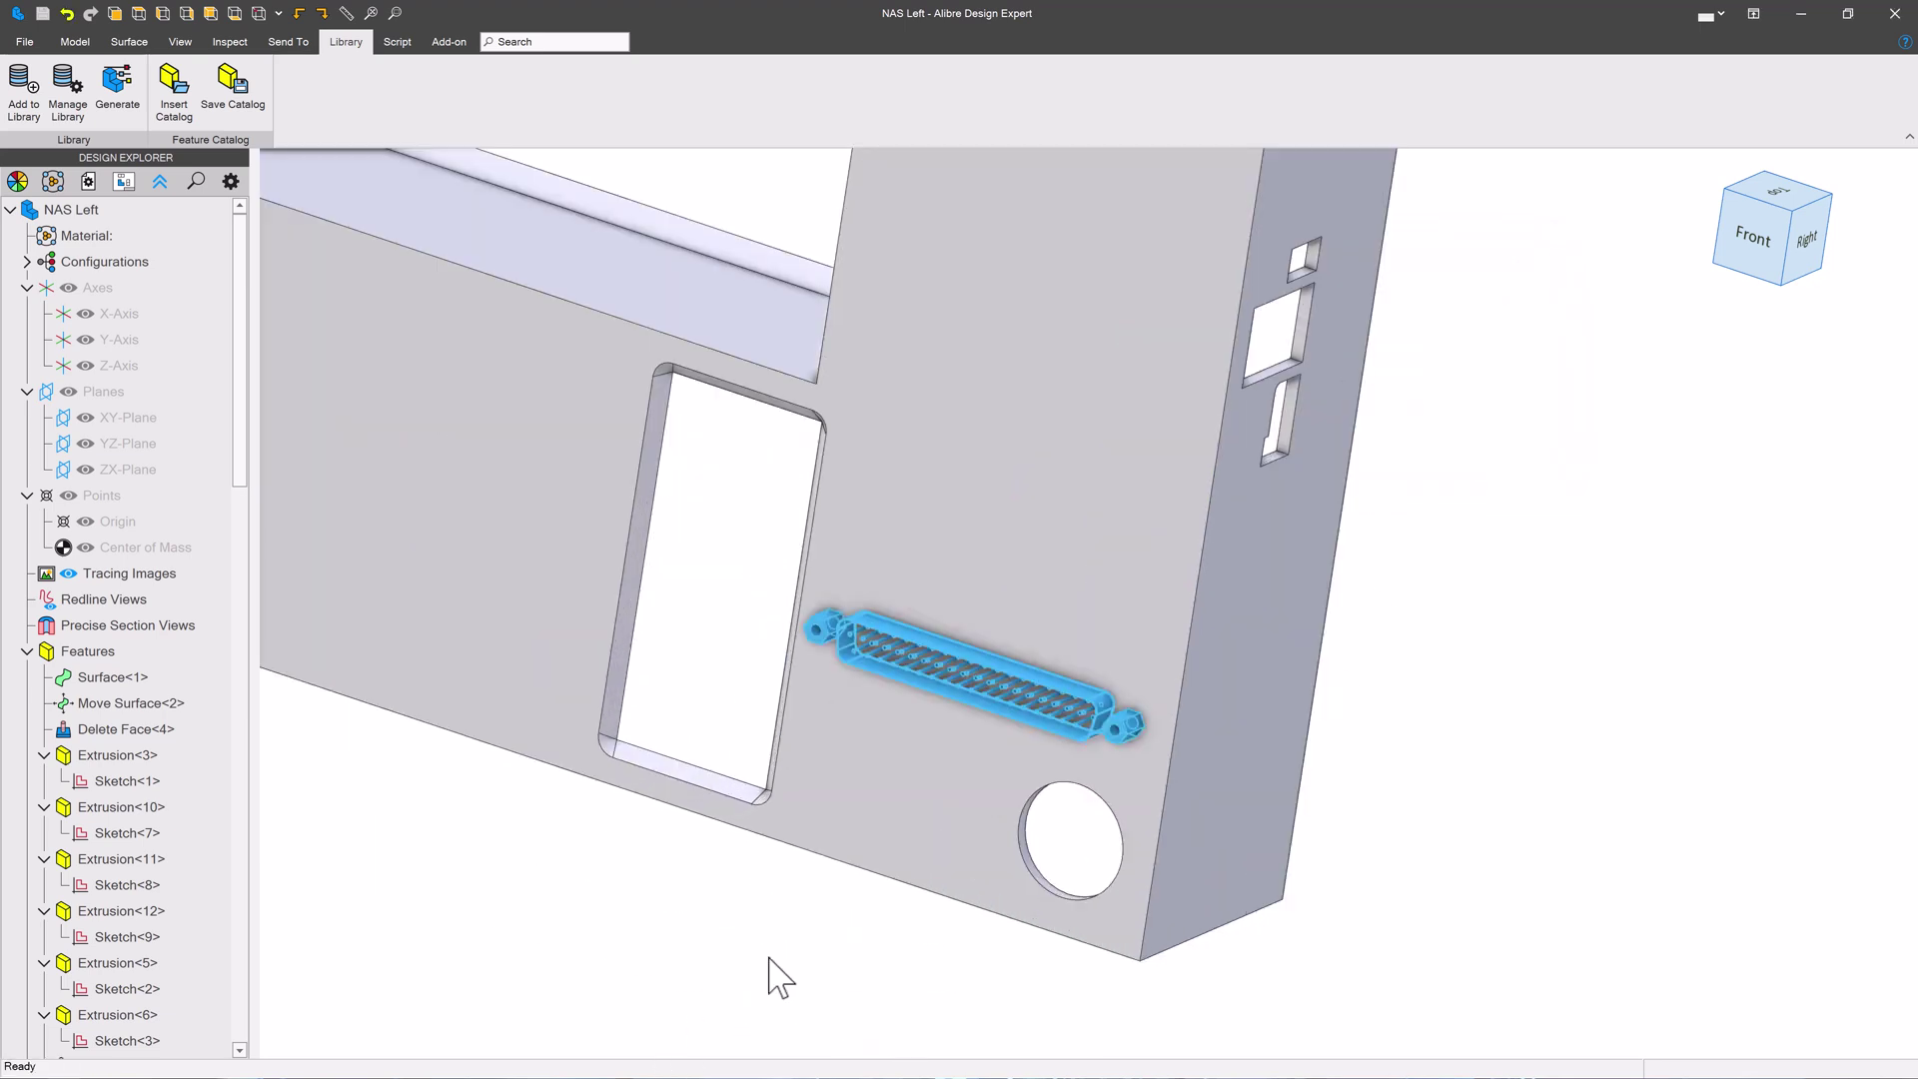
mouse_move(924, 880)
middle_down()
mouse_move(856, 908)
mouse_move(899, 857)
mouse_move(929, 879)
middle_up()
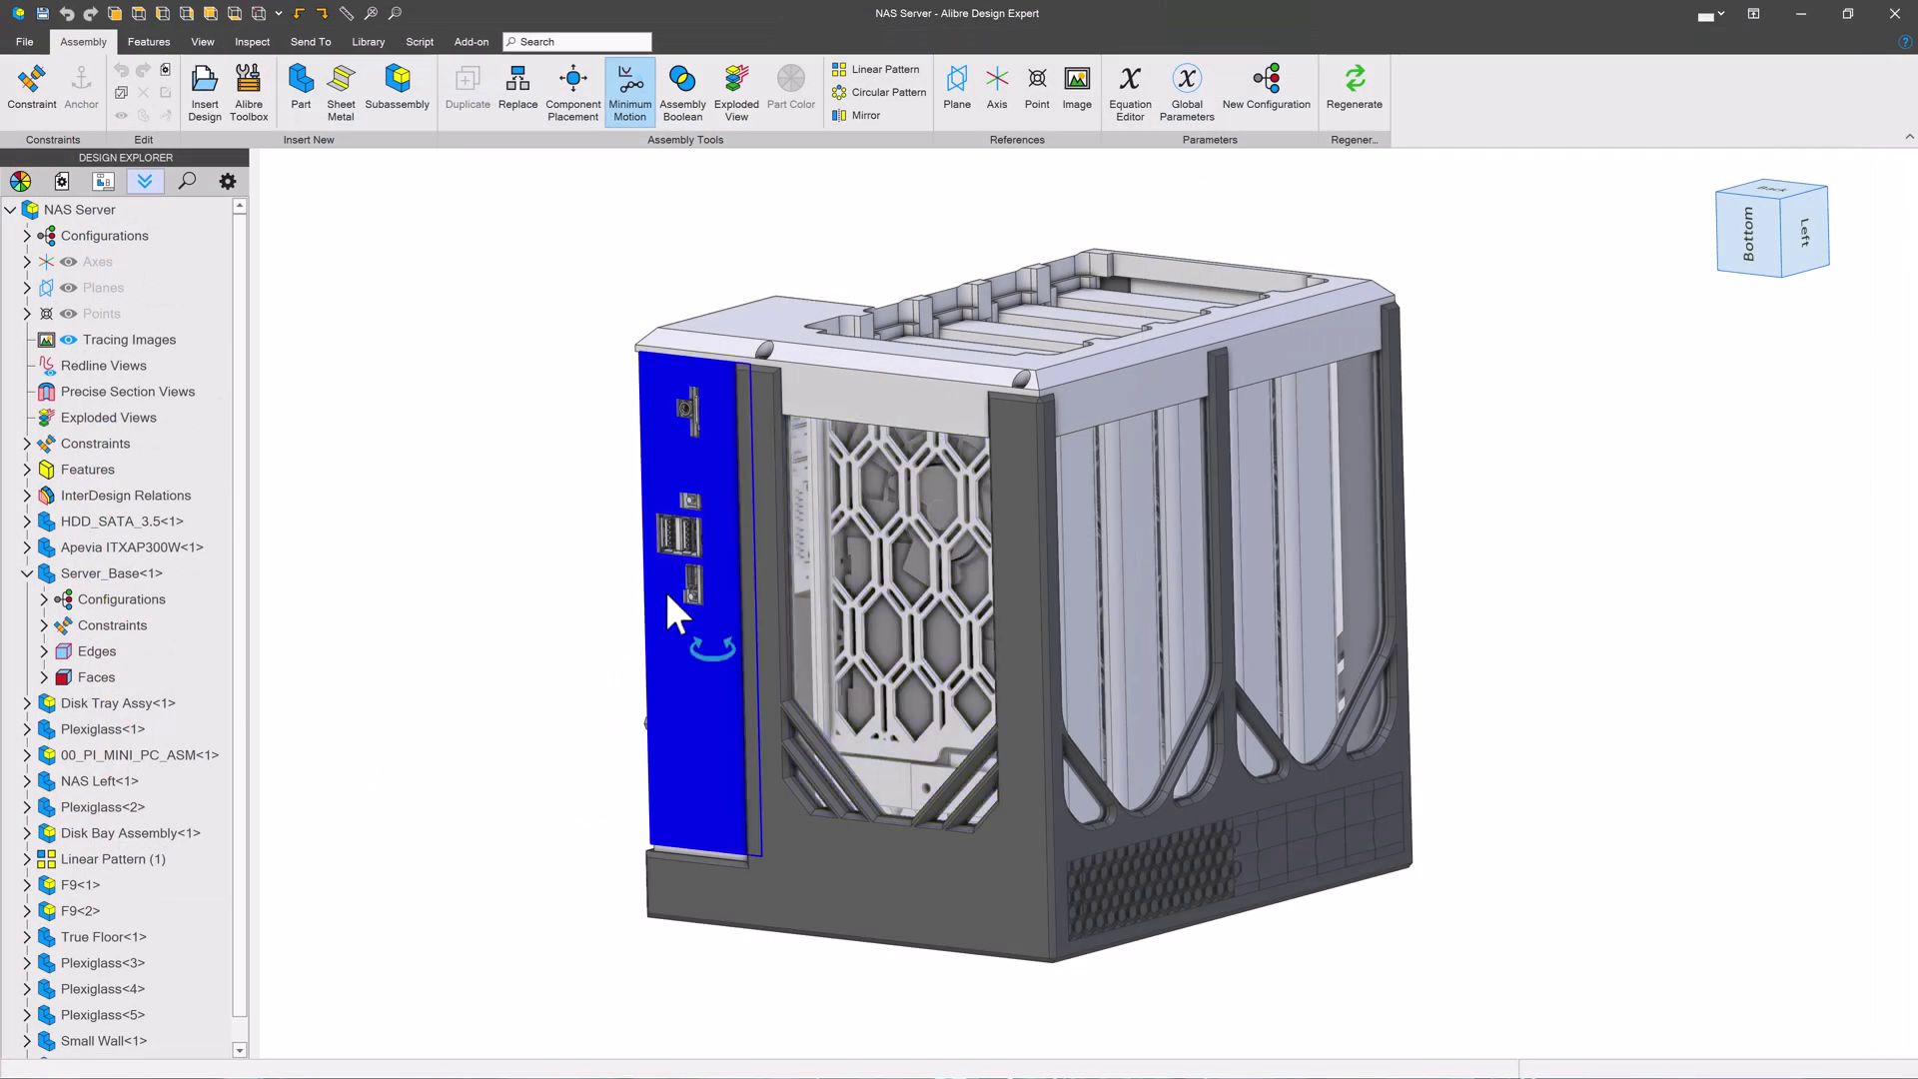
middle_drag(672, 600, 609, 505)
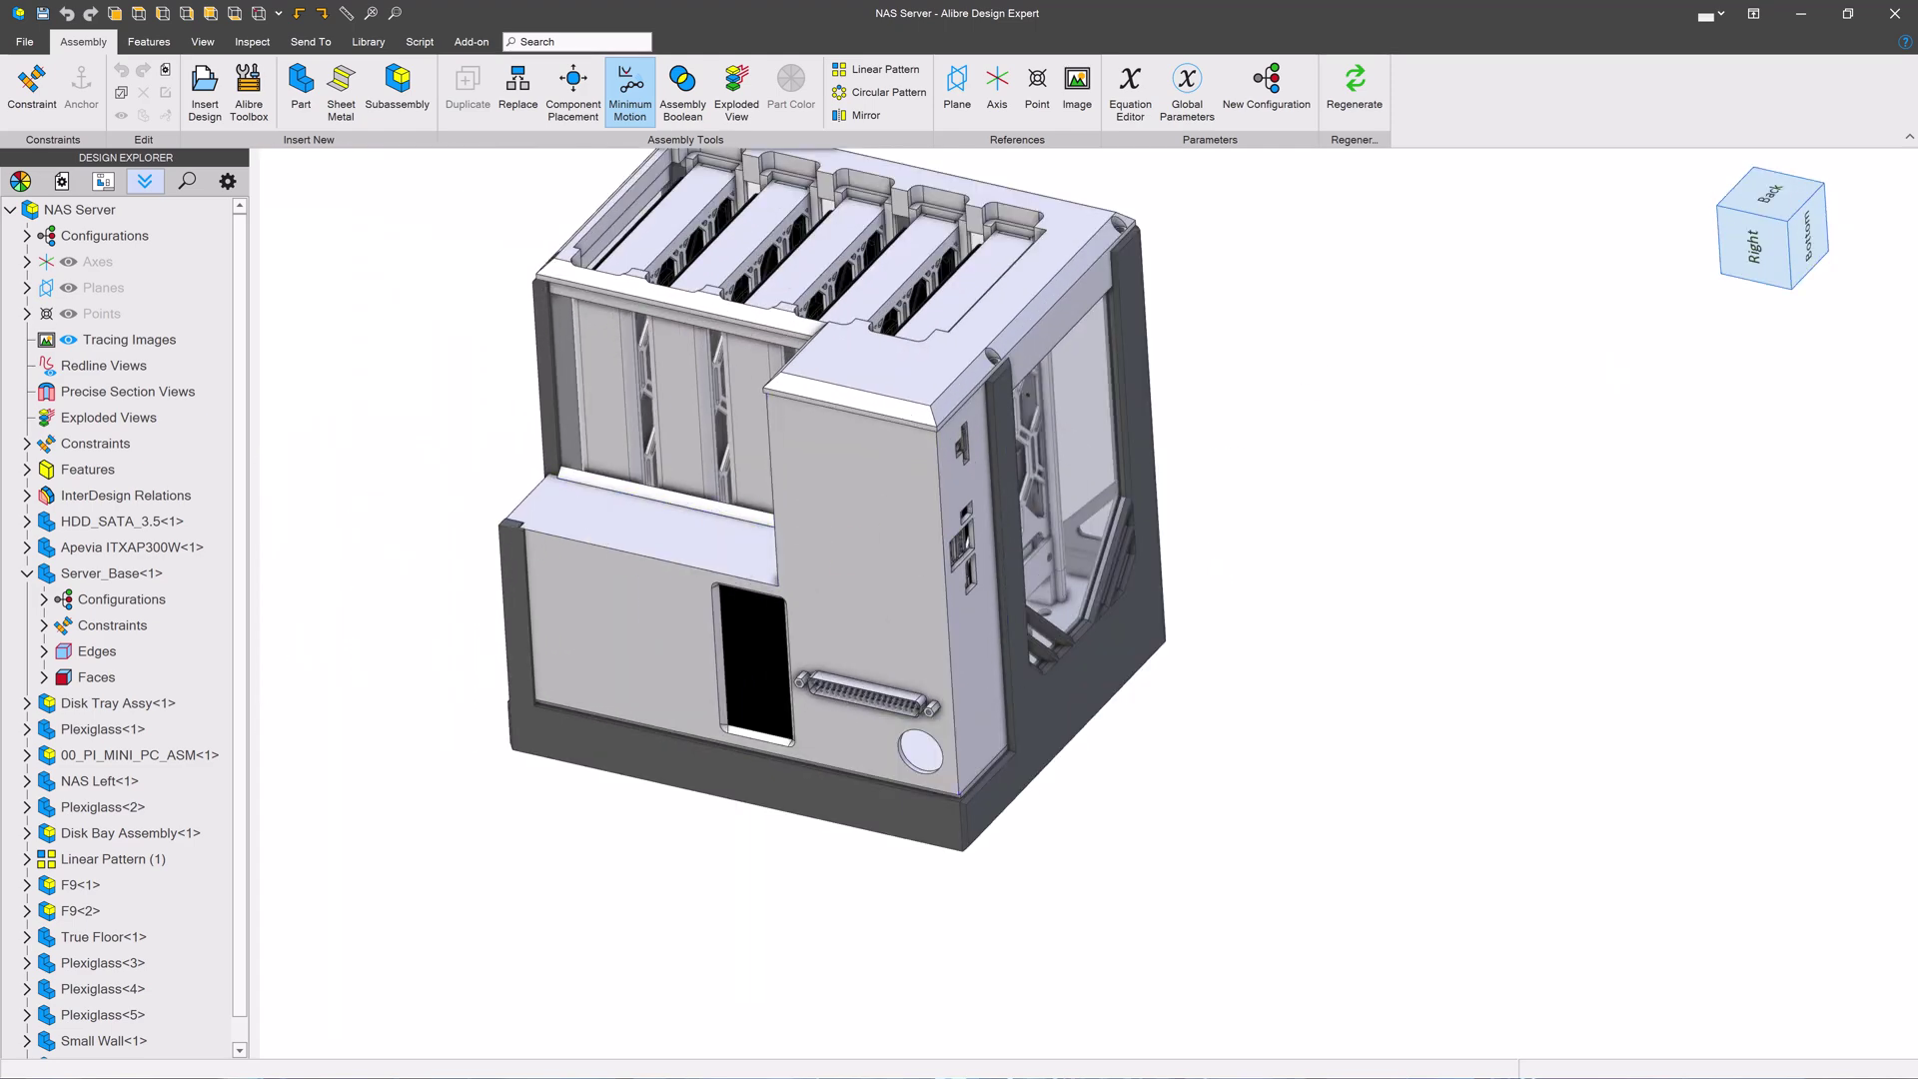